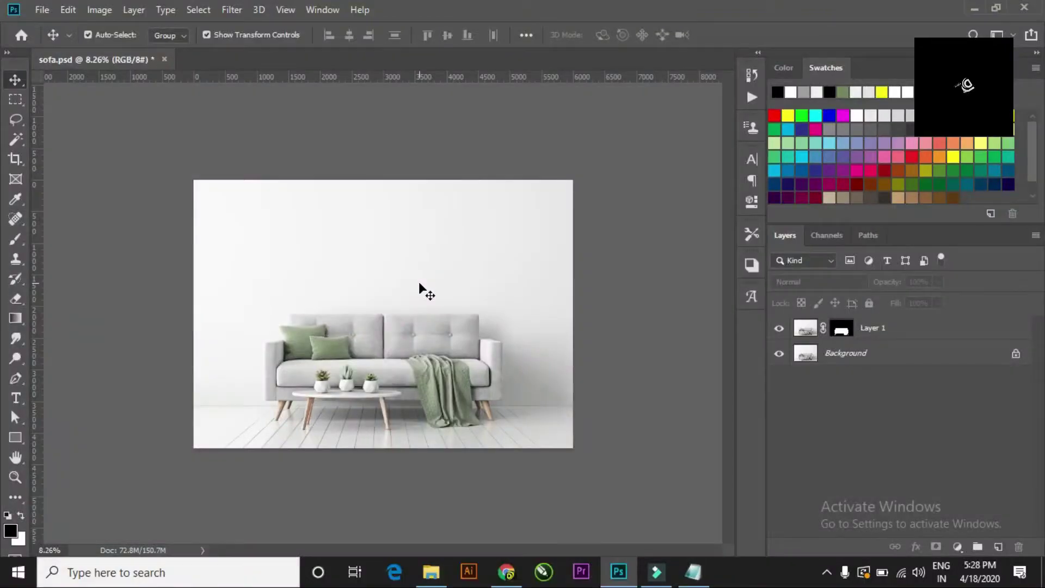
# Step: Toggle the Background layer's visibility off and on to check what lies beneath
pyautogui.scroll(1, 390, 339)
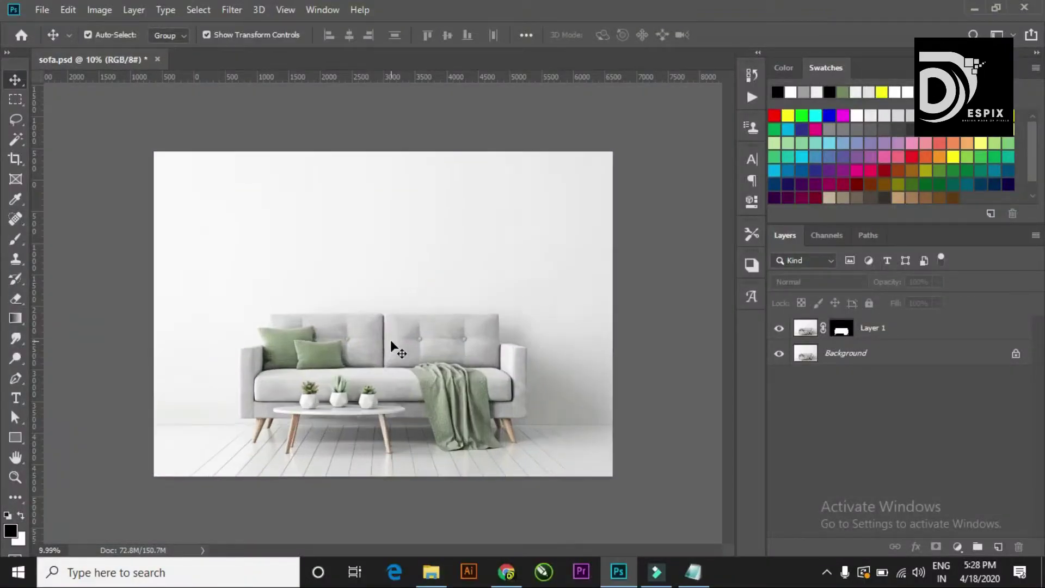
pyautogui.scroll(1, 390, 339)
pyautogui.scroll(1, 391, 338)
pyautogui.scroll(-2, 392, 343)
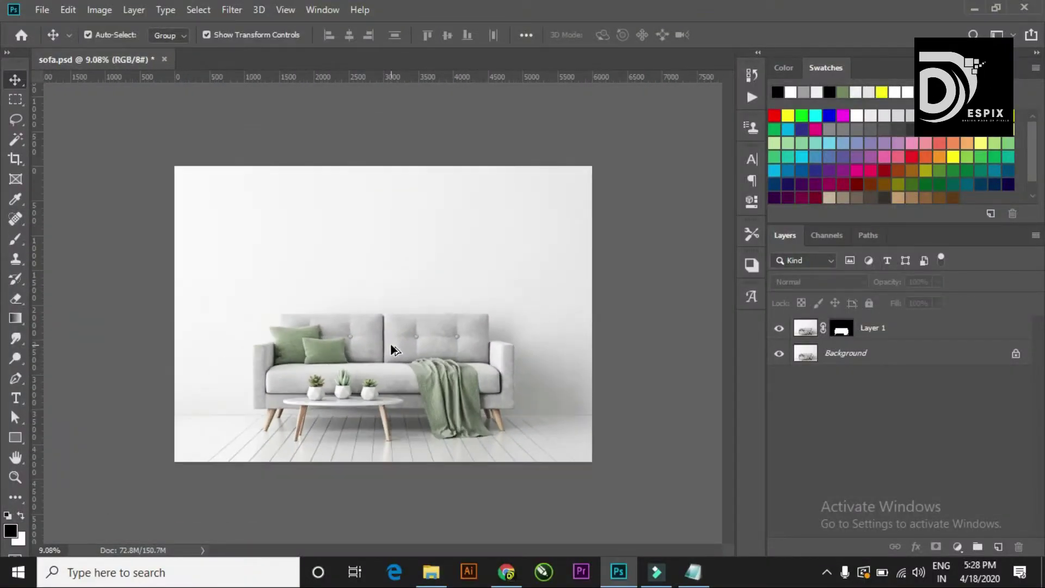
pyautogui.scroll(1, 391, 350)
pyautogui.scroll(1, 391, 350)
pyautogui.scroll(1, 392, 350)
pyautogui.scroll(-1, 392, 350)
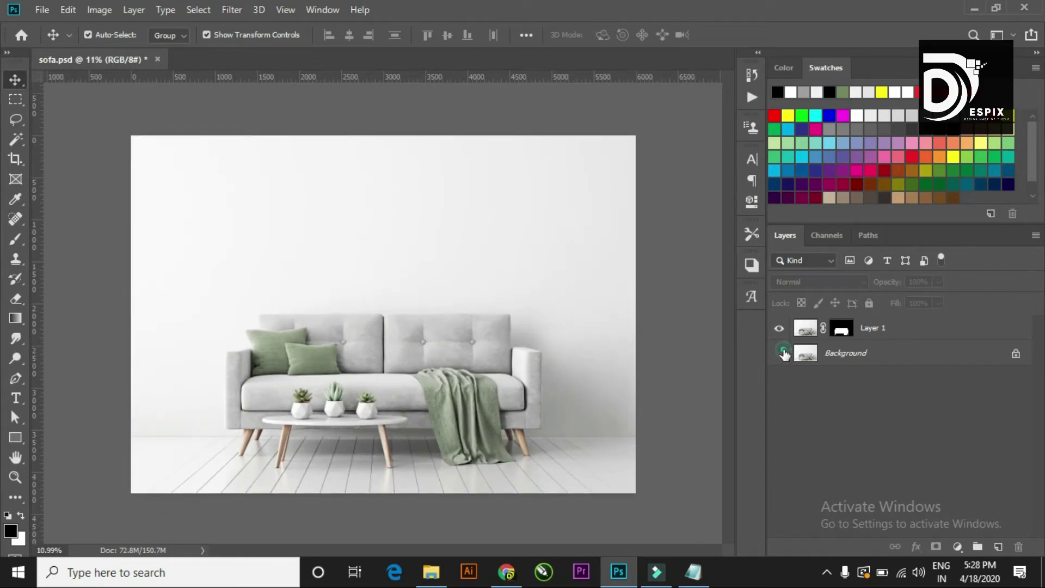
pyautogui.click(782, 353)
pyautogui.click(783, 352)
pyautogui.click(783, 352)
# Step: Try the Path drawing tool, then return to the Move tool
pyautogui.click(479, 109)
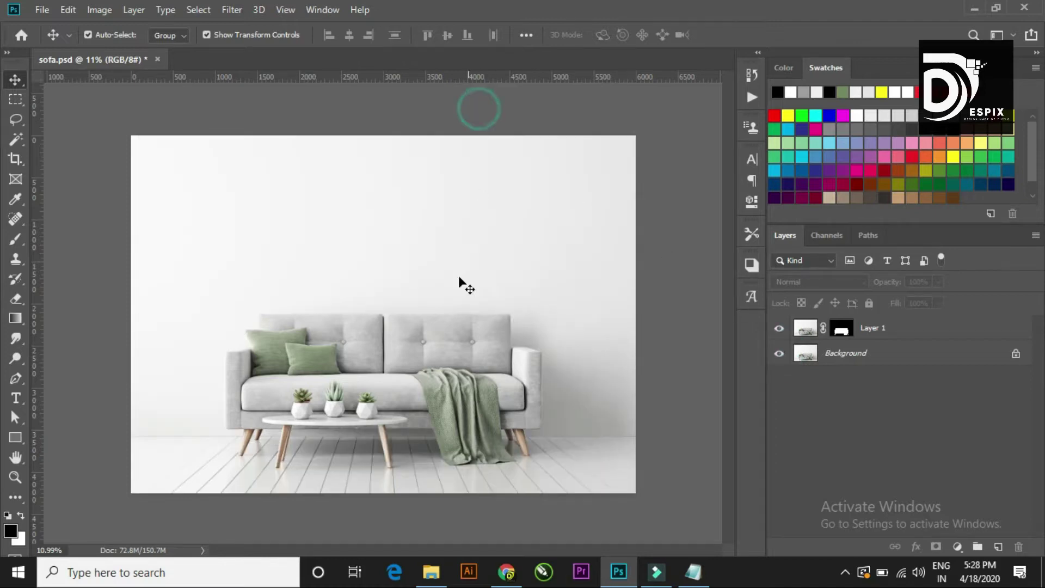
pyautogui.scroll(1, 422, 334)
pyautogui.scroll(1, 423, 334)
pyautogui.scroll(-3, 423, 334)
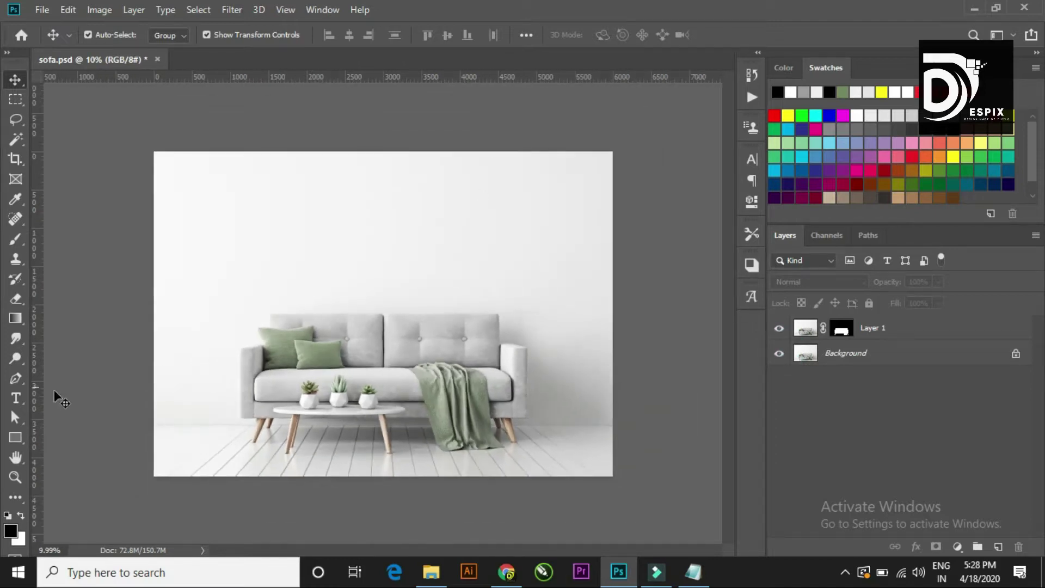
pyautogui.click(16, 378)
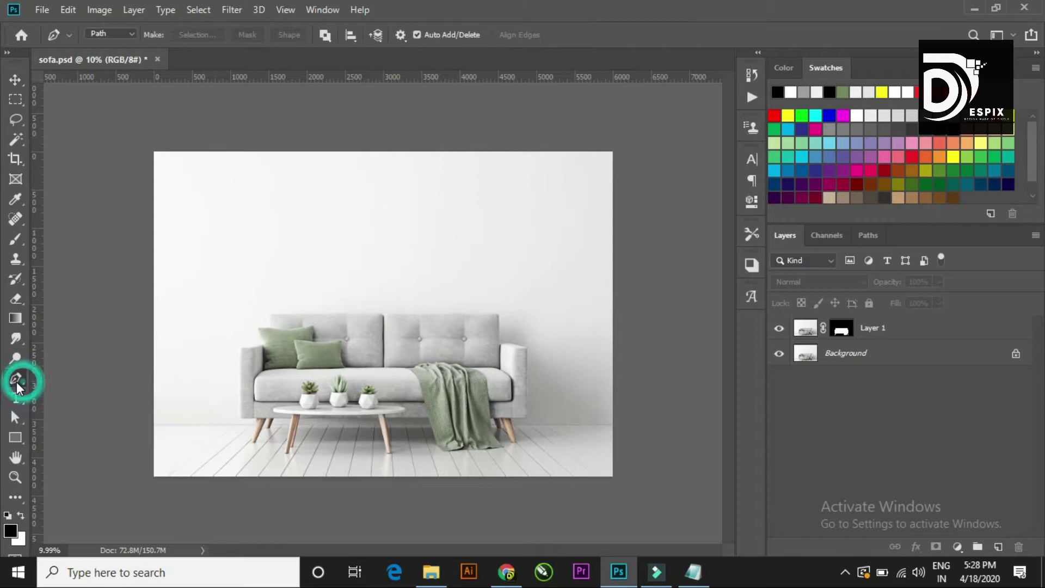
pyautogui.click(15, 79)
pyautogui.click(183, 124)
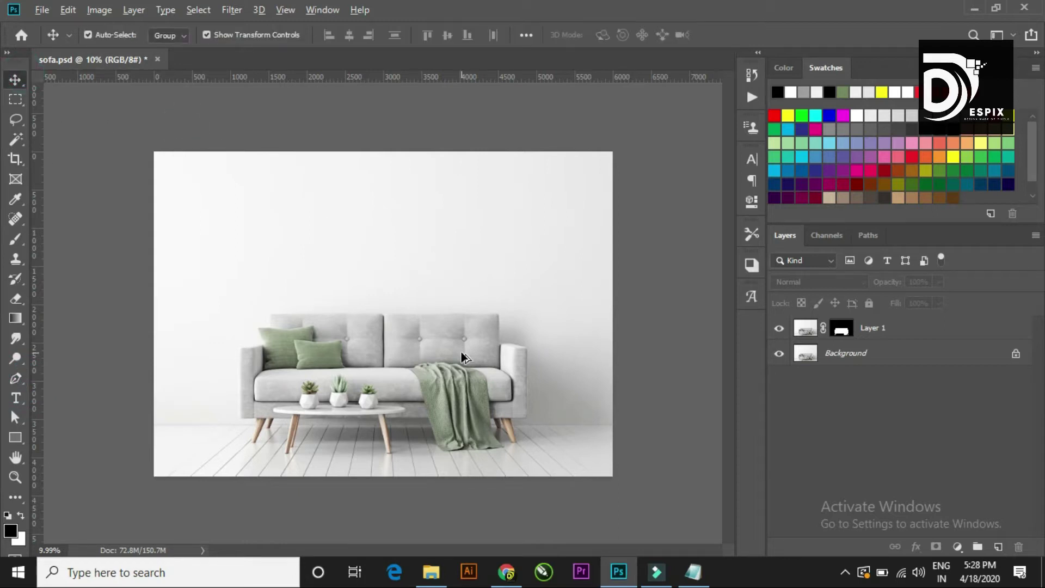
pyautogui.scroll(1, 463, 358)
pyautogui.scroll(-1, 462, 357)
pyautogui.scroll(-1, 463, 357)
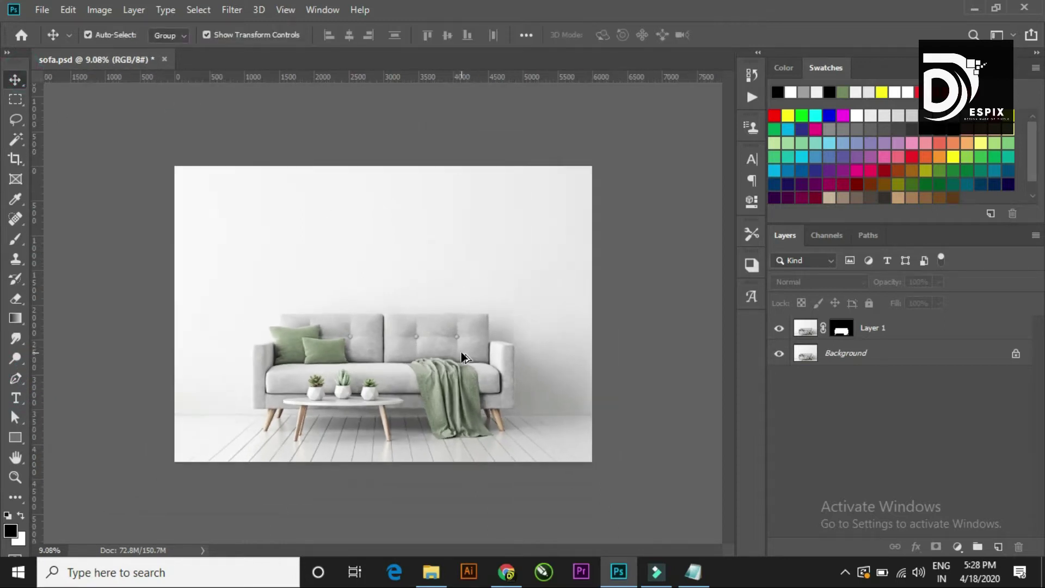
pyautogui.scroll(1, 462, 358)
pyautogui.scroll(1, 463, 358)
pyautogui.scroll(-1, 463, 357)
pyautogui.scroll(-1, 463, 358)
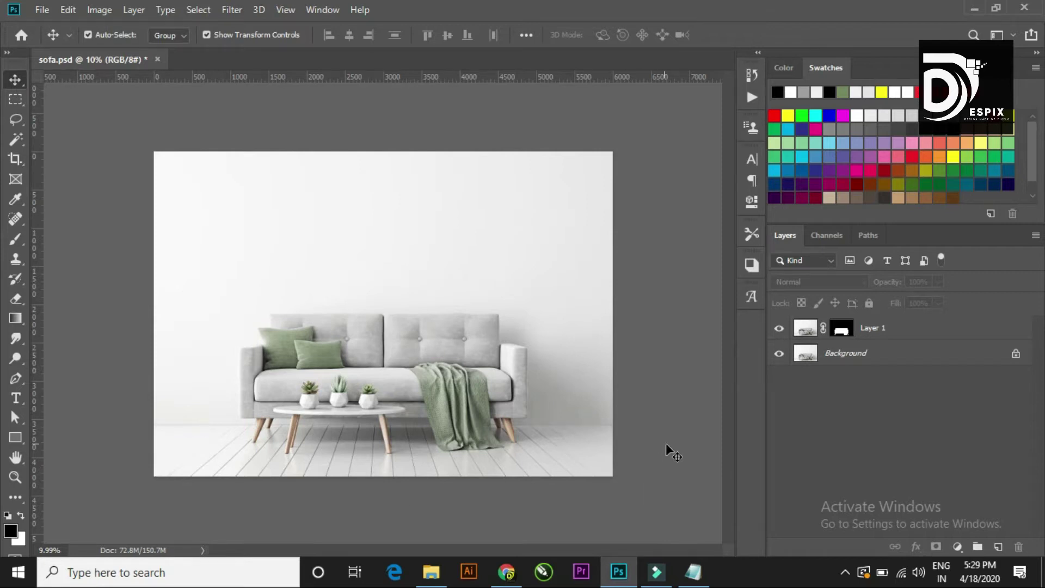
# Step: Review the banner notes: Interior Design heading, tagline, Shop Now text and 1024px × 300px size
pyautogui.click(693, 572)
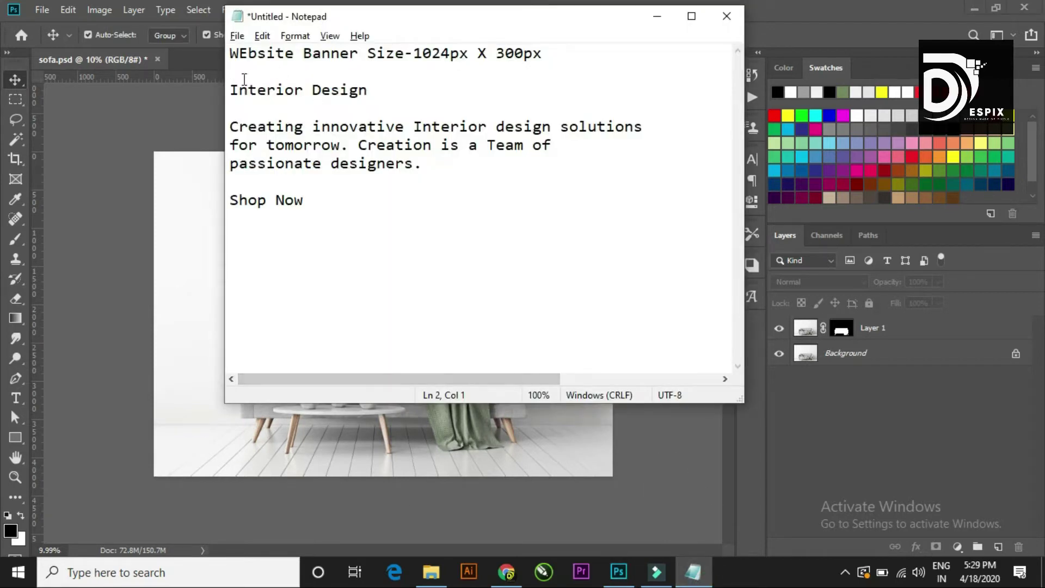
pyautogui.moveTo(230, 87); pyautogui.dragTo(390, 81)
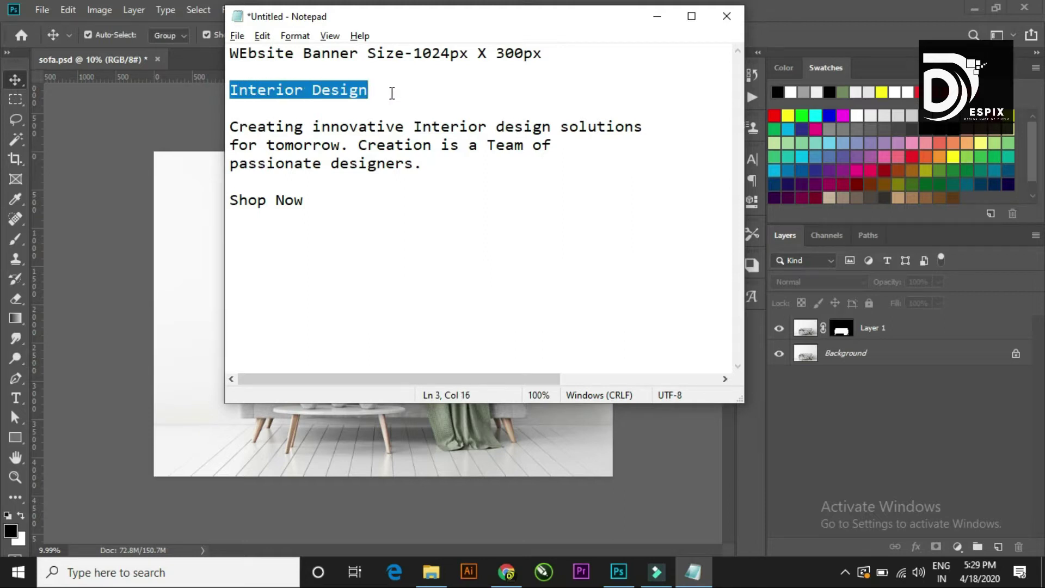
pyautogui.moveTo(231, 127); pyautogui.dragTo(477, 176)
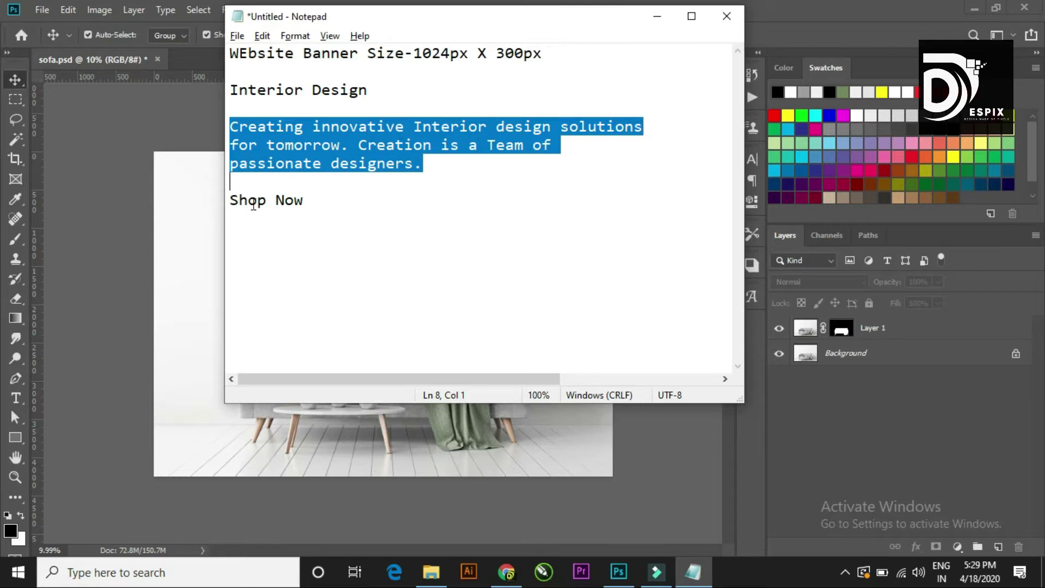
pyautogui.click(231, 199)
pyautogui.keyDown('shift'); pyautogui.click(328, 197); pyautogui.keyUp('shift')
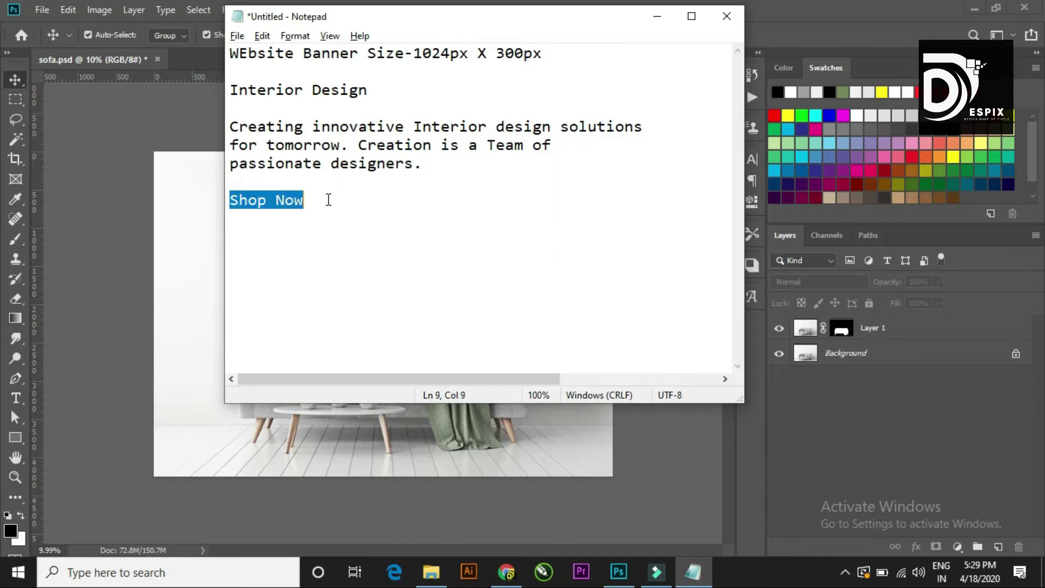
pyautogui.moveTo(414, 54); pyautogui.dragTo(539, 55)
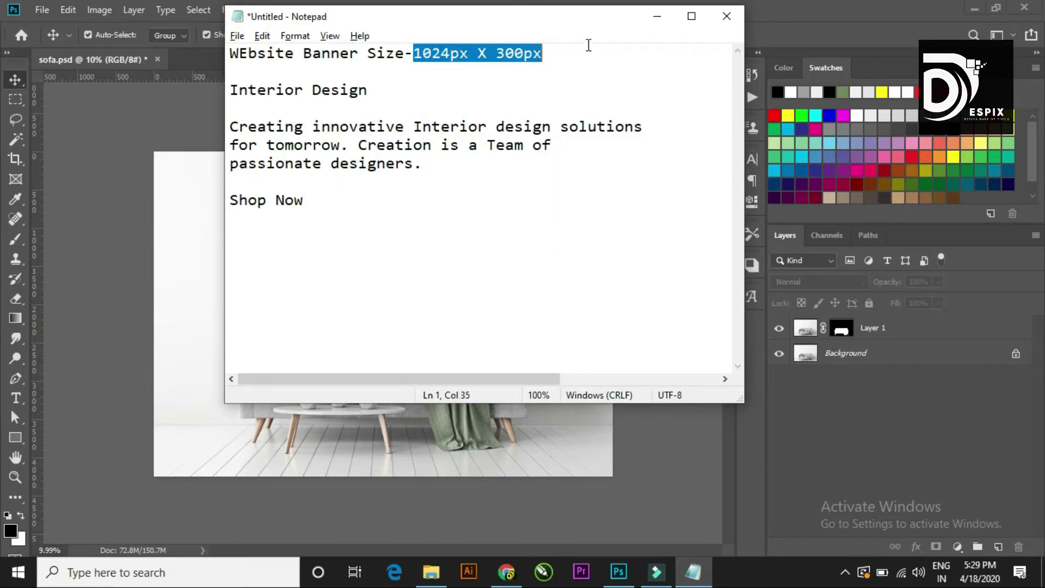
pyautogui.click(656, 17)
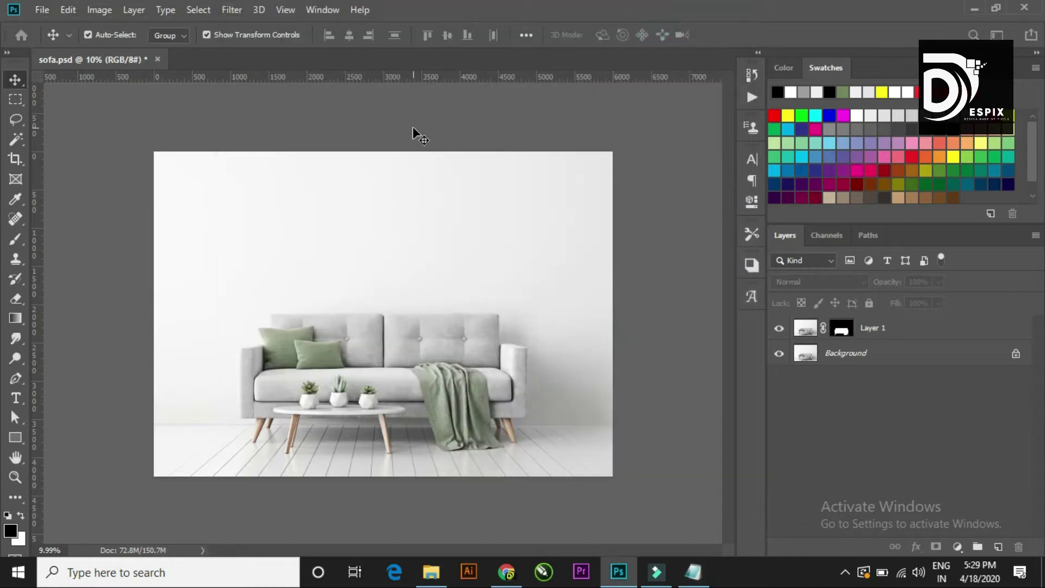
# Step: Create a new 2048 × 600 pixel document by doubling 1024 × 300
pyautogui.hotkey('ctrl', 'n')
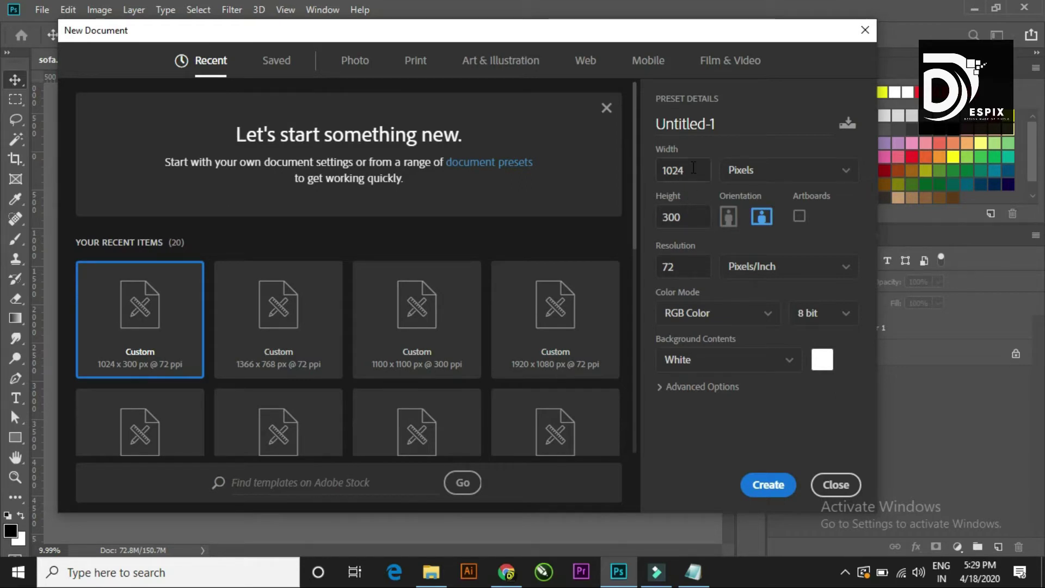
pyautogui.click(694, 167)
pyautogui.click(694, 167)
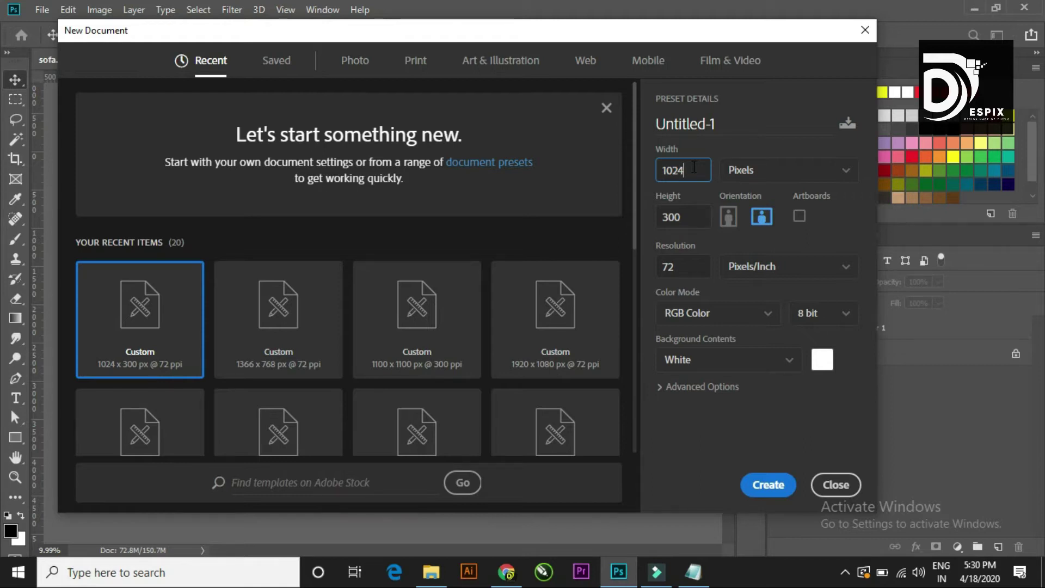
pyautogui.write('*2')
pyautogui.click(687, 219)
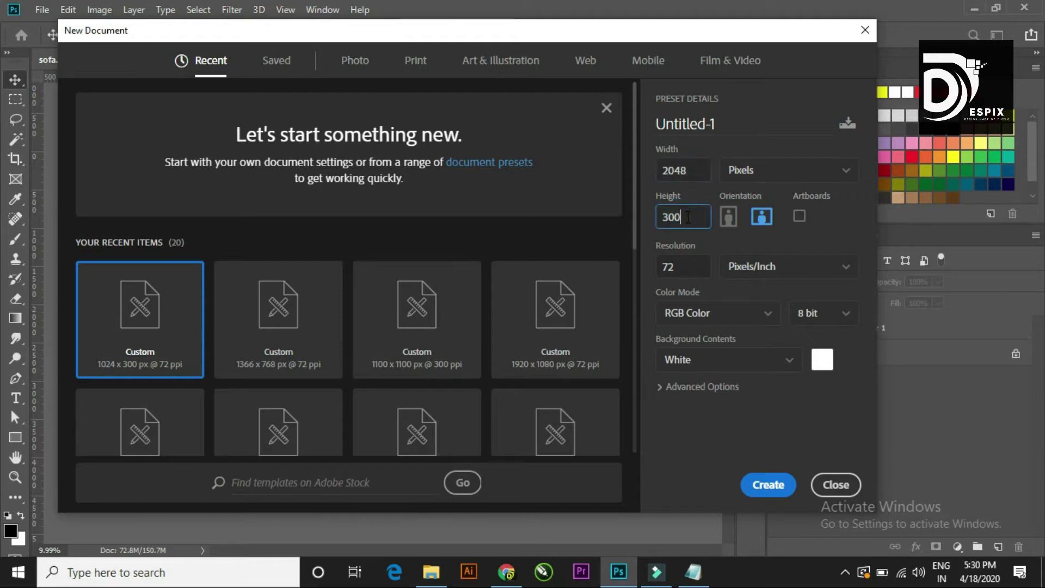
pyautogui.write('*2')
pyautogui.click(656, 434)
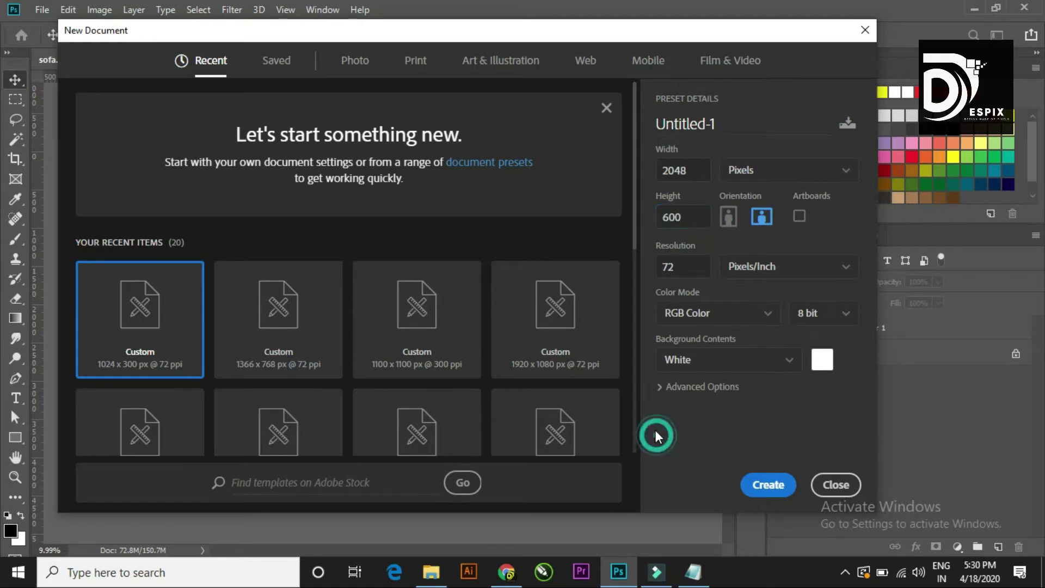
pyautogui.click(757, 486)
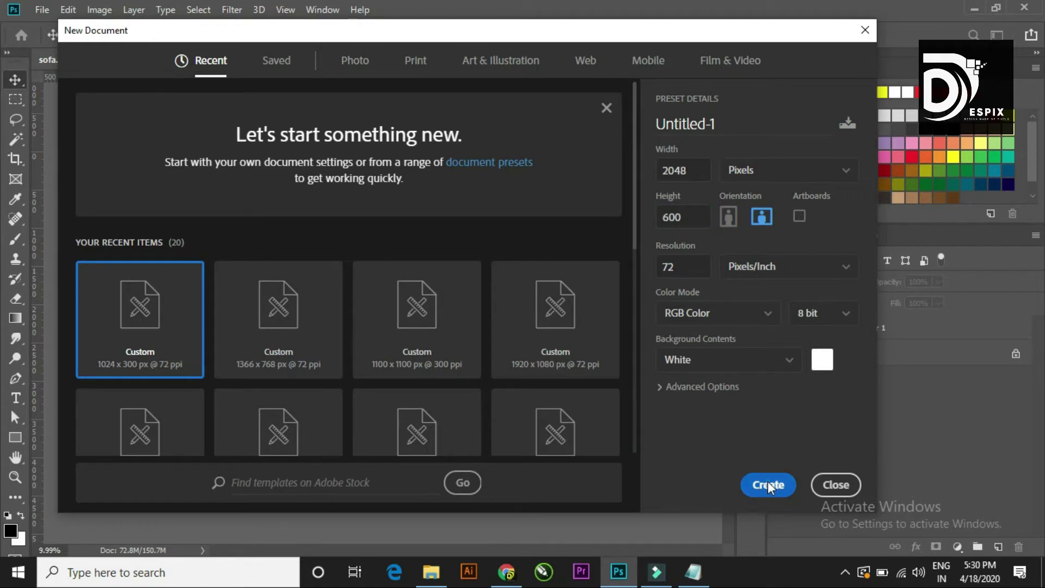
# Step: Drag the sofa layer from sofa.psd into the banner and convert it to a smart object
pyautogui.scroll(-1, 438, 313)
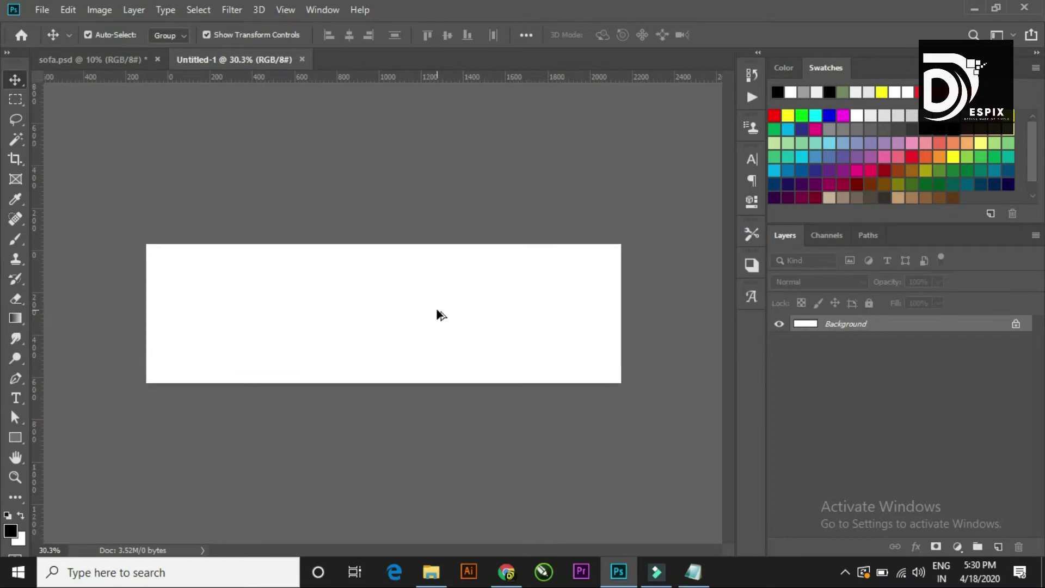
pyautogui.scroll(2, 439, 312)
pyautogui.scroll(-1, 527, 310)
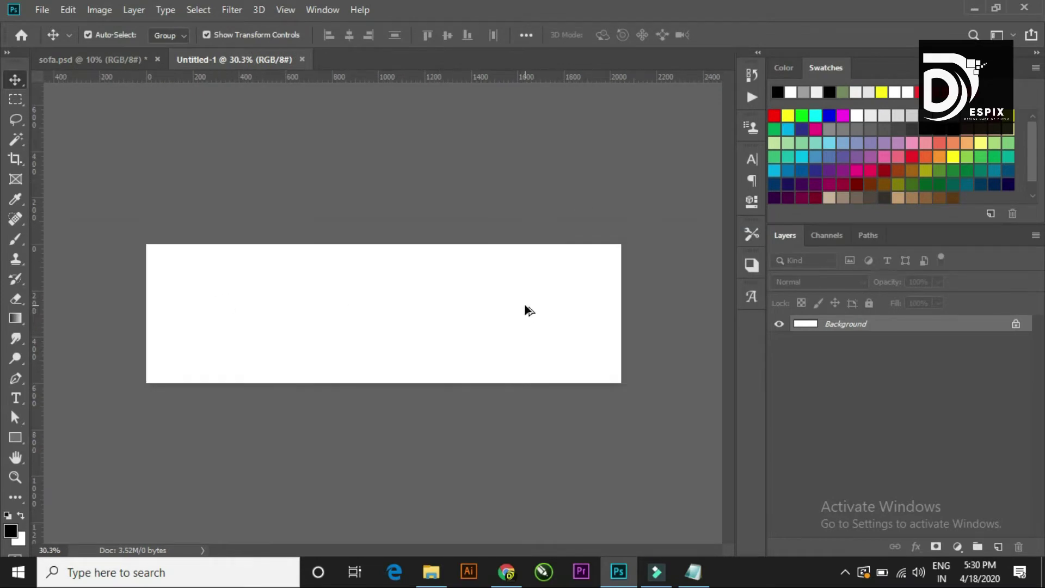
pyautogui.scroll(-1, 525, 308)
pyautogui.click(139, 60)
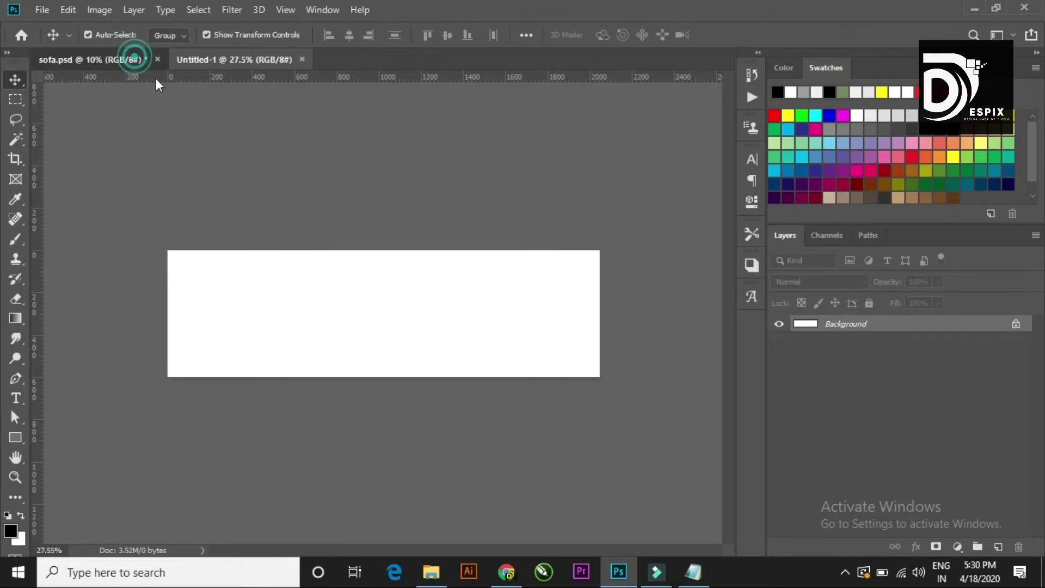
pyautogui.moveTo(405, 364)
pyautogui.mouseDown()
pyautogui.moveTo(256, 60)
pyautogui.moveTo(553, 329)
pyautogui.moveTo(486, 273)
pyautogui.moveTo(470, 237)
pyautogui.mouseUp()
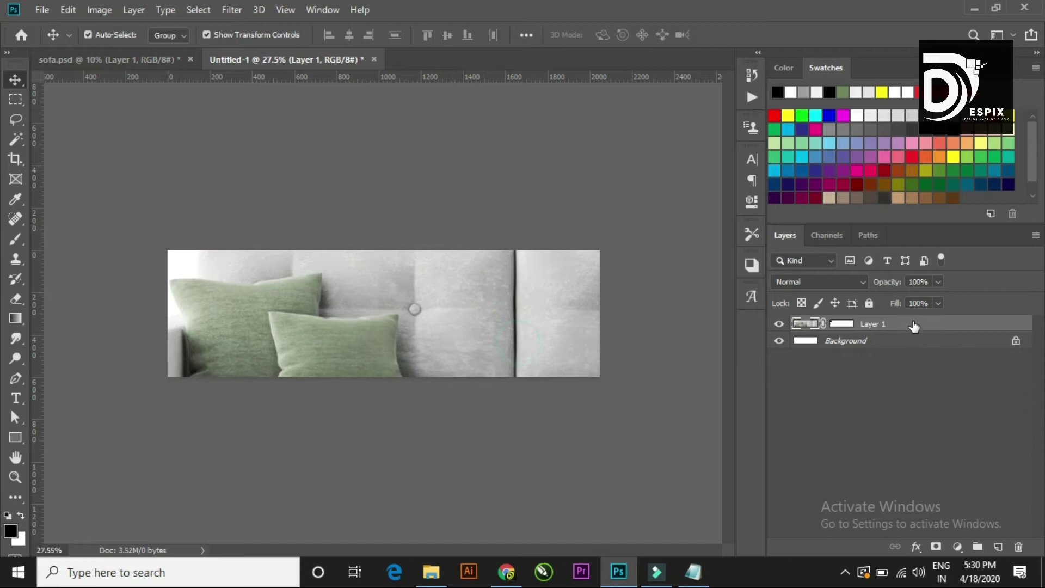
pyautogui.rightClick(914, 325)
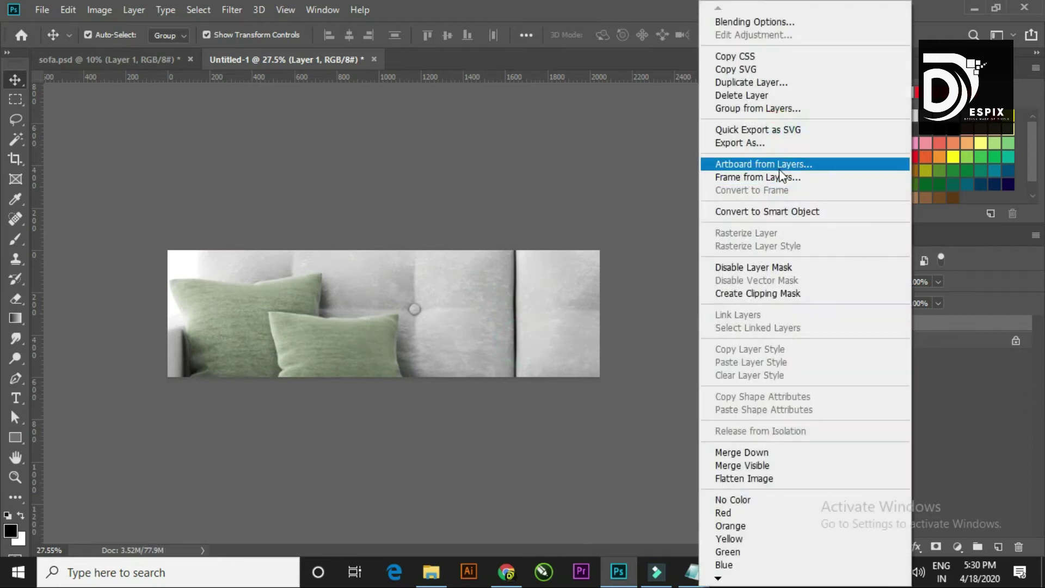
pyautogui.click(766, 212)
# Step: Resize the sofa to fit the banner and move it toward the right side
pyautogui.scroll(-3, 557, 253)
pyautogui.moveTo(541, 290)
pyautogui.mouseDown()
pyautogui.moveTo(486, 320)
pyautogui.moveTo(467, 348)
pyautogui.moveTo(447, 311)
pyautogui.mouseUp()
pyautogui.scroll(2, 467, 359)
pyautogui.scroll(2, 466, 370)
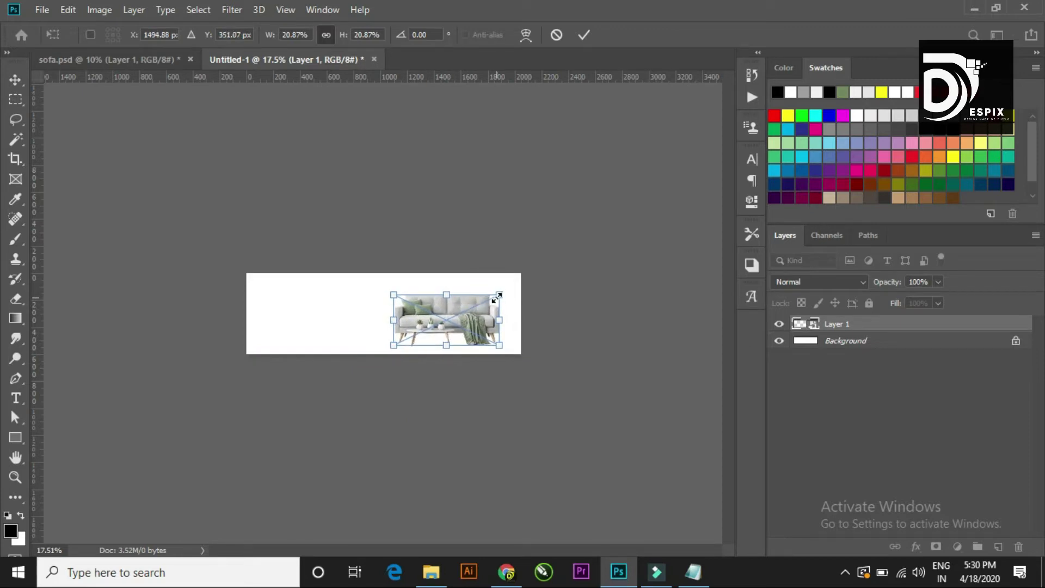
pyautogui.moveTo(497, 296)
pyautogui.mouseDown()
pyautogui.moveTo(506, 291)
pyautogui.moveTo(482, 312)
pyautogui.mouseUp()
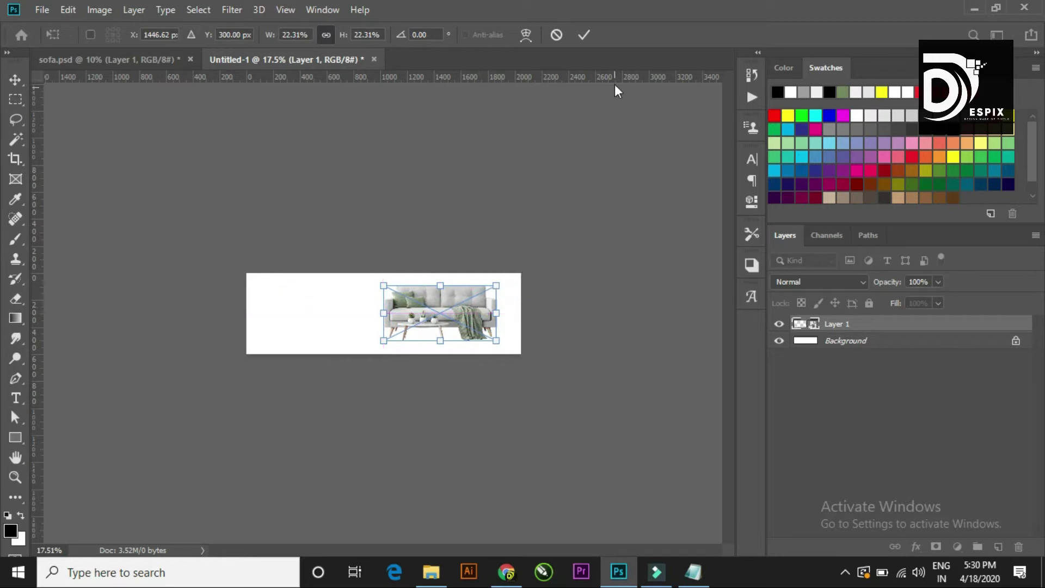
pyautogui.click(585, 35)
pyautogui.hotkey('ctrl', '+')
pyautogui.hotkey('ctrl', '+')
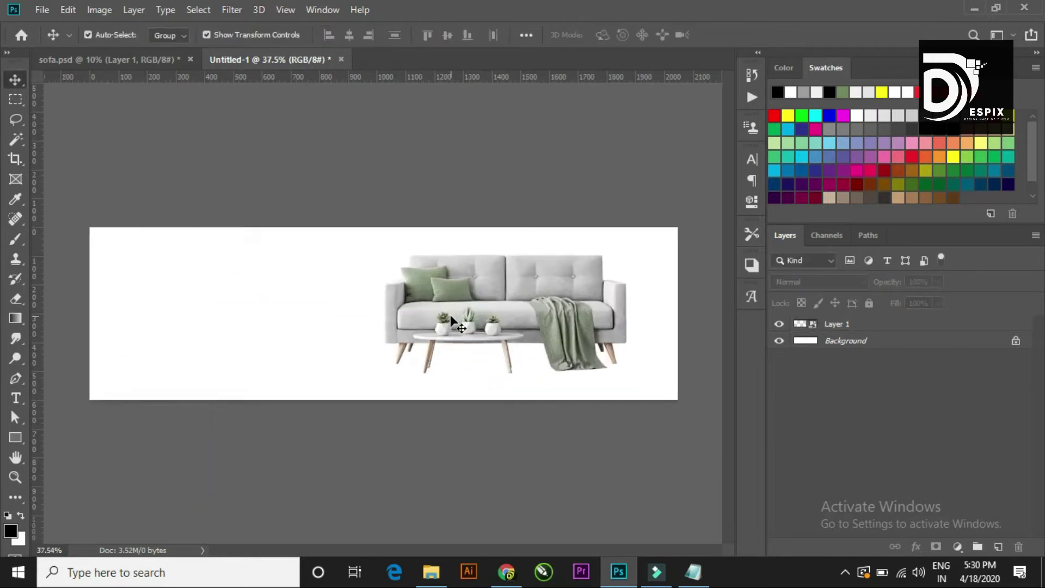
pyautogui.moveTo(470, 319); pyautogui.dragTo(479, 325)
# Step: Rescale the sofa to about 23% and place it right of centre
pyautogui.hotkey('ctrl', 't')
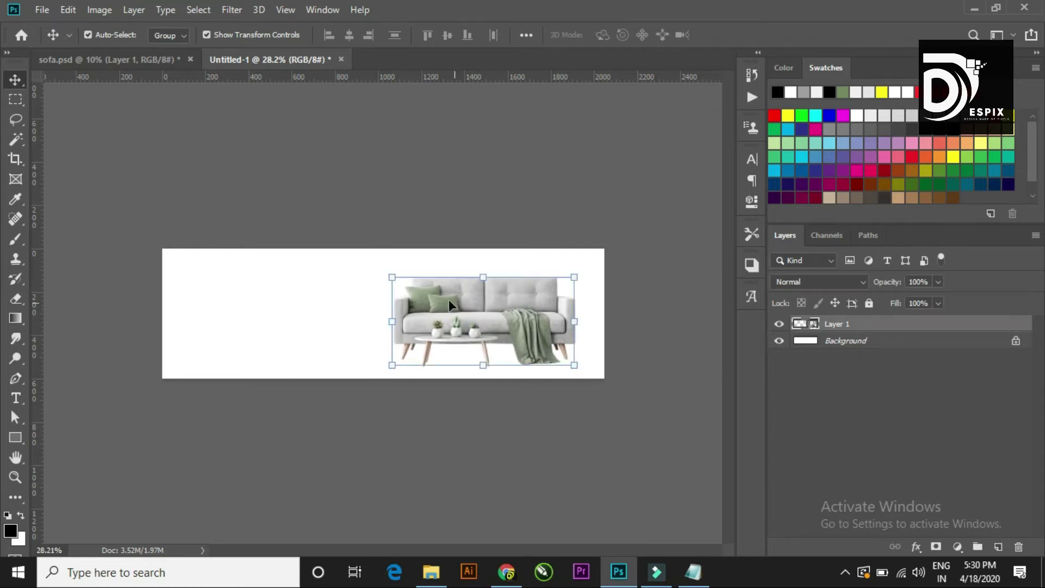
pyautogui.moveTo(389, 269); pyautogui.dragTo(385, 272)
pyautogui.moveTo(447, 310); pyautogui.dragTo(450, 309)
pyautogui.click(584, 34)
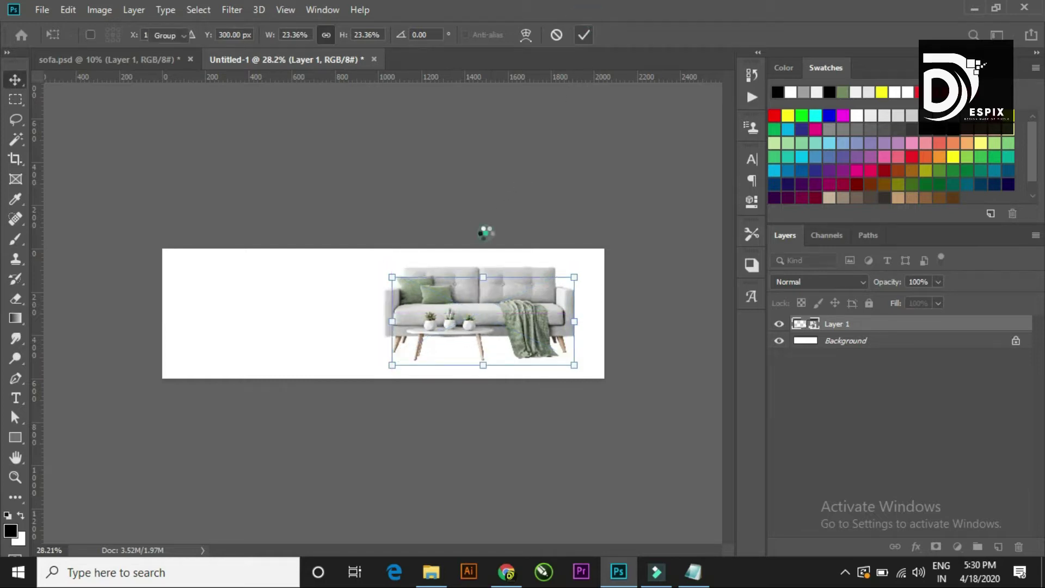
pyautogui.hotkey('ctrl', '0')
pyautogui.hotkey('ctrl', '-')
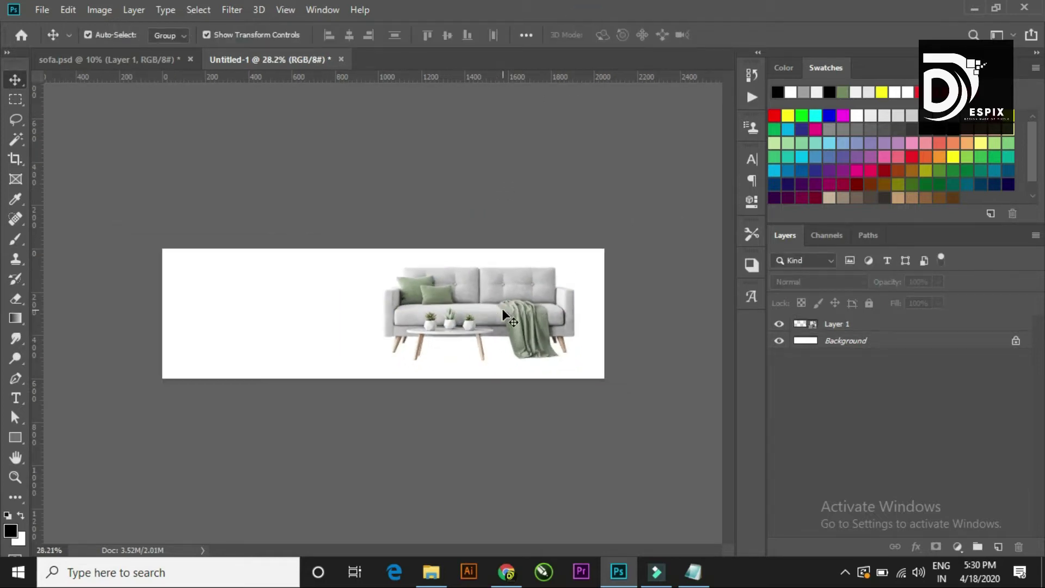
pyautogui.scroll(3, 504, 315)
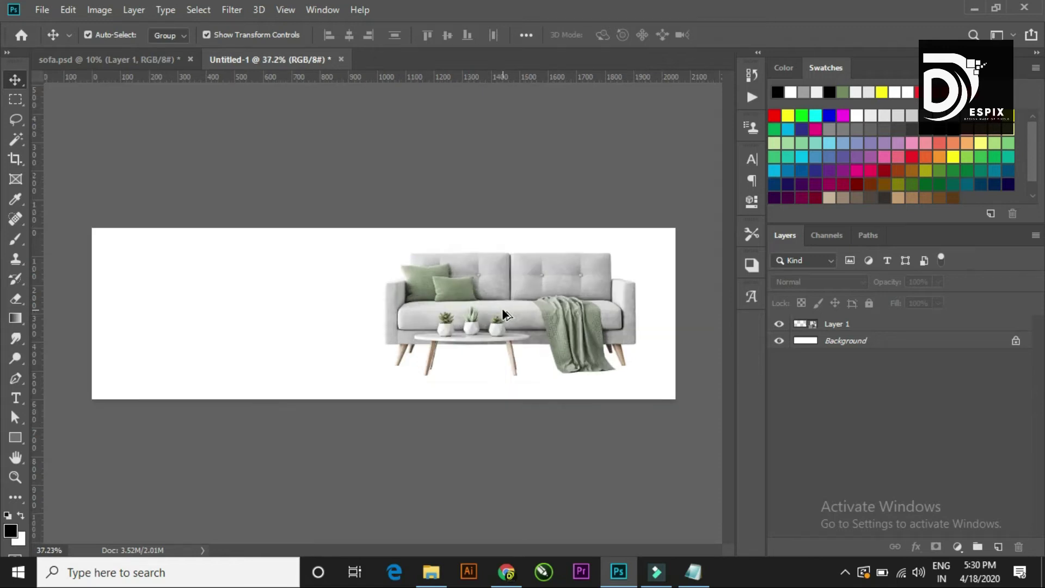
pyautogui.scroll(2, 506, 315)
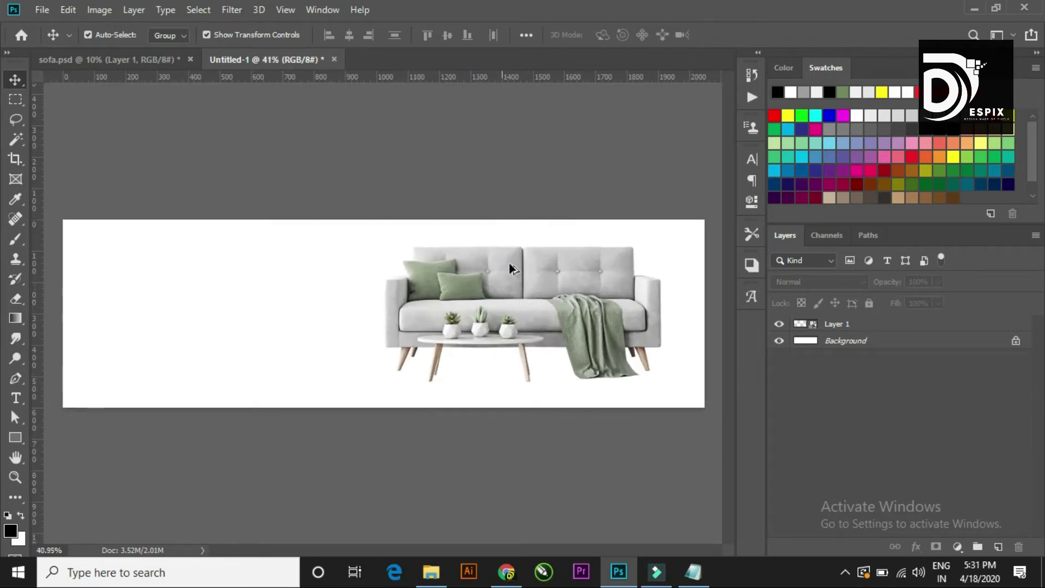
pyautogui.scroll(1, 535, 276)
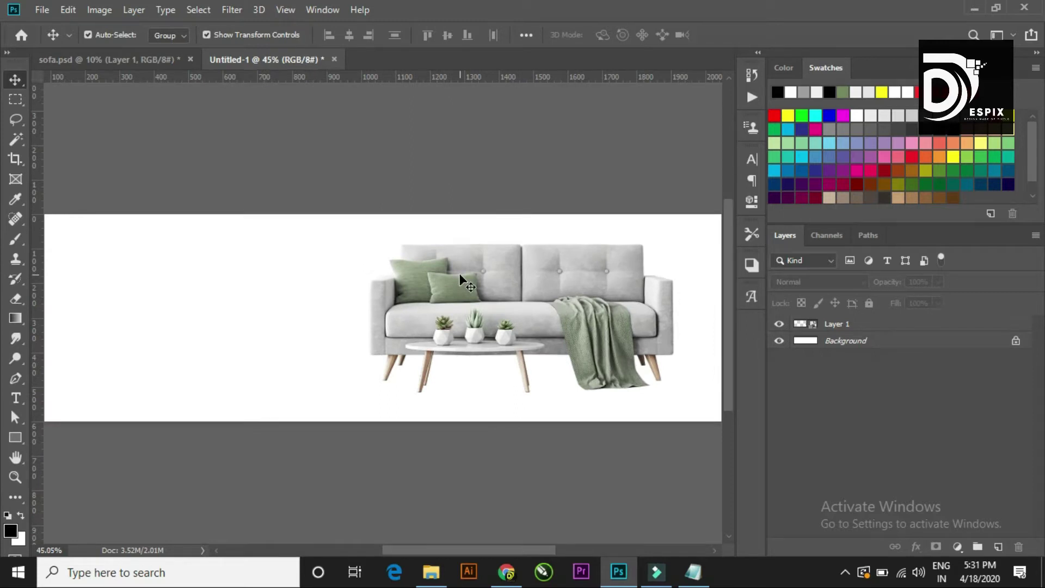
pyautogui.scroll(-1, 465, 297)
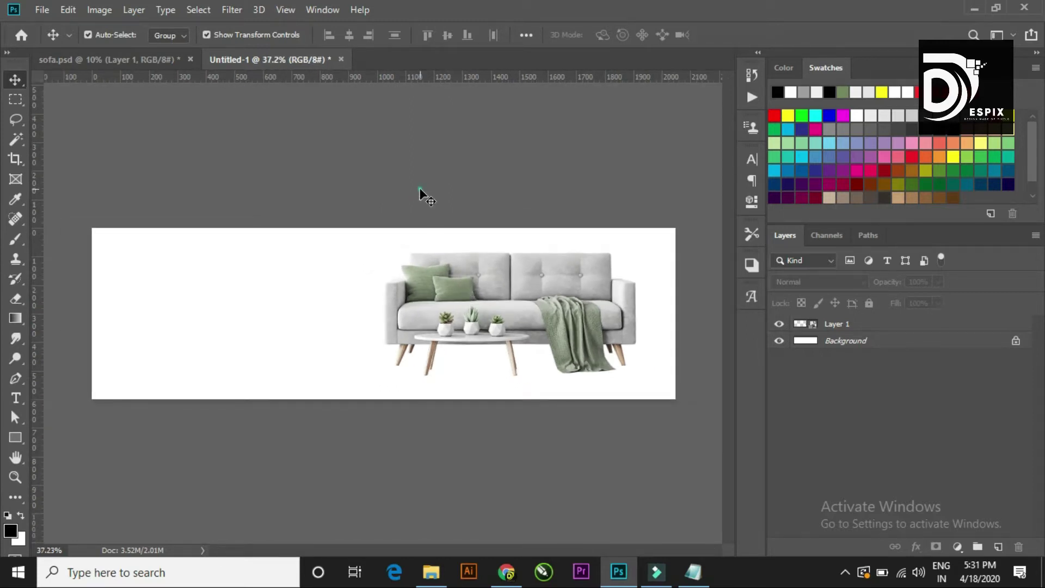
pyautogui.scroll(-1, 447, 295)
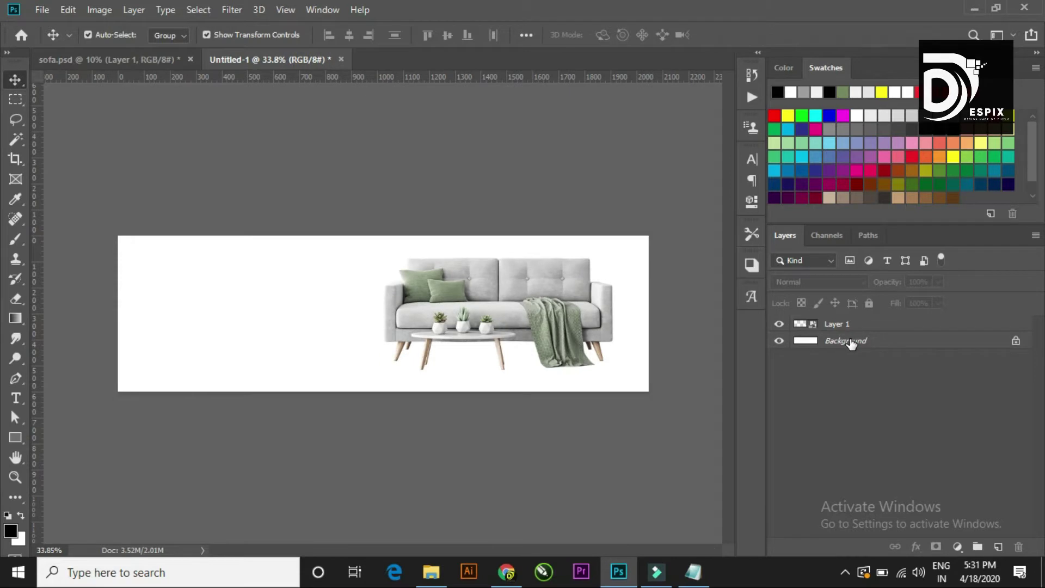
pyautogui.click(847, 340)
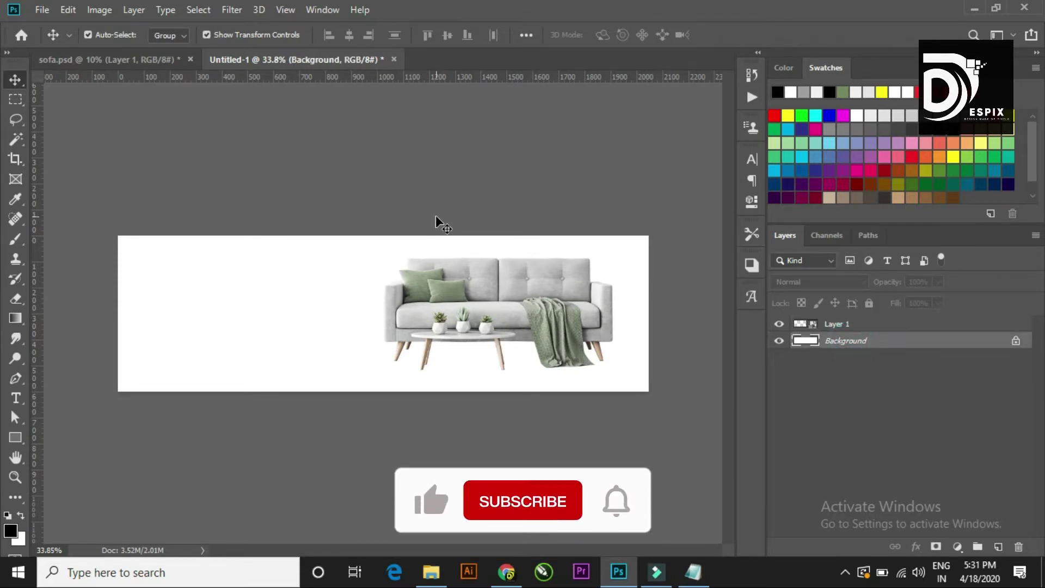
pyautogui.scroll(1, 373, 263)
pyautogui.scroll(-3, 373, 266)
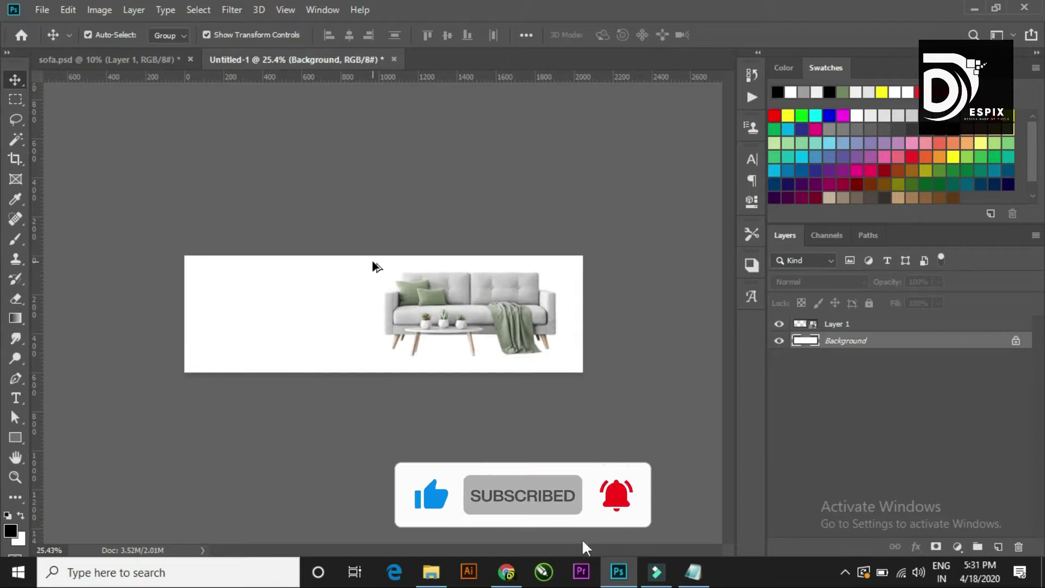
pyautogui.scroll(1, 374, 266)
pyautogui.scroll(1, 387, 267)
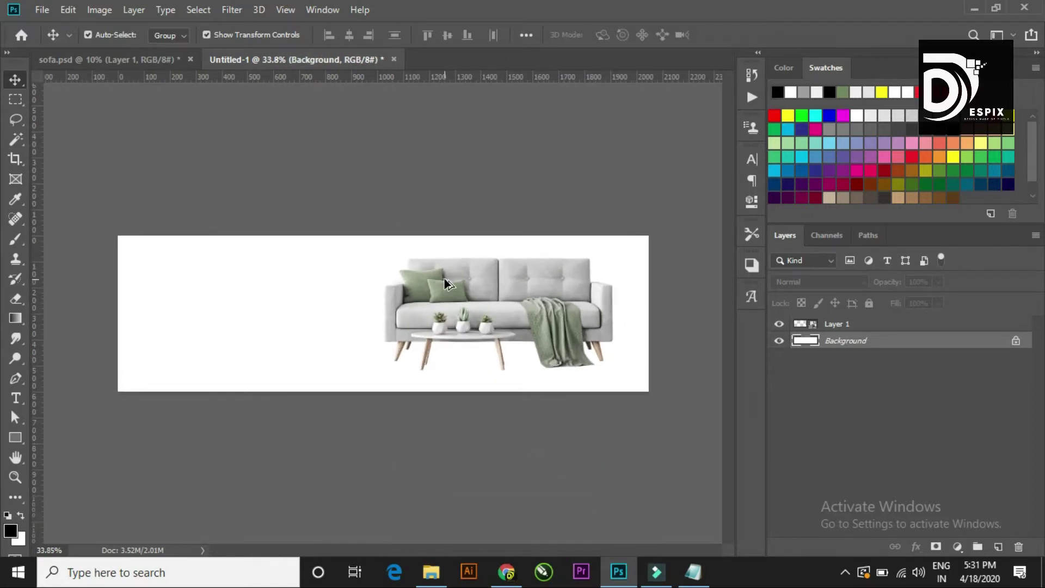
pyautogui.scroll(-1, 386, 268)
pyautogui.scroll(1, 475, 329)
pyautogui.scroll(1, 475, 328)
pyautogui.scroll(-1, 475, 329)
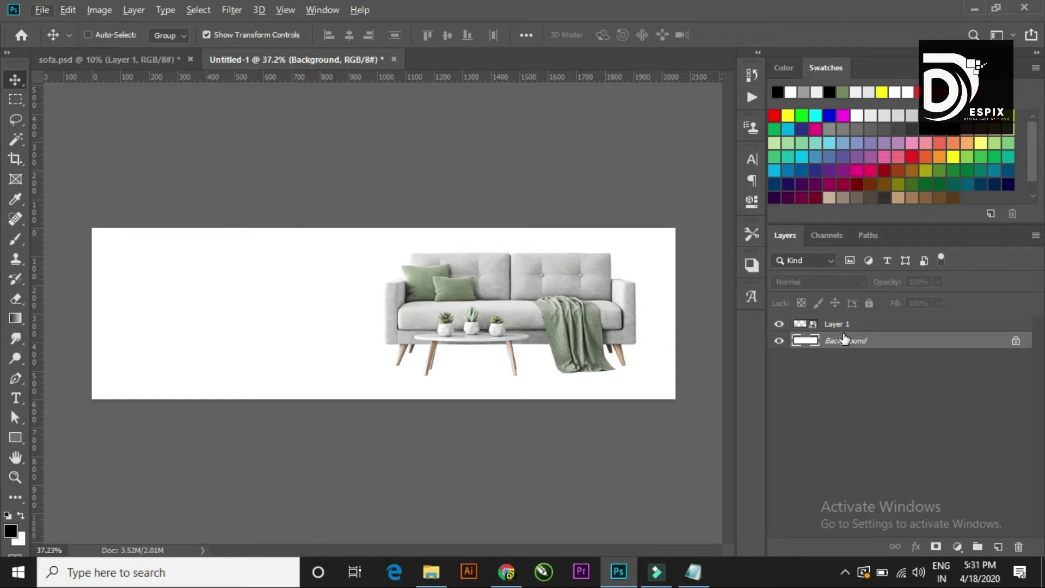
# Step: Duplicate the Background and set the foreground to light grey #f3f3f3, sampled from the sofa
pyautogui.hotkey('ctrl', 'j')
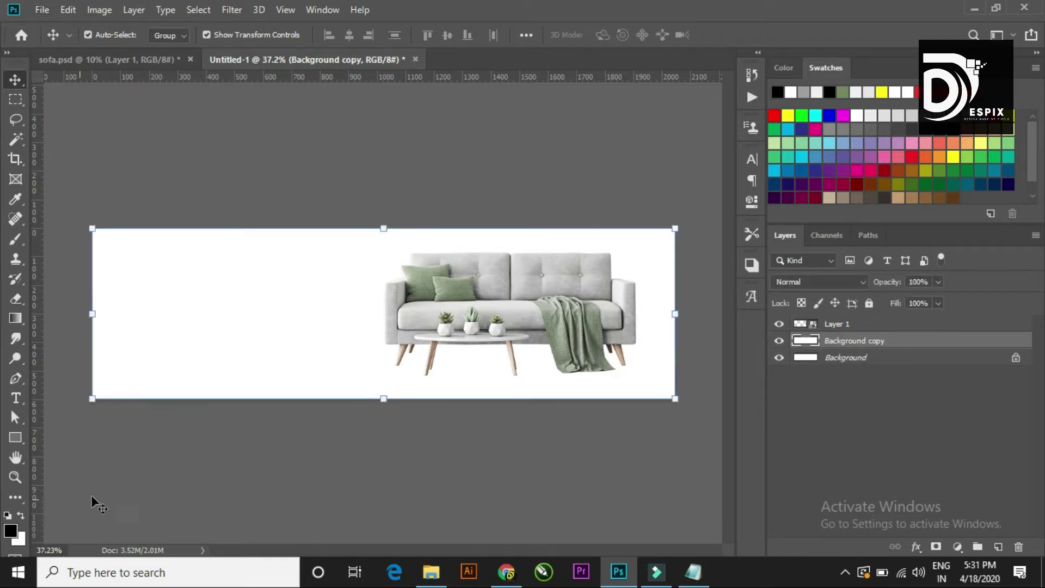
pyautogui.click(11, 530)
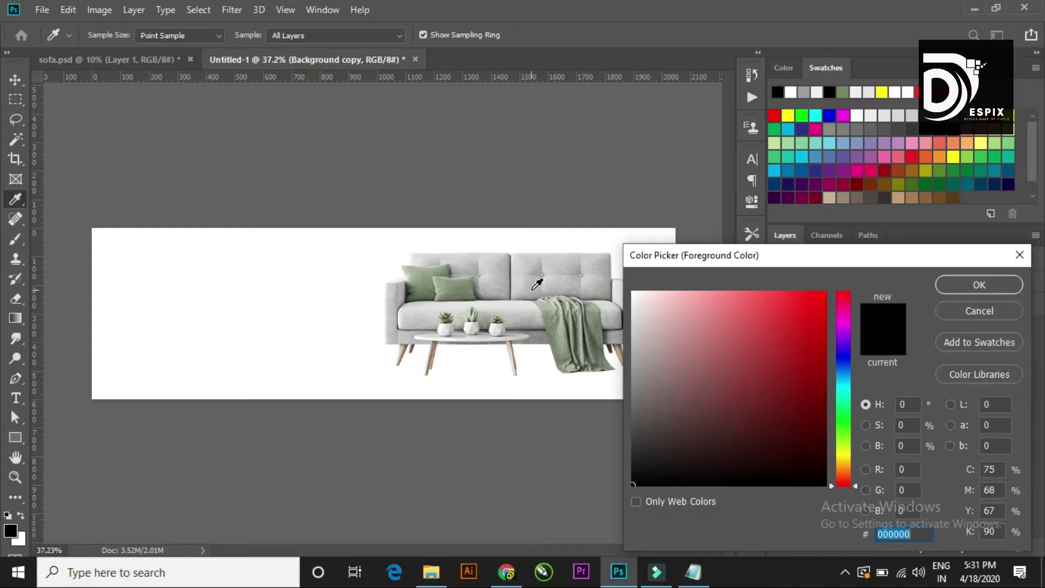
pyautogui.click(533, 289)
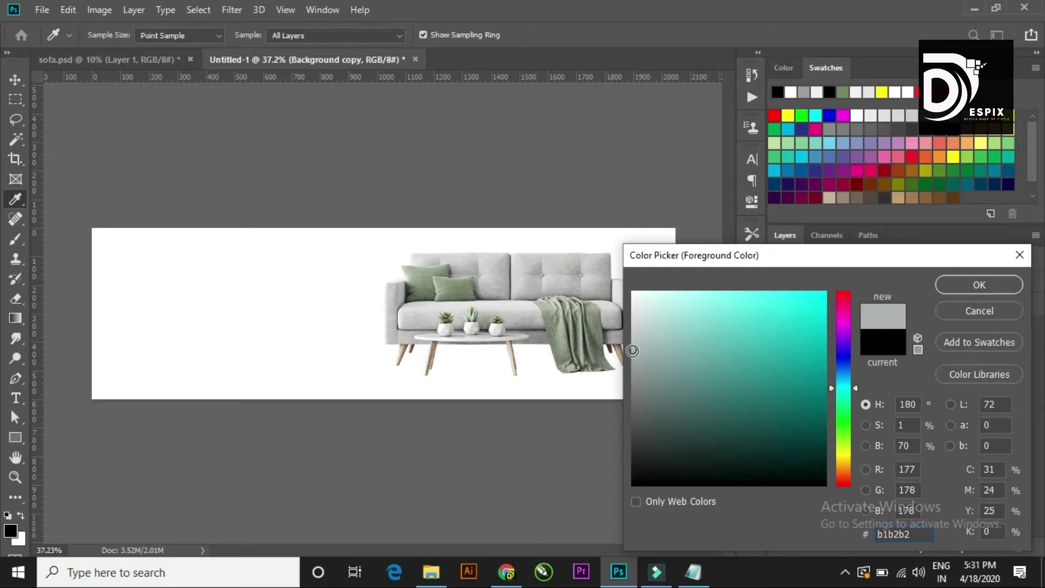
pyautogui.moveTo(630, 346); pyautogui.dragTo(625, 300)
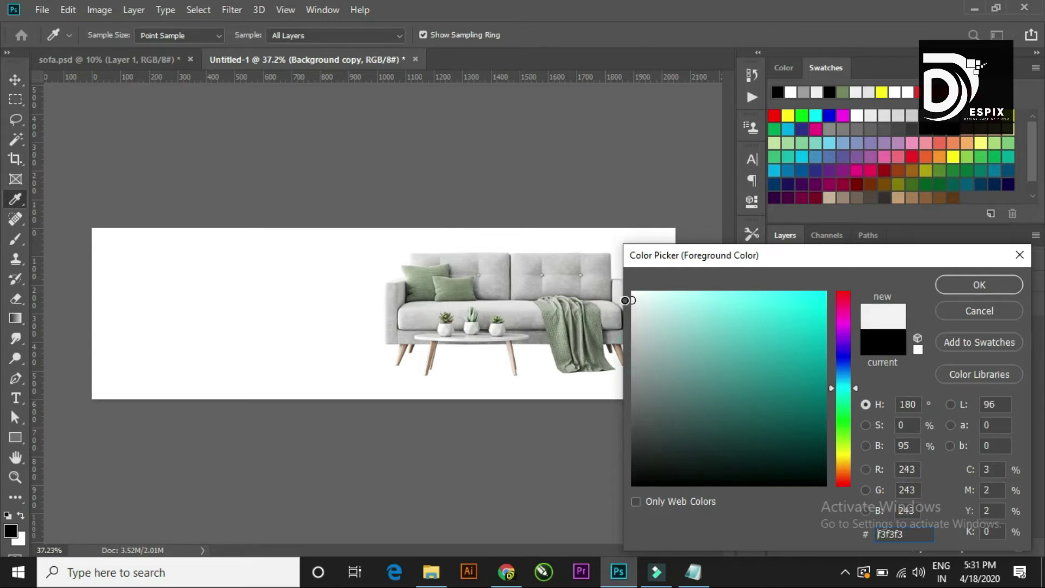
pyautogui.click(954, 284)
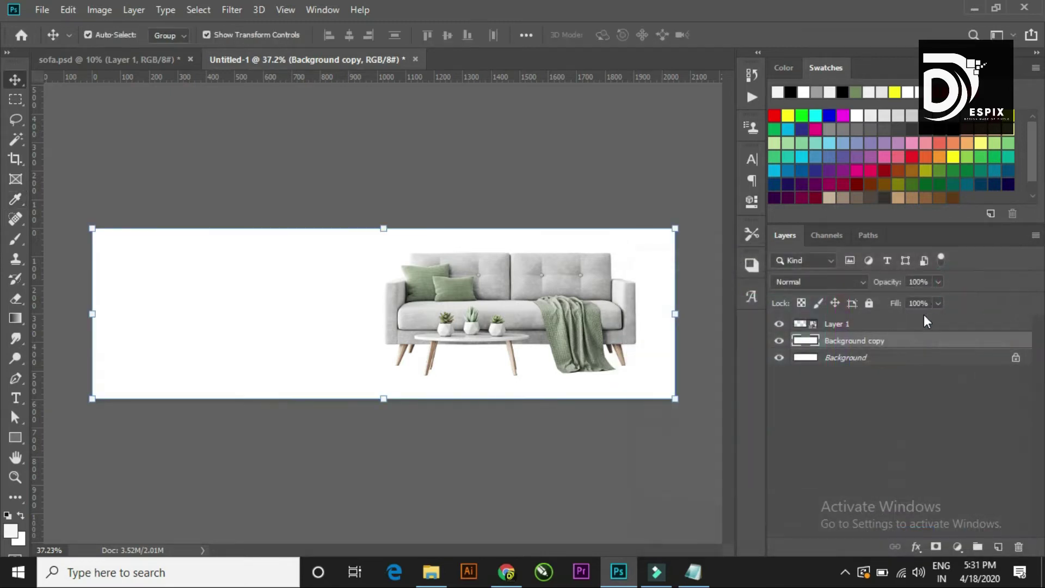
# Step: Delete the Background copy and fill the Background layer with the light grey
pyautogui.press('Delete')
pyautogui.click(900, 348)
pyautogui.hotkey('alt', 'BackSpace')
pyautogui.click(15, 79)
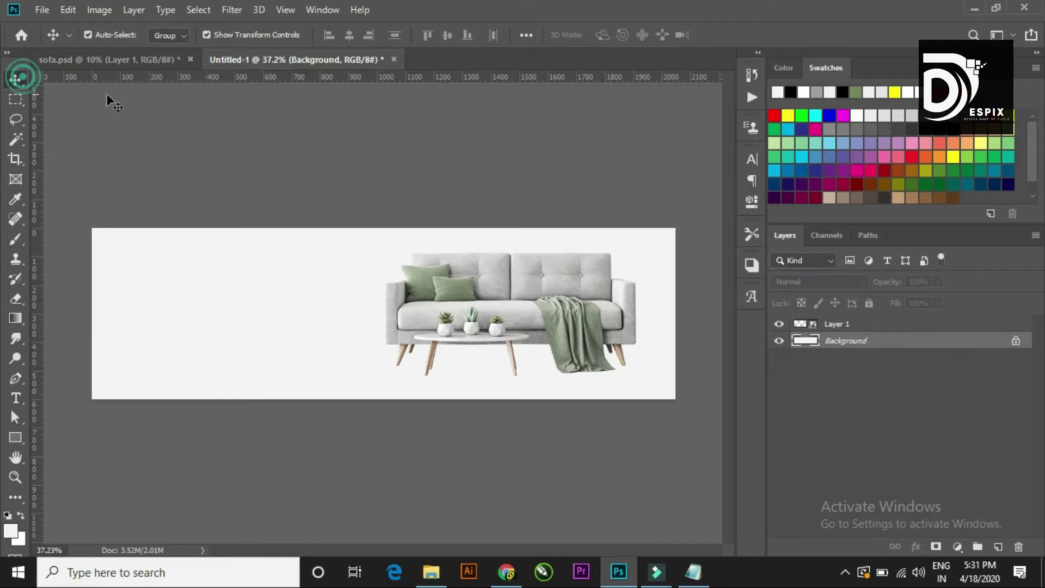
pyautogui.click(109, 96)
pyautogui.hotkey('ctrl', '0')
pyautogui.scroll(-1, 382, 319)
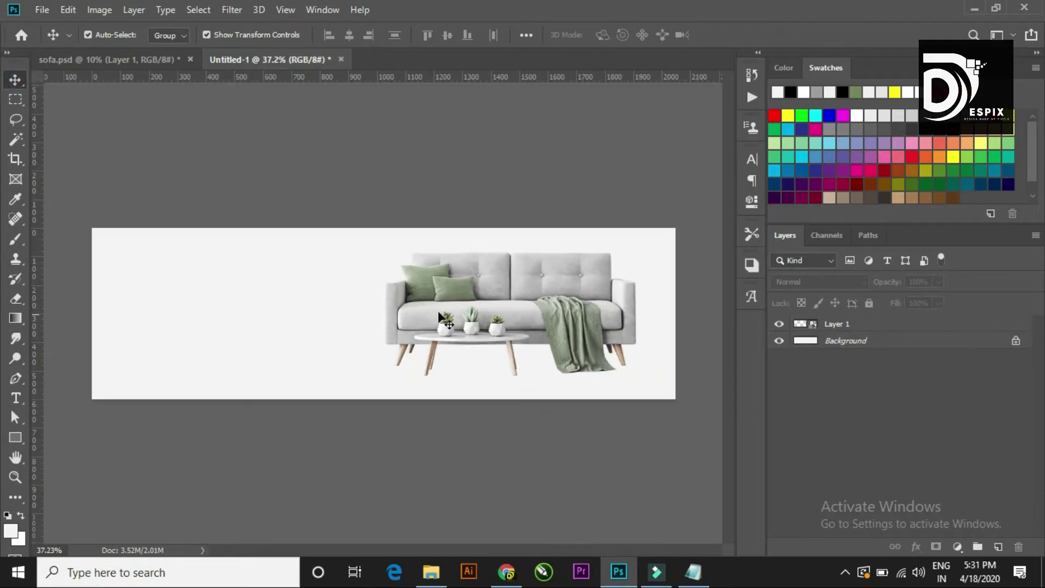
pyautogui.click(487, 309)
pyautogui.click(469, 187)
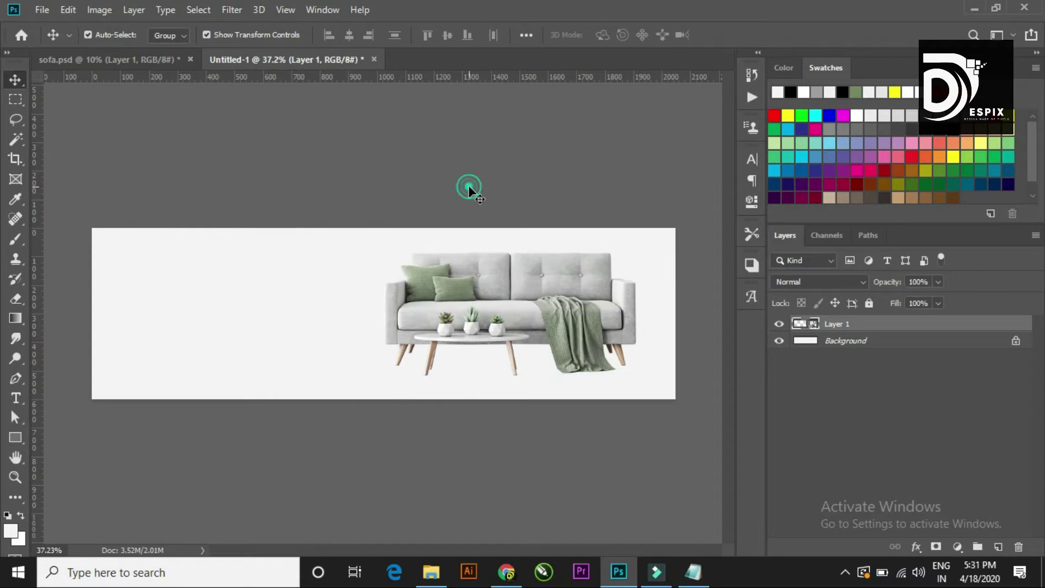
pyautogui.click(559, 311)
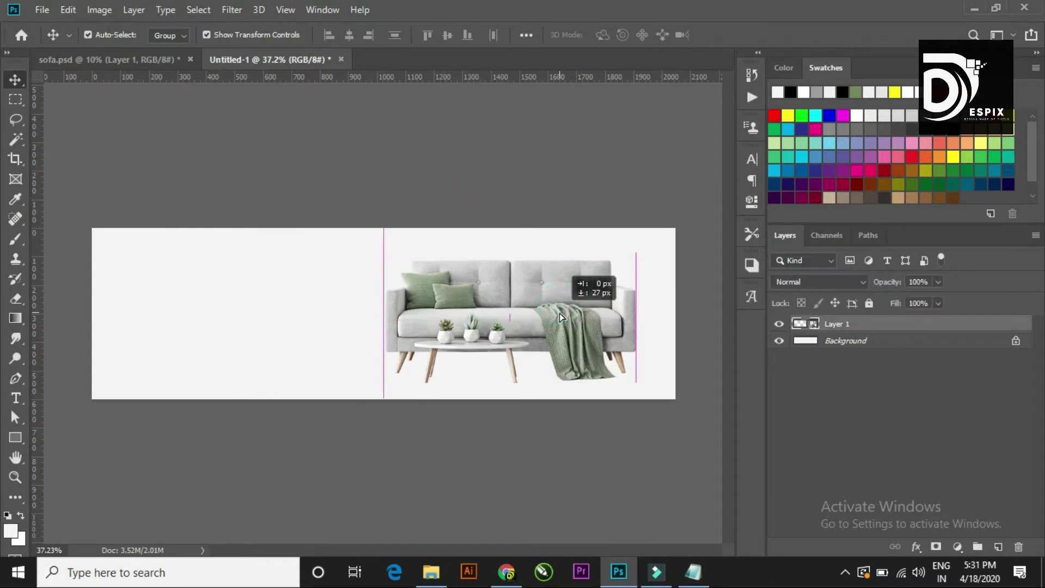
pyautogui.click(519, 183)
pyautogui.scroll(-3, 292, 380)
pyautogui.scroll(-1, 245, 355)
pyautogui.scroll(2, 248, 357)
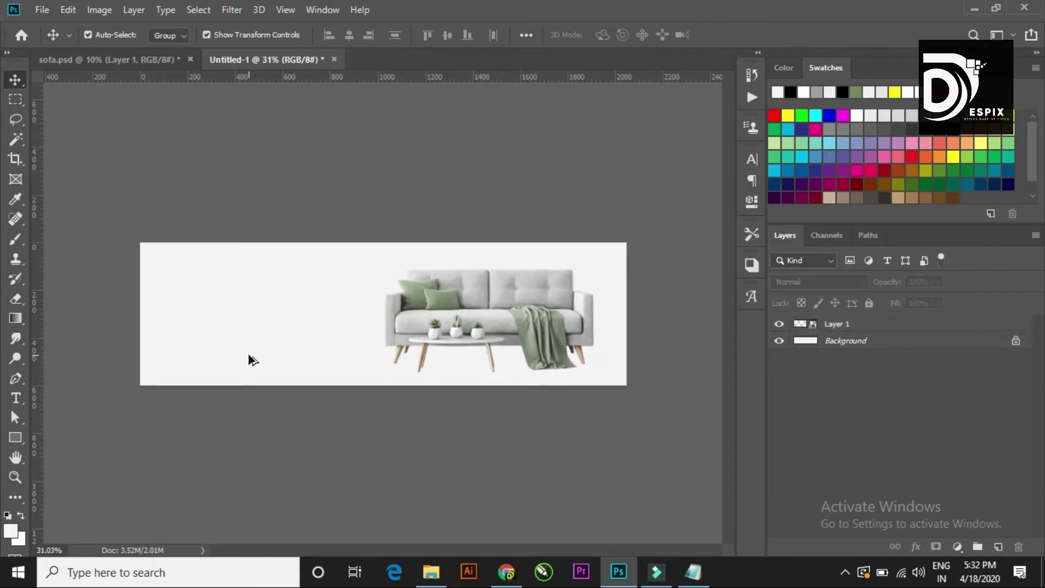
pyautogui.scroll(1, 354, 346)
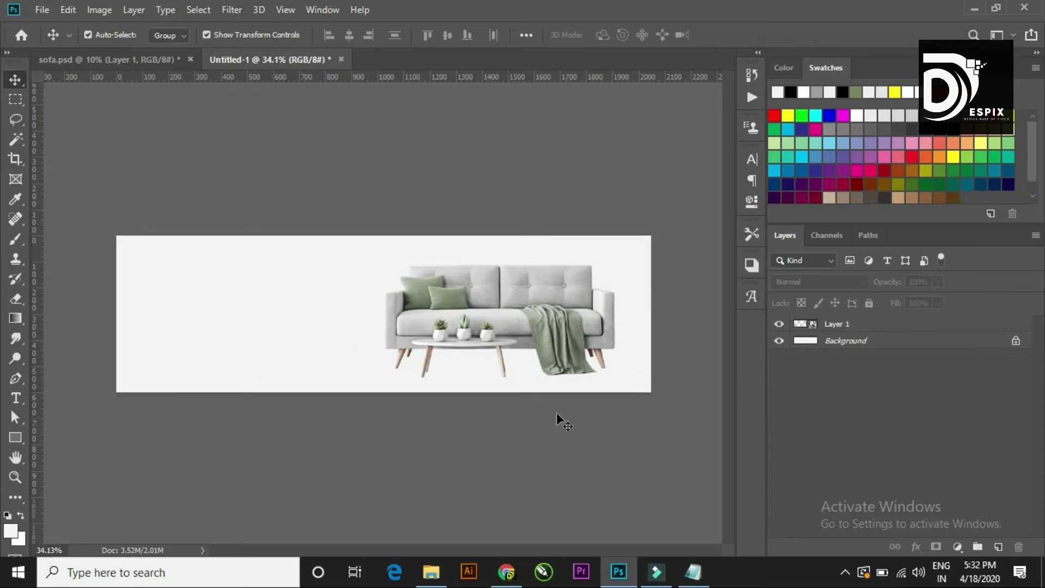
pyautogui.click(691, 573)
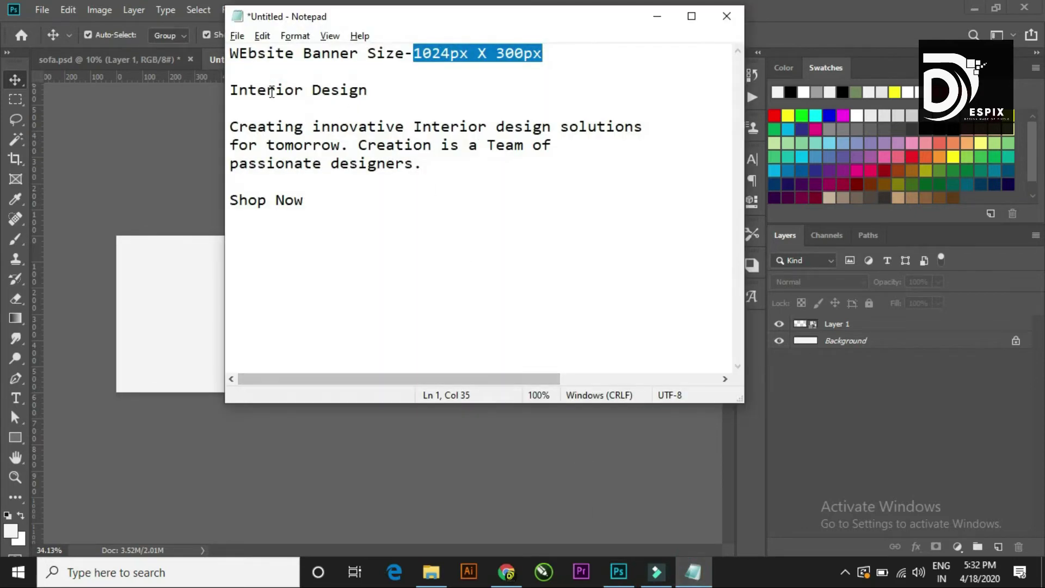
pyautogui.click(230, 92)
pyautogui.moveTo(230, 91); pyautogui.dragTo(413, 94)
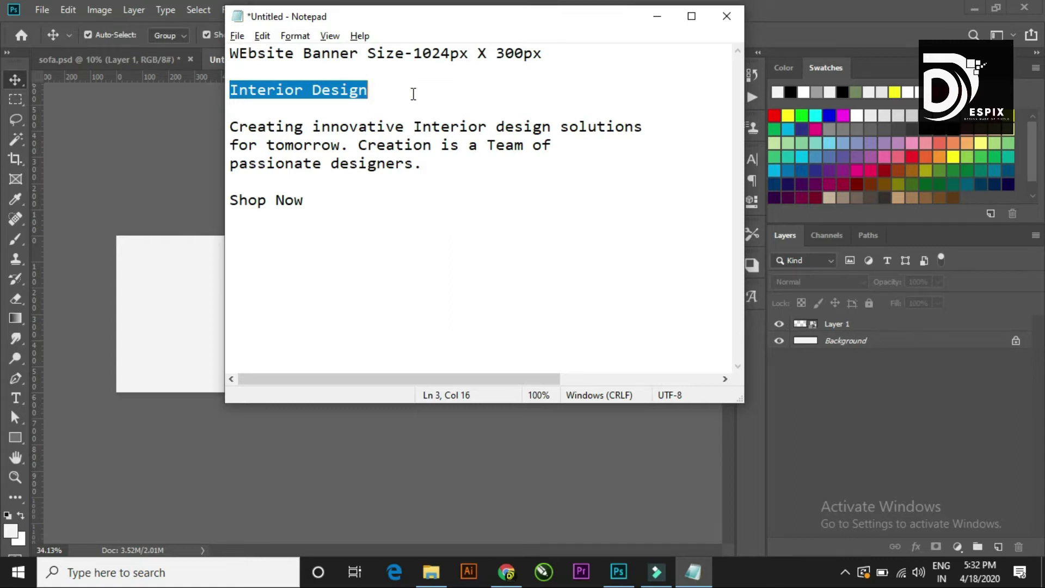
pyautogui.click(664, 20)
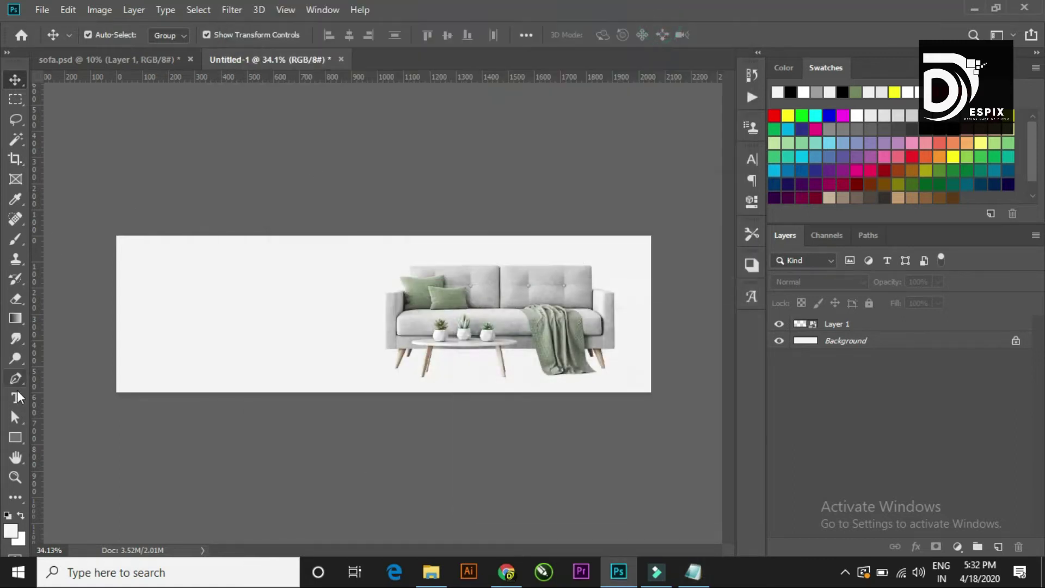
# Step: Add the Interior Design heading at the banner's left in black, about 74 pt
pyautogui.click(15, 398)
pyautogui.click(176, 282)
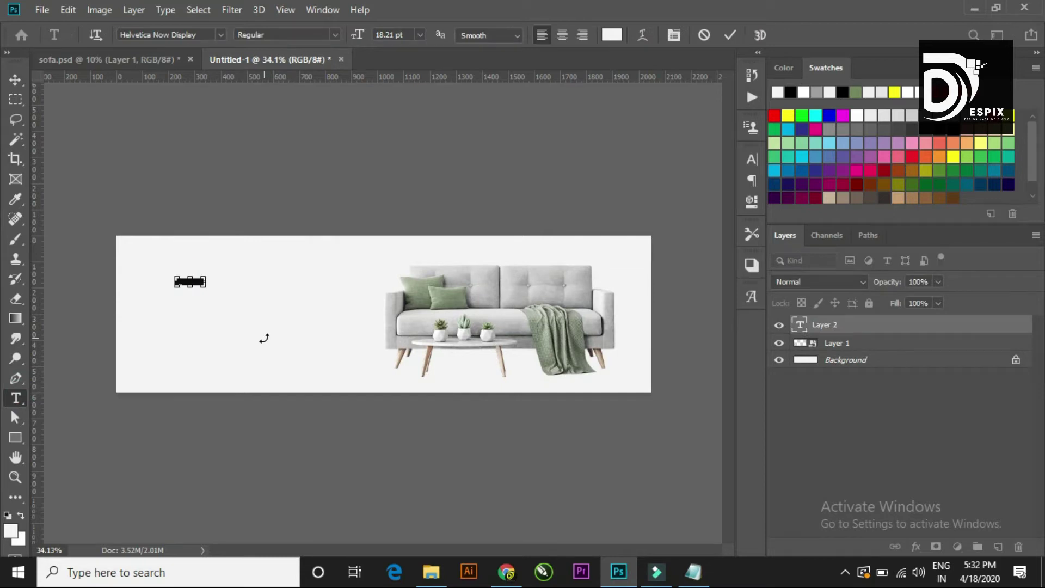
pyautogui.press('Right')
pyautogui.click(608, 37)
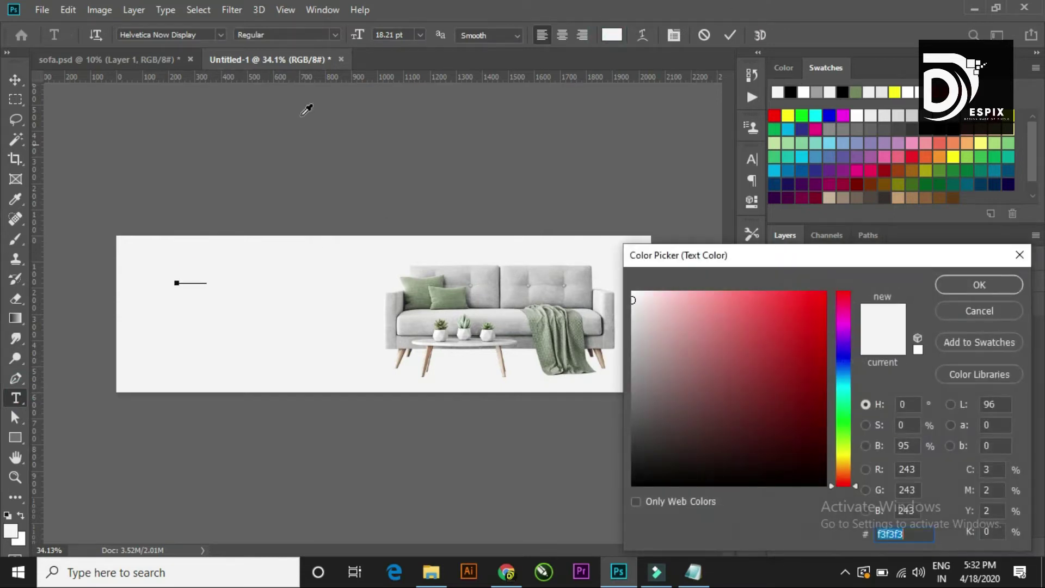
pyautogui.moveTo(665, 377); pyautogui.dragTo(633, 484)
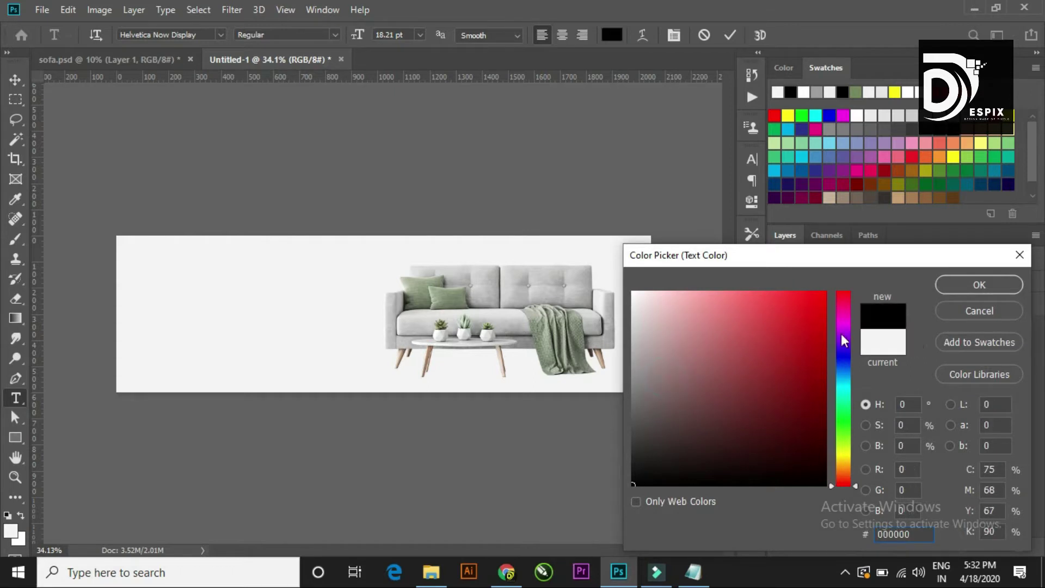
pyautogui.click(947, 290)
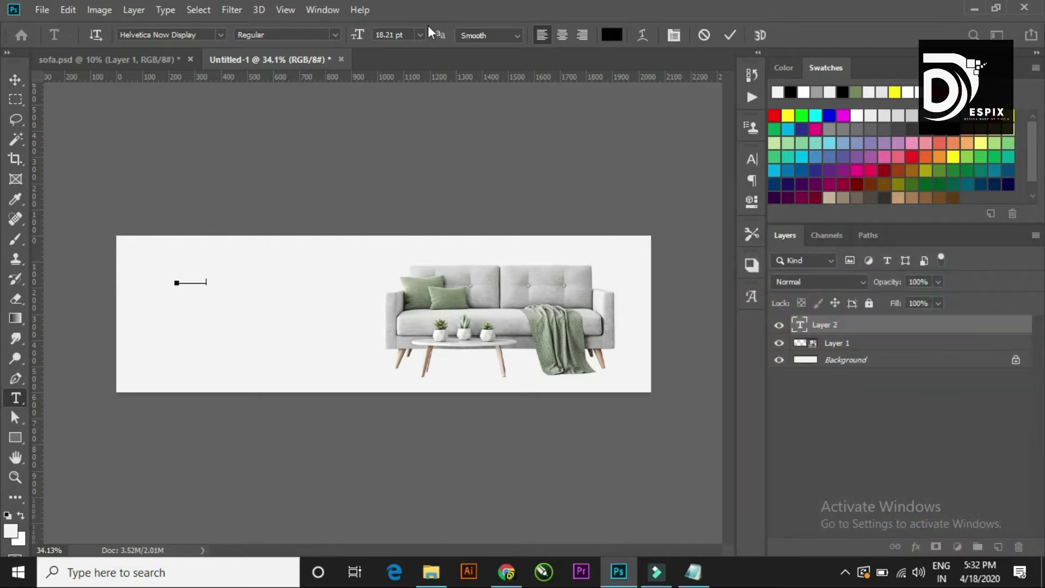
pyautogui.moveTo(359, 41); pyautogui.dragTo(593, 43)
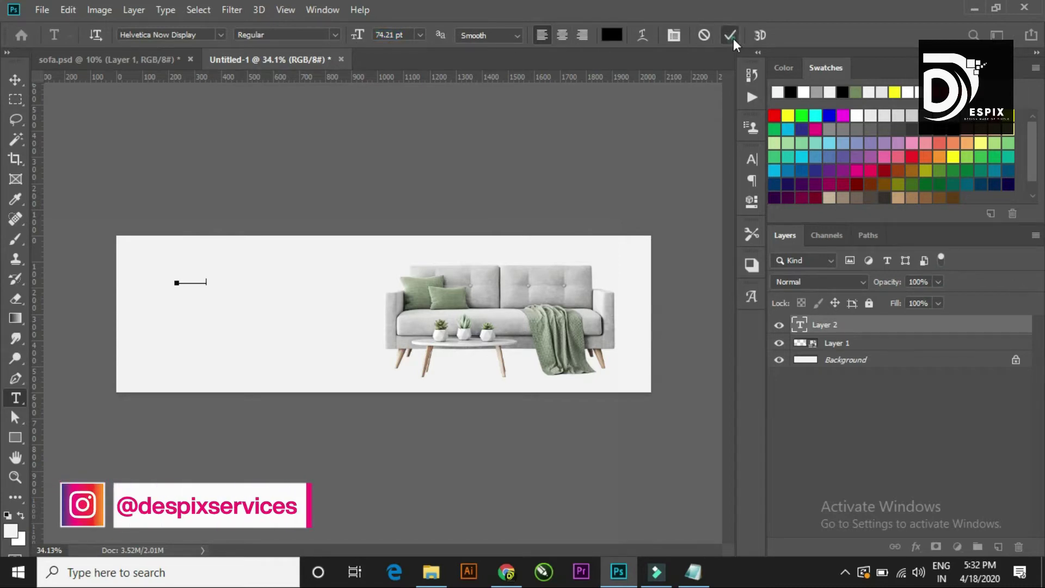
pyautogui.click(730, 35)
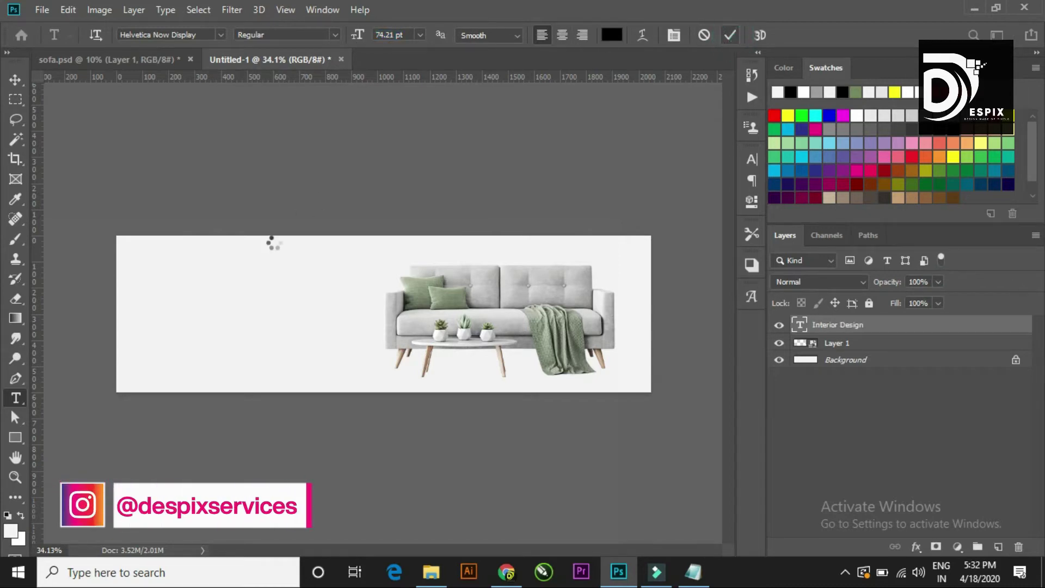
# Step: Set all heading text to #000000 and enlarge it to about 129 pt
pyautogui.click(186, 279)
pyautogui.hotkey('ctrl', 'a')
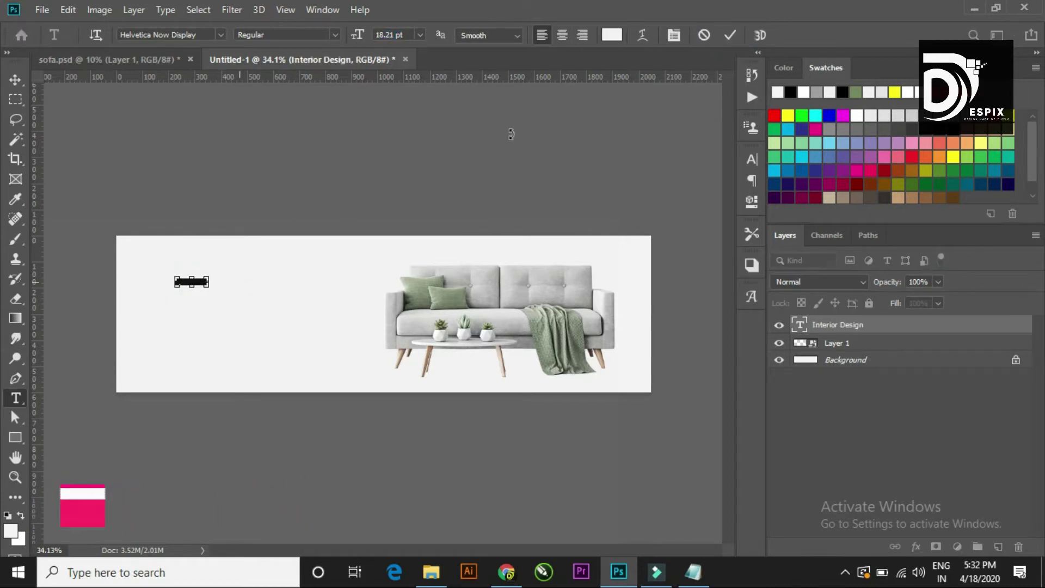
pyautogui.click(612, 35)
pyautogui.write('000000')
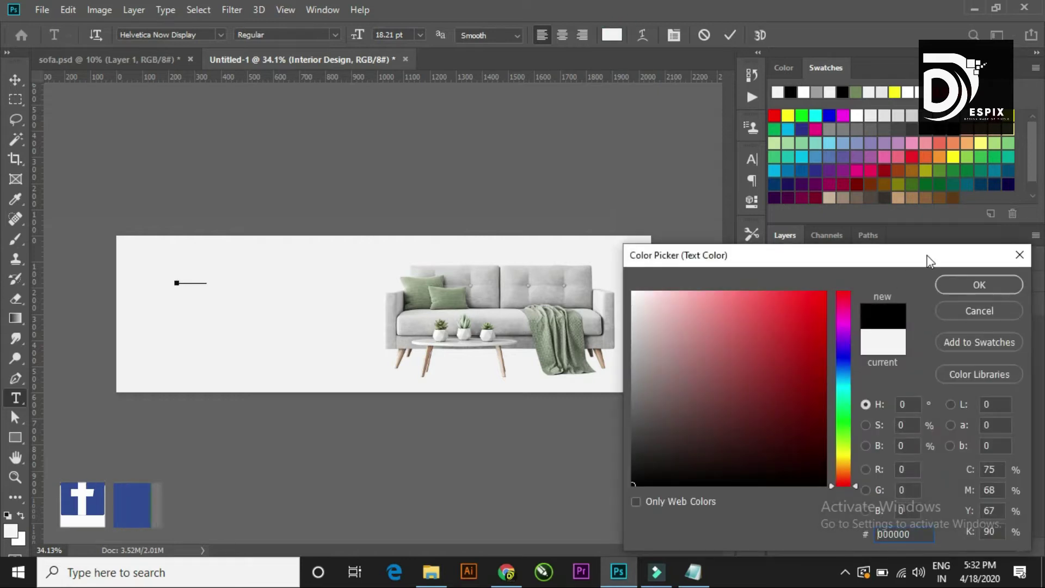
pyautogui.click(959, 286)
pyautogui.moveTo(358, 35); pyautogui.dragTo(444, 39)
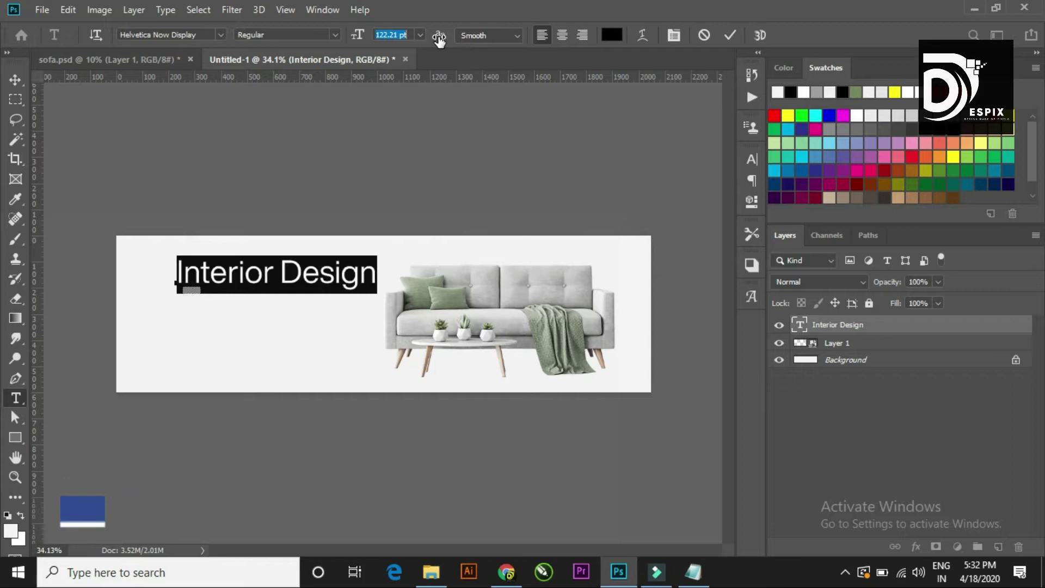
pyautogui.click(730, 35)
# Step: Move the heading, make it All Caps and scale it down to about 82.5%
pyautogui.click(15, 80)
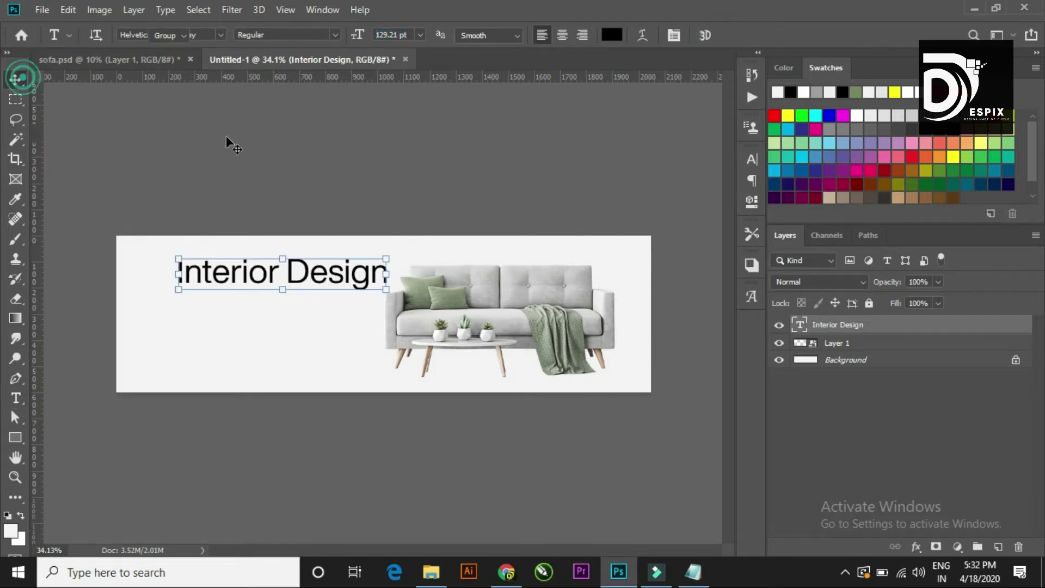
pyautogui.click(230, 138)
pyautogui.moveTo(276, 278); pyautogui.dragTo(246, 287)
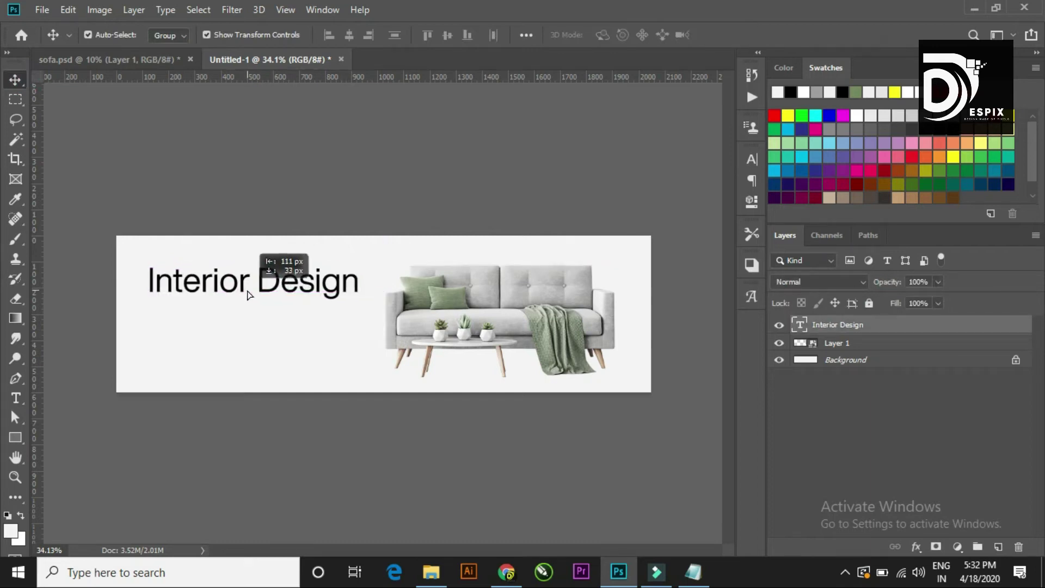
pyautogui.click(750, 158)
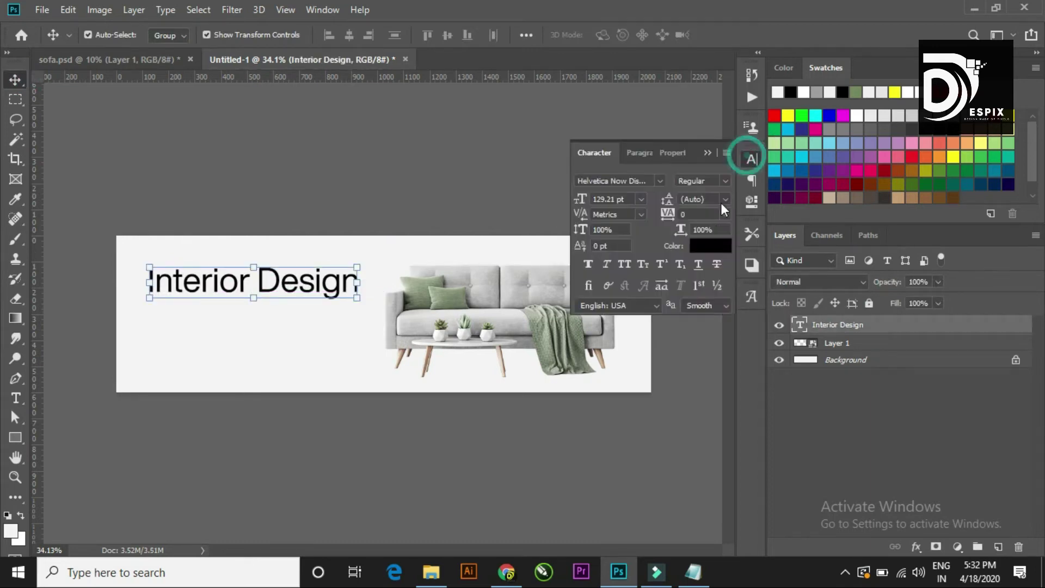
pyautogui.click(624, 264)
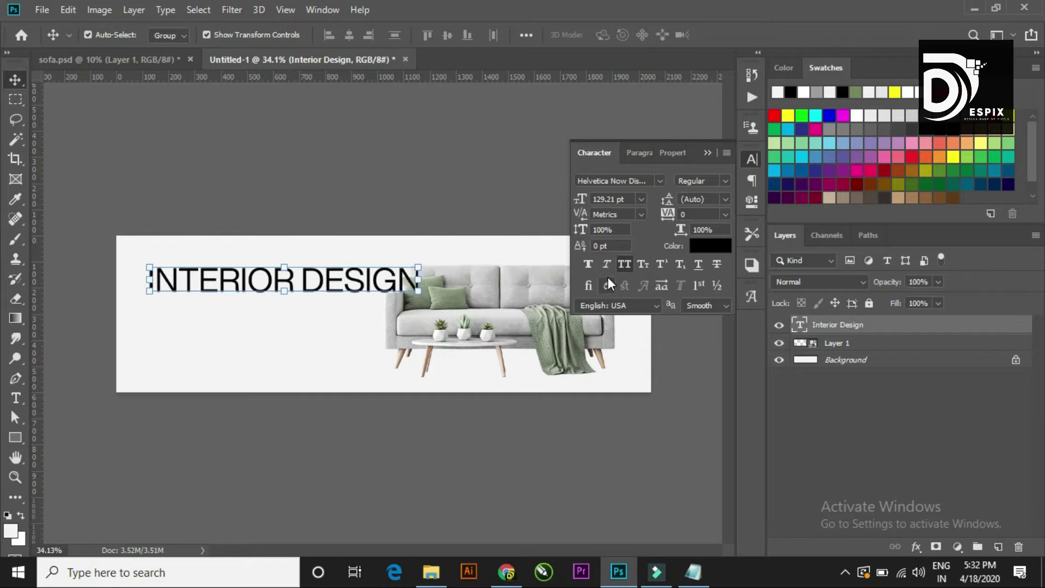
pyautogui.moveTo(418, 266); pyautogui.dragTo(370, 269)
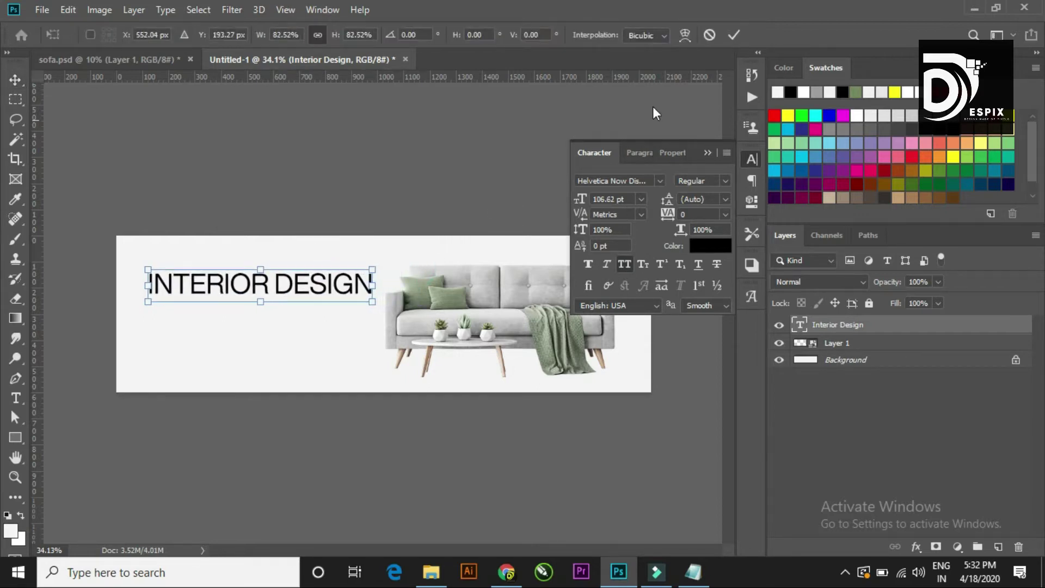
pyautogui.click(734, 35)
# Step: Shrink the sofa slightly and shift it up and to the right
pyautogui.click(707, 152)
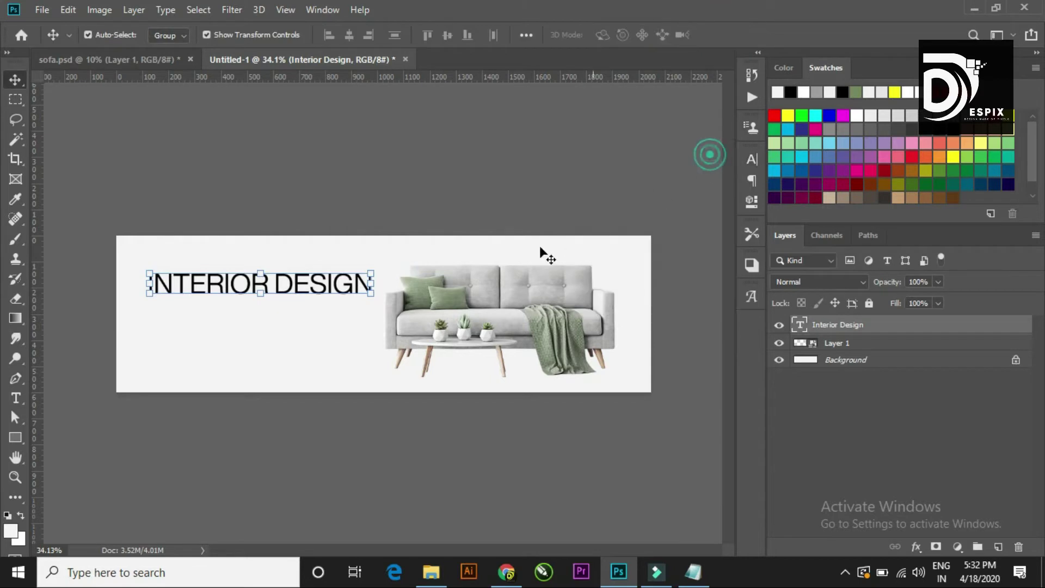
pyautogui.click(518, 300)
pyautogui.hotkey('ctrl', 't')
pyautogui.moveTo(381, 260); pyautogui.dragTo(396, 268)
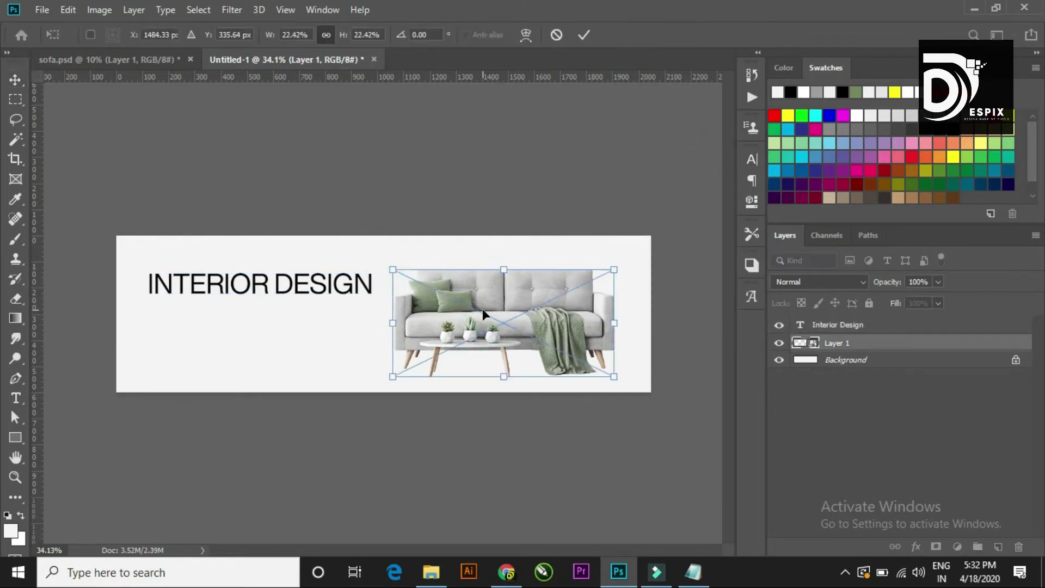
pyautogui.moveTo(483, 308); pyautogui.dragTo(493, 305)
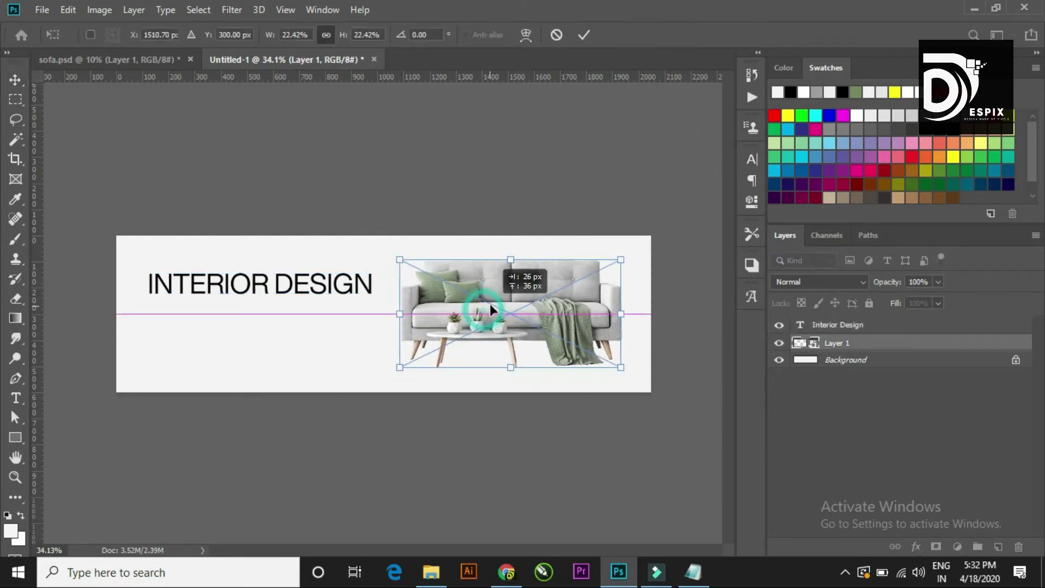
pyautogui.click(584, 34)
pyautogui.hotkey('ctrl', '0')
pyautogui.hotkey('ctrl', '-')
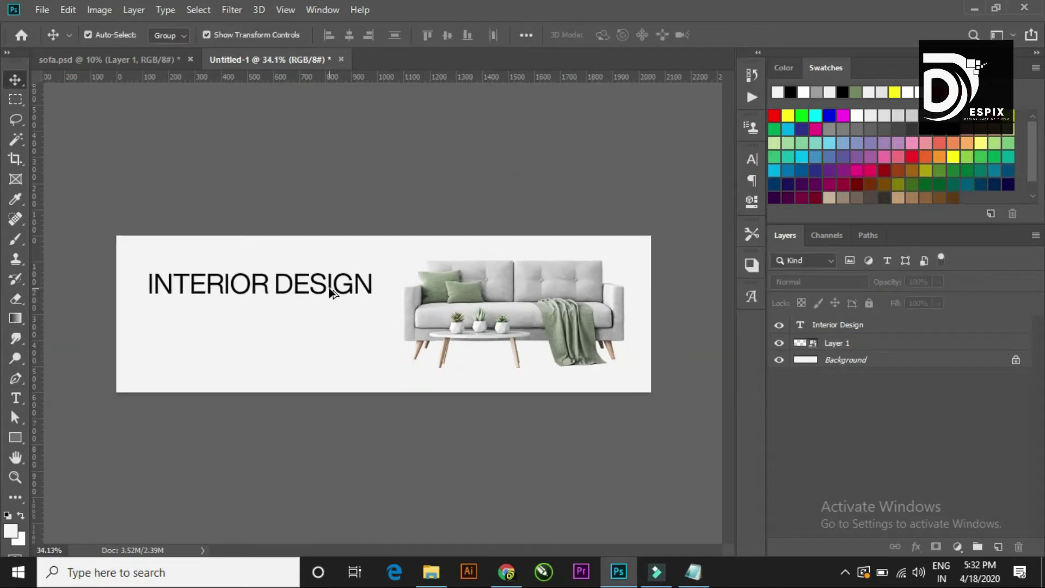
# Step: Set the whole INTERIOR DESIGN heading to the Light font style
pyautogui.press('t')
pyautogui.scroll(2, 152, 303)
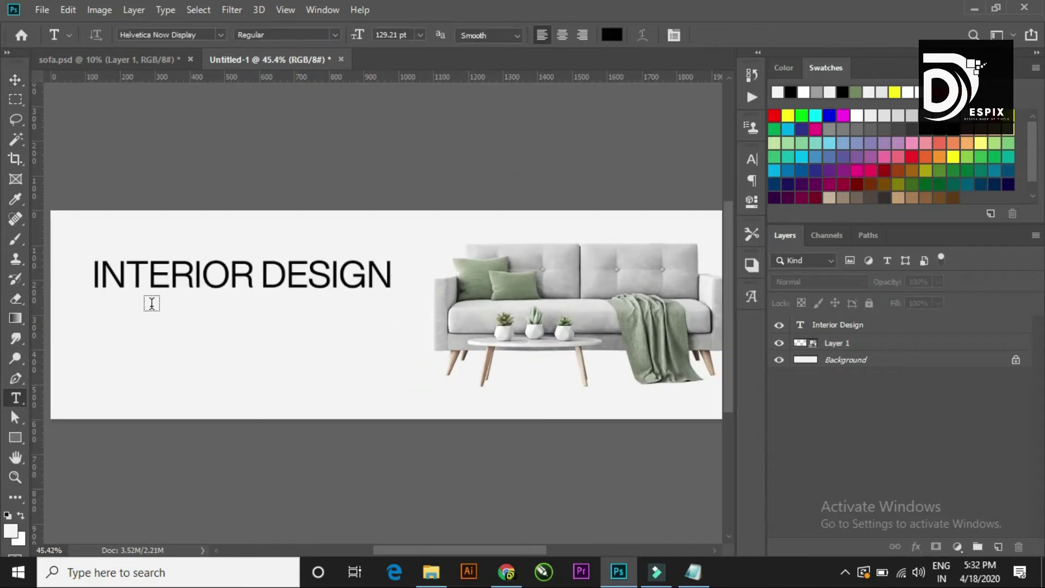
pyautogui.scroll(-1, 152, 303)
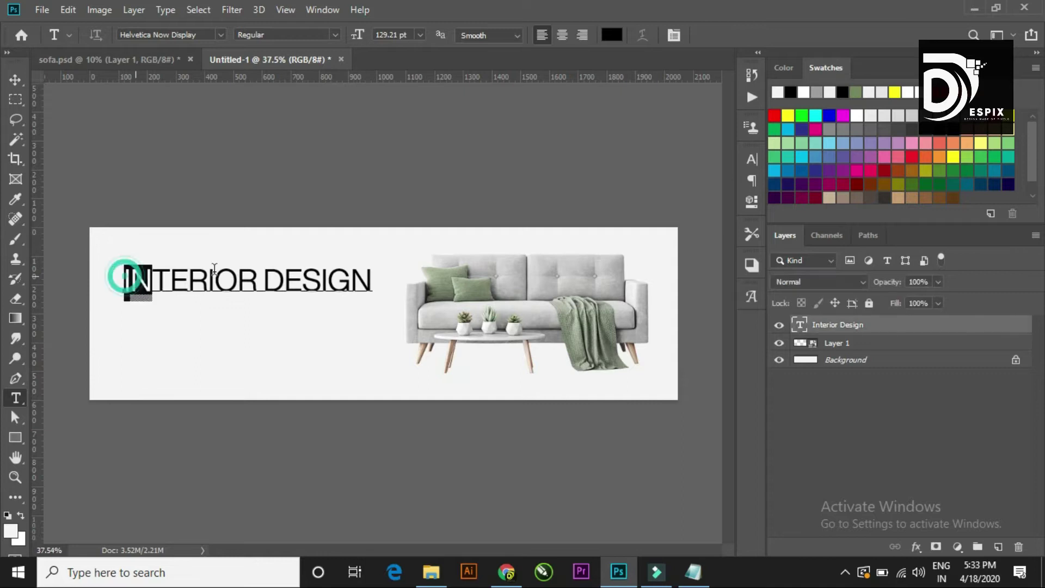
pyautogui.moveTo(125, 274); pyautogui.dragTo(381, 259)
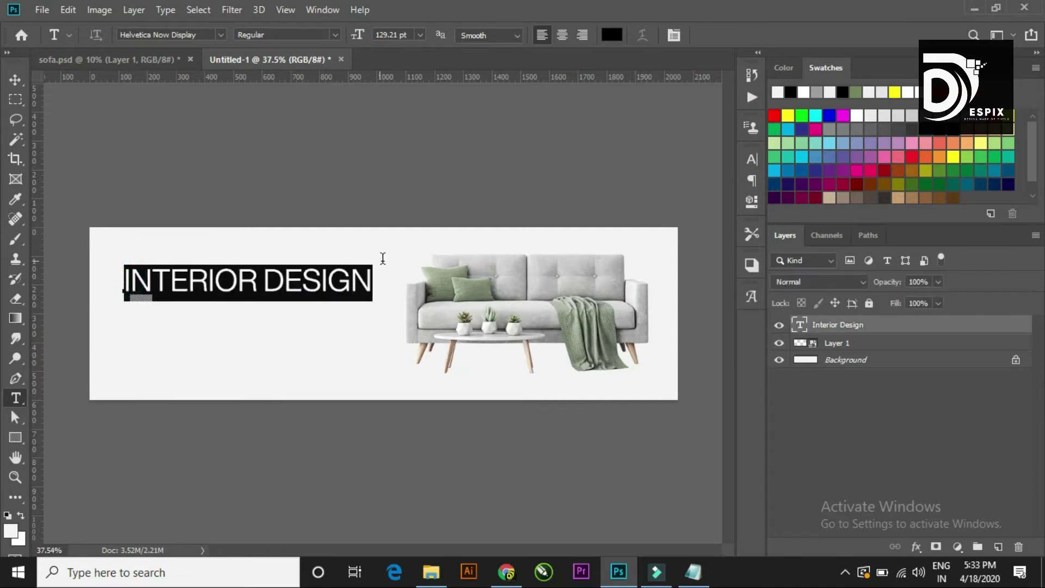
pyautogui.click(334, 34)
pyautogui.click(311, 90)
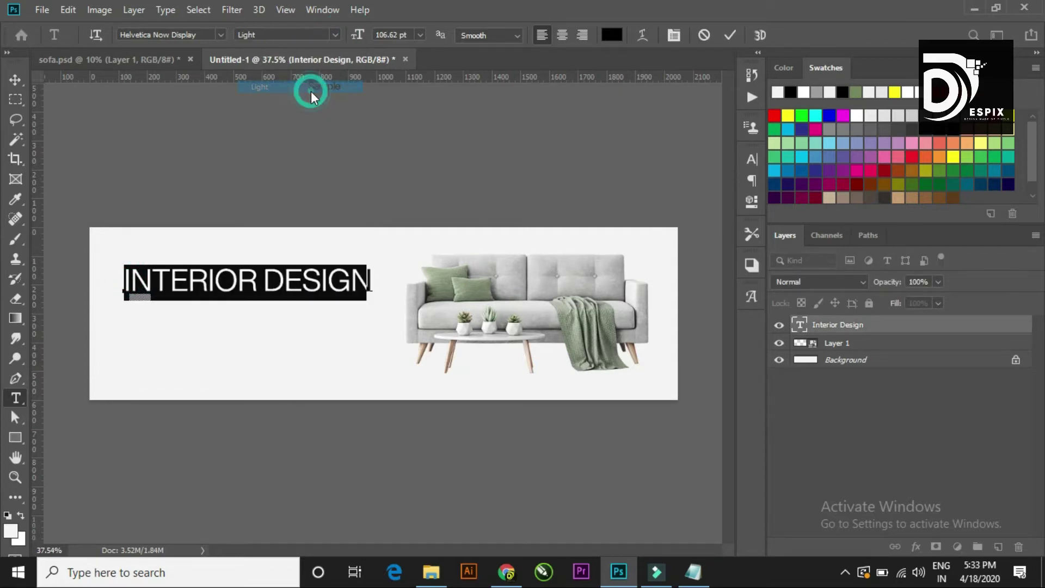
# Step: Make the word INTERIOR Extra Bold and open its text colour picker
pyautogui.moveTo(247, 280); pyautogui.dragTo(119, 281)
pyautogui.click(335, 33)
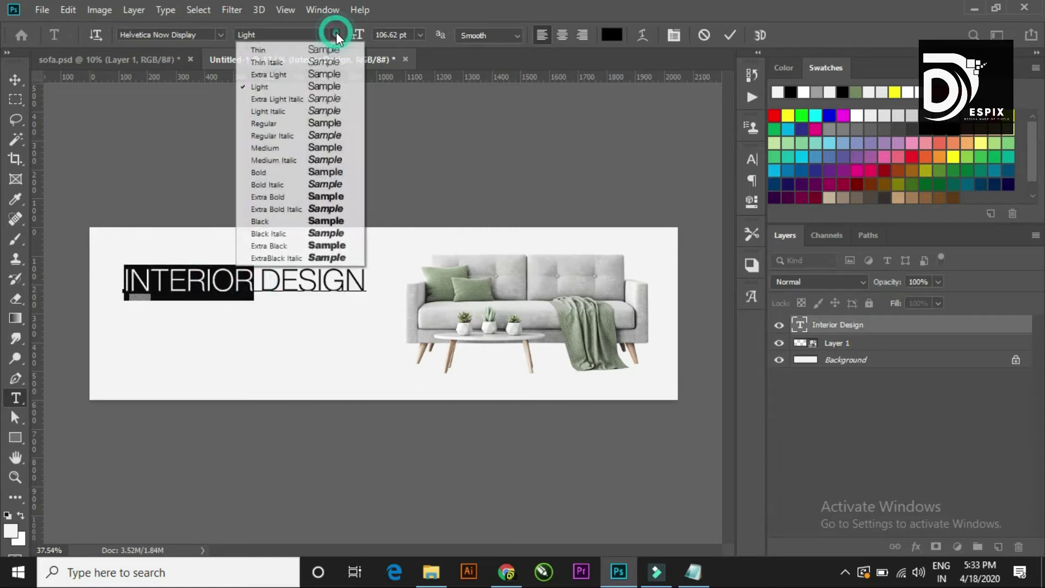
pyautogui.click(309, 199)
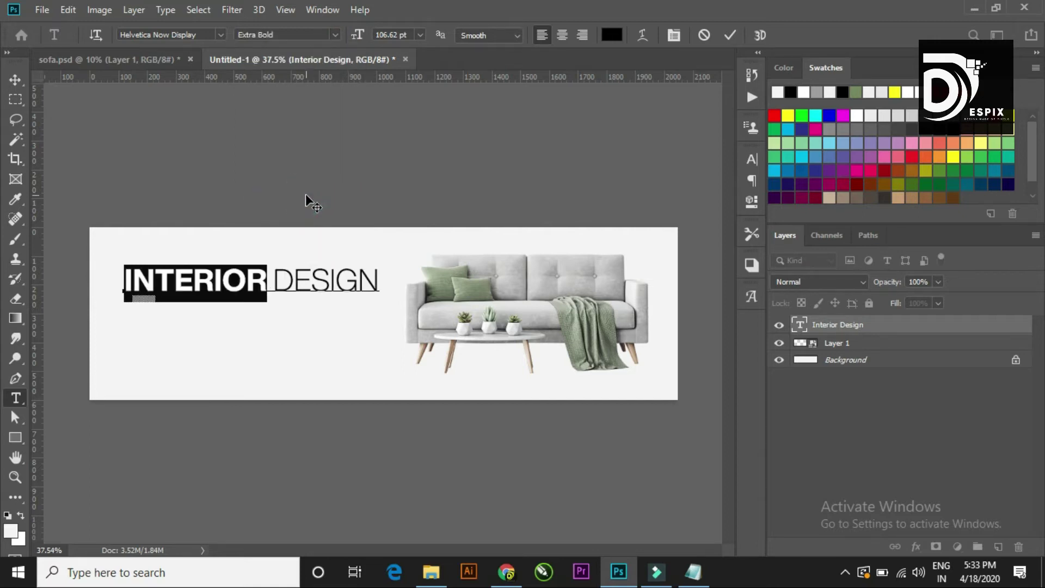
pyautogui.click(612, 36)
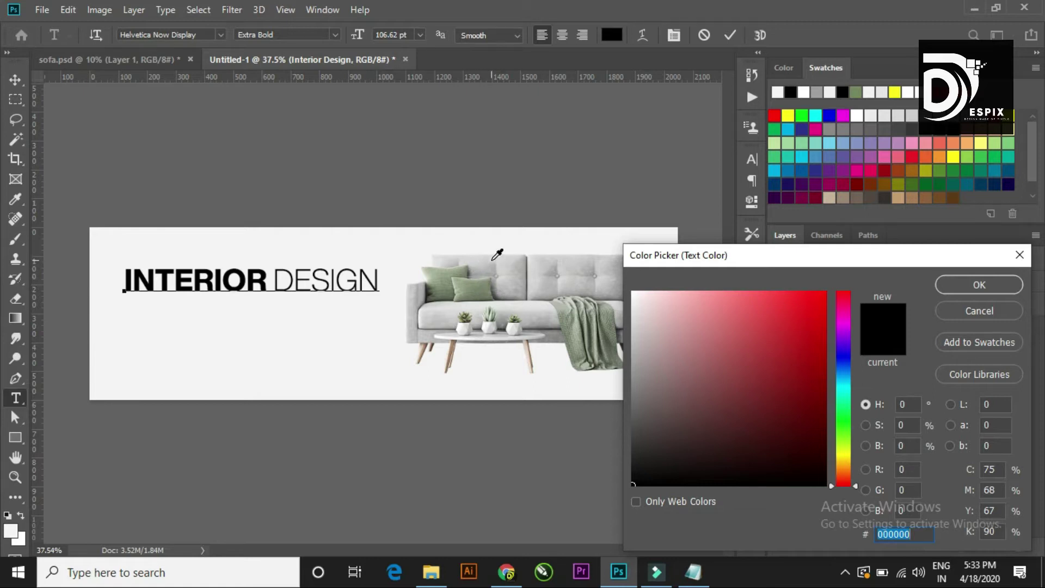
# Step: Colour INTERIOR a darkened sage green sampled from the pillow and nudge the heading up
pyautogui.click(467, 284)
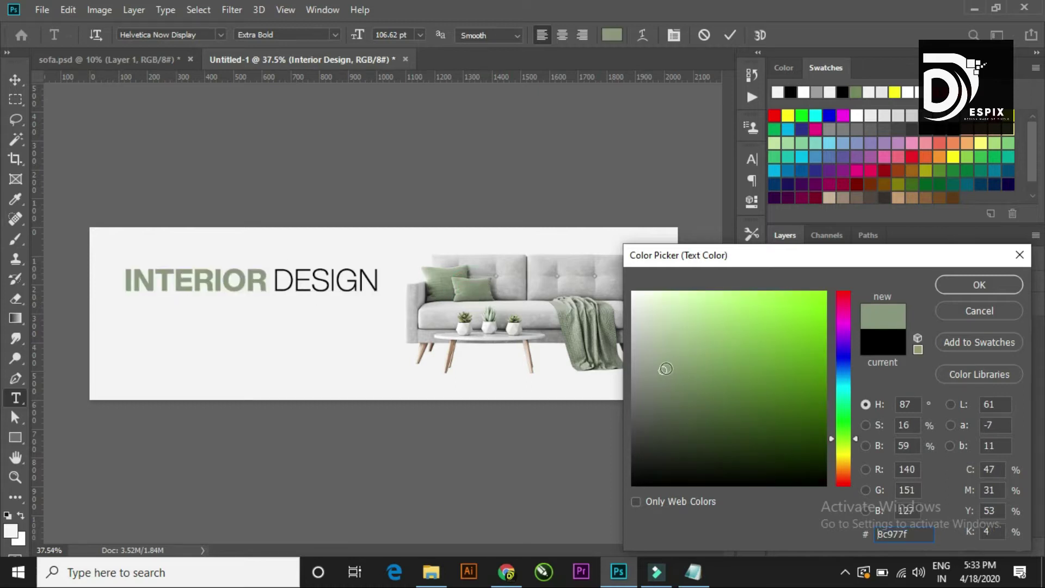
pyautogui.moveTo(664, 372)
pyautogui.mouseDown()
pyautogui.moveTo(671, 405)
pyautogui.moveTo(690, 391)
pyautogui.mouseUp()
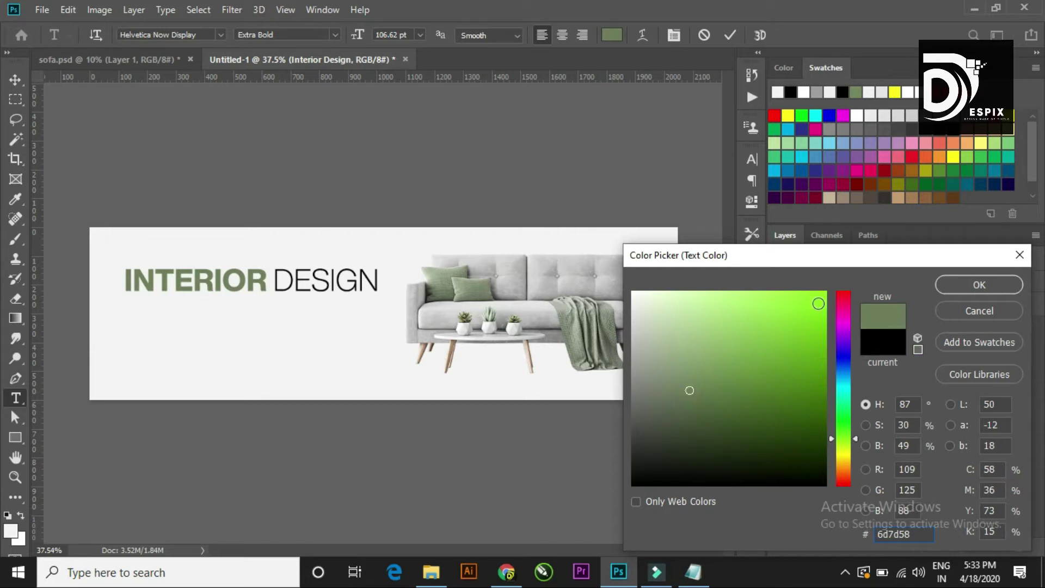
pyautogui.click(972, 285)
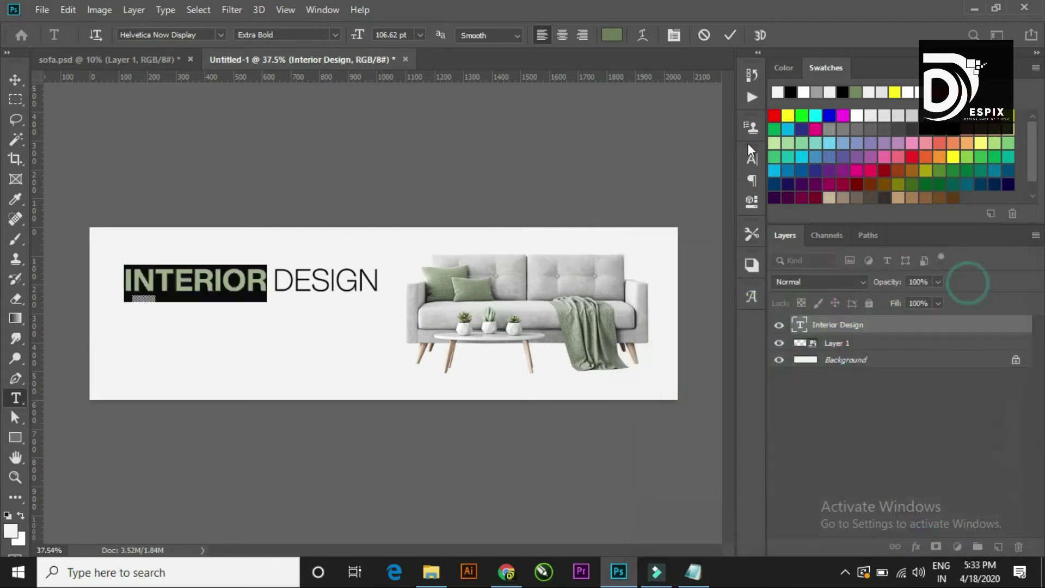
pyautogui.click(730, 35)
pyautogui.click(15, 80)
pyautogui.click(214, 123)
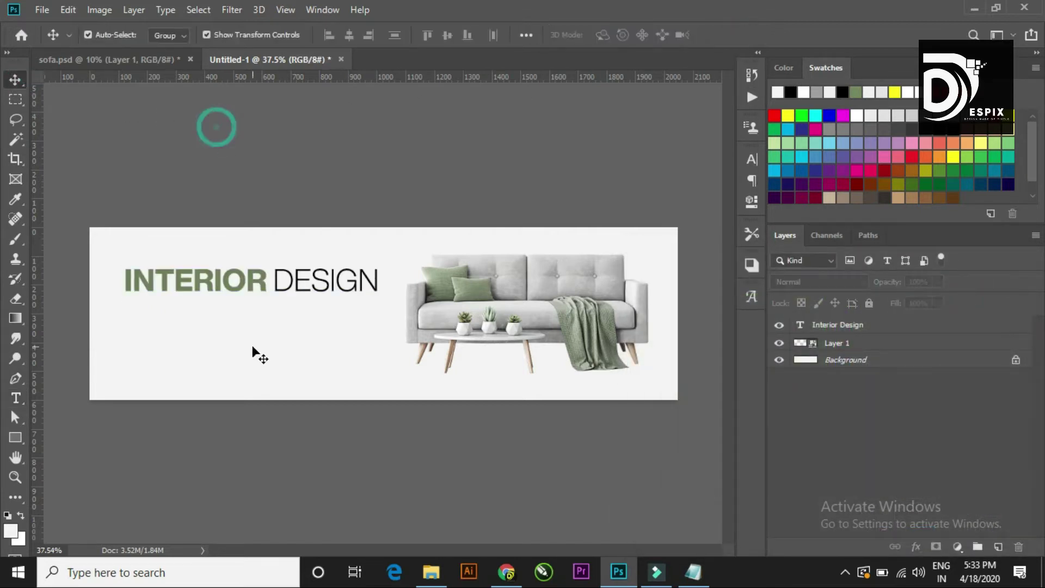
pyautogui.moveTo(236, 282); pyautogui.dragTo(236, 278)
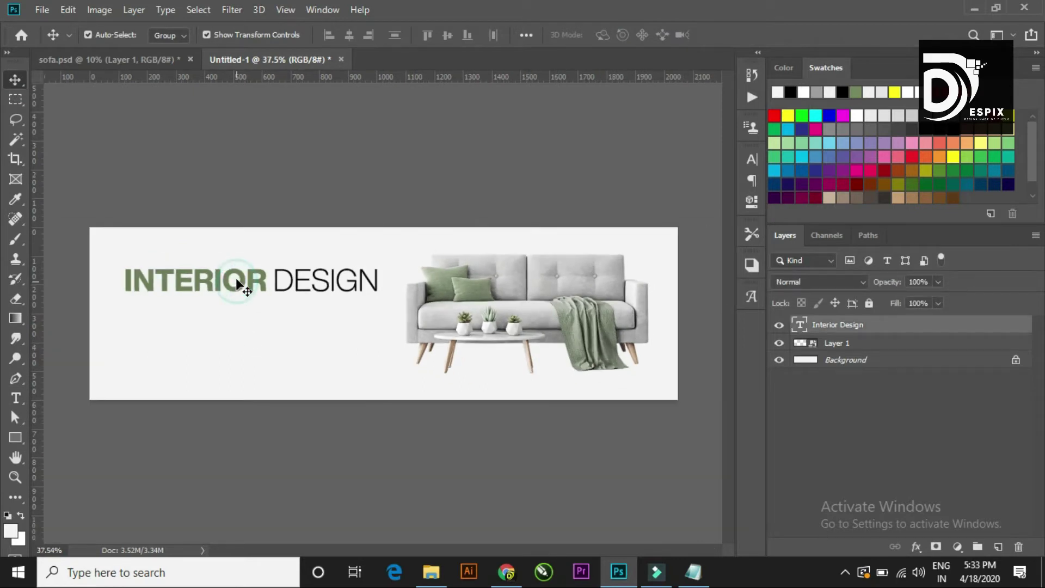
pyautogui.click(286, 160)
# Step: Select the tagline paragraph in the Notepad notes and return to the Photoshop banner
pyautogui.scroll(-2, 364, 282)
pyautogui.scroll(2, 366, 294)
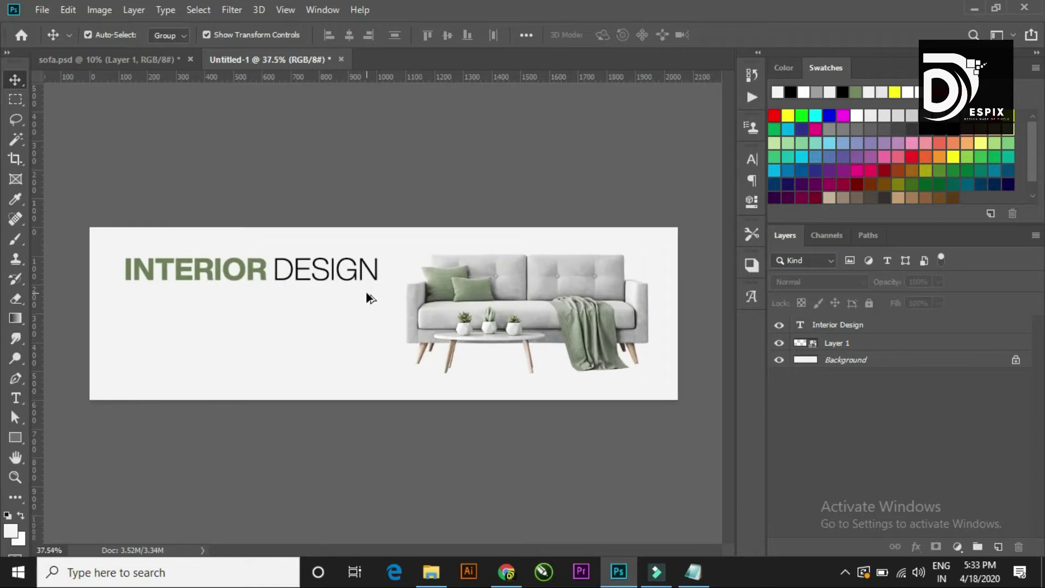
pyautogui.scroll(-1, 366, 295)
pyautogui.click(687, 580)
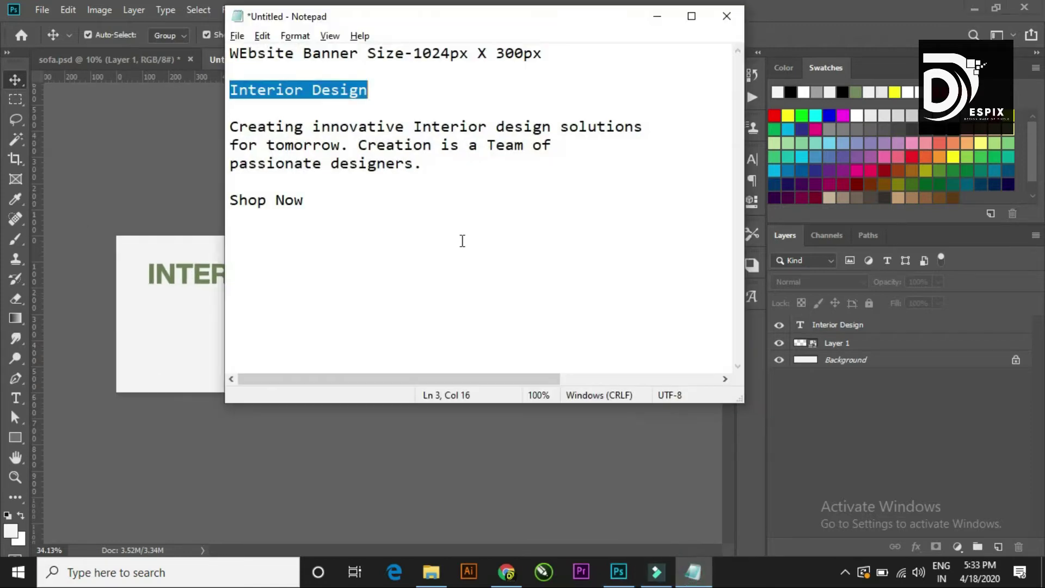
pyautogui.moveTo(230, 125); pyautogui.dragTo(427, 164)
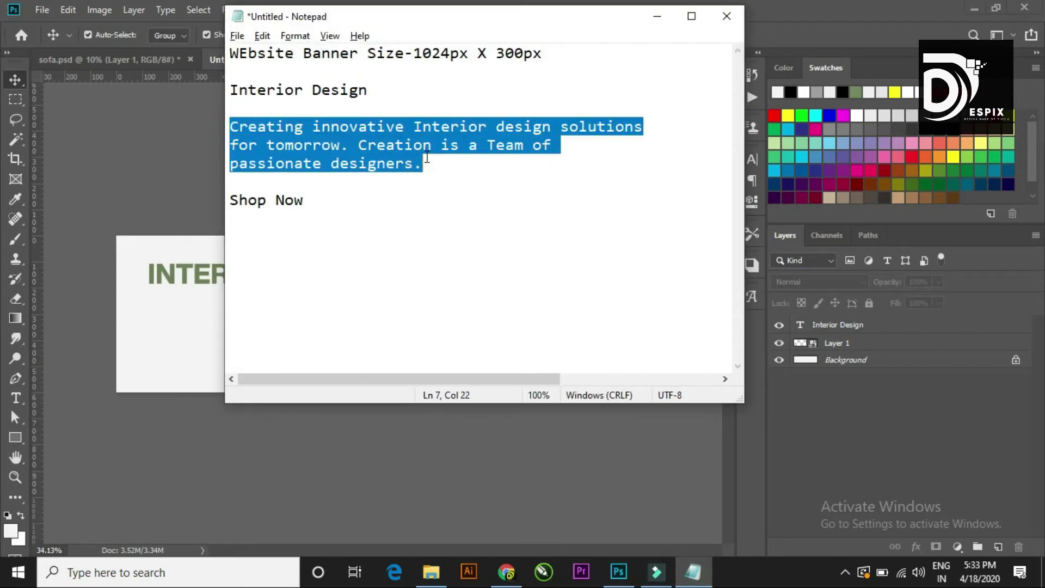
pyautogui.click(661, 23)
pyautogui.click(16, 398)
# Step: Draw a text box below the heading, paste in the tagline and colour it black (000000)
pyautogui.moveTo(149, 303); pyautogui.dragTo(380, 368)
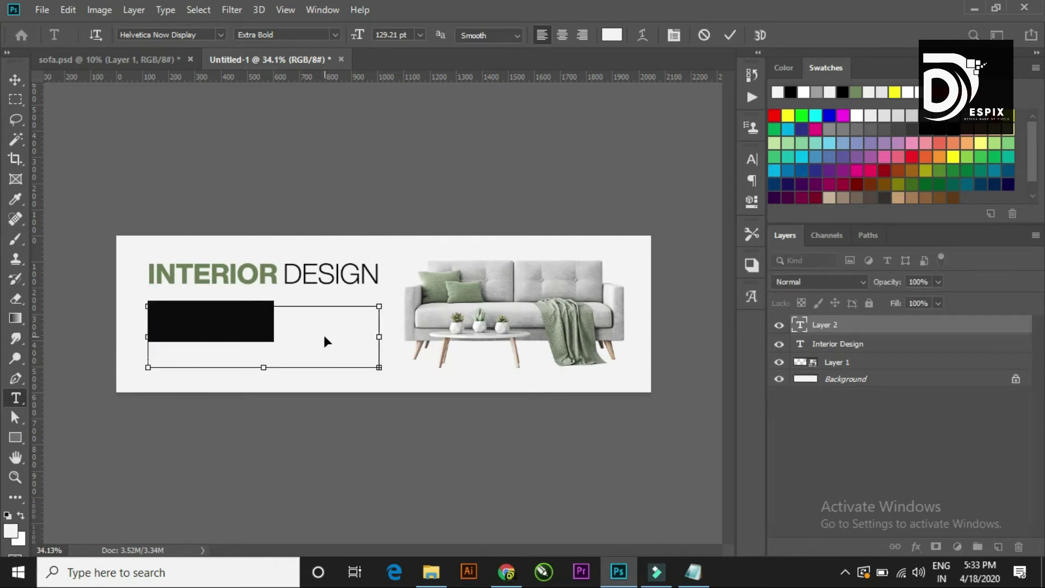
pyautogui.press('BackSpace')
pyautogui.hotkey('ctrl', 'z')
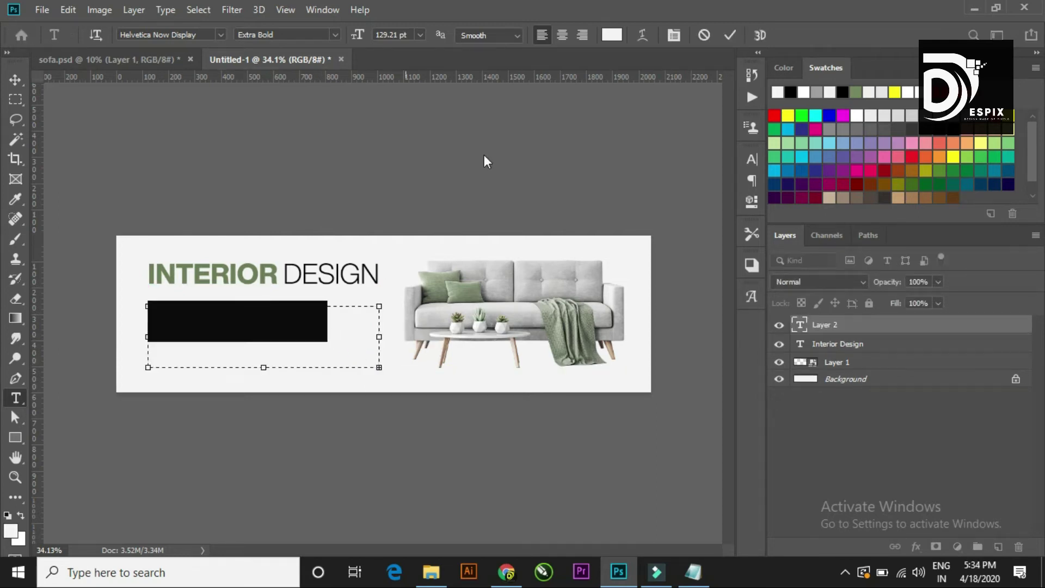
pyautogui.click(611, 34)
pyautogui.write('0f0f0f')
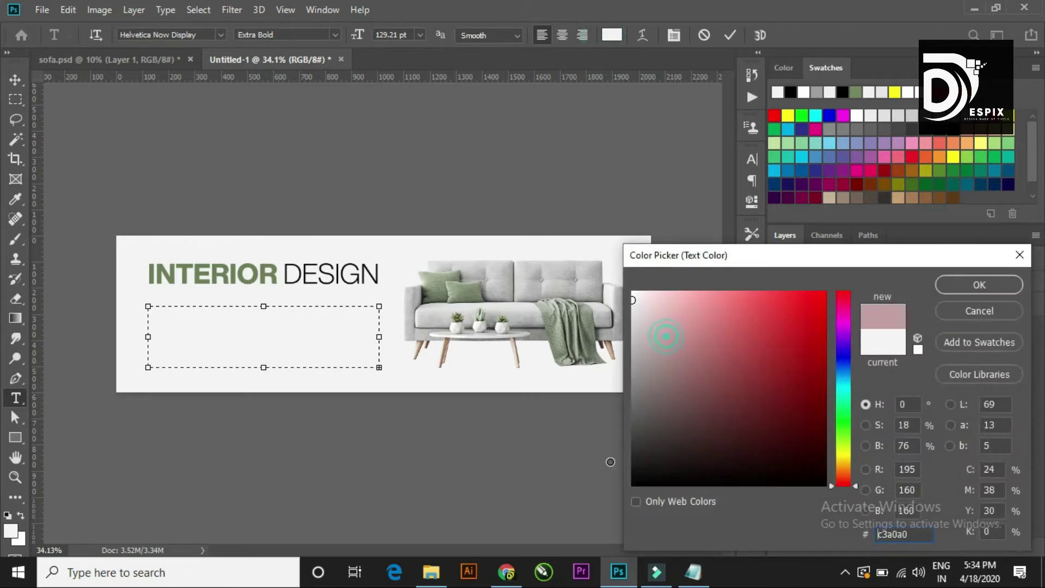
pyautogui.moveTo(666, 456); pyautogui.dragTo(633, 484)
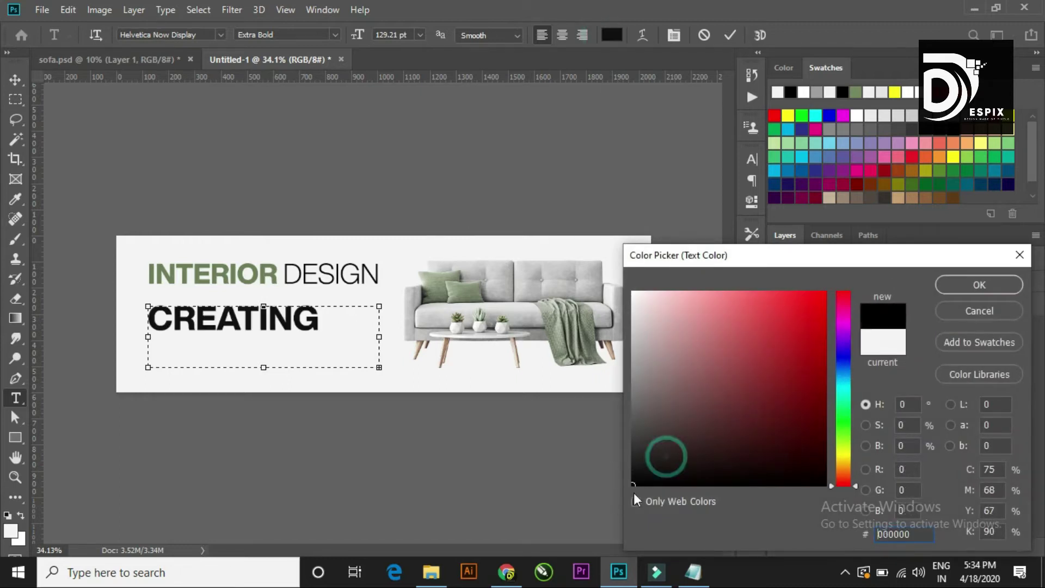
pyautogui.click(1003, 280)
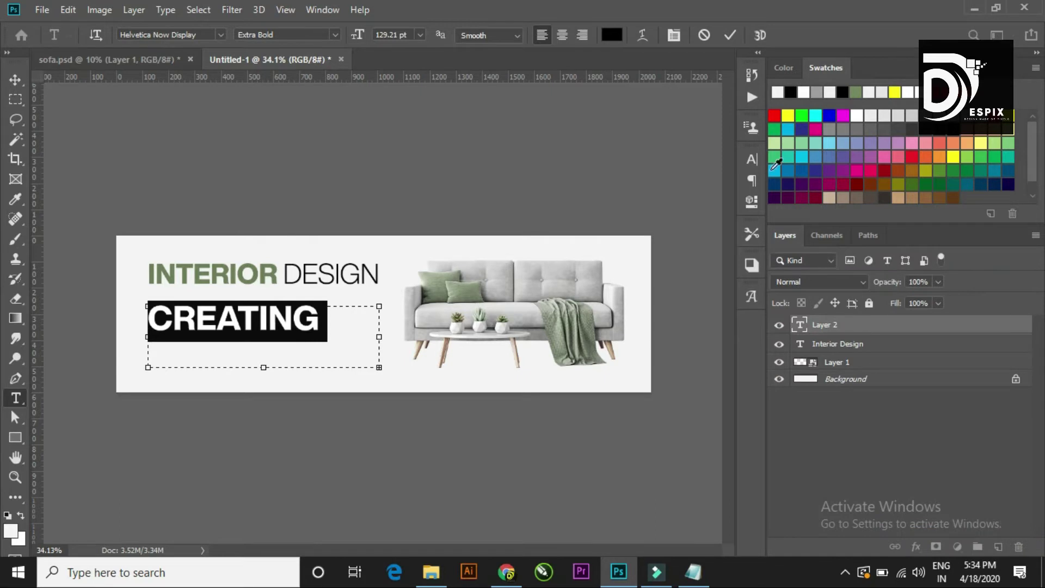
# Step: Set the tagline to Regular weight at 31.21 pt and commit it
pyautogui.click(753, 157)
pyautogui.click(725, 180)
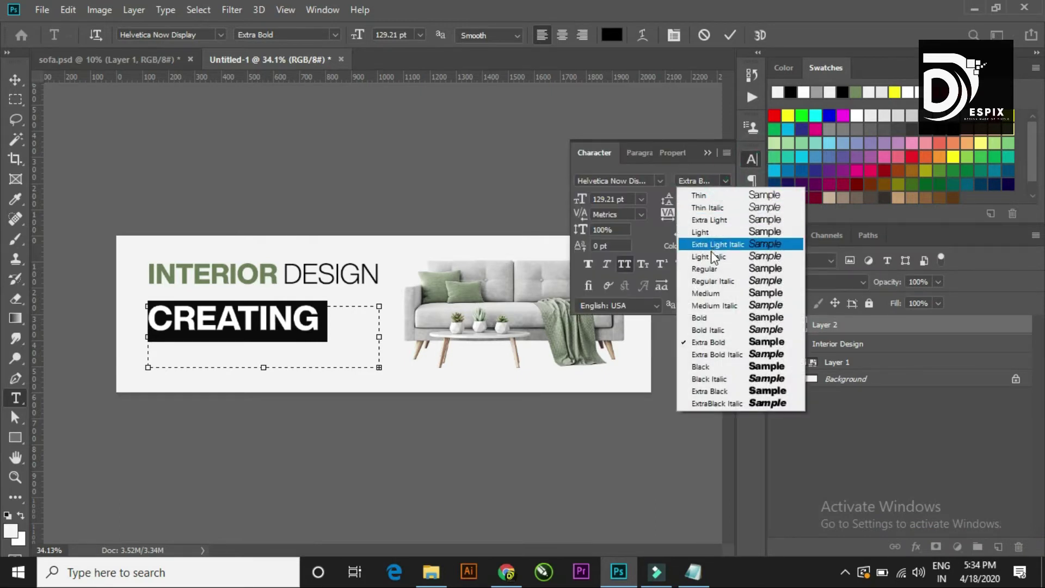
pyautogui.click(707, 268)
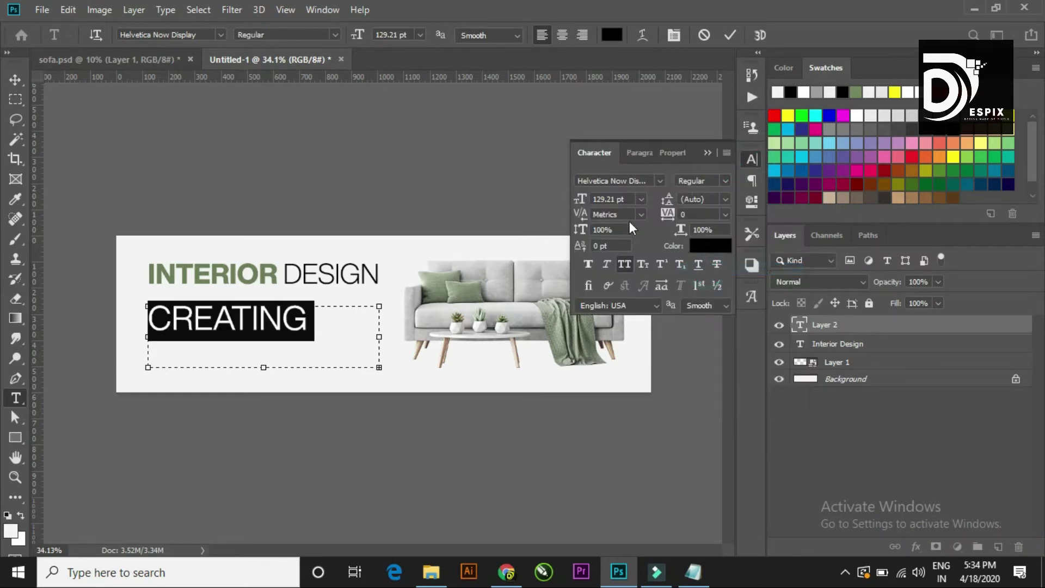
pyautogui.moveTo(580, 204); pyautogui.dragTo(505, 206)
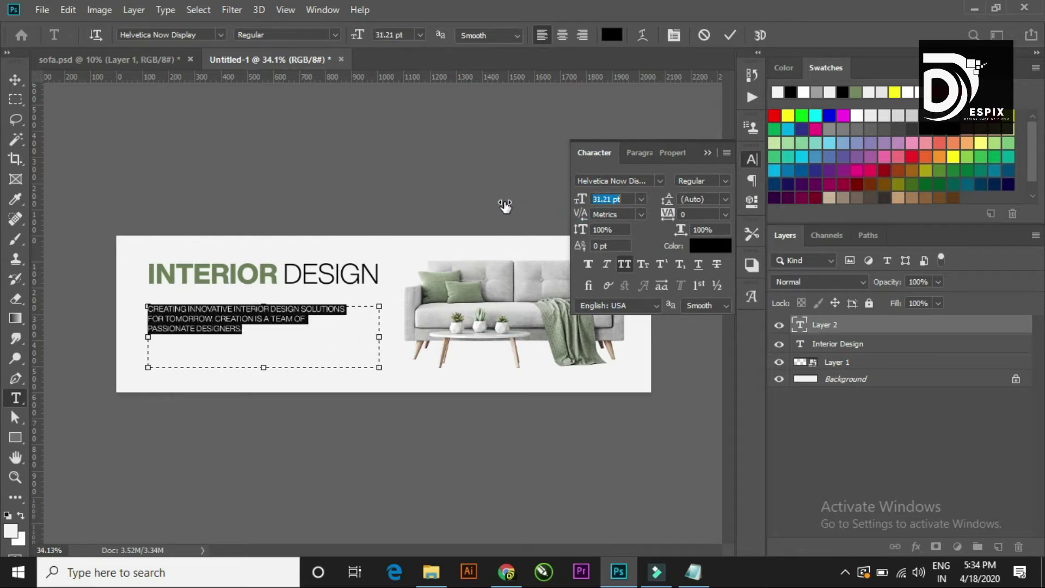
pyautogui.moveTo(505, 206); pyautogui.dragTo(505, 205)
pyautogui.click(708, 152)
pyautogui.click(730, 35)
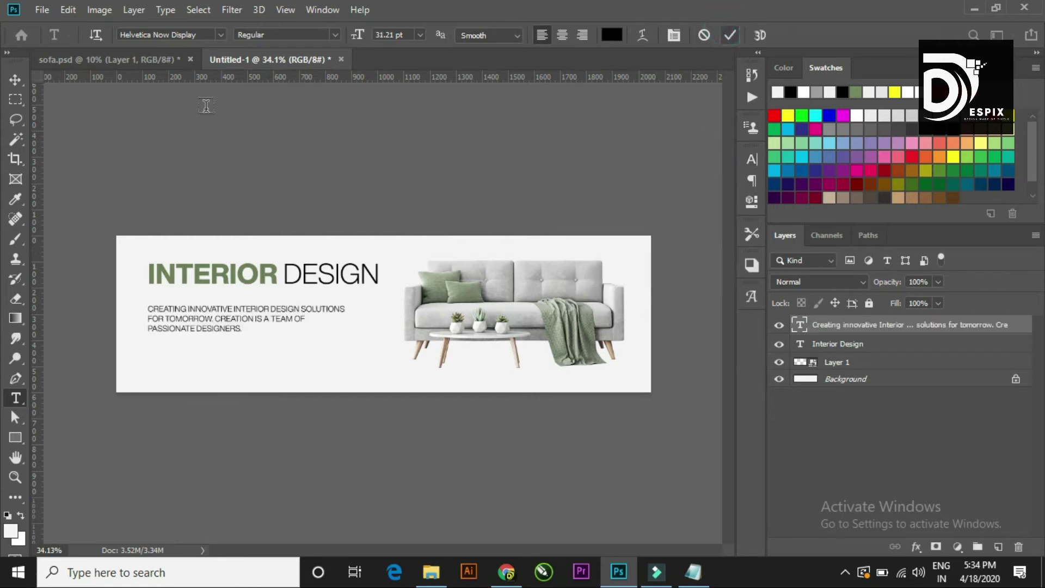
# Step: Scale the tagline up and shift it left under the heading
pyautogui.click(16, 81)
pyautogui.scroll(2, 334, 362)
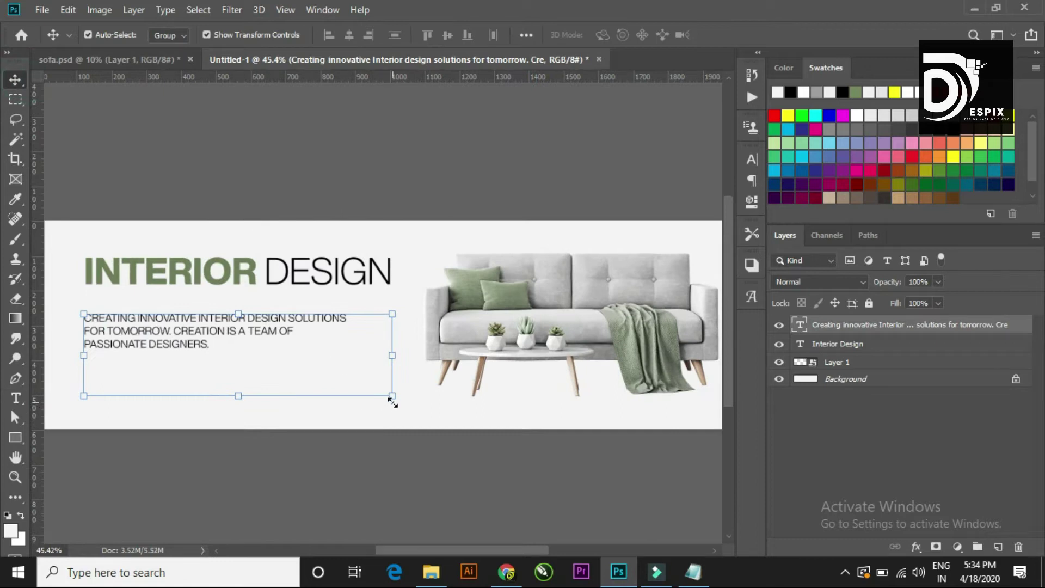
pyautogui.moveTo(393, 403); pyautogui.dragTo(463, 423)
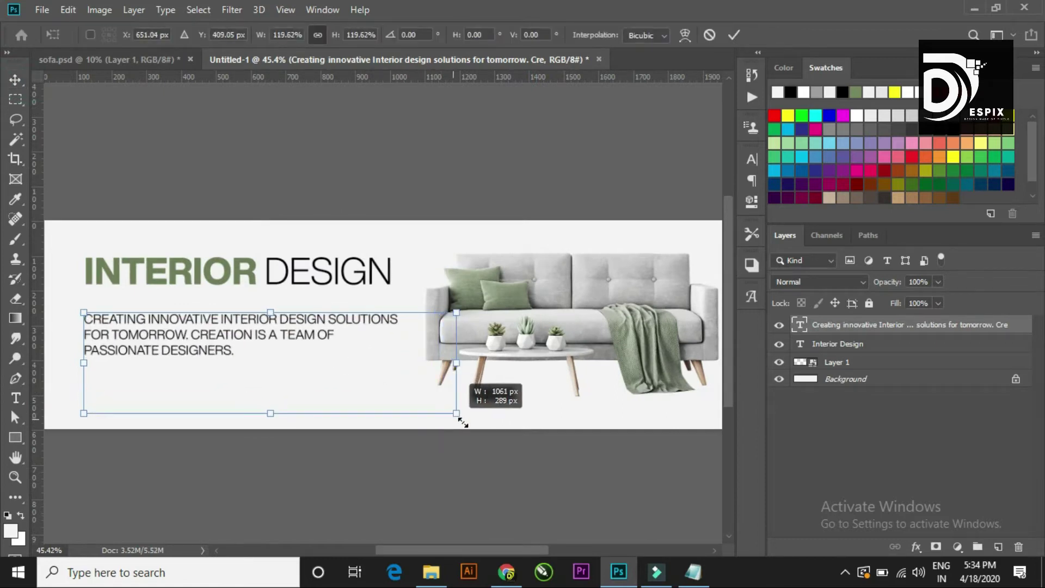
pyautogui.moveTo(463, 423); pyautogui.dragTo(468, 425)
pyautogui.moveTo(312, 336); pyautogui.dragTo(300, 333)
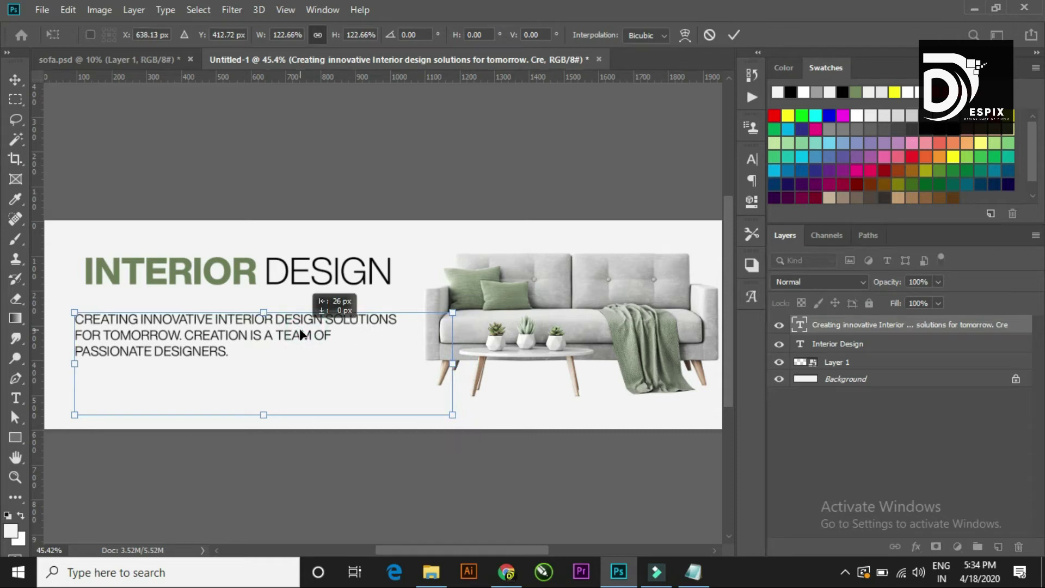
pyautogui.click(733, 34)
# Step: Turn off All Caps for the tagline and raise its size to 49.28 pt
pyautogui.click(751, 159)
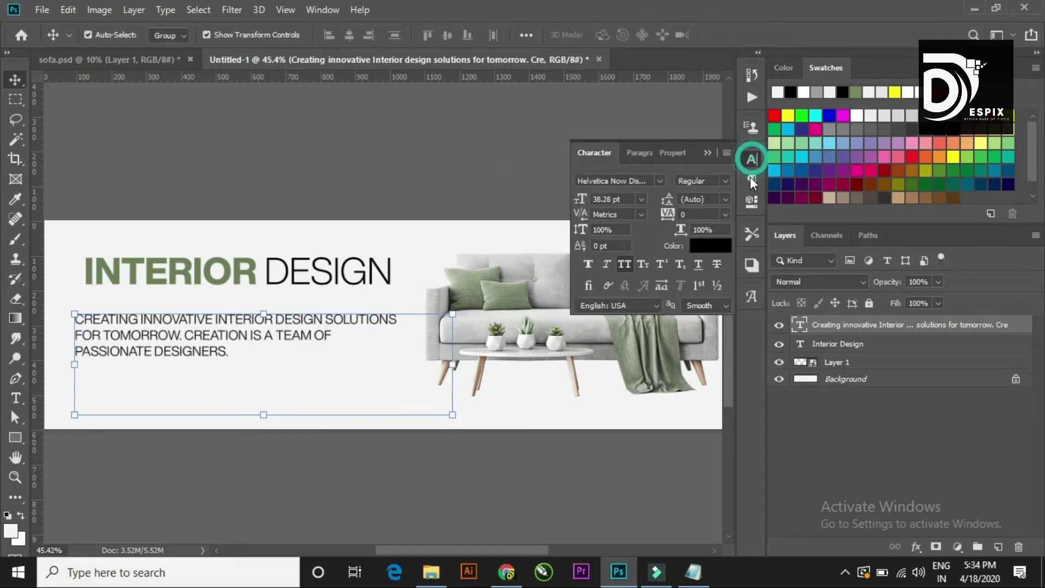
pyautogui.click(620, 268)
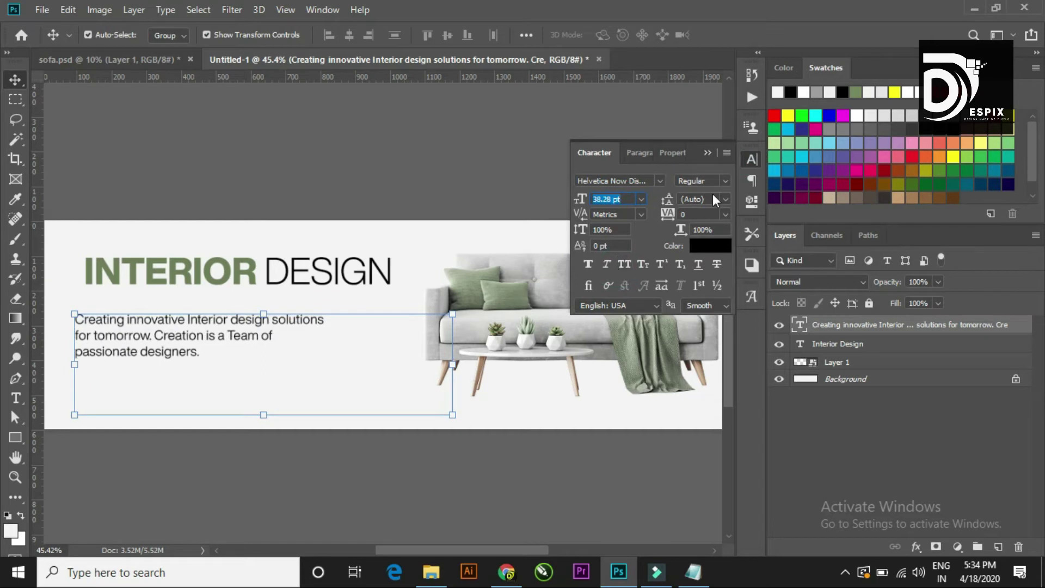
pyautogui.doubleClick(271, 328)
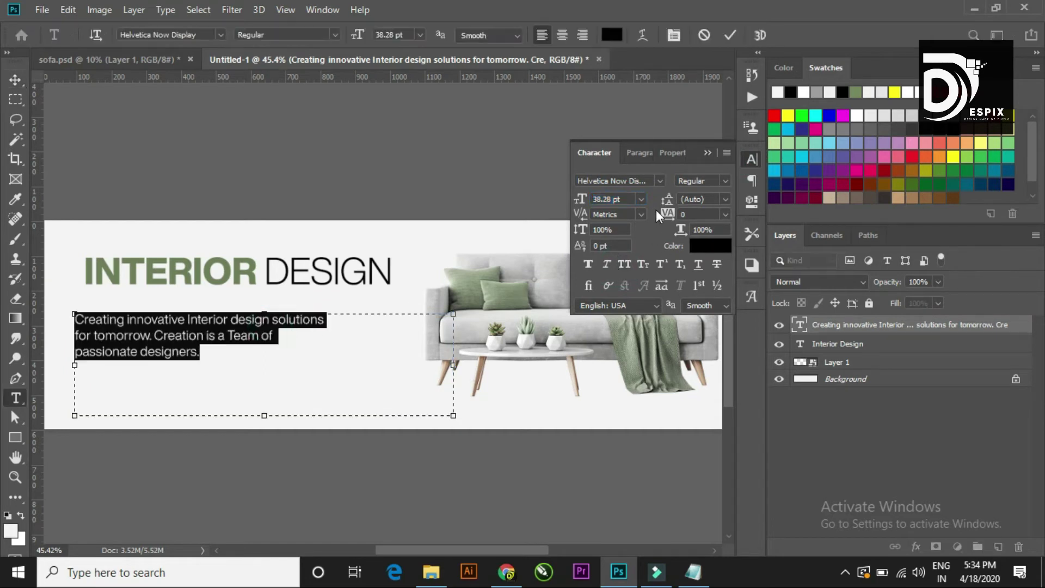
pyautogui.moveTo(580, 201); pyautogui.dragTo(587, 202)
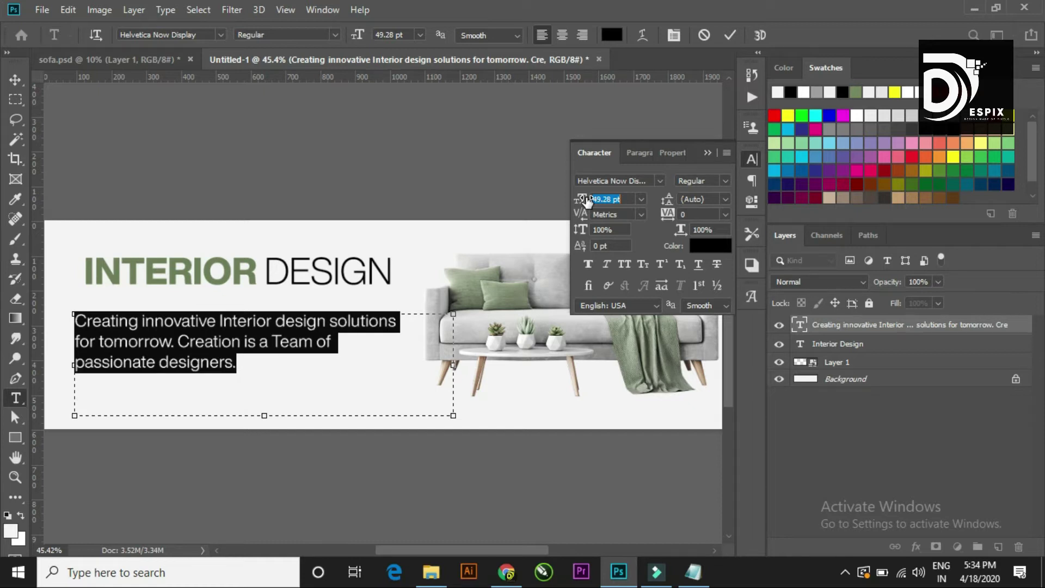
pyautogui.click(707, 153)
pyautogui.click(731, 35)
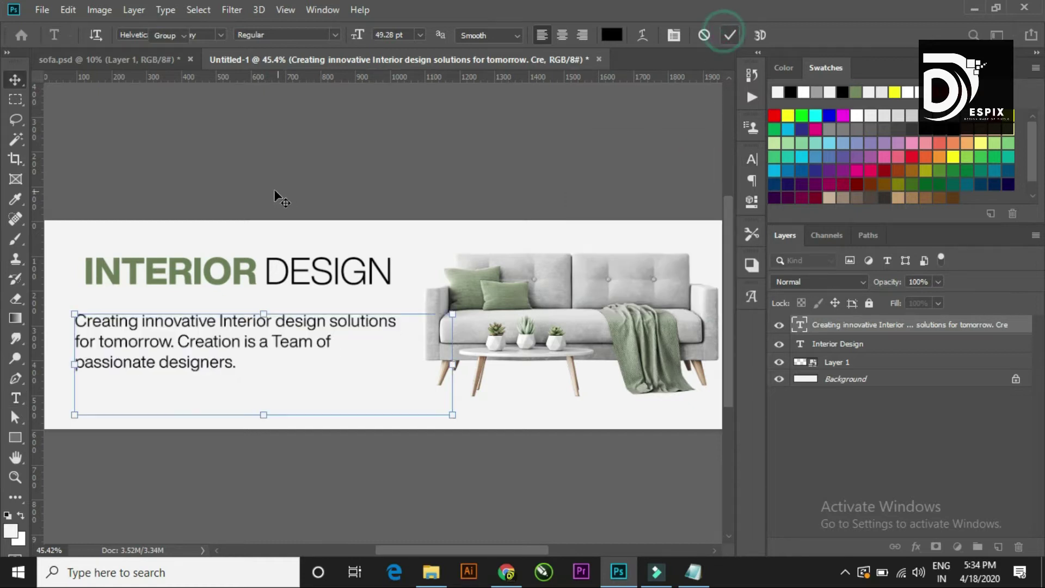
# Step: Scale the tagline down slightly to about 96%
pyautogui.click(15, 79)
pyautogui.click(159, 113)
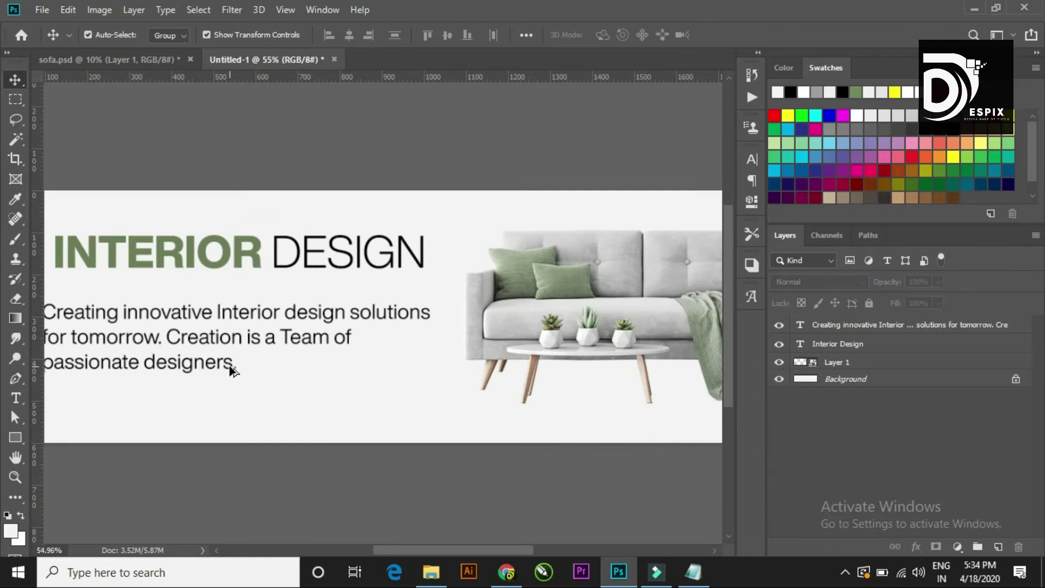
pyautogui.hotkey('ctrl', '0')
pyautogui.scroll(1, 228, 315)
pyautogui.scroll(1, 186, 320)
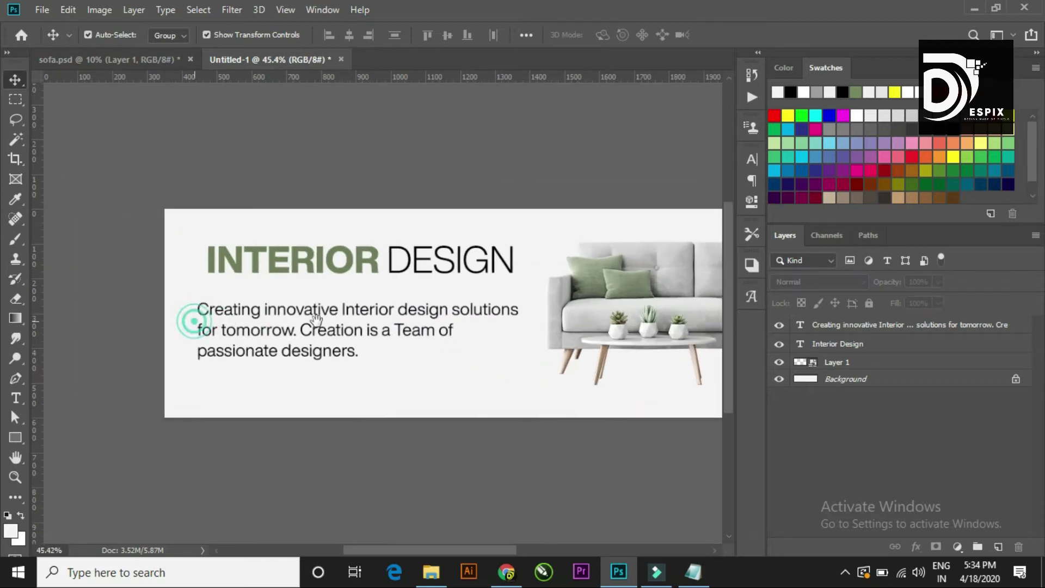
pyautogui.scroll(-2, 316, 322)
pyautogui.scroll(-1, 216, 296)
pyautogui.hotkey('ctrl', '0')
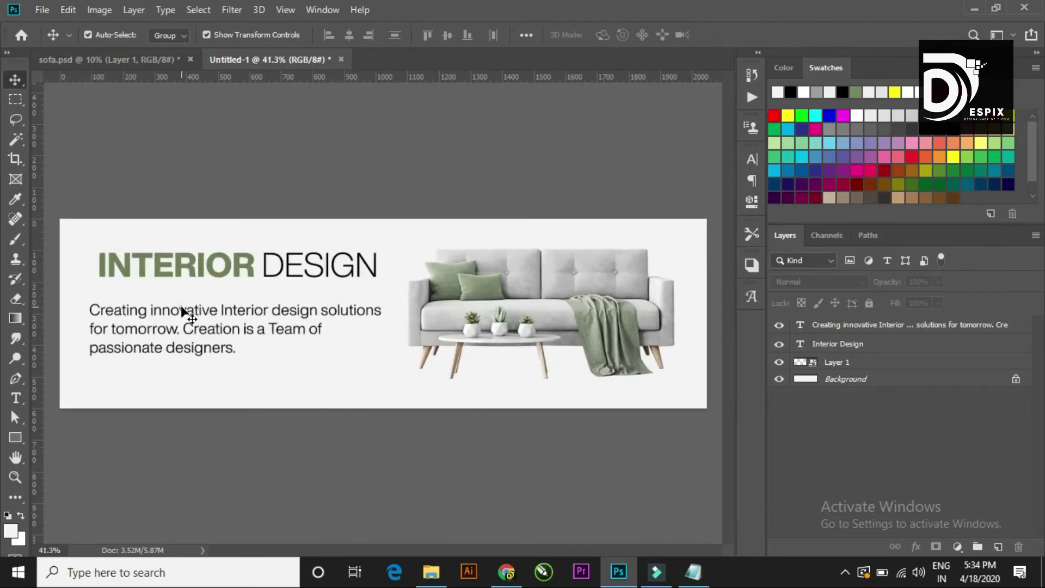
pyautogui.click(188, 309)
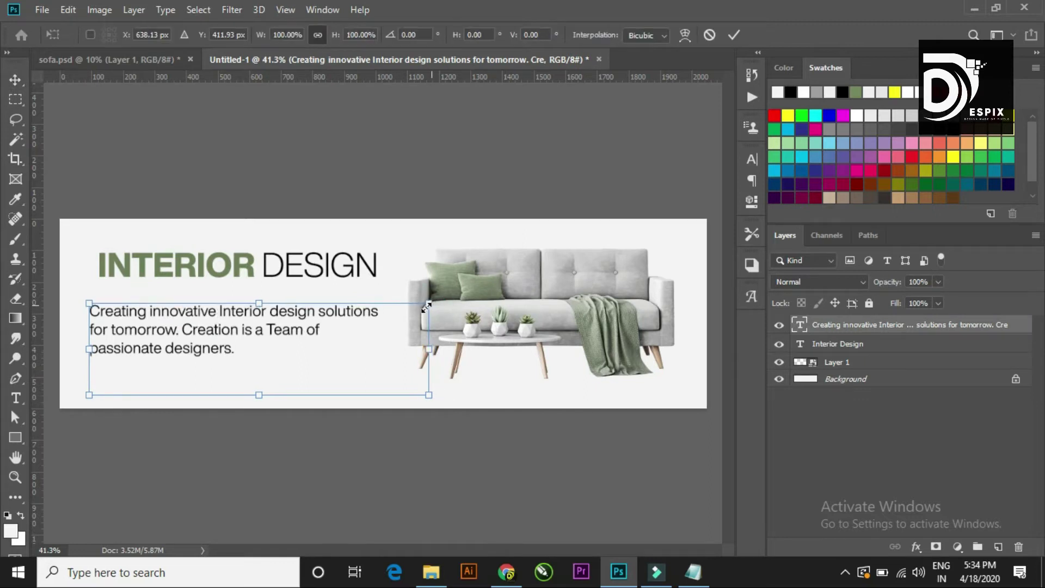
pyautogui.moveTo(432, 303); pyautogui.dragTo(419, 306)
pyautogui.click(734, 35)
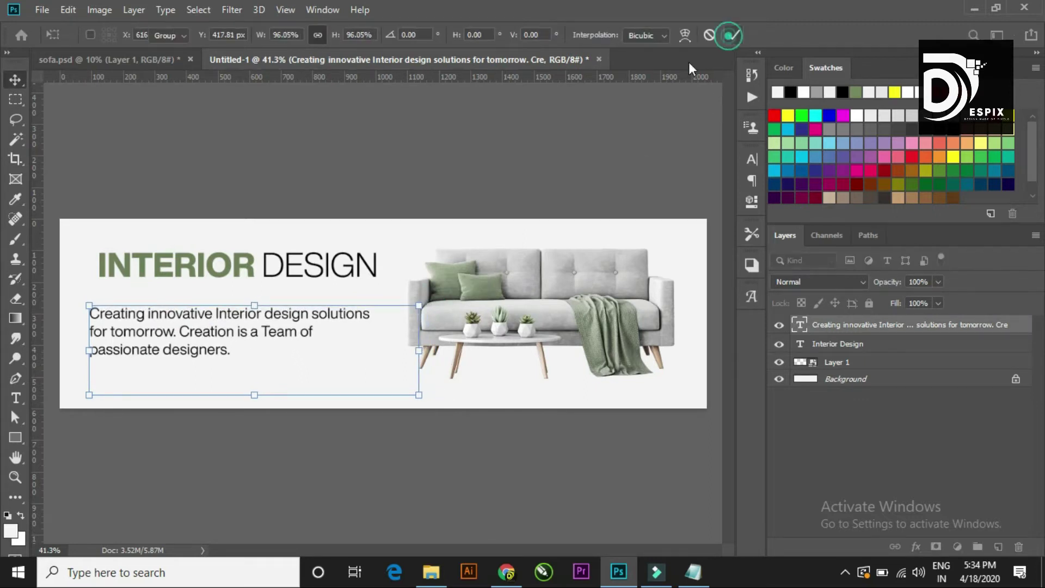
pyautogui.click(476, 154)
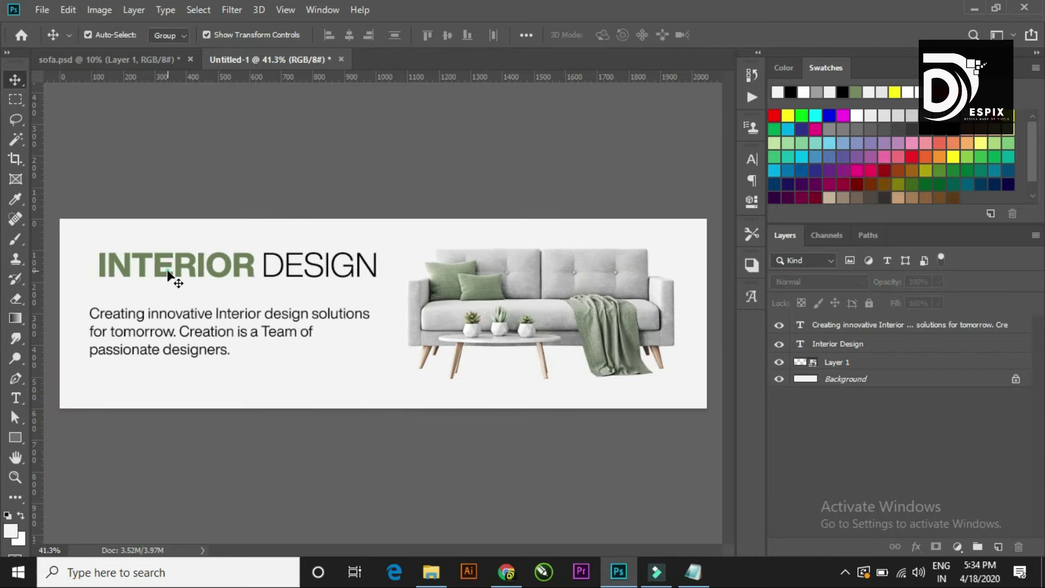
# Step: Left-align the heading with the tagline and move the tagline up closer to it
pyautogui.click(167, 275)
pyautogui.keyDown('shift'); pyautogui.click(148, 329); pyautogui.keyUp('shift')
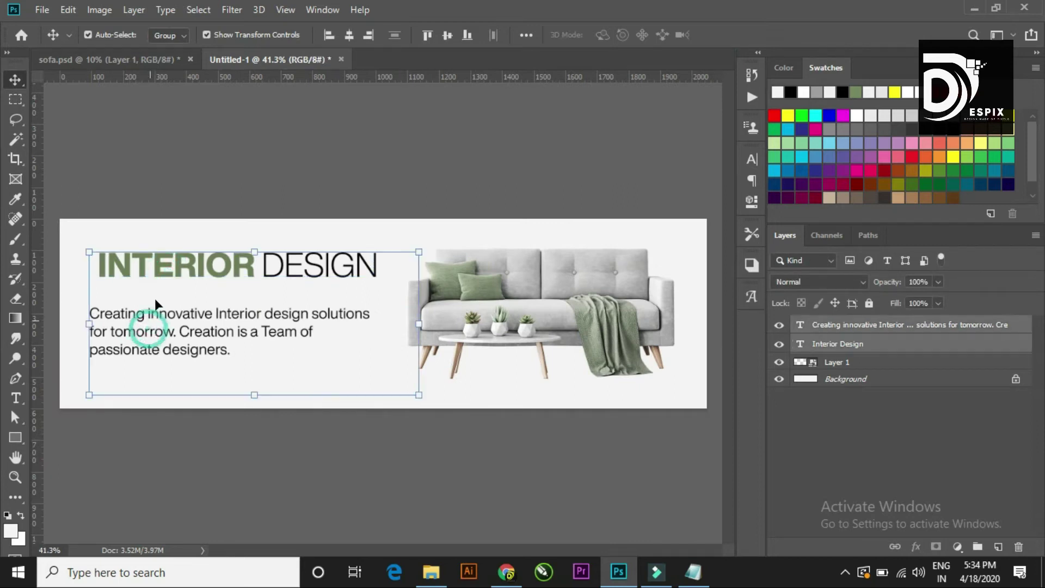
pyautogui.click(329, 35)
pyautogui.click(288, 114)
pyautogui.hotkey('ctrl', '0')
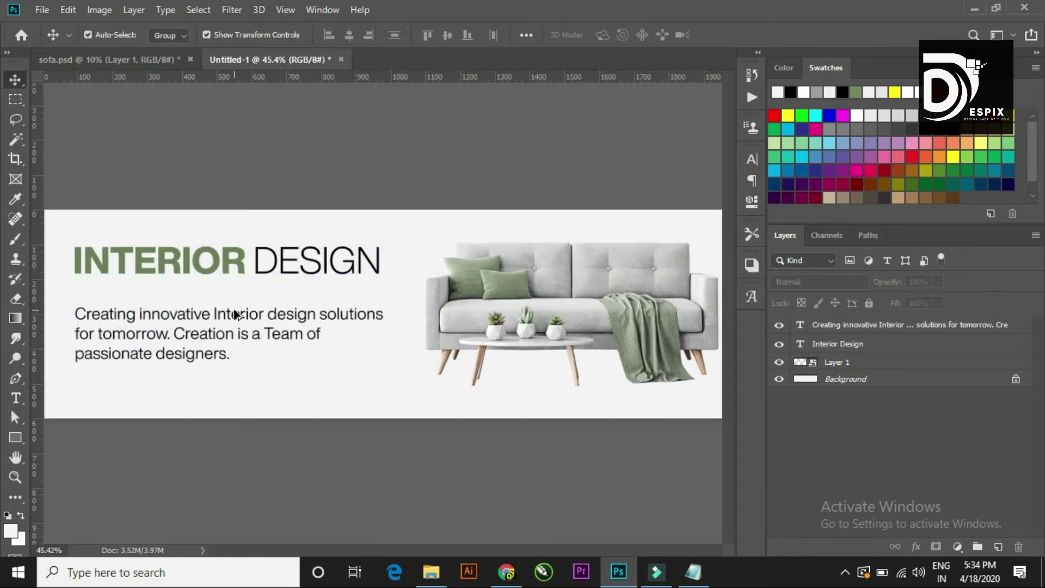
pyautogui.moveTo(236, 314); pyautogui.dragTo(224, 305)
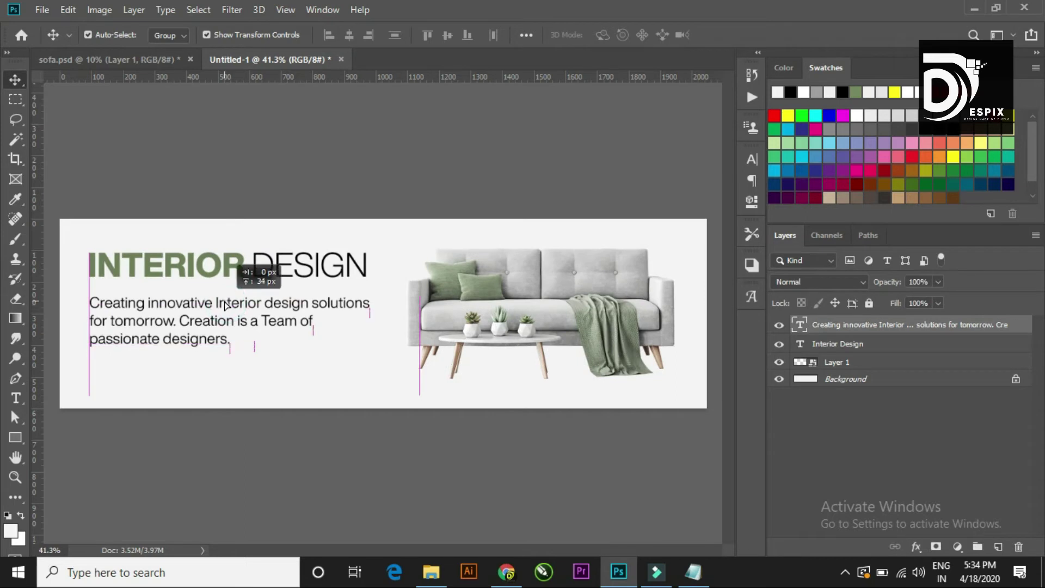
pyautogui.click(374, 124)
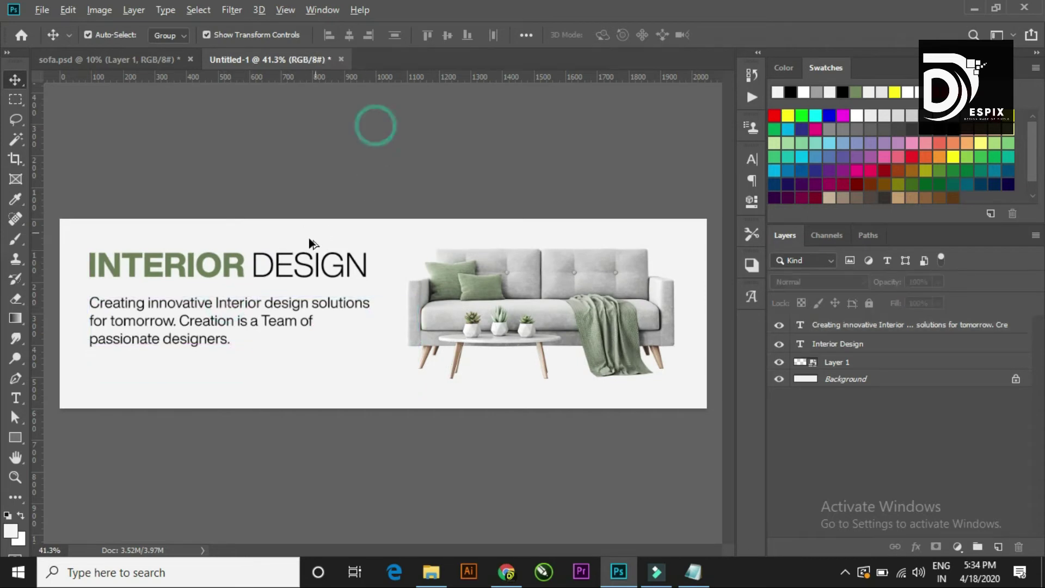
# Step: Free Transform the INTERIOR DESIGN heading down to about 92%
pyautogui.click(291, 276)
pyautogui.hotkey('ctrl', 't')
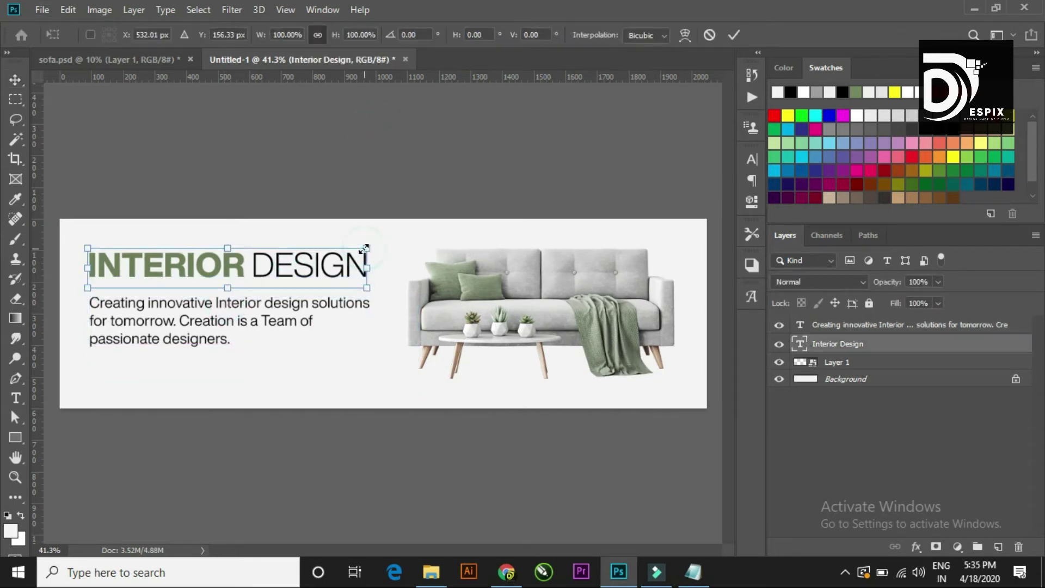
pyautogui.moveTo(362, 248); pyautogui.dragTo(345, 252)
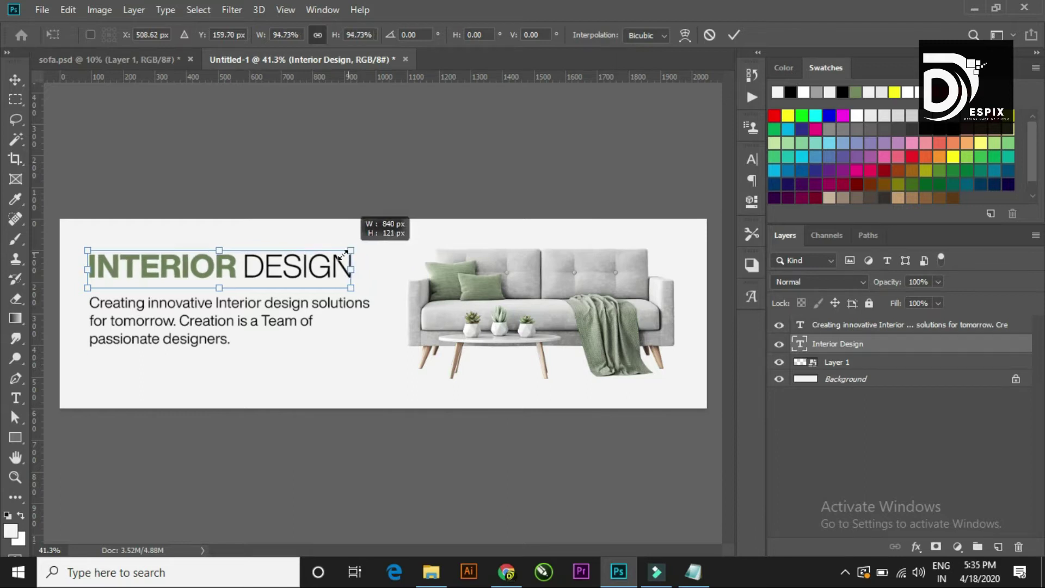
pyautogui.click(733, 34)
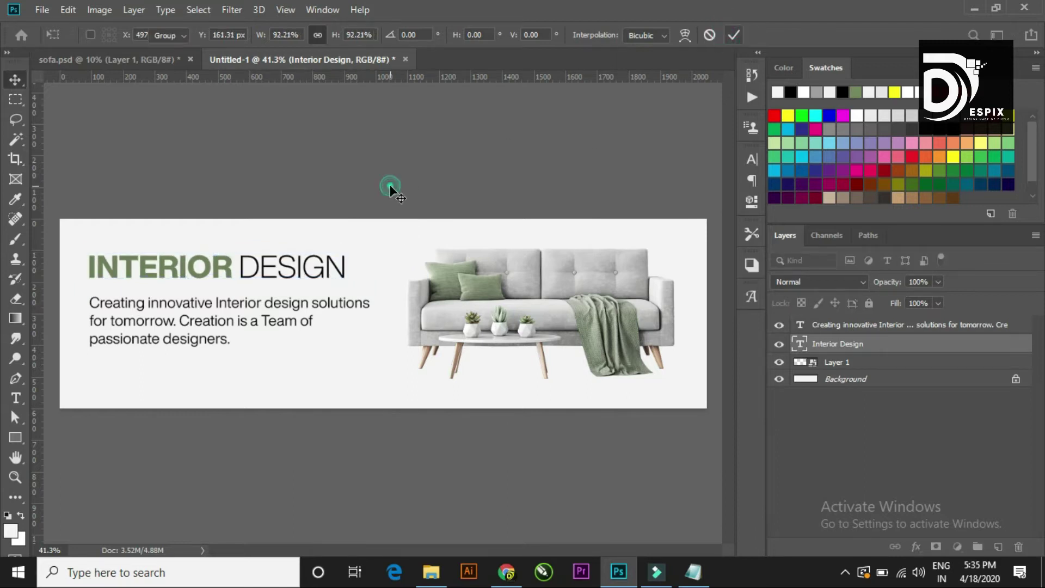
pyautogui.scroll(1, 186, 334)
pyautogui.scroll(-1, 187, 333)
pyautogui.scroll(-2, 187, 334)
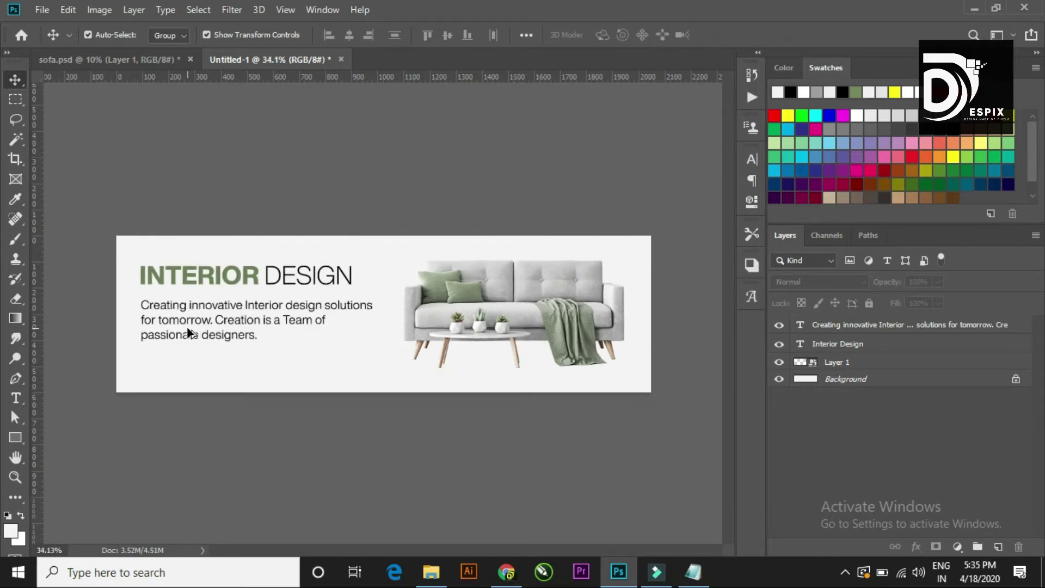
pyautogui.scroll(1, 187, 334)
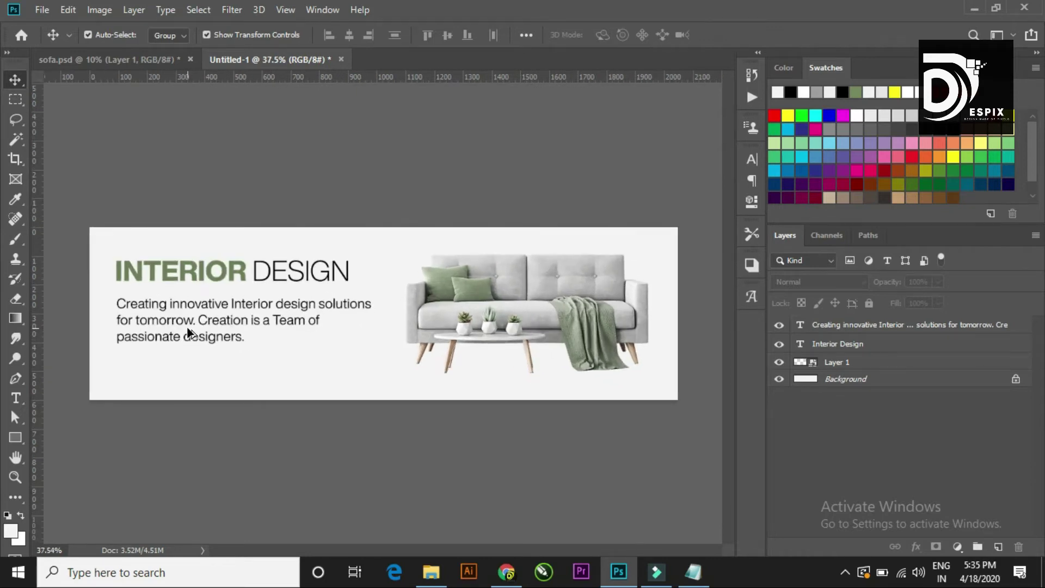
pyautogui.scroll(1, 187, 333)
pyautogui.scroll(-1, 188, 332)
pyautogui.scroll(-1, 188, 332)
pyautogui.scroll(1, 188, 332)
pyautogui.scroll(-1, 187, 332)
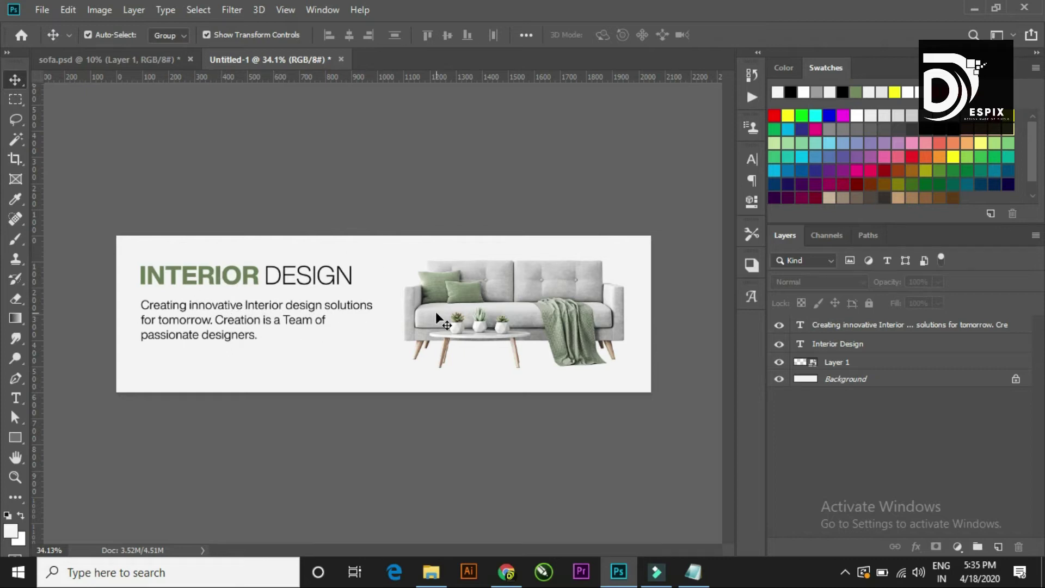
pyautogui.scroll(1, 334, 309)
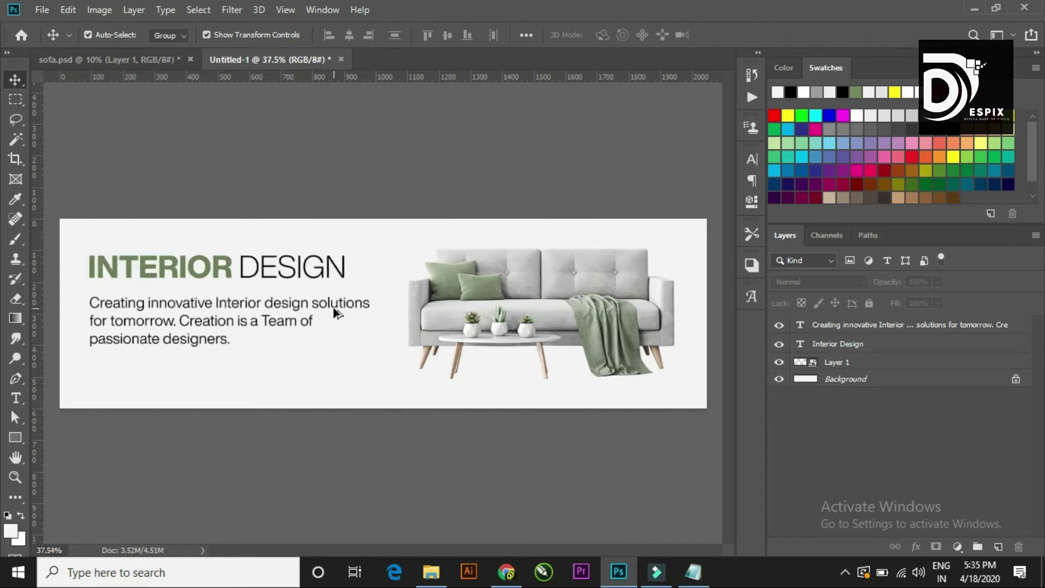
pyautogui.scroll(-1, 334, 311)
pyautogui.scroll(-1, 298, 347)
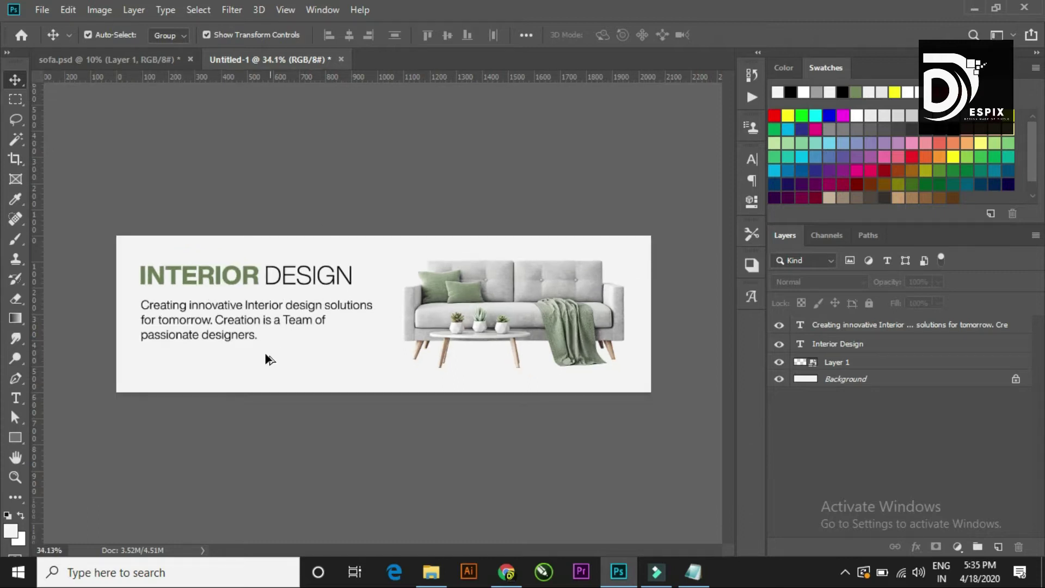
# Step: Glance at the banner text in Notepad, minimize it, and return to the banner's text area
pyautogui.click(693, 572)
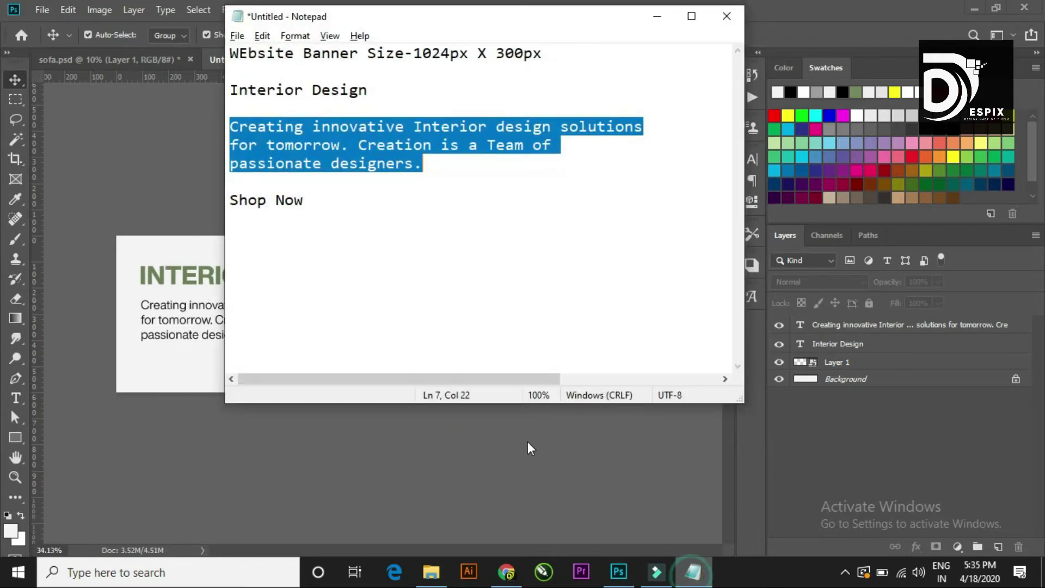
pyautogui.click(657, 16)
pyautogui.scroll(2, 311, 303)
pyautogui.scroll(2, 378, 304)
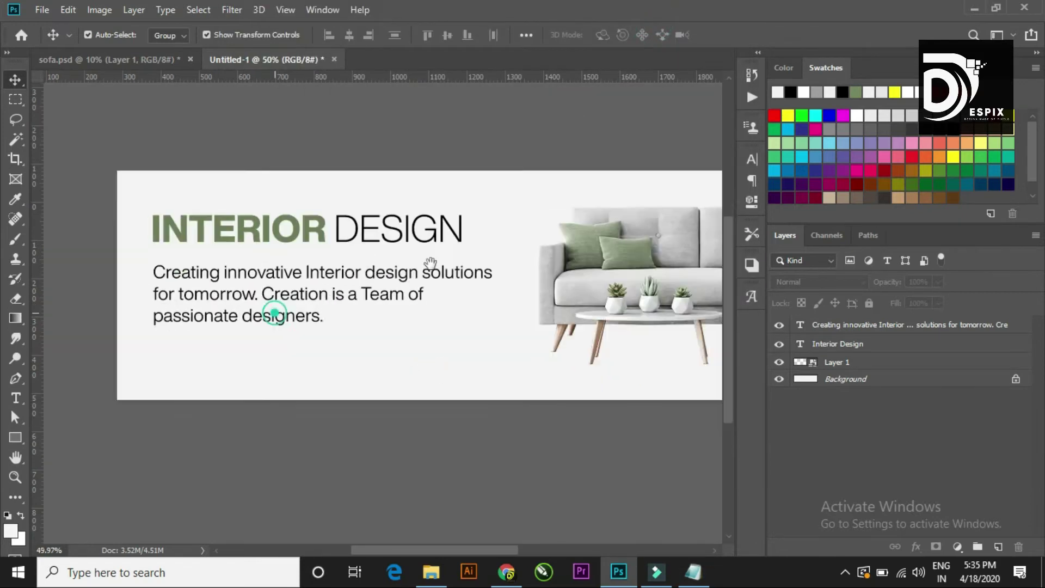
pyautogui.moveTo(430, 263); pyautogui.dragTo(576, 208)
pyautogui.scroll(1, 412, 303)
# Step: Draw a 281×80 px rectangle below the tagline, filled with green sampled from INTERIOR
pyautogui.click(18, 440)
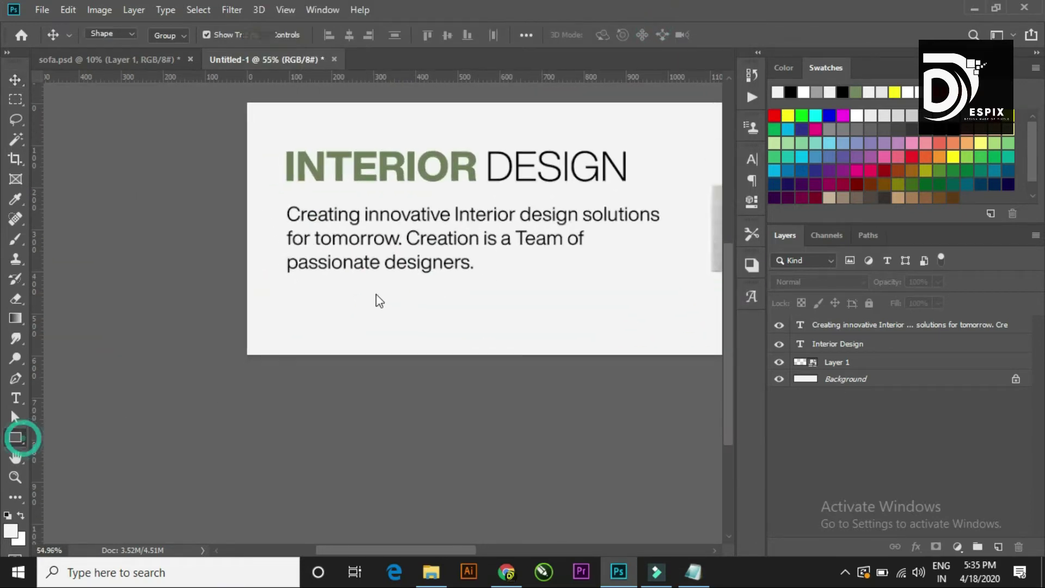
pyautogui.moveTo(288, 300); pyautogui.dragTo(405, 334)
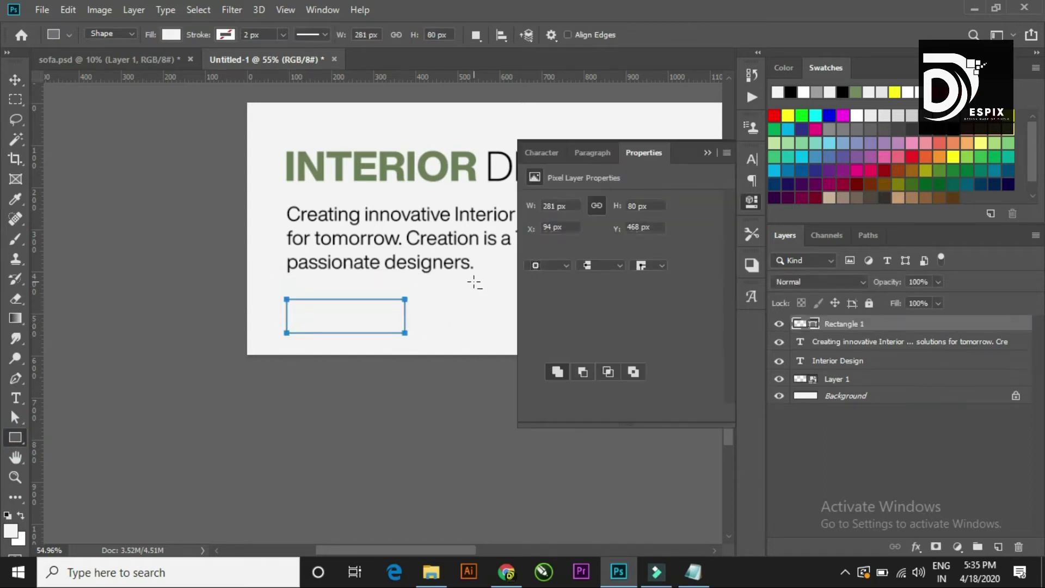
pyautogui.scroll(-3, 475, 282)
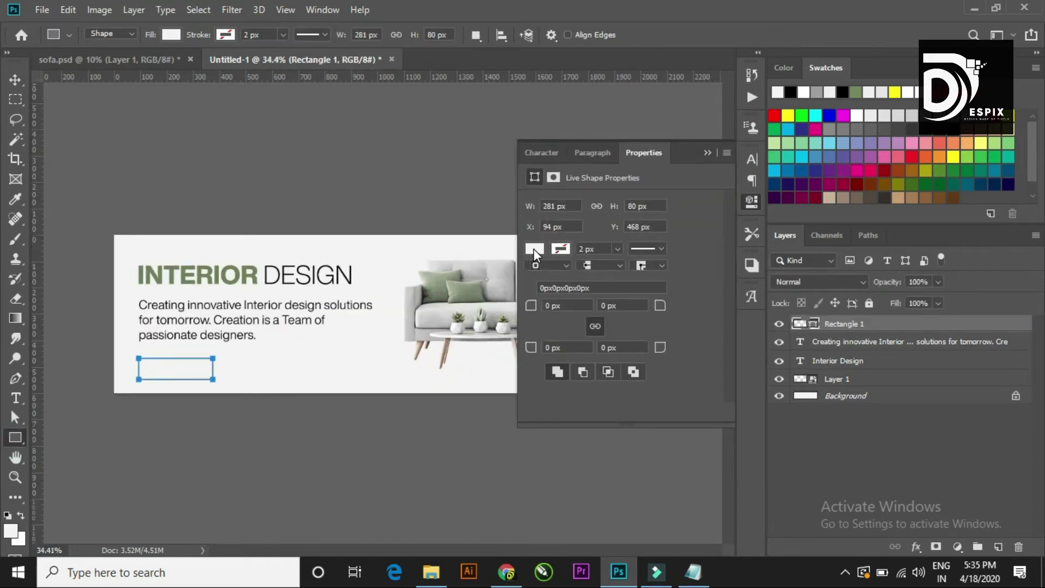
pyautogui.click(560, 249)
pyautogui.click(684, 278)
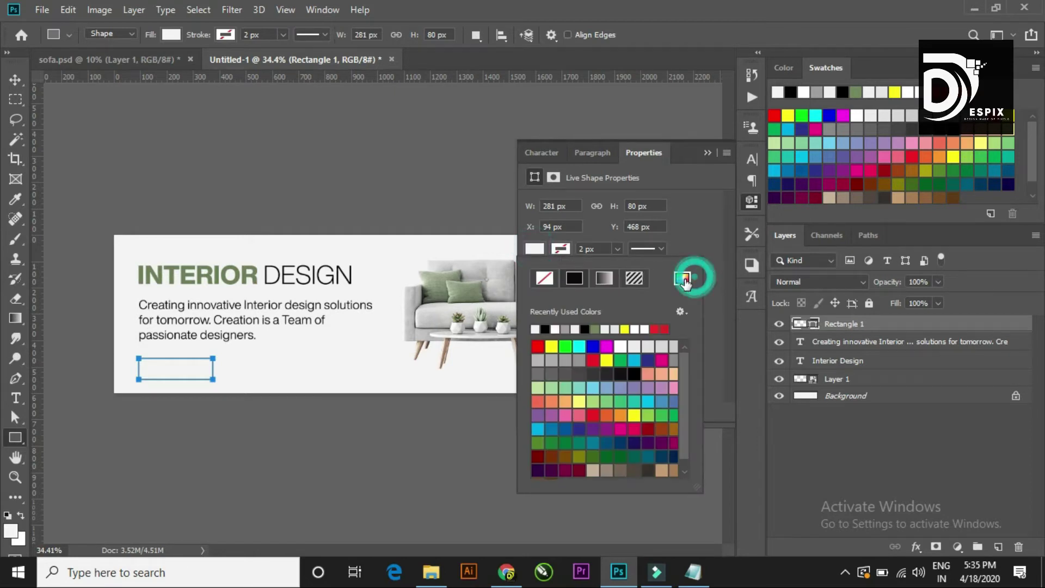
pyautogui.click(211, 277)
pyautogui.click(953, 289)
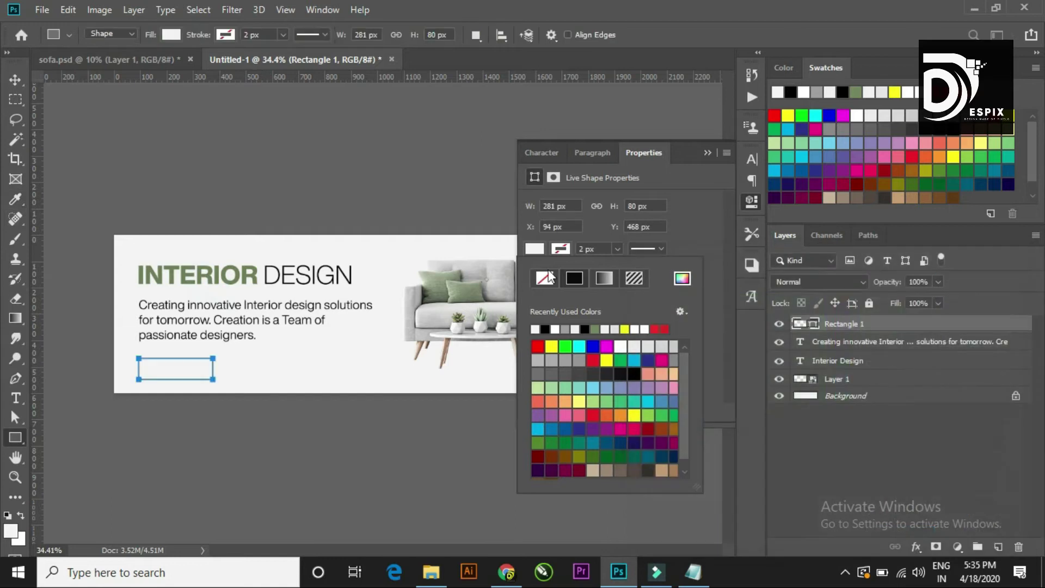
pyautogui.click(699, 216)
# Step: Round all the rectangle's corners to 40 px to make a pill button
pyautogui.moveTo(529, 311); pyautogui.dragTo(718, 205)
pyautogui.click(708, 152)
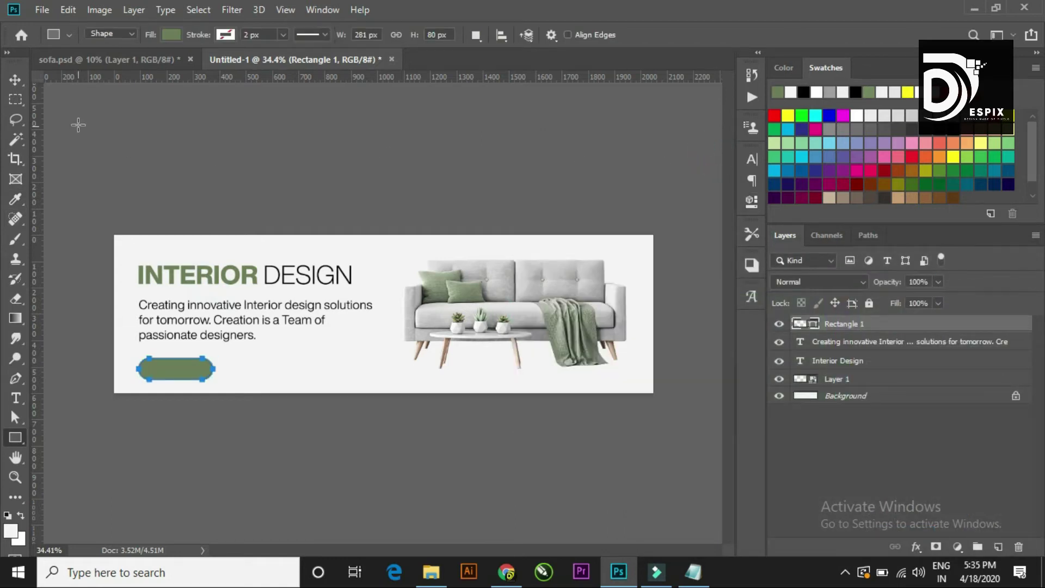
pyautogui.click(15, 79)
pyautogui.click(265, 125)
pyautogui.scroll(3, 217, 354)
pyautogui.moveTo(175, 370); pyautogui.dragTo(290, 383)
pyautogui.scroll(1, 293, 380)
pyautogui.scroll(1, 293, 380)
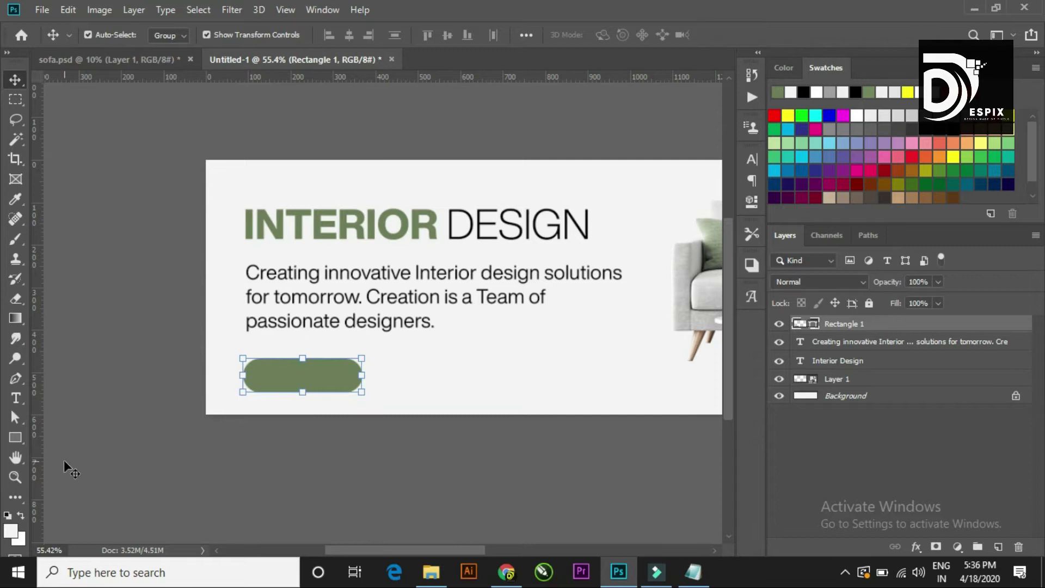
# Step: Add a 'SHOP NOW' text line beside the button in white (ffffff)
pyautogui.click(15, 397)
pyautogui.click(499, 352)
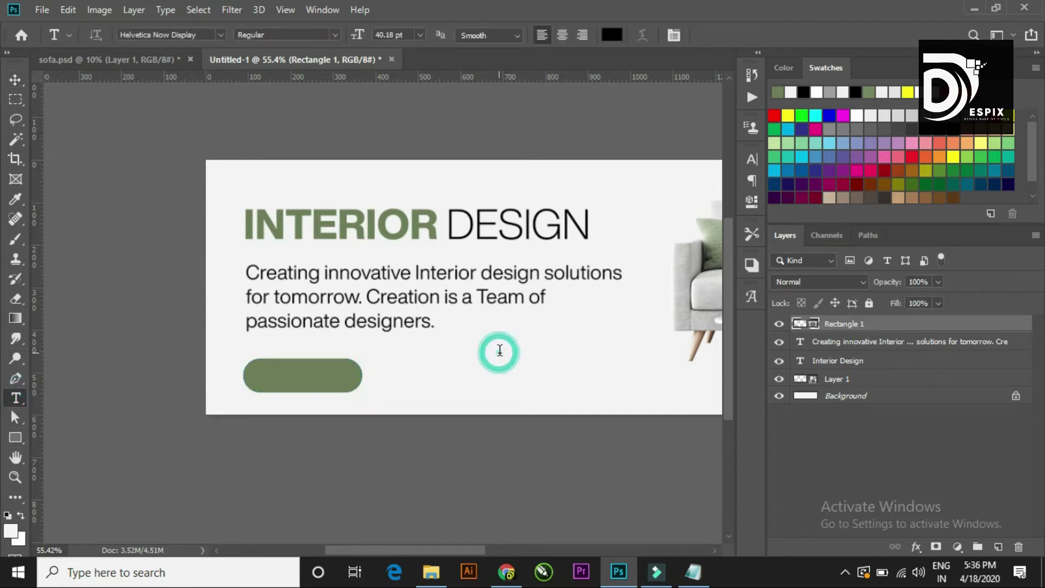
pyautogui.write('SHOP')
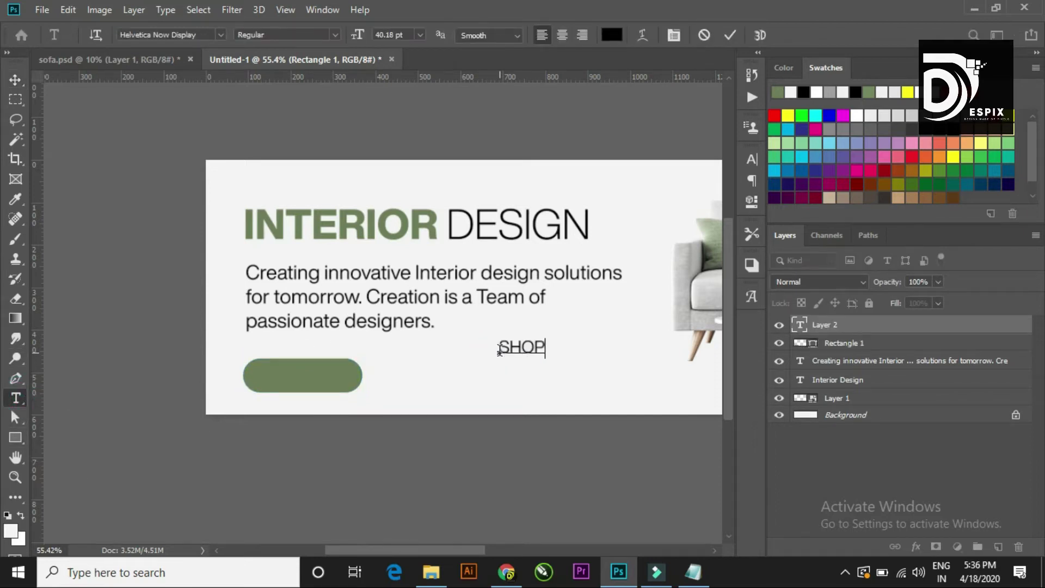
pyautogui.write(' NOW')
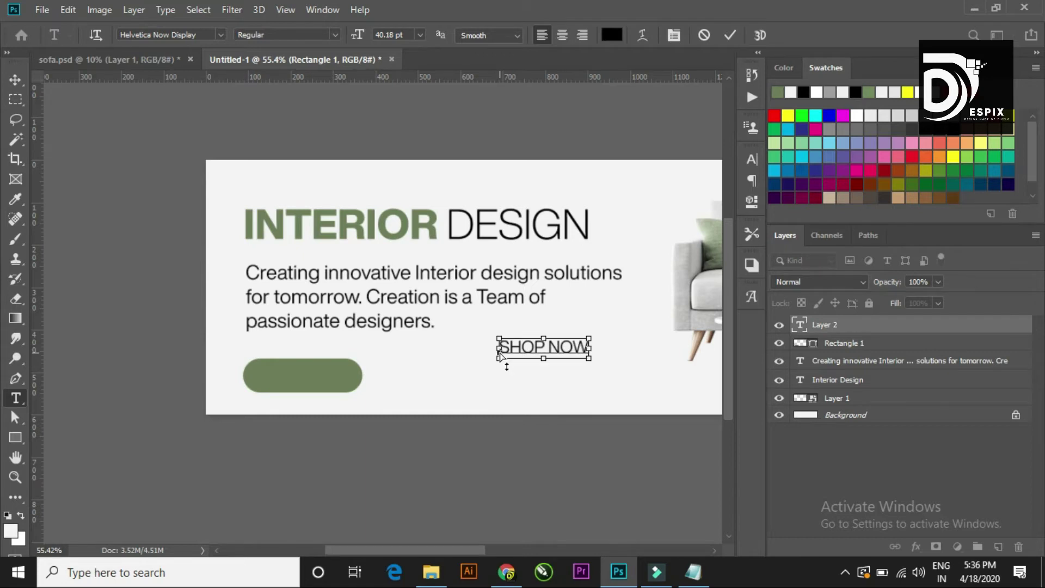
pyautogui.hotkey('ctrl', 'a')
pyautogui.click(619, 36)
pyautogui.write('ffffff')
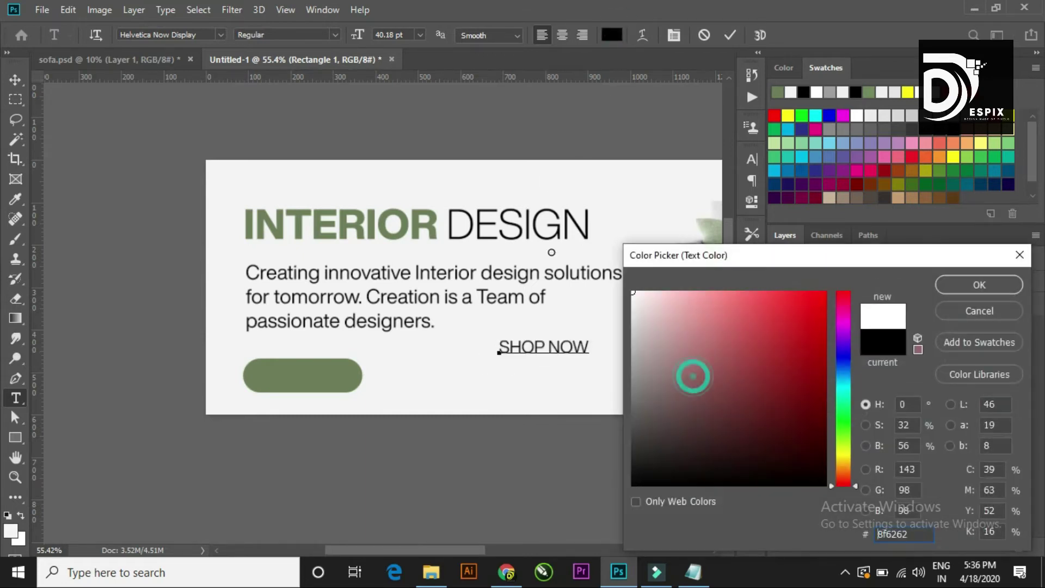
pyautogui.click(947, 284)
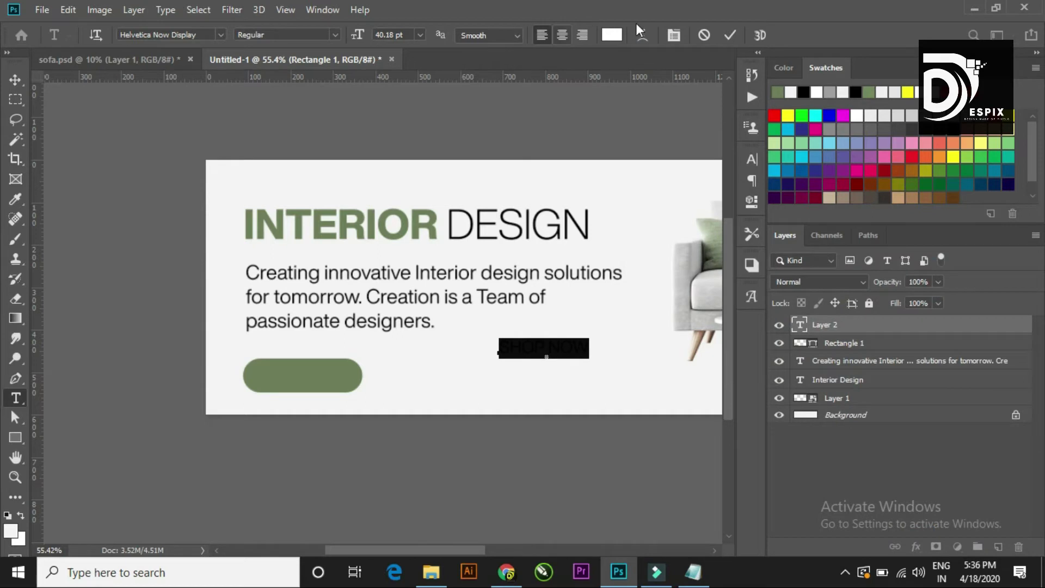
# Step: Make the SHOP NOW text Bold and commit it
pyautogui.click(753, 159)
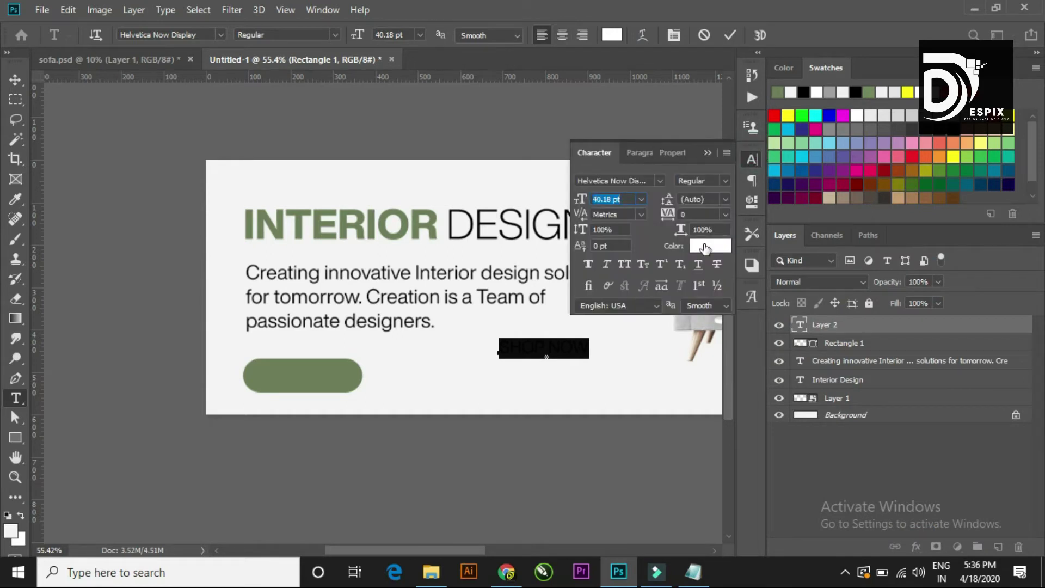
pyautogui.click(727, 181)
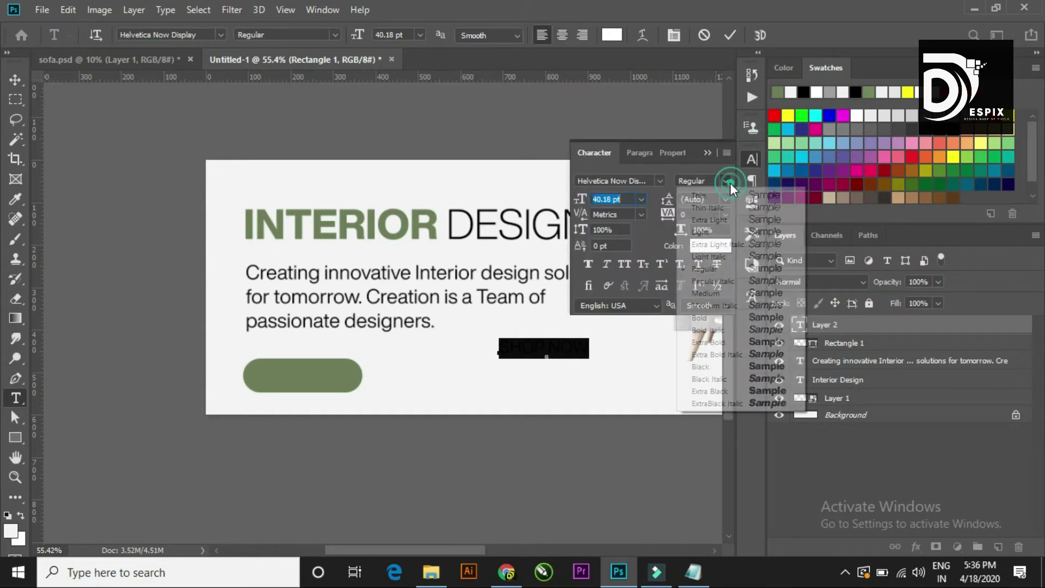
pyautogui.click(703, 317)
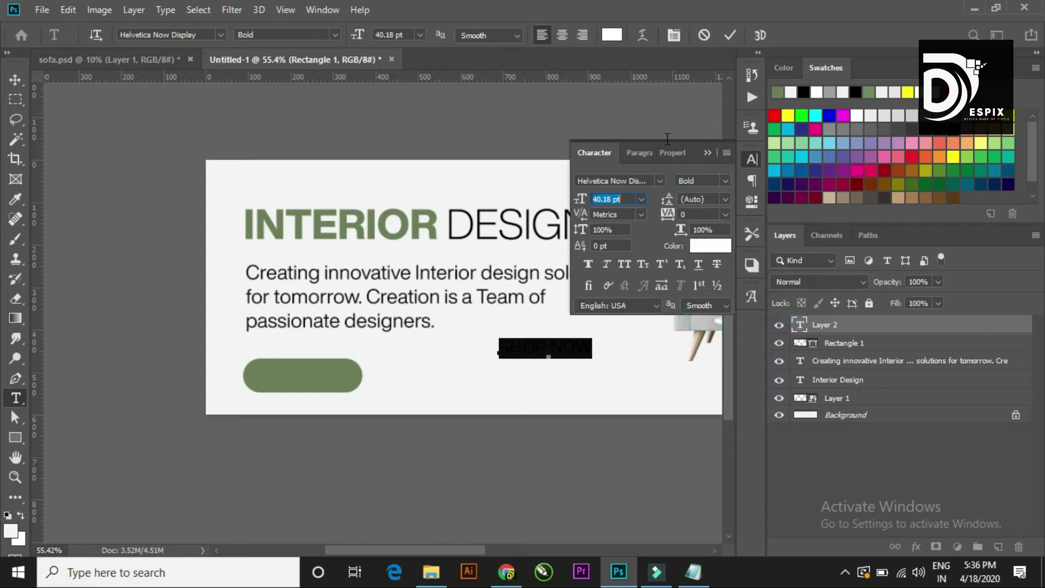
pyautogui.click(731, 34)
# Step: Move SHOP NOW onto the green button and centre it horizontally and vertically
pyautogui.press('v')
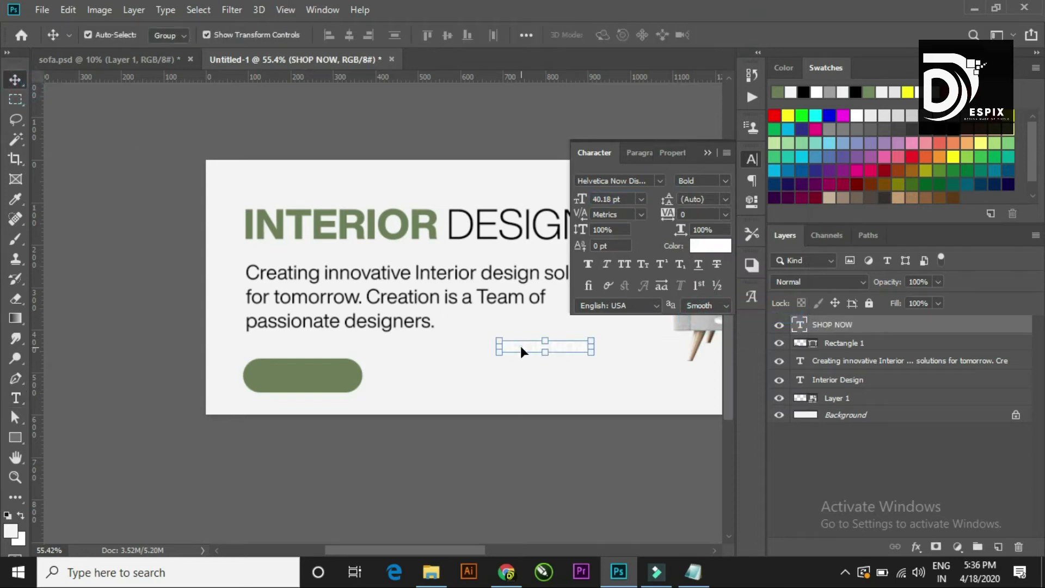
pyautogui.moveTo(521, 345); pyautogui.dragTo(276, 381)
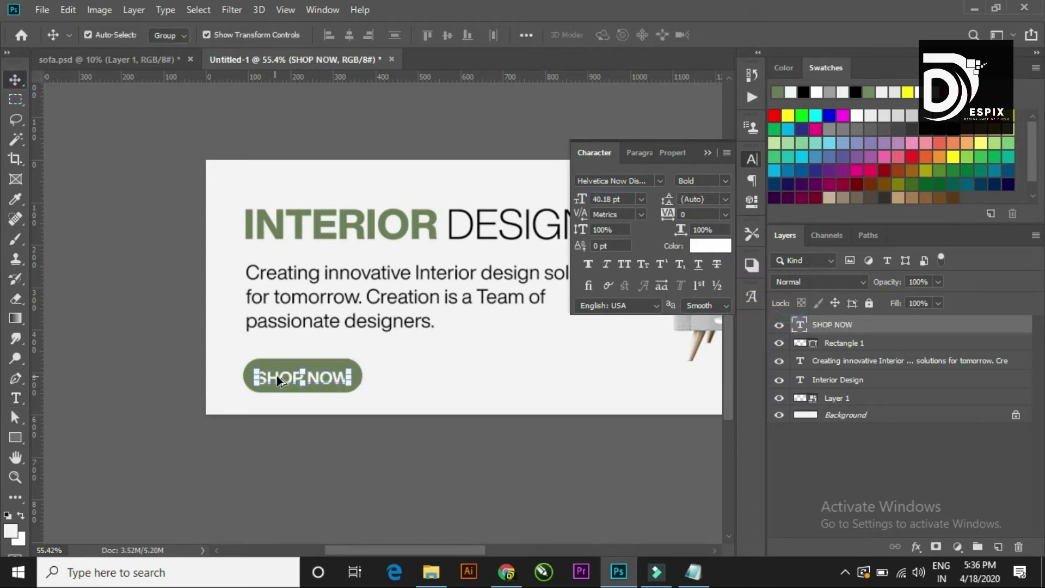
pyautogui.scroll(3, 277, 375)
pyautogui.keyDown('shift'); pyautogui.click(316, 344); pyautogui.keyUp('shift')
pyautogui.click(350, 33)
pyautogui.click(447, 34)
pyautogui.click(492, 375)
# Step: Resize SHOP NOW to 26.18 pt with tracking 200, then select it with the button shape
pyautogui.click(325, 375)
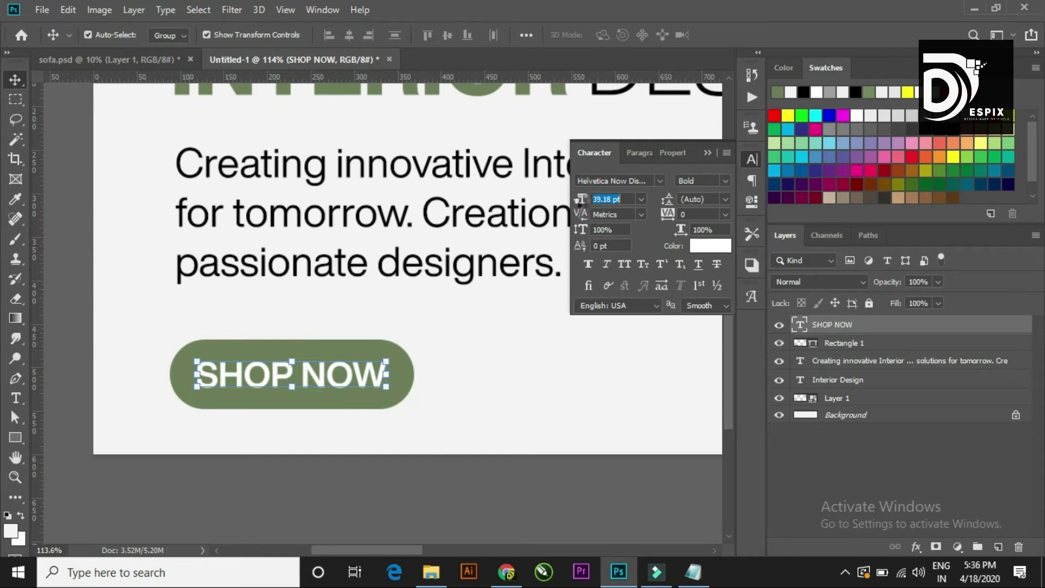
pyautogui.moveTo(586, 203); pyautogui.dragTo(580, 202)
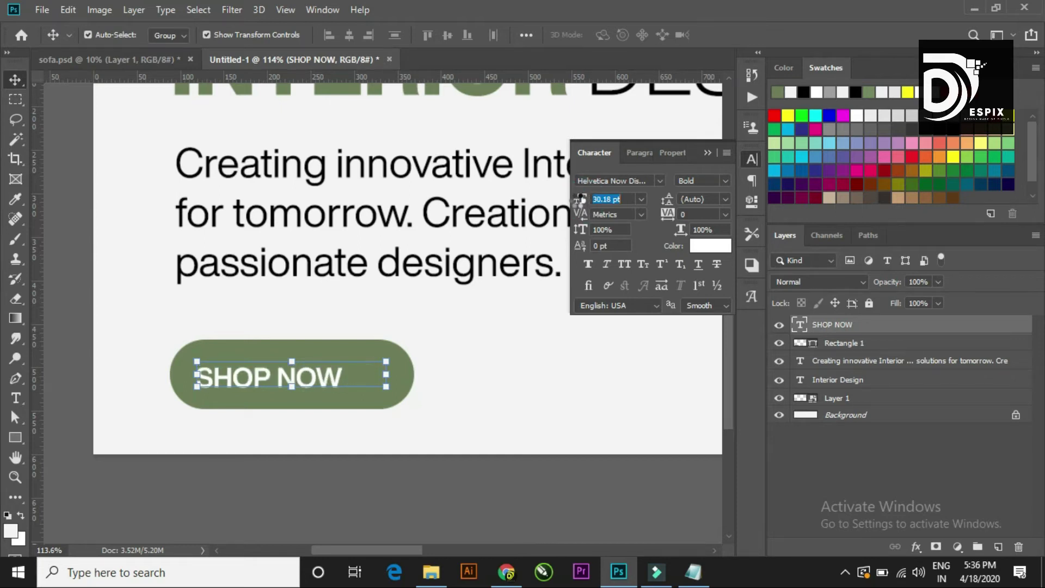
pyautogui.moveTo(666, 217); pyautogui.dragTo(669, 215)
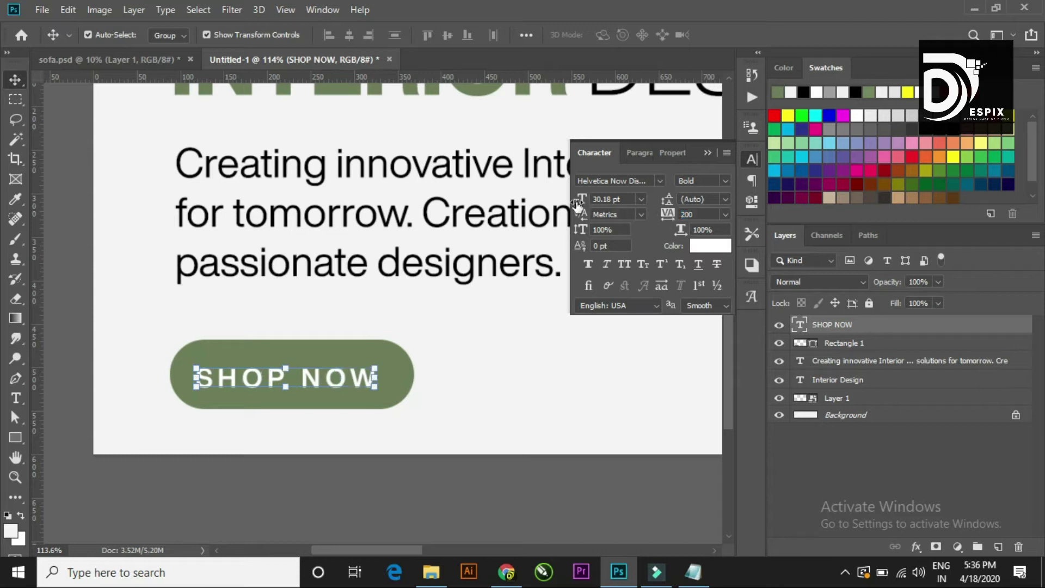
pyautogui.moveTo(581, 202); pyautogui.dragTo(576, 203)
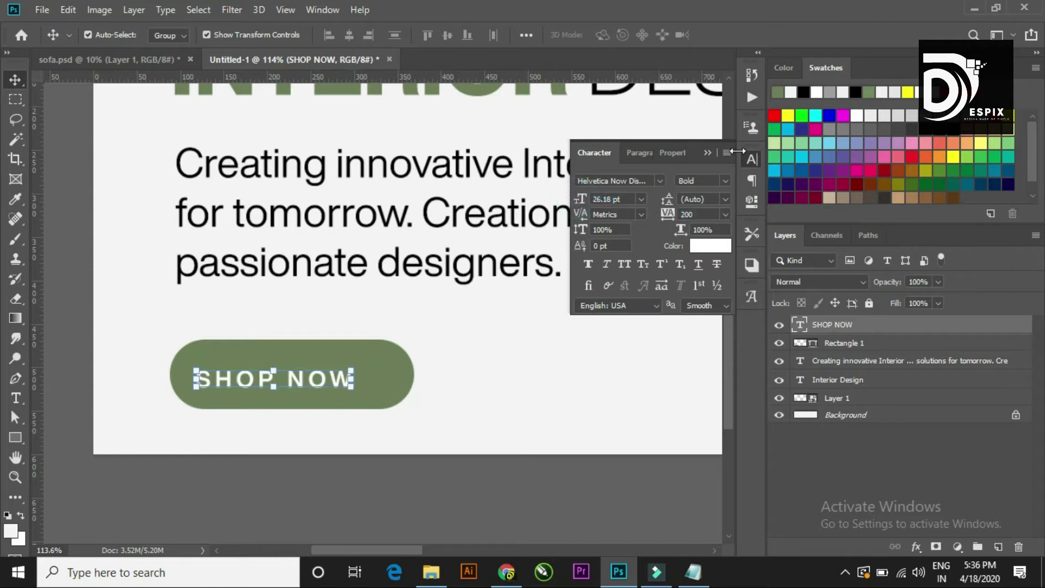
pyautogui.click(461, 363)
pyautogui.click(340, 383)
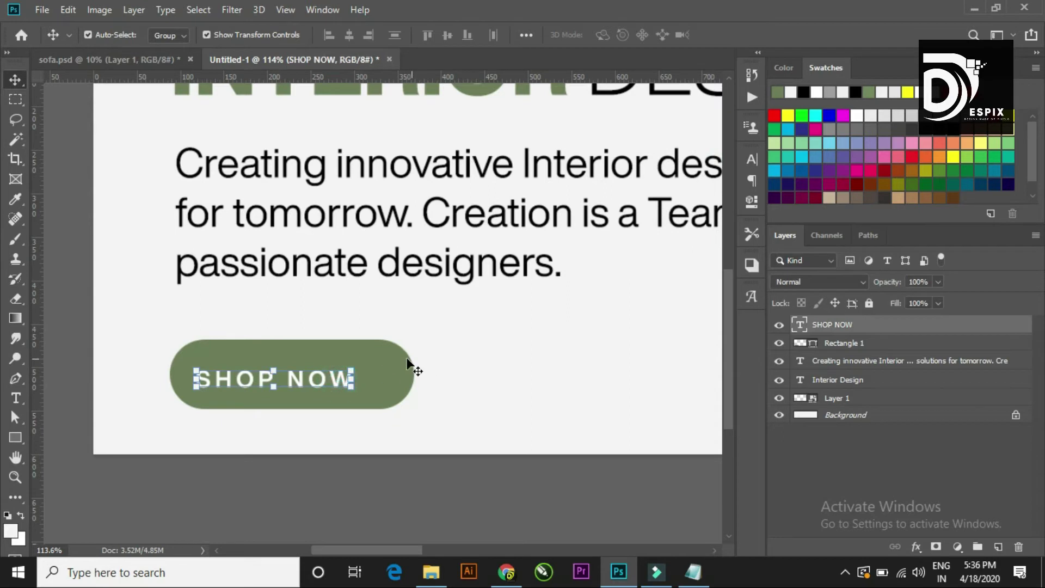
pyautogui.keyDown('shift'); pyautogui.click(399, 361); pyautogui.keyUp('shift')
# Step: Centre the SHOP NOW label horizontally and vertically on the button
pyautogui.click(350, 35)
pyautogui.click(448, 35)
pyautogui.click(497, 333)
pyautogui.keyDown('alt'); pyautogui.scroll(-5, 578, 302); pyautogui.keyUp('alt')
pyautogui.keyDown('alt'); pyautogui.scroll(-3, 579, 302); pyautogui.keyUp('alt')
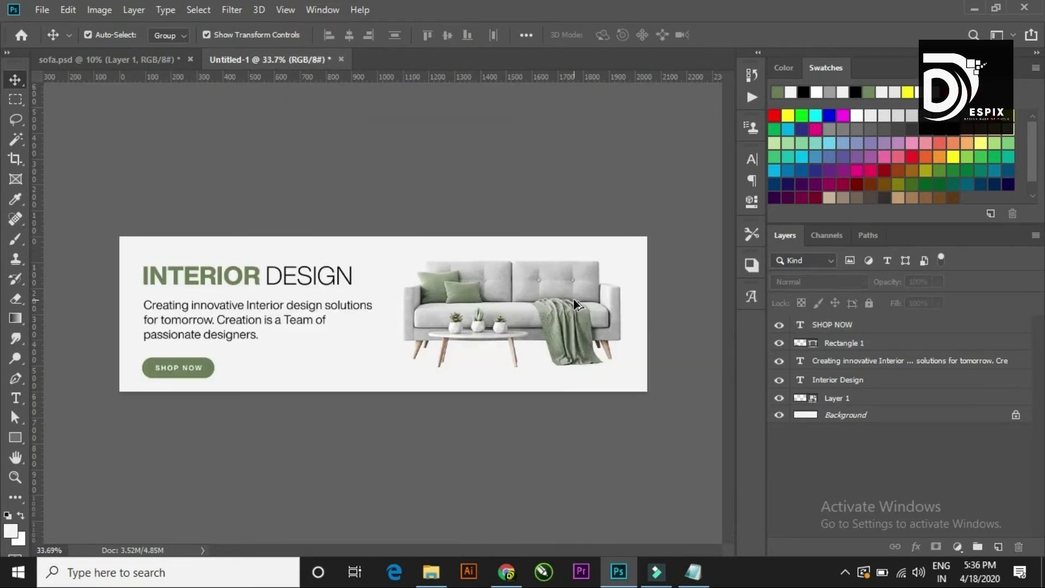
pyautogui.keyDown('alt'); pyautogui.scroll(1, 188, 407); pyautogui.keyUp('alt')
pyautogui.keyDown('alt'); pyautogui.scroll(1, 188, 407); pyautogui.keyUp('alt')
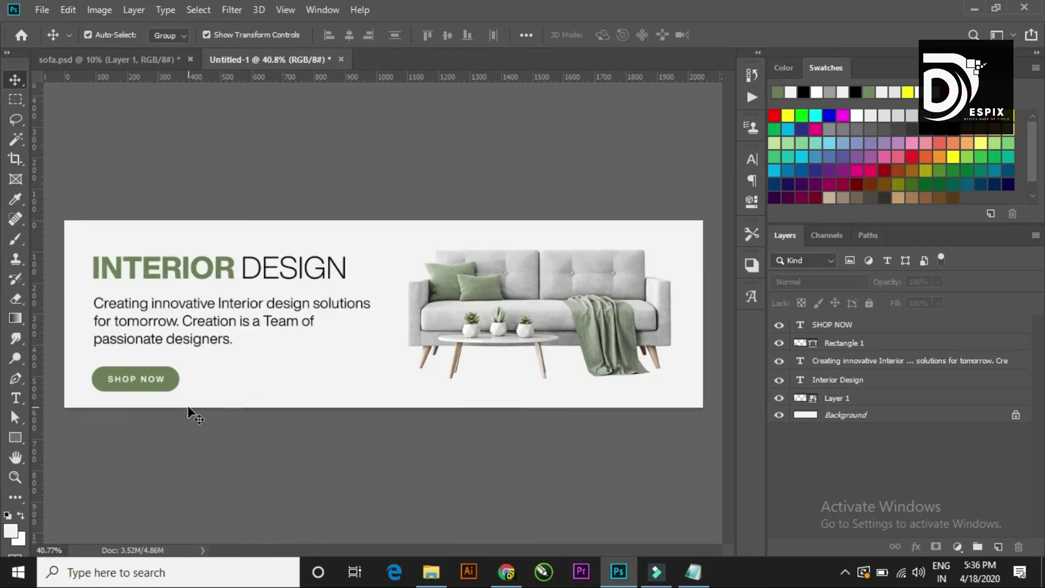
# Step: Enlarge the sofa image to about 23.56% and nudge it slightly right
pyautogui.click(593, 322)
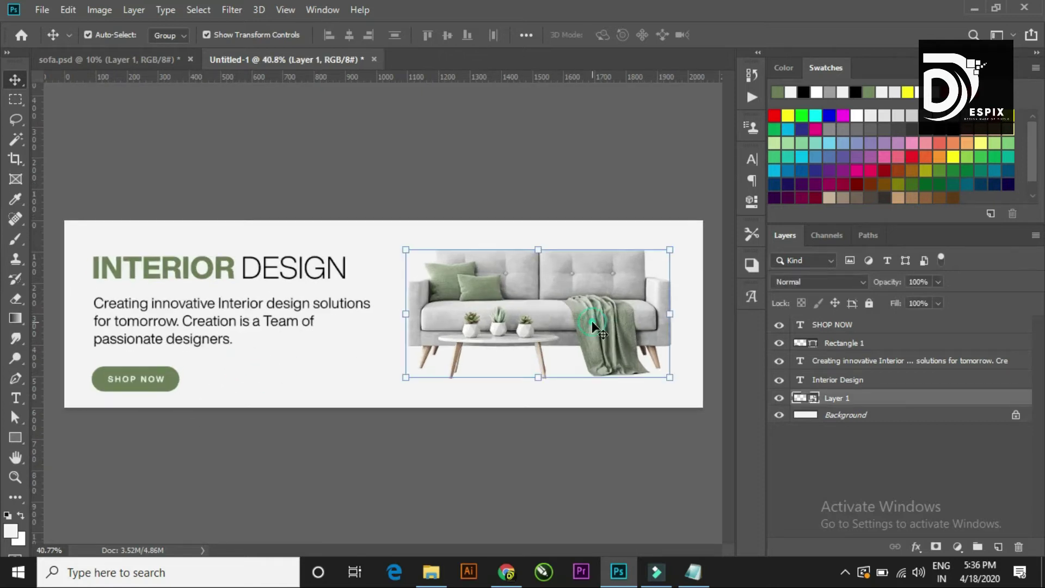
pyautogui.moveTo(669, 248); pyautogui.dragTo(678, 248)
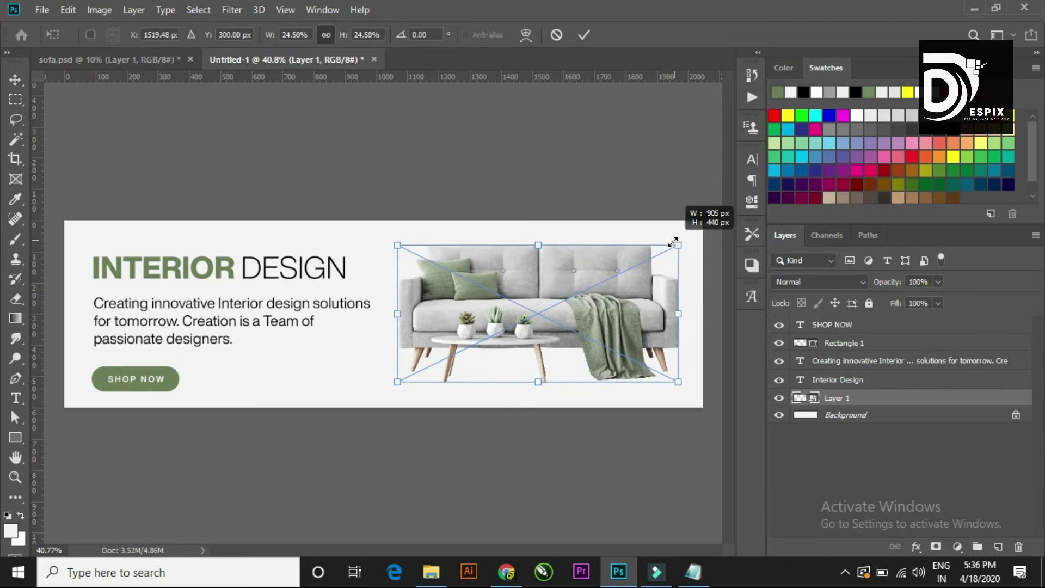
pyautogui.moveTo(561, 330); pyautogui.dragTo(564, 332)
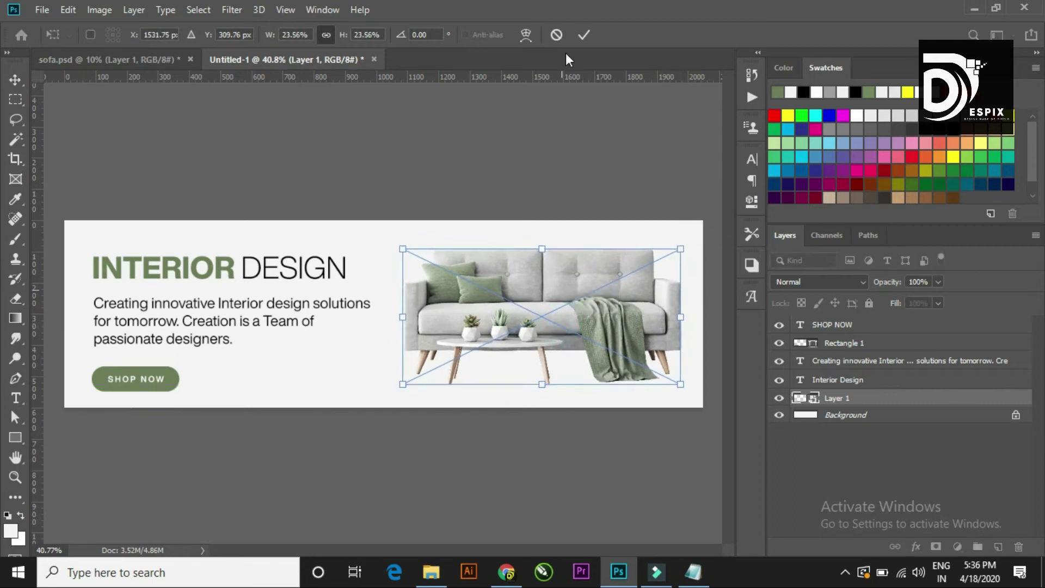
pyautogui.click(584, 35)
pyautogui.scroll(1, 98, 367)
pyautogui.scroll(1, 102, 373)
pyautogui.scroll(-1, 165, 378)
pyautogui.scroll(-1, 165, 379)
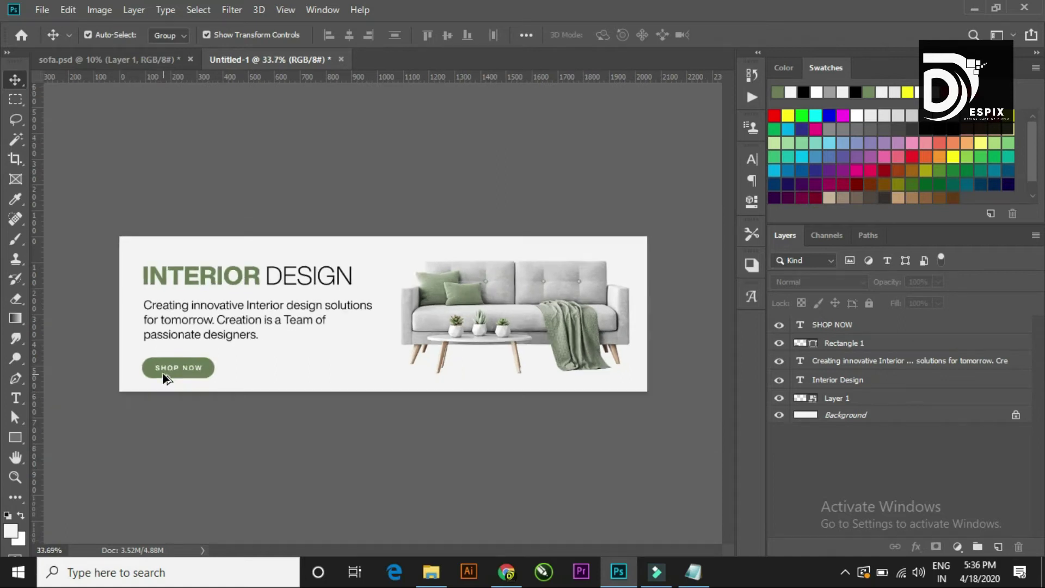
pyautogui.scroll(1, 164, 377)
# Step: Scale the heading, tagline and SHOP NOW button together to about 94.36% and move them up
pyautogui.click(168, 272)
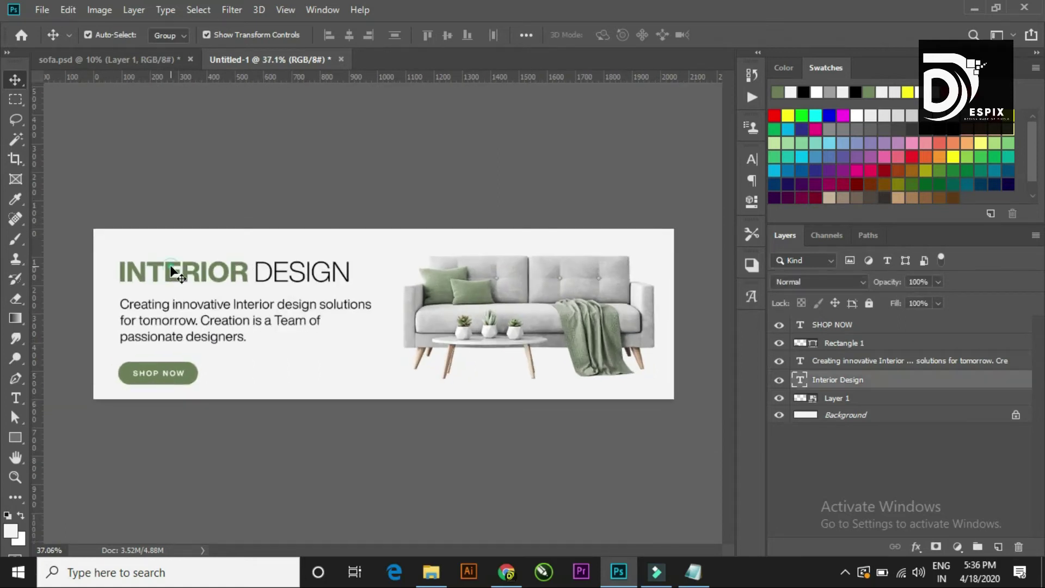
pyautogui.keyDown('shift'); pyautogui.click(192, 335); pyautogui.keyUp('shift')
pyautogui.scroll(5, 166, 381)
pyautogui.scroll(1, 167, 381)
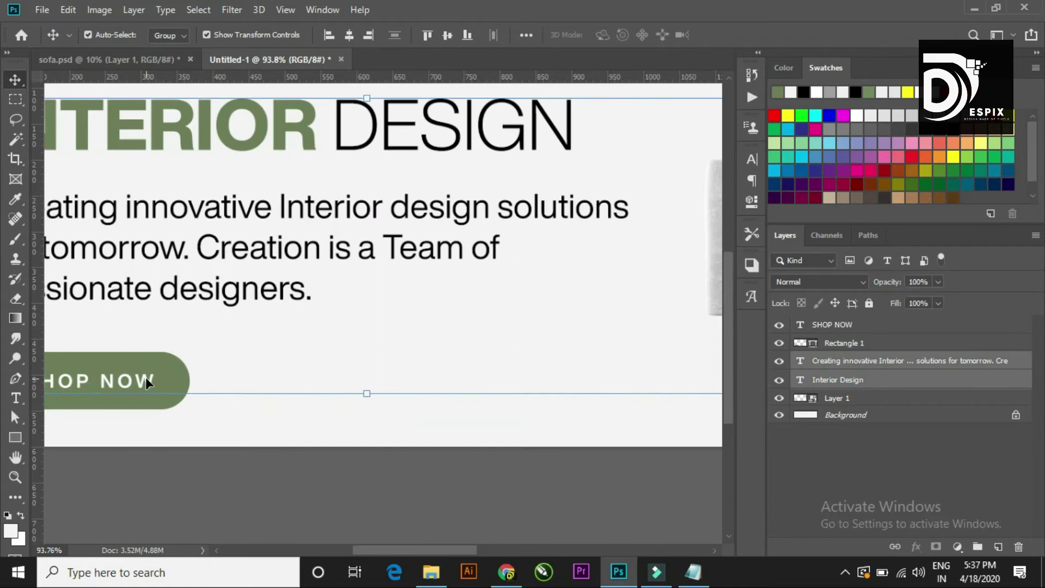
pyautogui.keyDown('shift'); pyautogui.click(147, 376); pyautogui.keyUp('shift')
pyautogui.keyDown('shift'); pyautogui.click(177, 367); pyautogui.keyUp('shift')
pyautogui.scroll(-4, 224, 359)
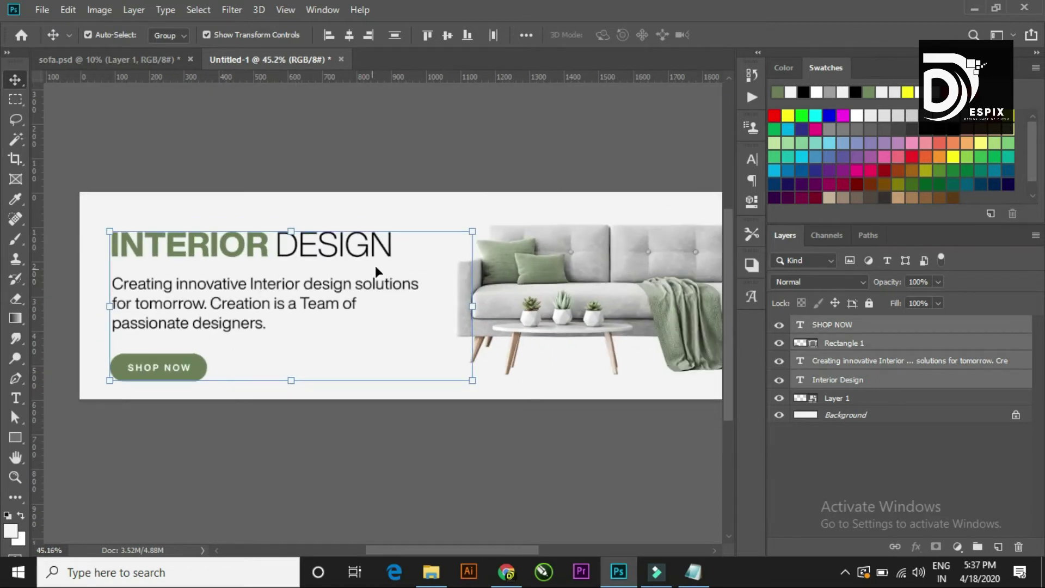
pyautogui.moveTo(472, 232); pyautogui.dragTo(451, 240)
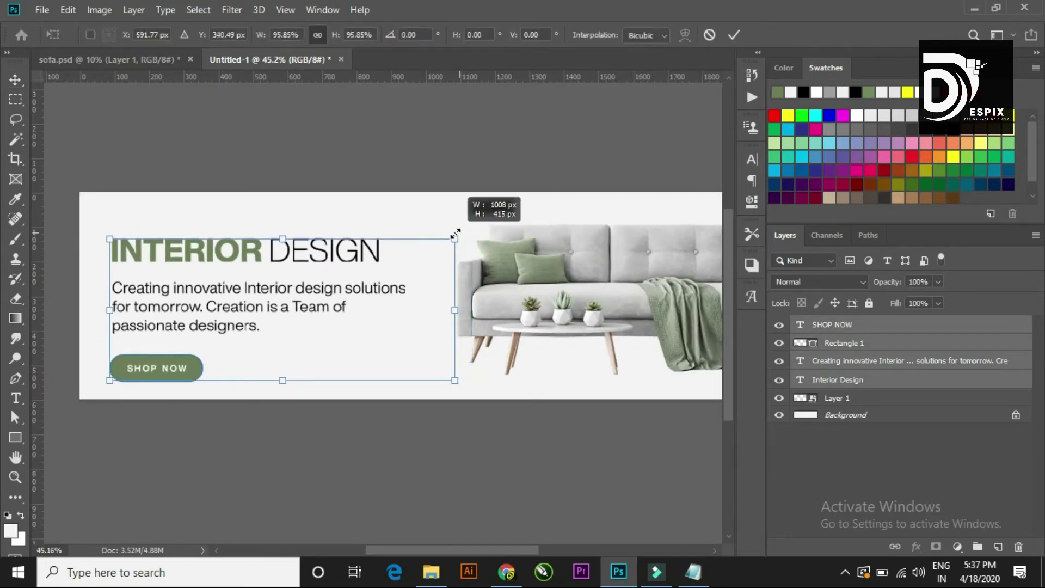
pyautogui.moveTo(307, 261); pyautogui.dragTo(303, 259)
pyautogui.click(734, 36)
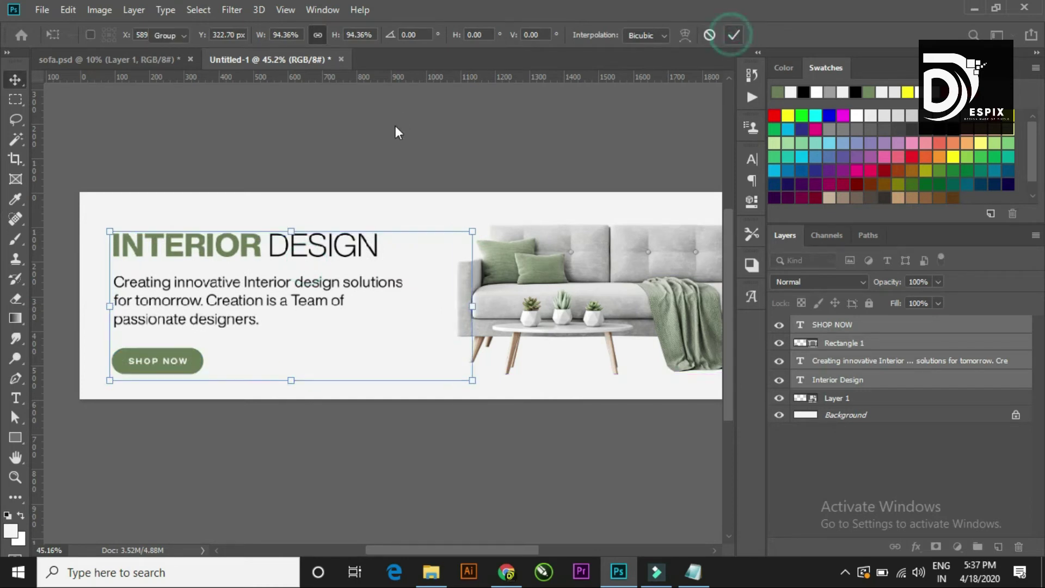
pyautogui.click(16, 437)
# Step: Drag a thin 618 × 1 px rectangle just beneath the INTERIOR DESIGN heading
pyautogui.scroll(3, 109, 270)
pyautogui.scroll(3, 120, 254)
pyautogui.scroll(2, 120, 254)
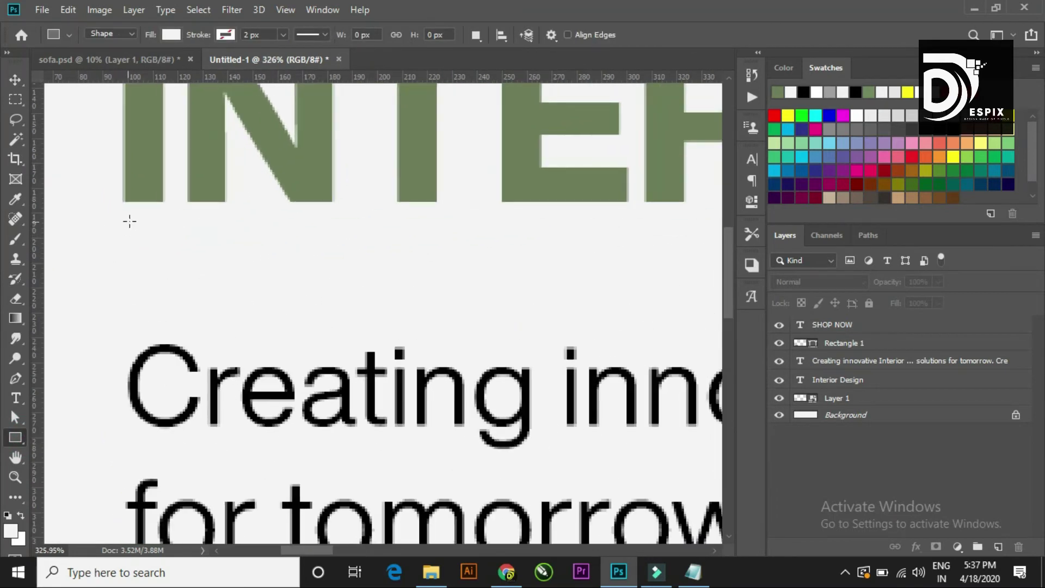
pyautogui.moveTo(123, 219); pyautogui.dragTo(768, 238)
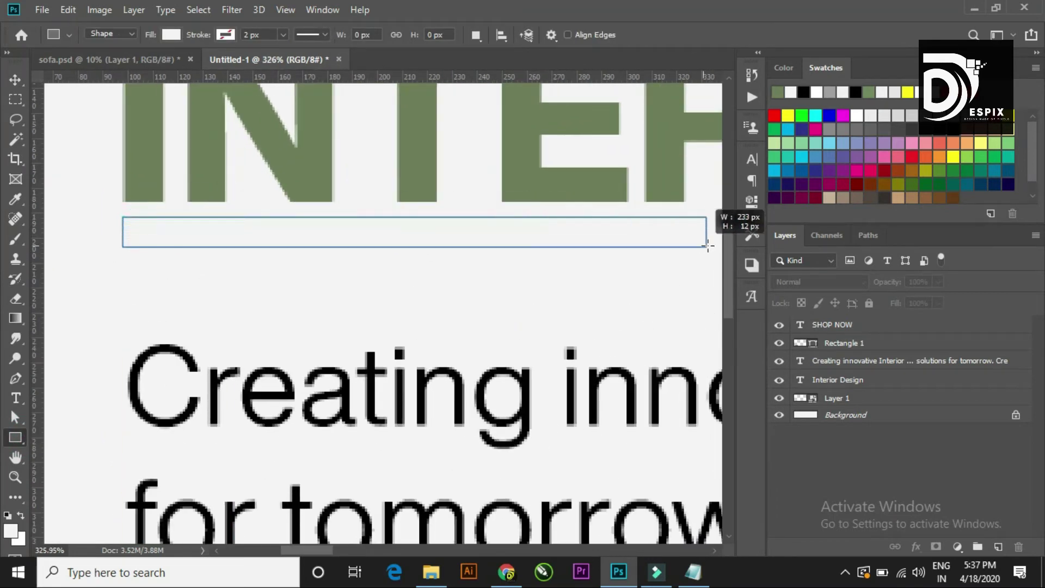
pyautogui.moveTo(767, 238); pyautogui.dragTo(384, 217)
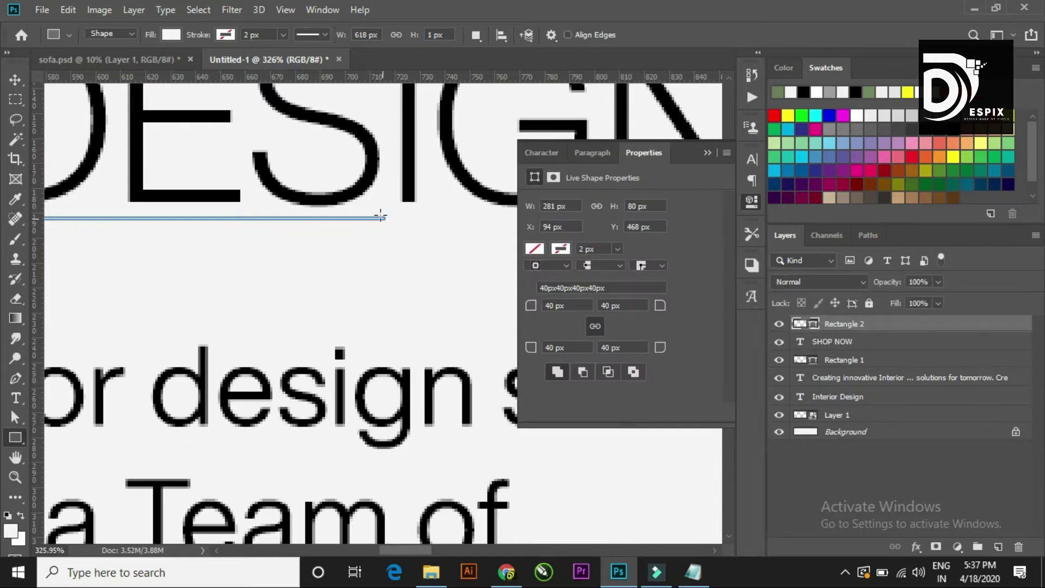
# Step: Fill the thin line black and fit the whole banner in view
pyautogui.click(170, 34)
pyautogui.click(116, 115)
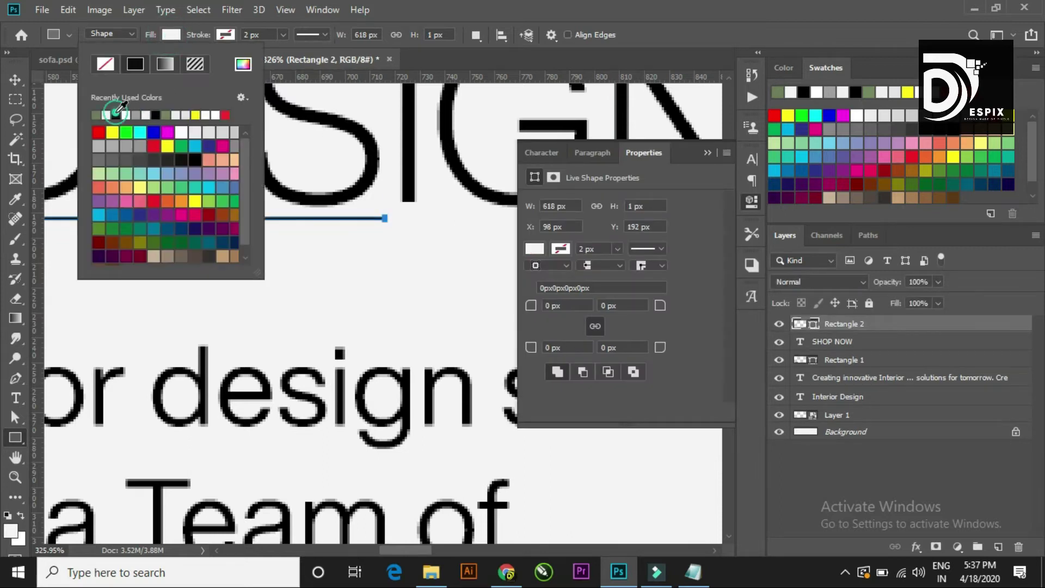
pyautogui.click(709, 154)
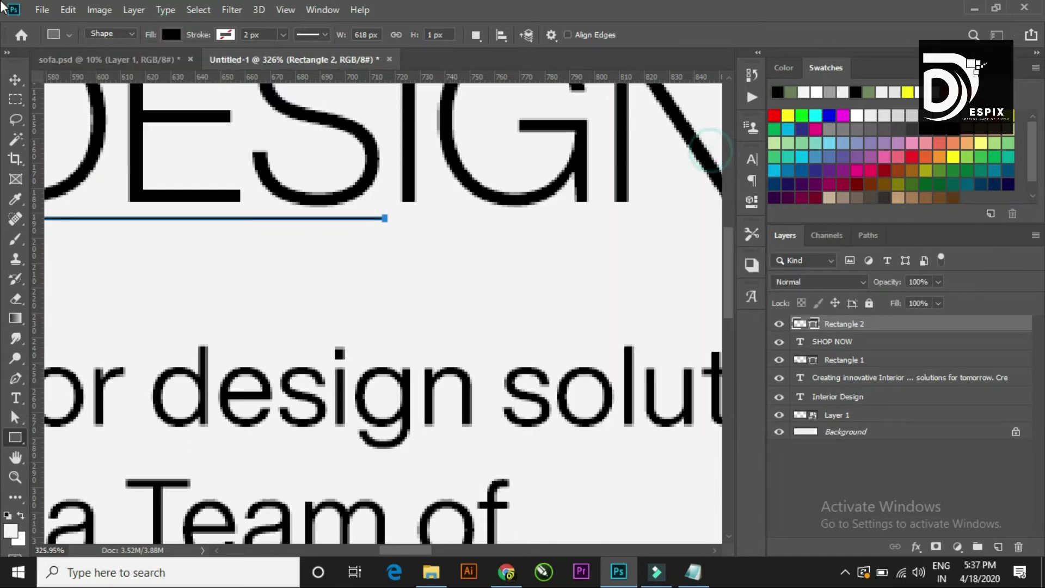
pyautogui.press('v')
pyautogui.hotkey('ctrl', '0')
# Step: Nudge the divider line under the heading down a few pixels
pyautogui.hotkey('ctrl', '-')
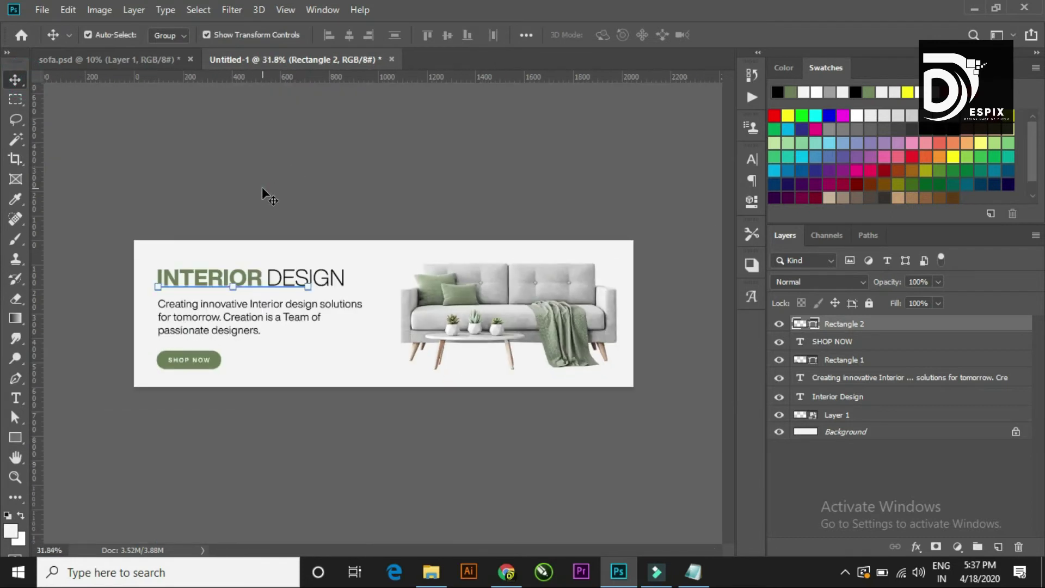
pyautogui.click(263, 193)
pyautogui.scroll(2, 226, 267)
pyautogui.scroll(3, 226, 267)
pyautogui.scroll(2, 194, 264)
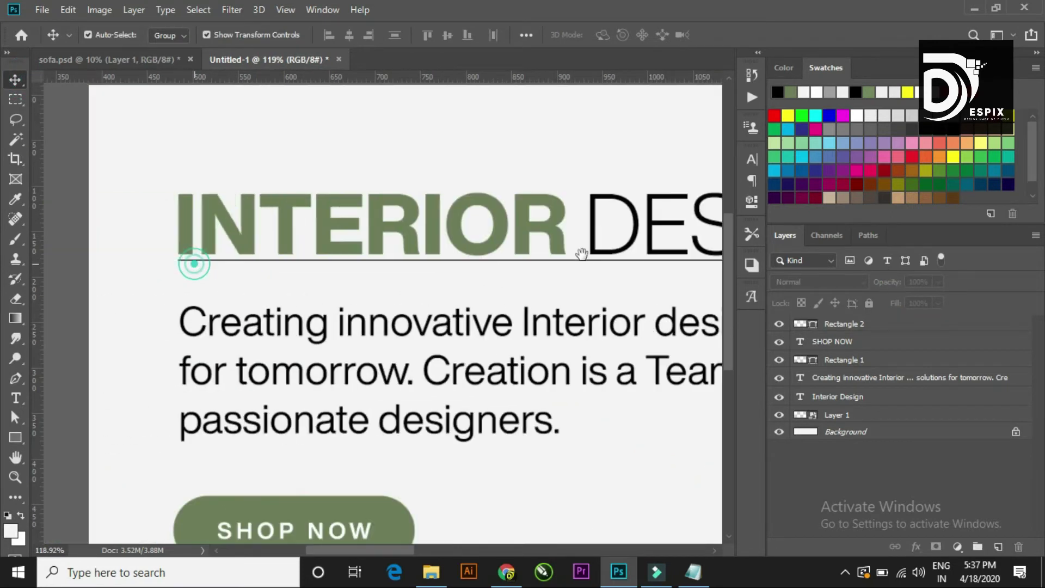
pyautogui.scroll(3, 327, 278)
pyautogui.click(315, 272)
pyautogui.press('Down')
pyautogui.press('Down')
pyautogui.press('Down')
pyautogui.press('Down')
pyautogui.scroll(-3, 320, 296)
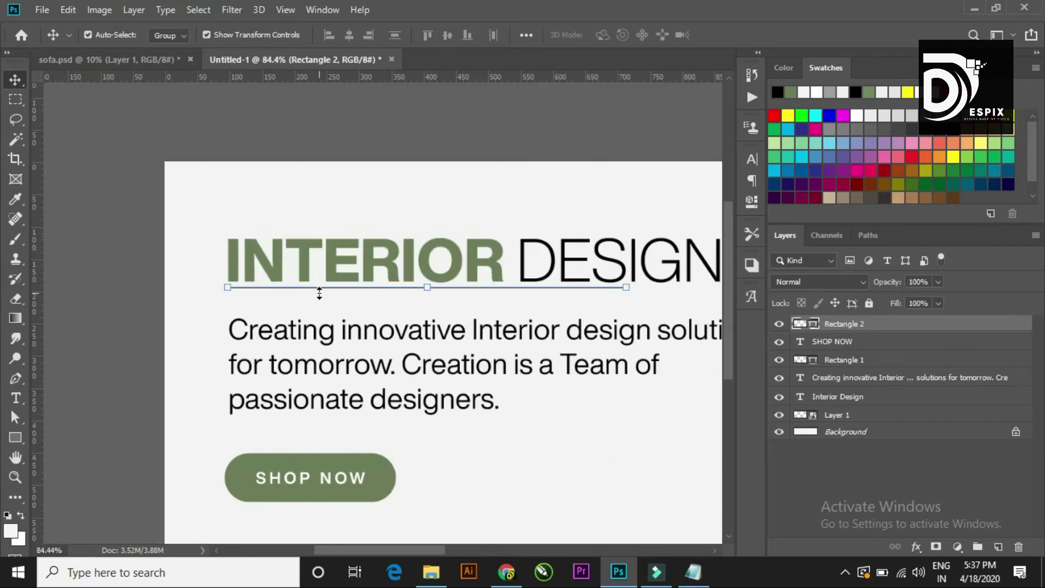
pyautogui.scroll(-2, 317, 294)
pyautogui.click(364, 178)
# Step: Stretch the divider's right end to about 102% of its width
pyautogui.scroll(2, 458, 247)
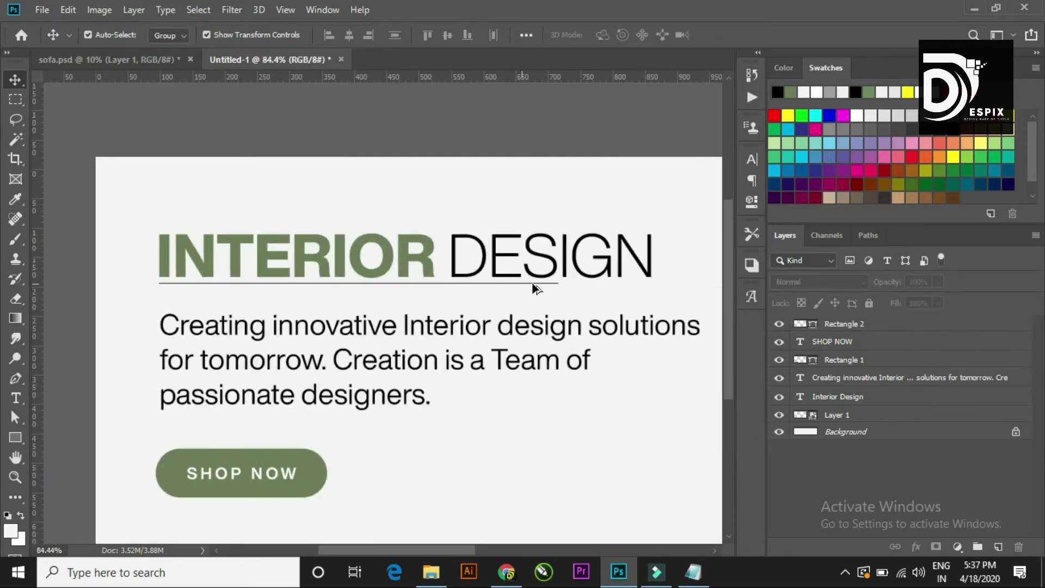
pyautogui.scroll(6, 544, 279)
pyautogui.scroll(3, 488, 283)
pyautogui.click(484, 271)
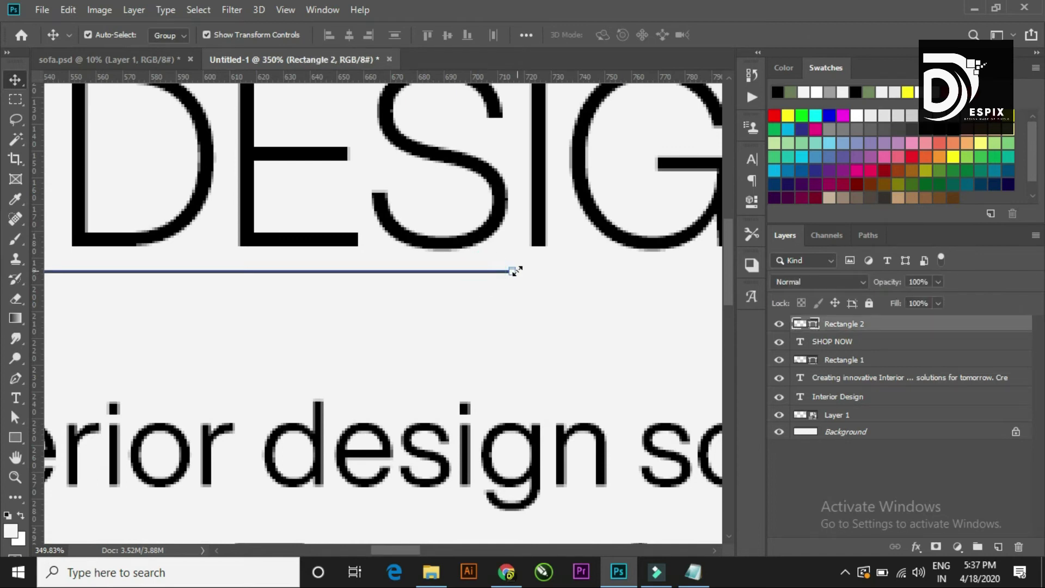
pyautogui.scroll(5, 513, 271)
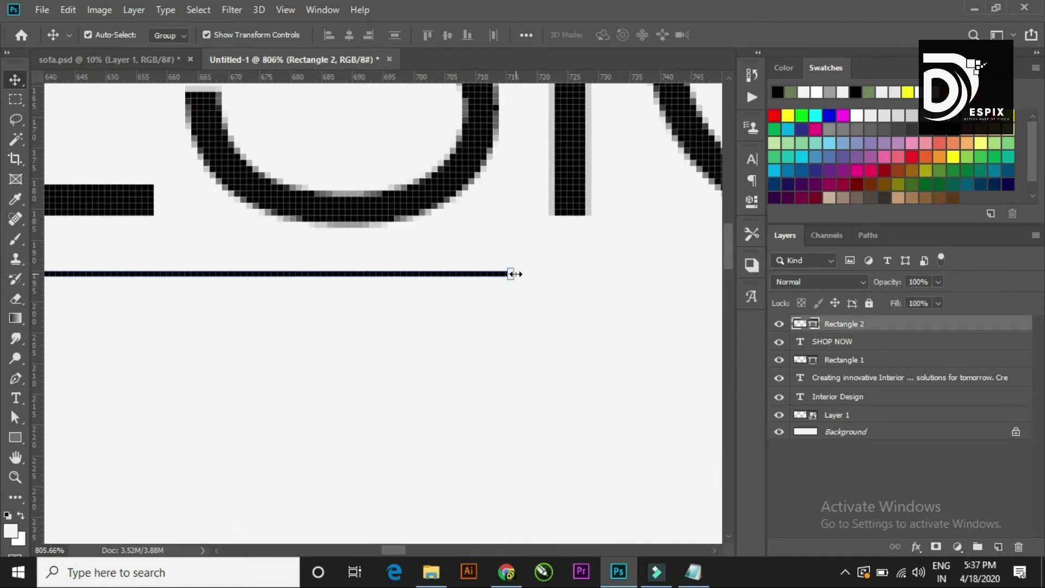
pyautogui.moveTo(514, 274); pyautogui.dragTo(597, 274)
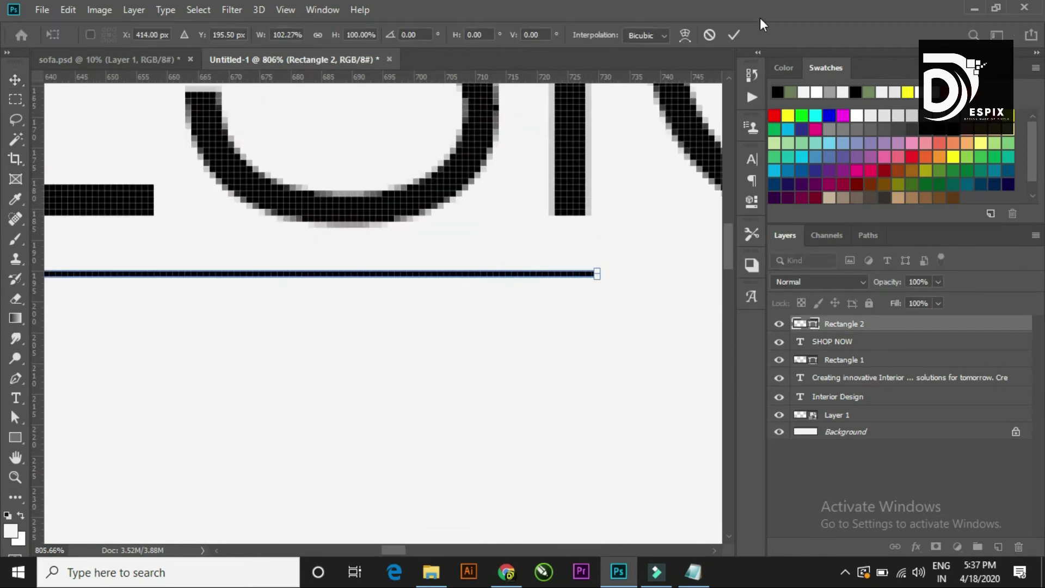
pyautogui.click(734, 35)
pyautogui.scroll(-8, 375, 234)
pyautogui.scroll(-8, 376, 234)
pyautogui.click(355, 126)
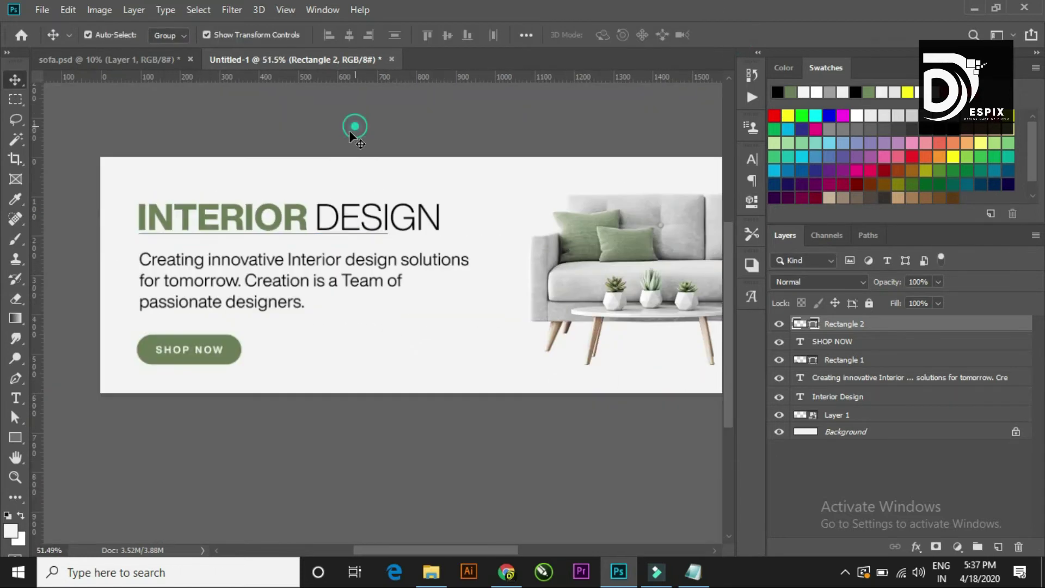
# Step: Nudge the divider line down slightly once more
pyautogui.scroll(5, 217, 240)
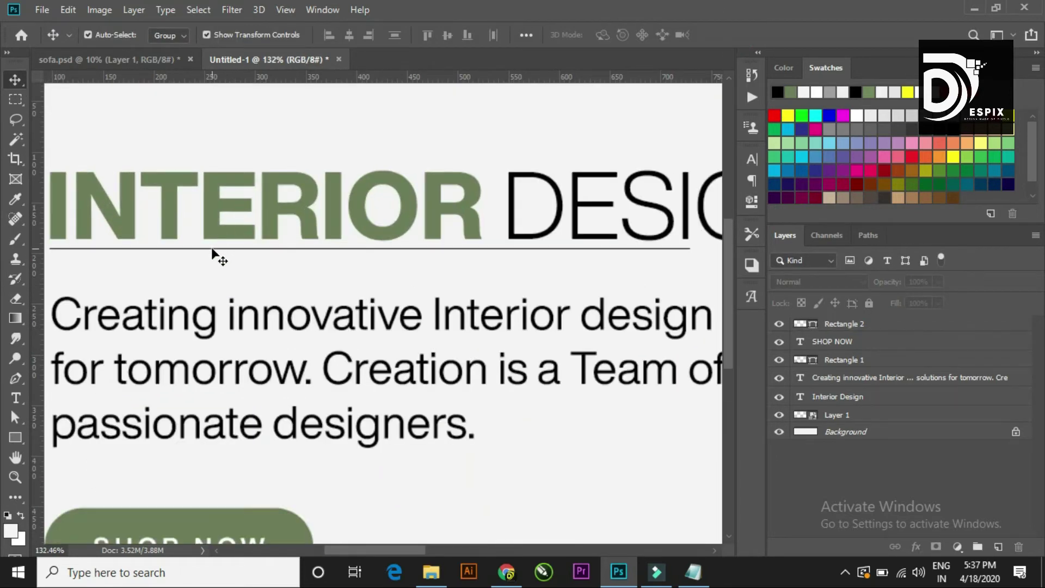
pyautogui.click(212, 248)
pyautogui.press('Down')
pyautogui.press('Down')
pyautogui.press('Down')
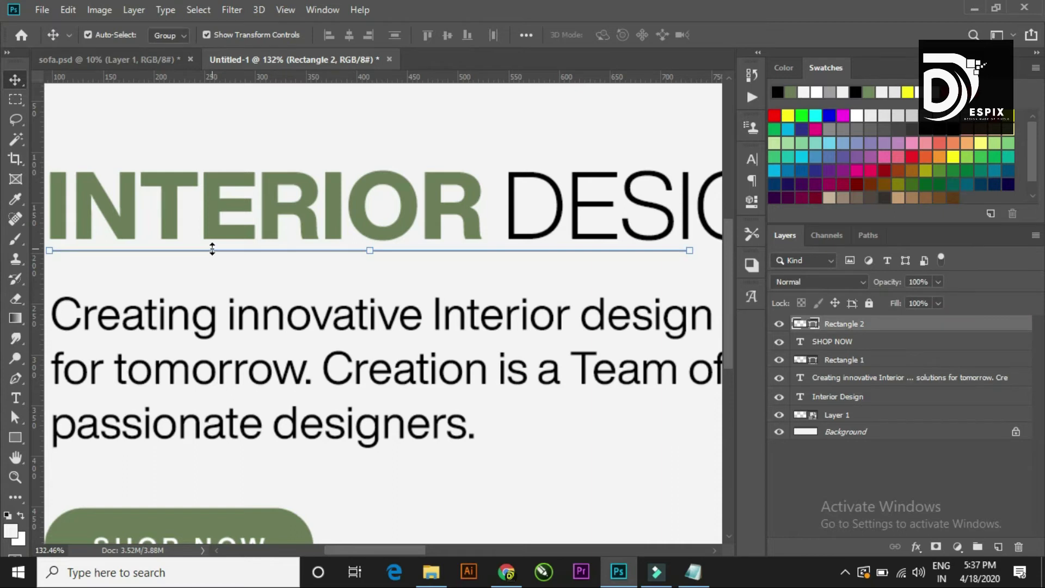
pyautogui.scroll(-2, 215, 253)
pyautogui.scroll(-2, 196, 321)
pyautogui.scroll(2, 188, 294)
# Step: Select the tagline text layer together with the Rectangle 1 layer
pyautogui.click(181, 275)
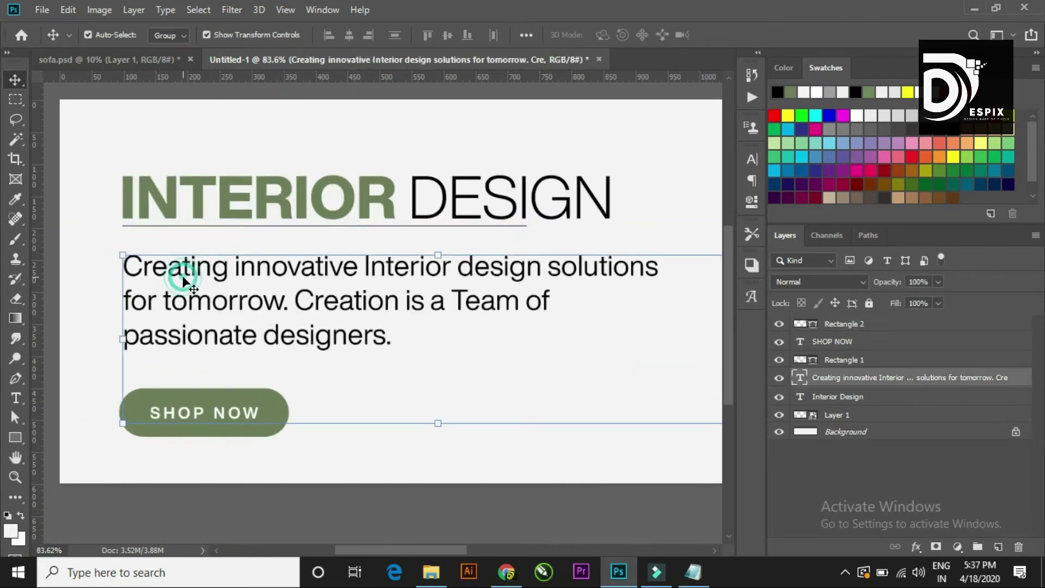
pyautogui.scroll(2, 176, 225)
pyautogui.scroll(2, 176, 225)
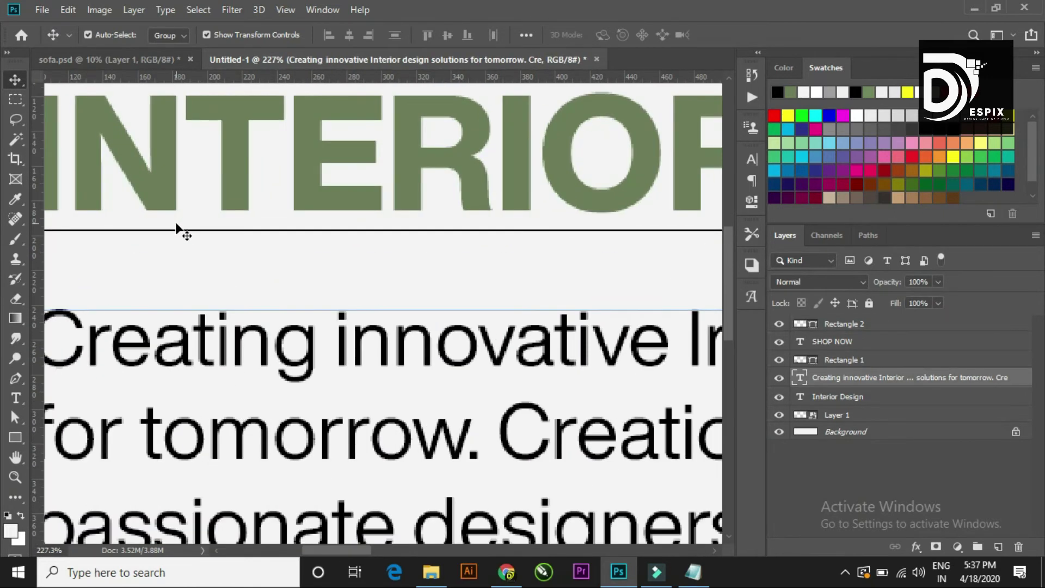
pyautogui.keyDown('shift'); pyautogui.click(827, 360); pyautogui.keyUp('shift')
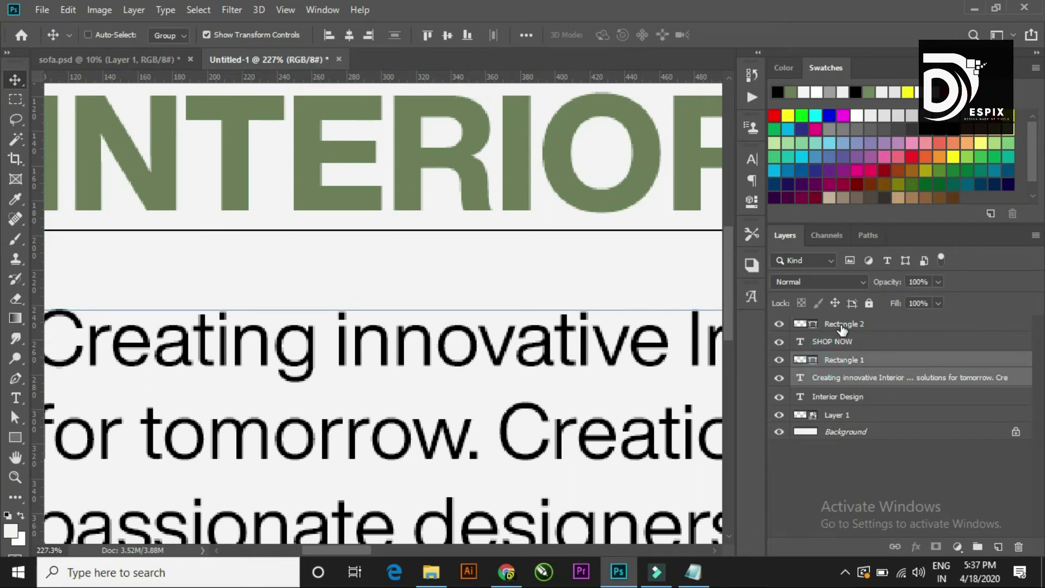
# Step: Add Rectangle 2 and Interior Design to the selection and align their left edges
pyautogui.keyDown('ctrl'); pyautogui.click(842, 325); pyautogui.keyUp('ctrl')
pyautogui.keyDown('ctrl'); pyautogui.click(836, 397); pyautogui.keyUp('ctrl')
pyautogui.scroll(-2, 430, 248)
pyautogui.scroll(-2, 430, 248)
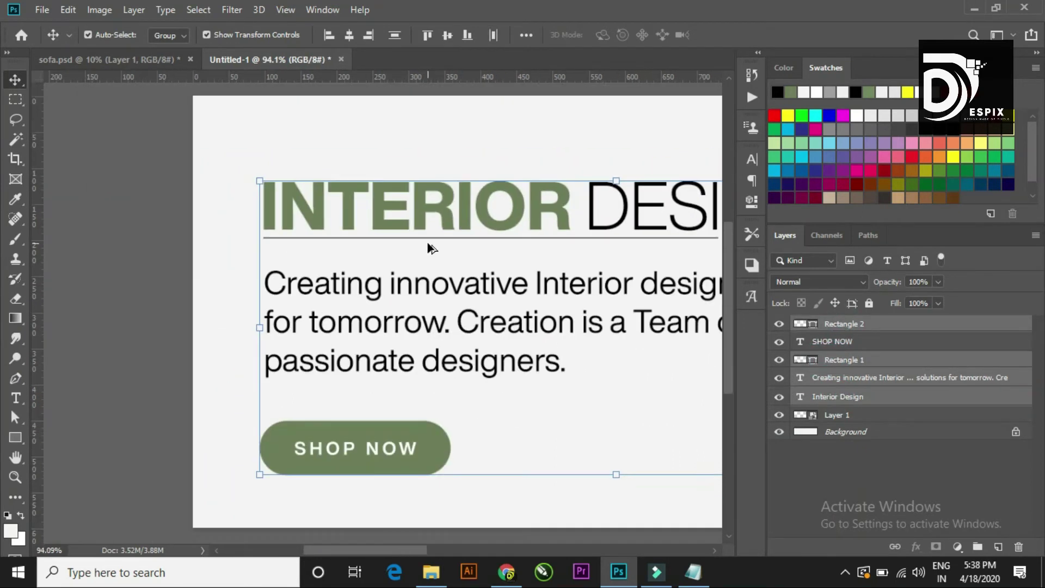
pyautogui.scroll(-2, 429, 246)
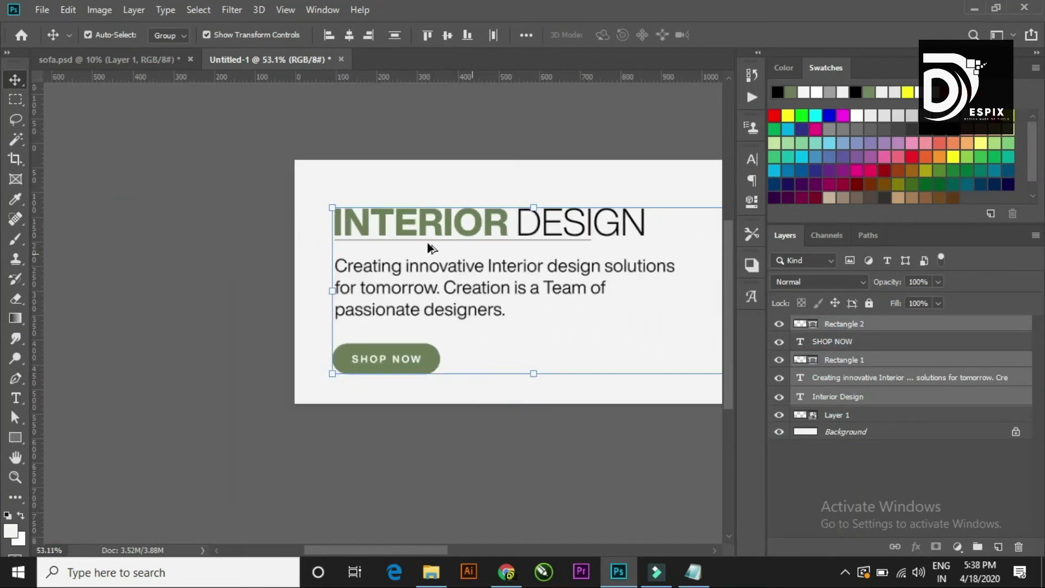
pyautogui.click(328, 35)
# Step: Deselect the layers and scroll over the banner to check the alignment
pyautogui.click(312, 142)
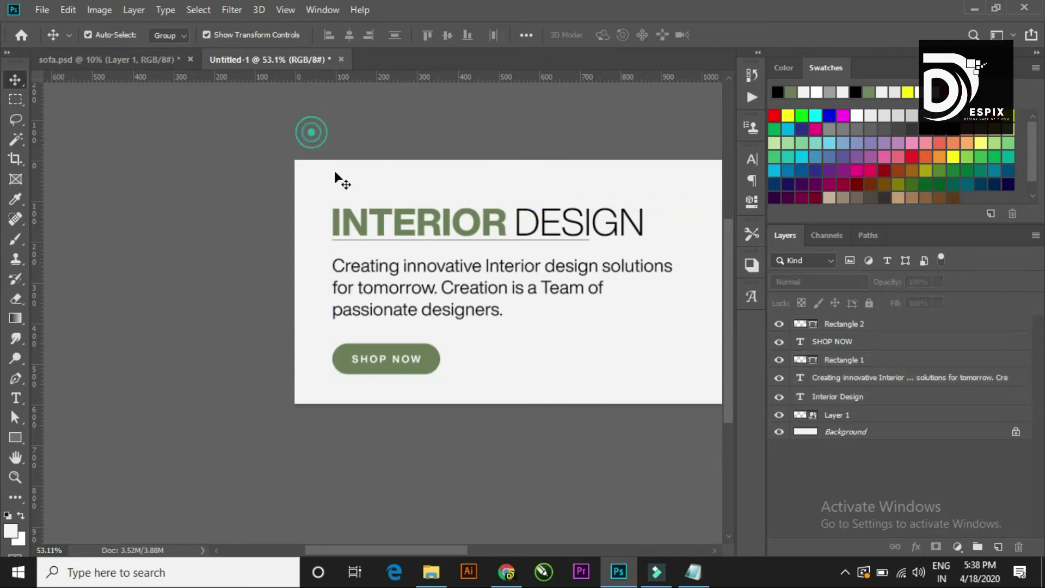
pyautogui.scroll(-2, 381, 237)
pyautogui.scroll(-1, 373, 240)
pyautogui.scroll(2, 371, 240)
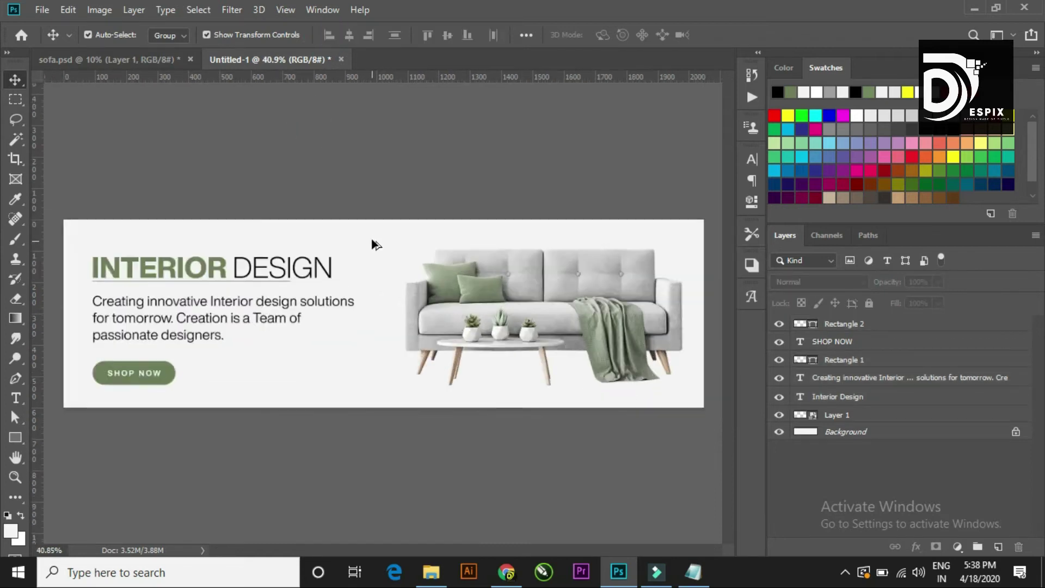
pyautogui.scroll(1, 373, 243)
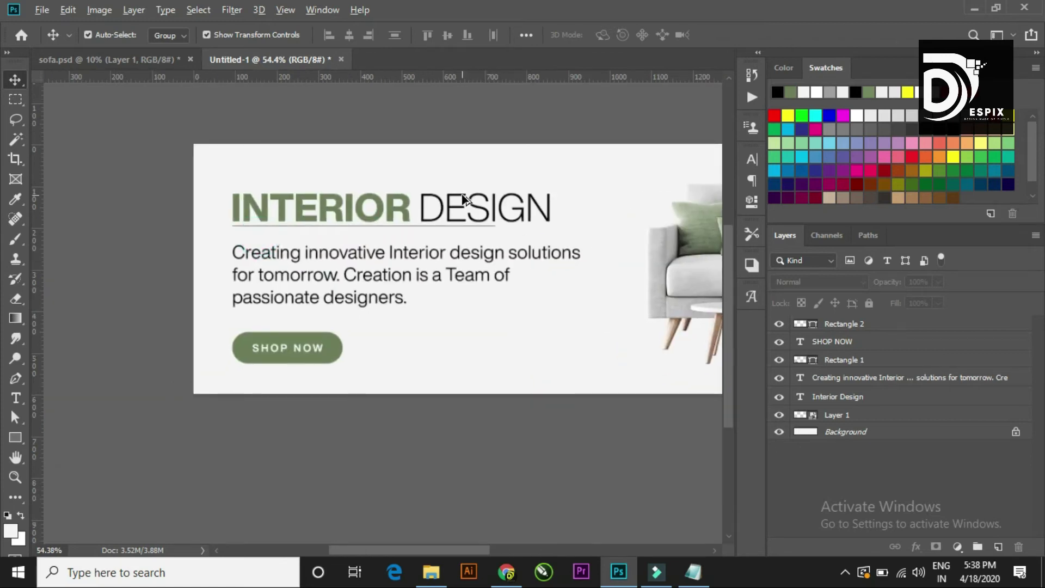
pyautogui.scroll(-3, 490, 166)
pyautogui.scroll(-1, 461, 196)
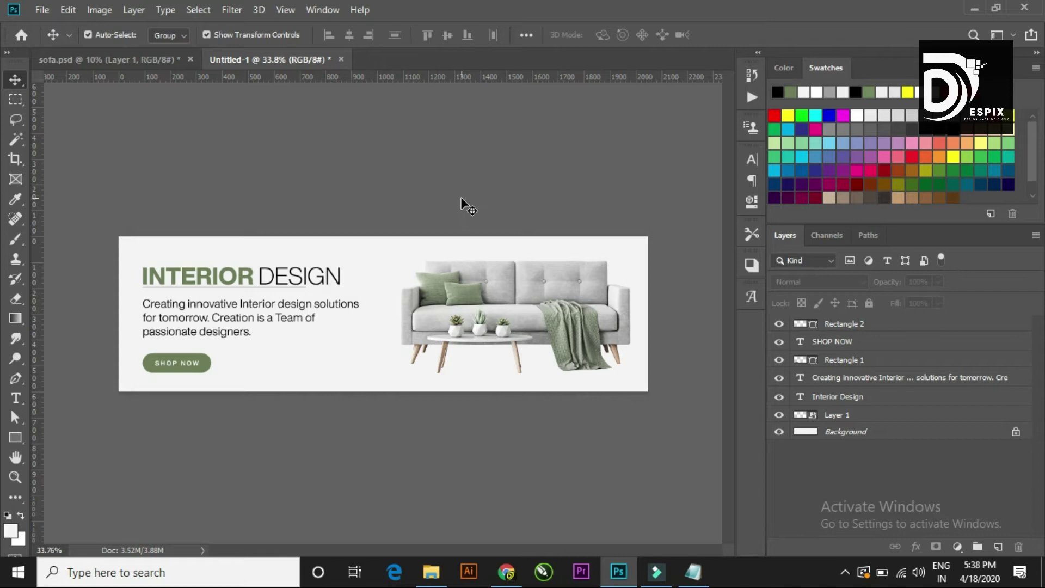
pyautogui.scroll(1, 244, 293)
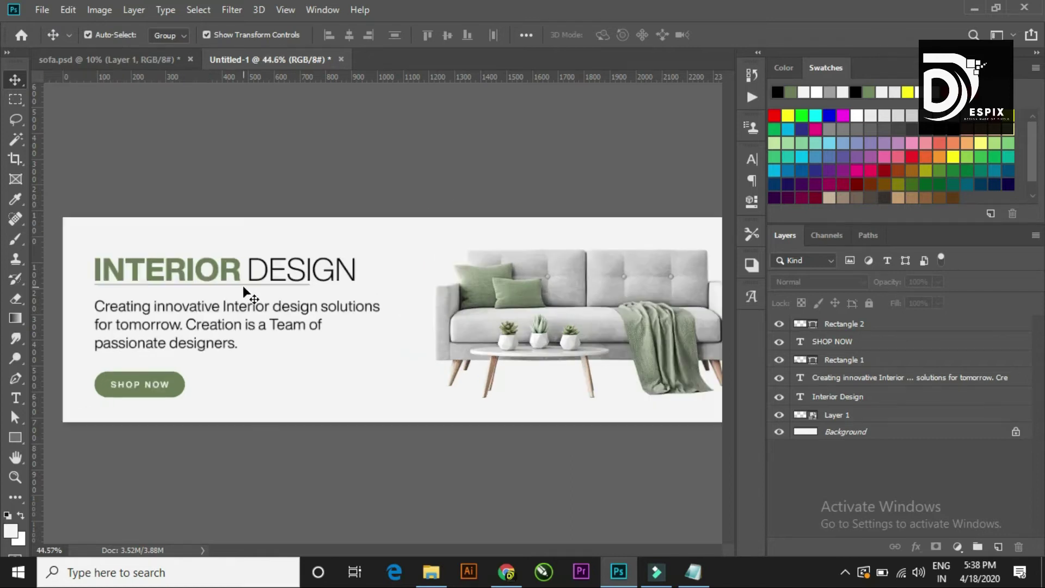
pyautogui.scroll(-1, 245, 292)
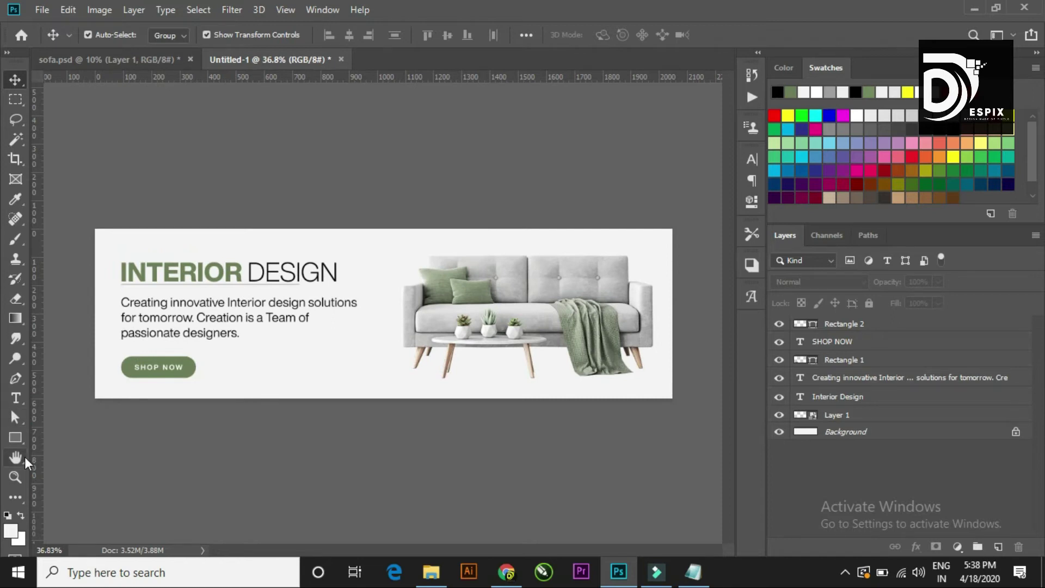
# Step: Draw a 1044 px circle, shift it right, and place its layer beneath the sofa
pyautogui.click(16, 439)
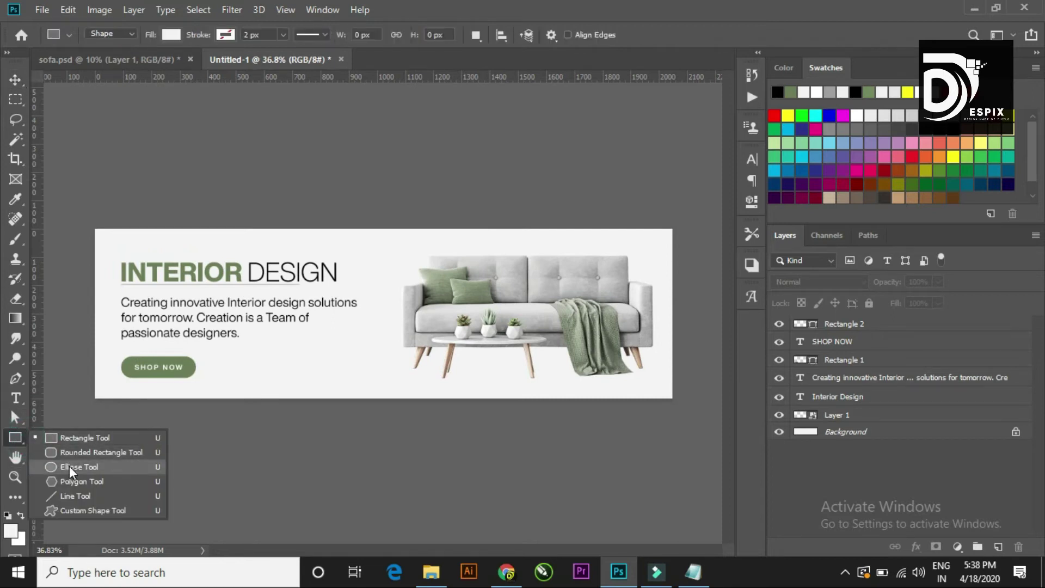
pyautogui.click(69, 466)
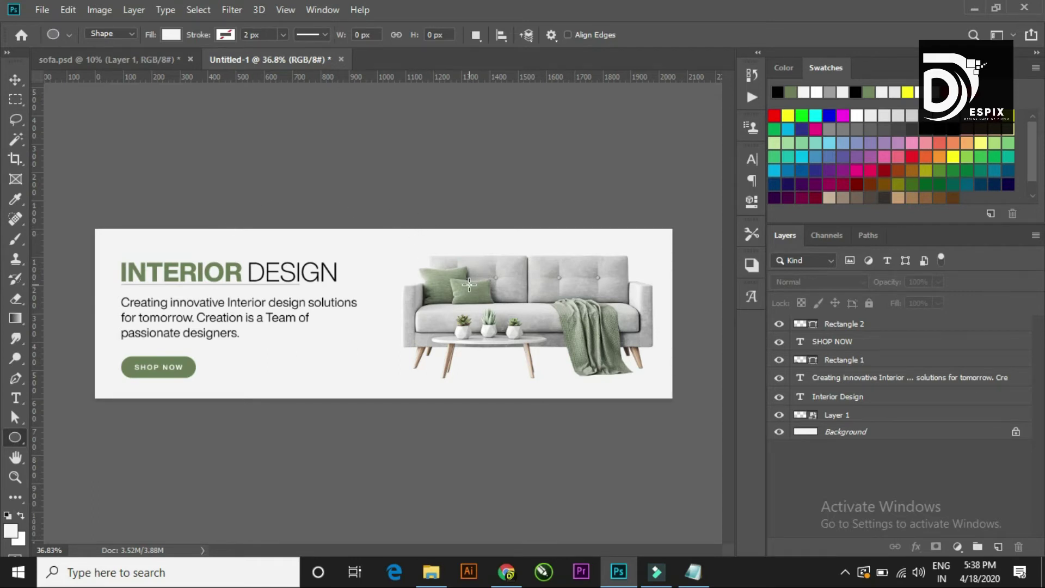
pyautogui.moveTo(469, 284); pyautogui.dragTo(603, 389)
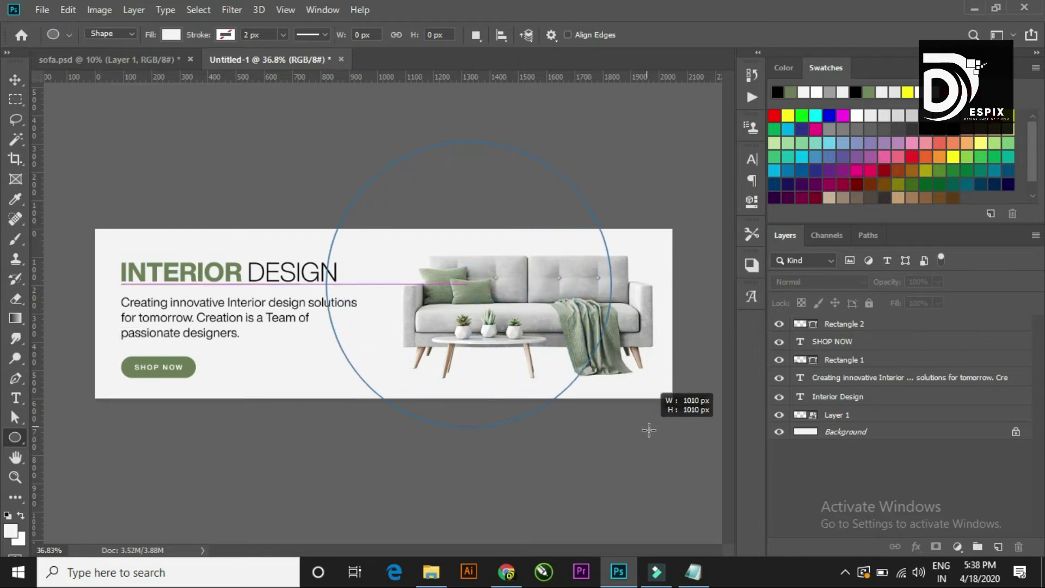
pyautogui.moveTo(603, 388); pyautogui.dragTo(649, 432)
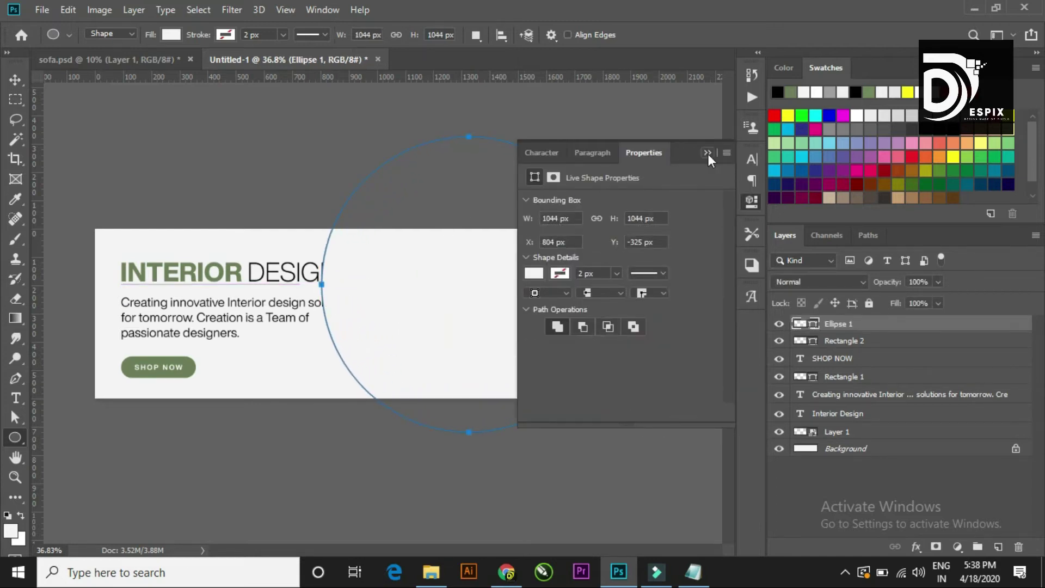
pyautogui.click(708, 154)
pyautogui.press('v')
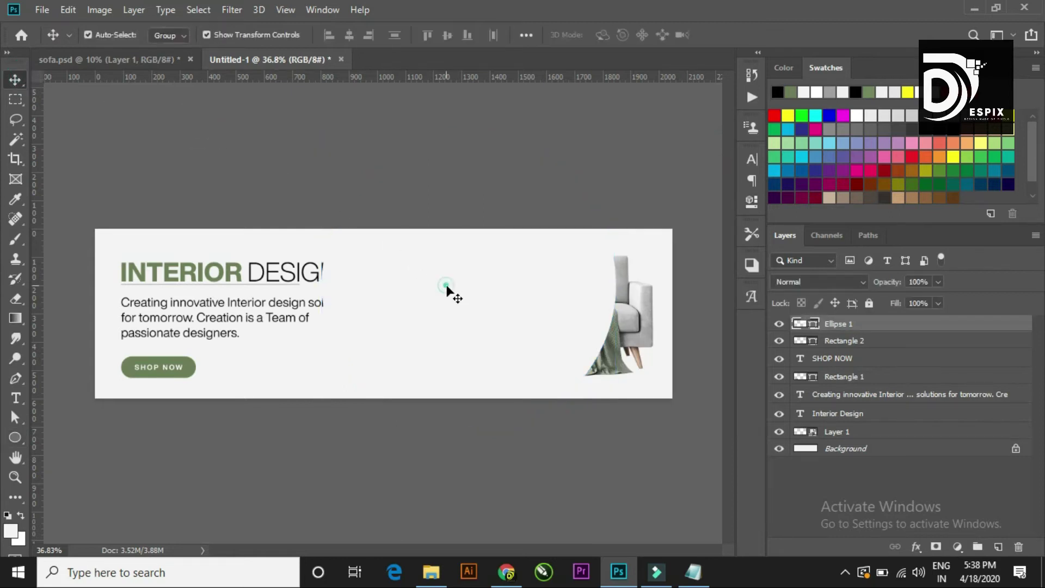
pyautogui.moveTo(446, 291); pyautogui.dragTo(634, 288)
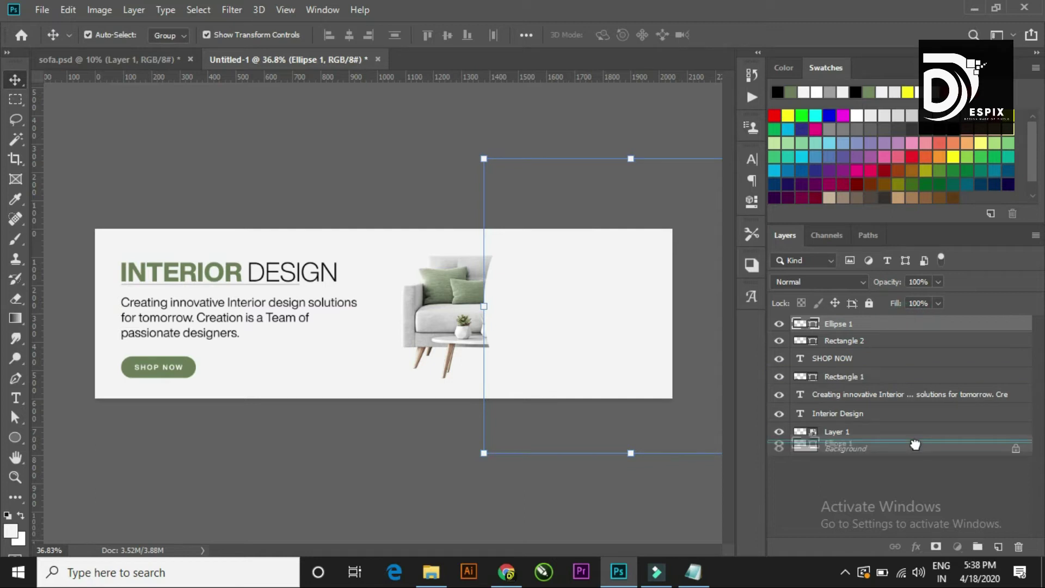
pyautogui.moveTo(908, 327); pyautogui.dragTo(915, 441)
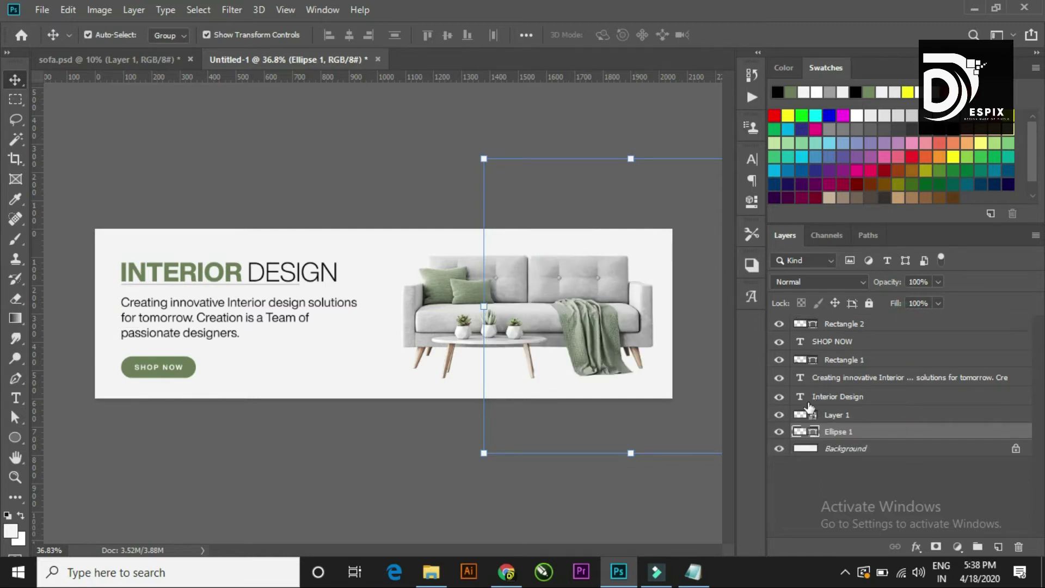
# Step: Fill the circle with the SHOP NOW button green and fade it to 16% opacity
pyautogui.doubleClick(800, 431)
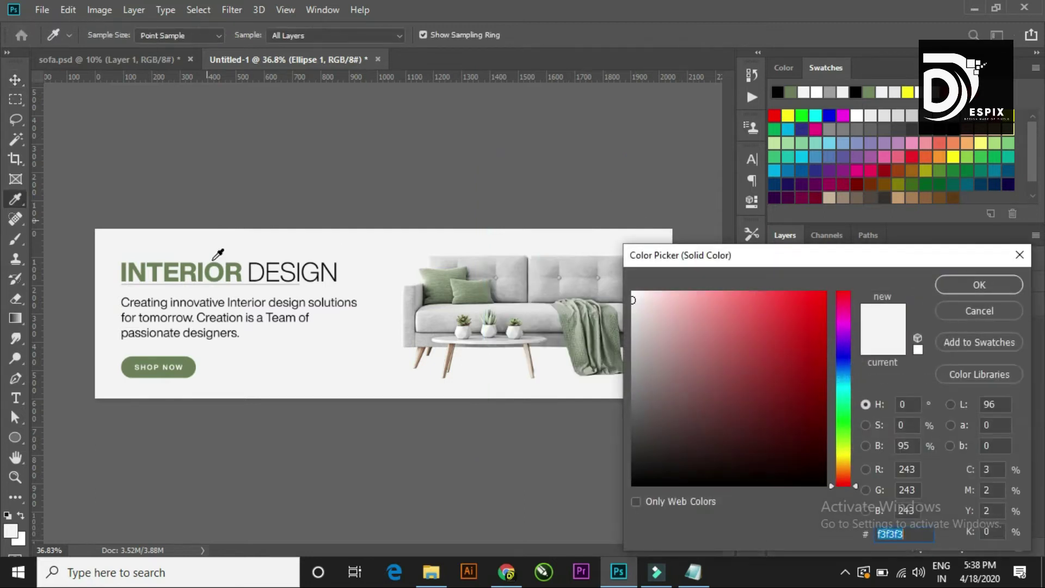
pyautogui.click(192, 359)
pyautogui.click(978, 285)
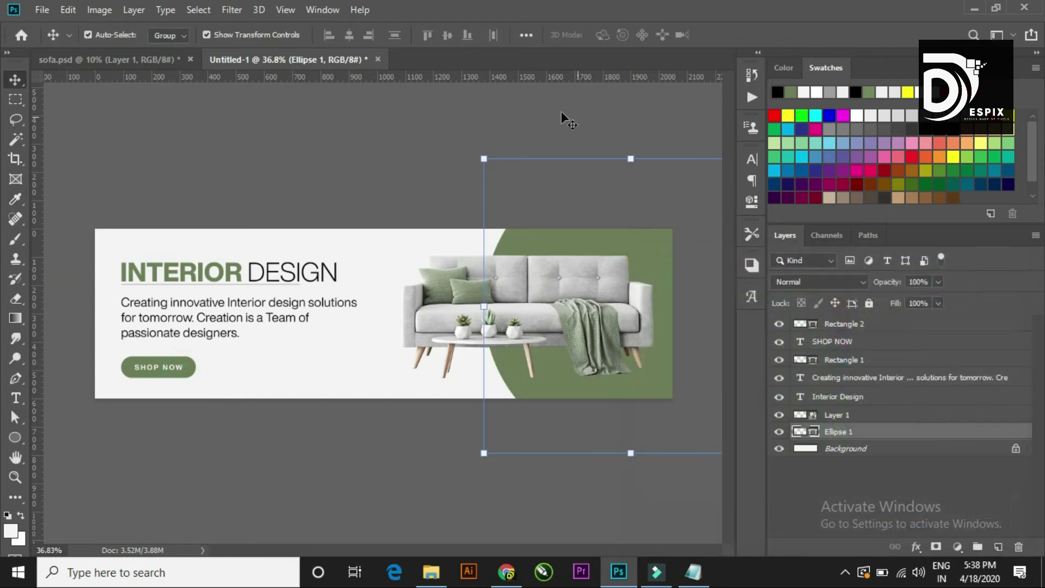
pyautogui.click(366, 98)
pyautogui.click(620, 245)
pyautogui.moveTo(890, 286); pyautogui.dragTo(829, 289)
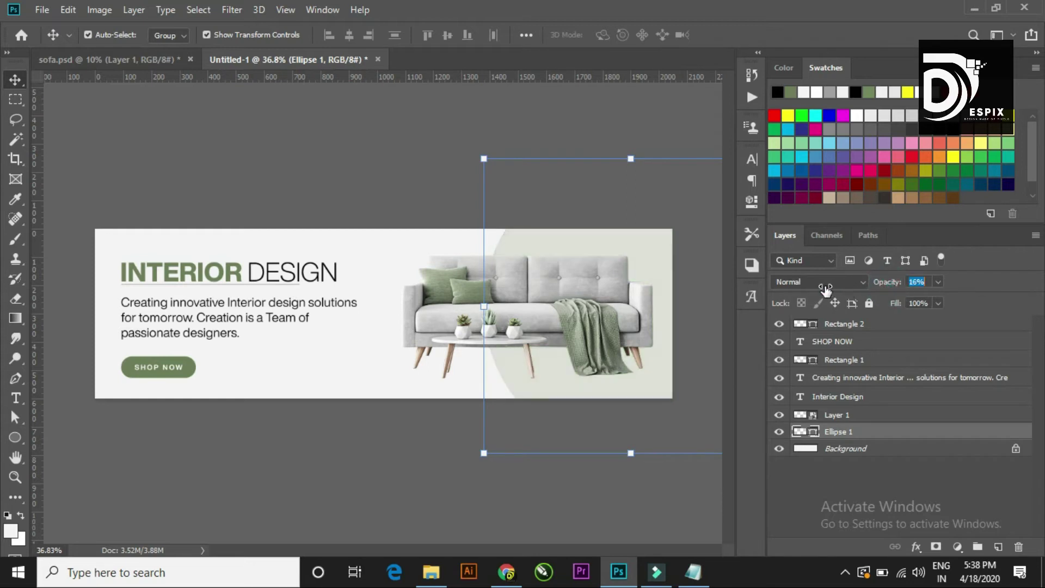
pyautogui.click(396, 210)
pyautogui.scroll(1, 645, 250)
pyautogui.scroll(-1, 644, 244)
pyautogui.click(559, 196)
pyautogui.click(613, 252)
pyautogui.moveTo(626, 260); pyautogui.dragTo(626, 251)
pyautogui.click(415, 191)
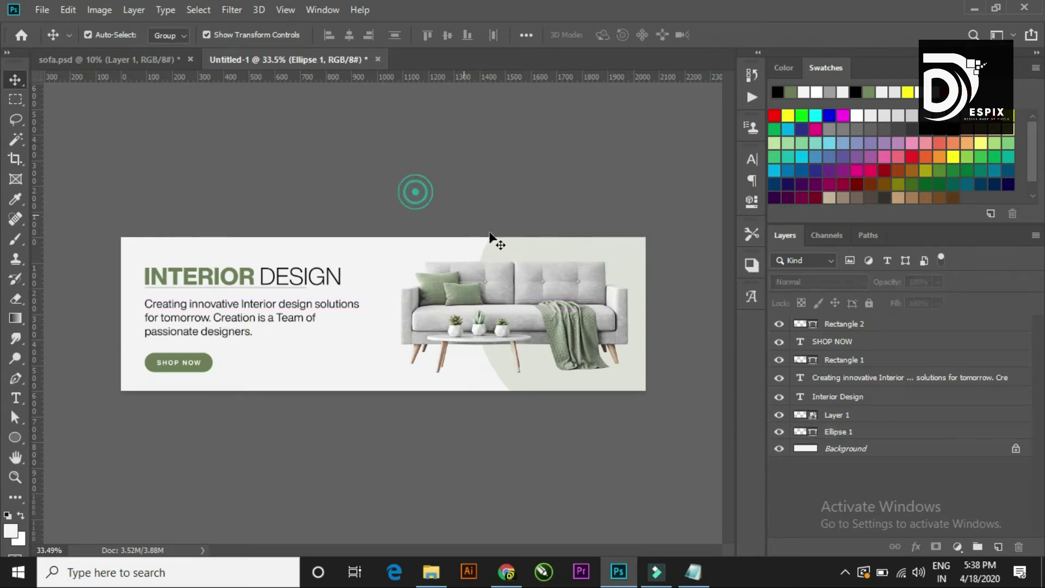
pyautogui.scroll(-2, 542, 269)
pyautogui.scroll(1, 546, 350)
pyautogui.scroll(1, 549, 350)
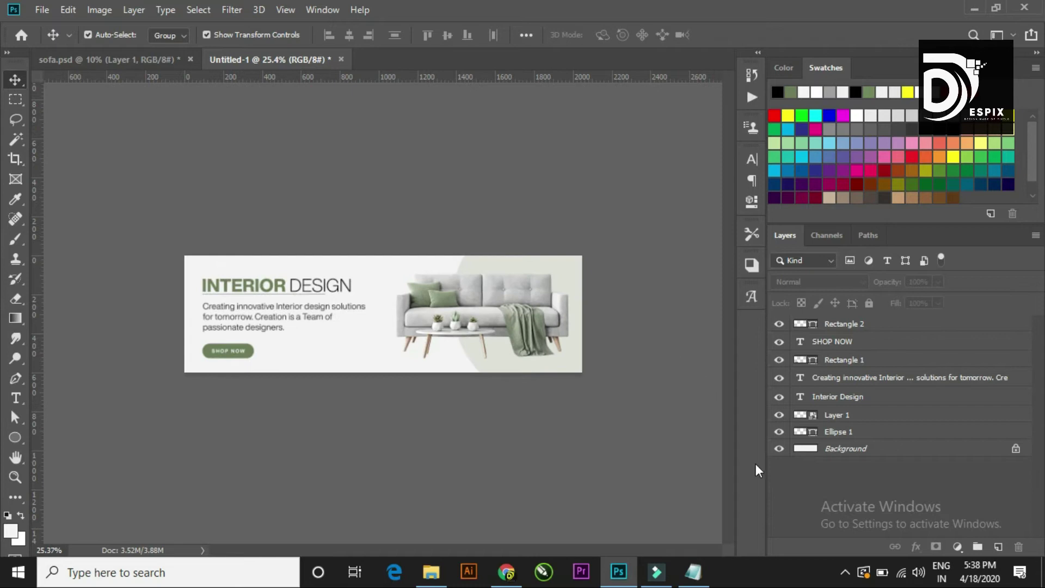
pyautogui.click(779, 432)
pyautogui.click(779, 432)
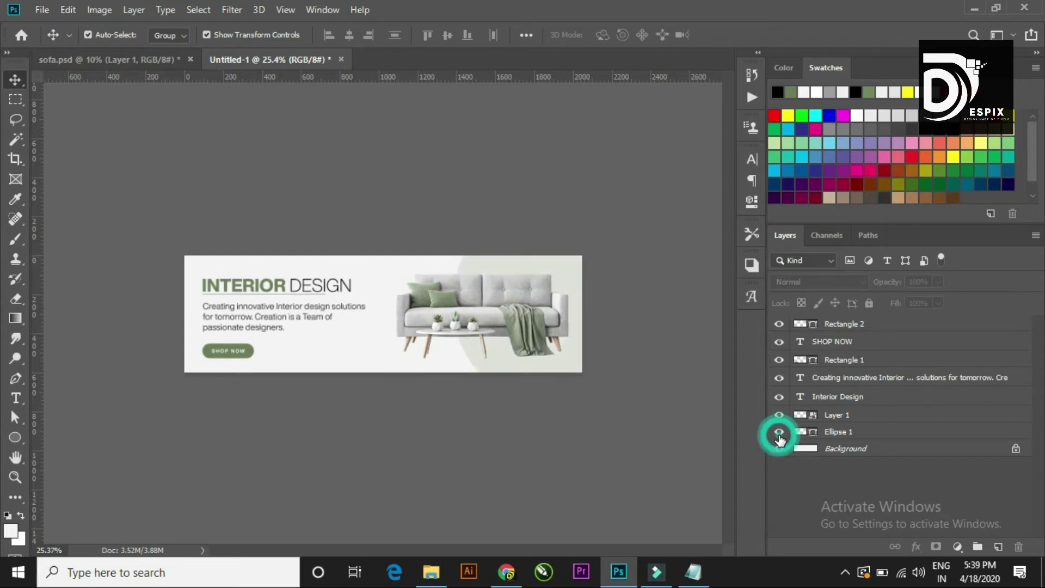
pyautogui.click(261, 140)
pyautogui.scroll(2, 553, 303)
pyautogui.scroll(1, 553, 303)
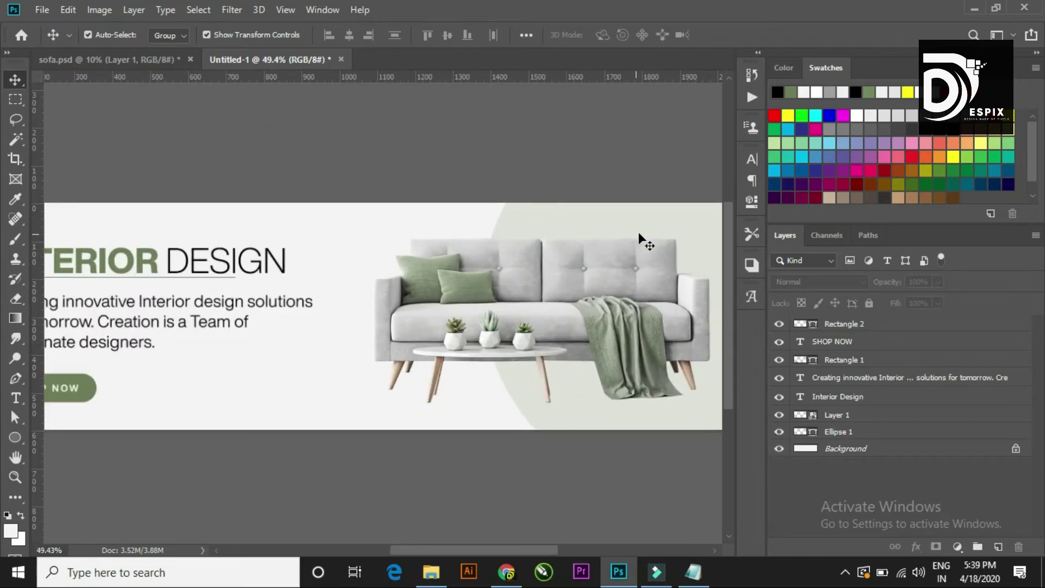
pyautogui.click(640, 227)
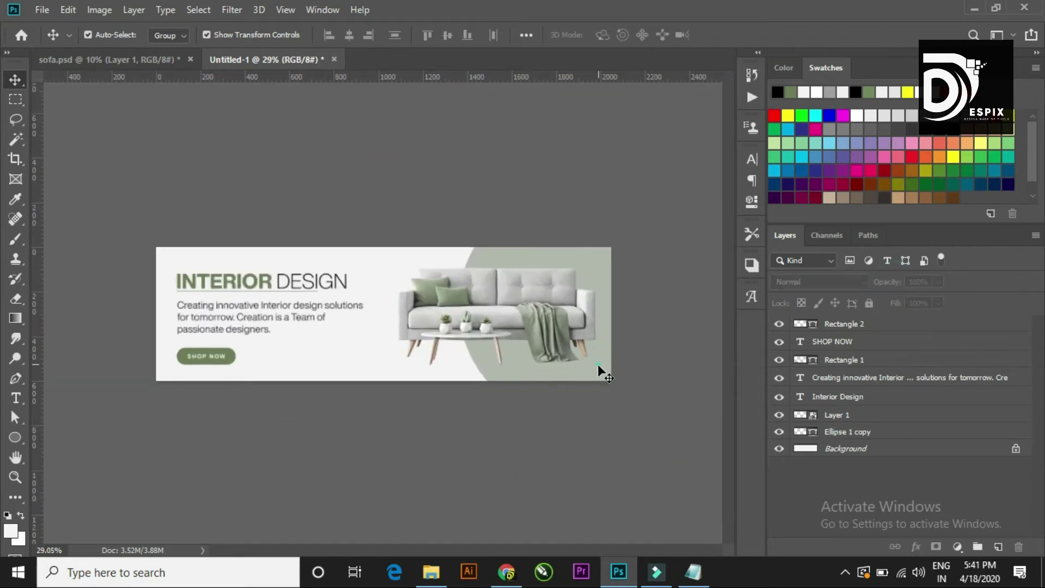
pyautogui.moveTo(599, 370)
pyautogui.mouseDown()
pyautogui.moveTo(452, 325)
pyautogui.moveTo(93, 279)
pyautogui.mouseUp()
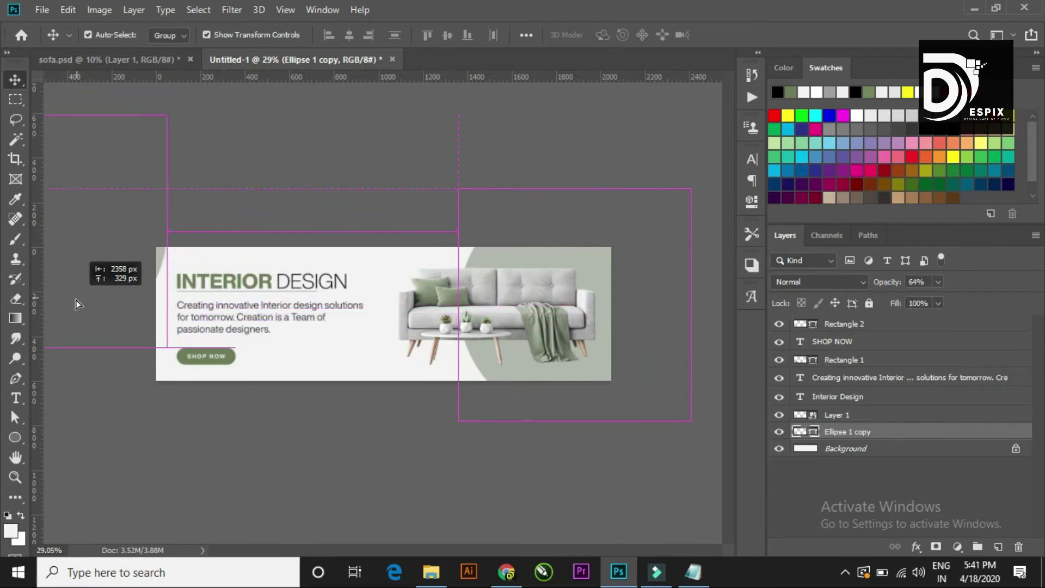
pyautogui.moveTo(93, 279); pyautogui.dragTo(76, 344)
pyautogui.click(268, 222)
pyautogui.scroll(-2, 326, 234)
pyautogui.scroll(-1, 348, 242)
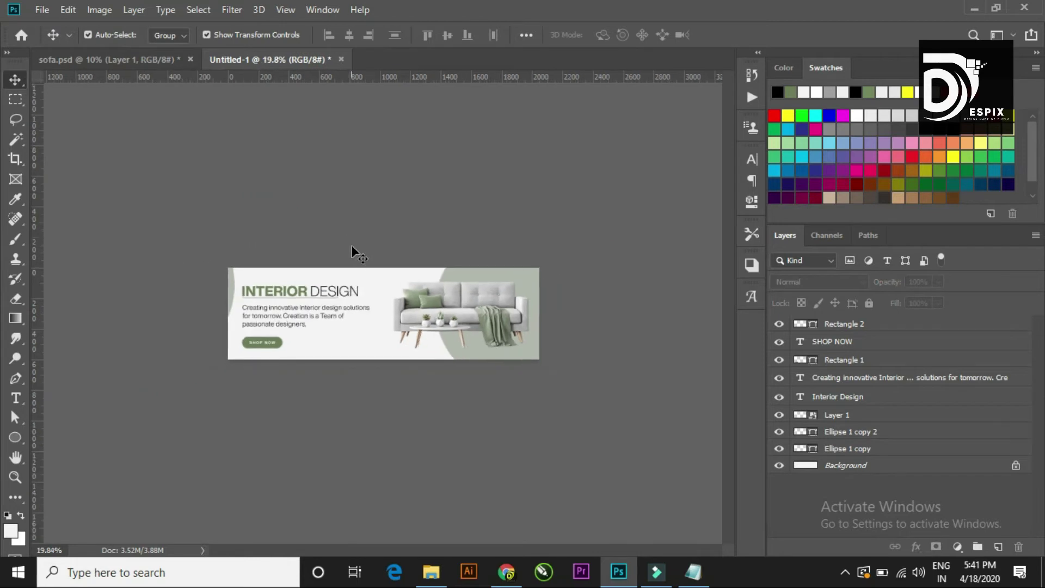
pyautogui.scroll(1, 354, 260)
pyautogui.scroll(2, 355, 260)
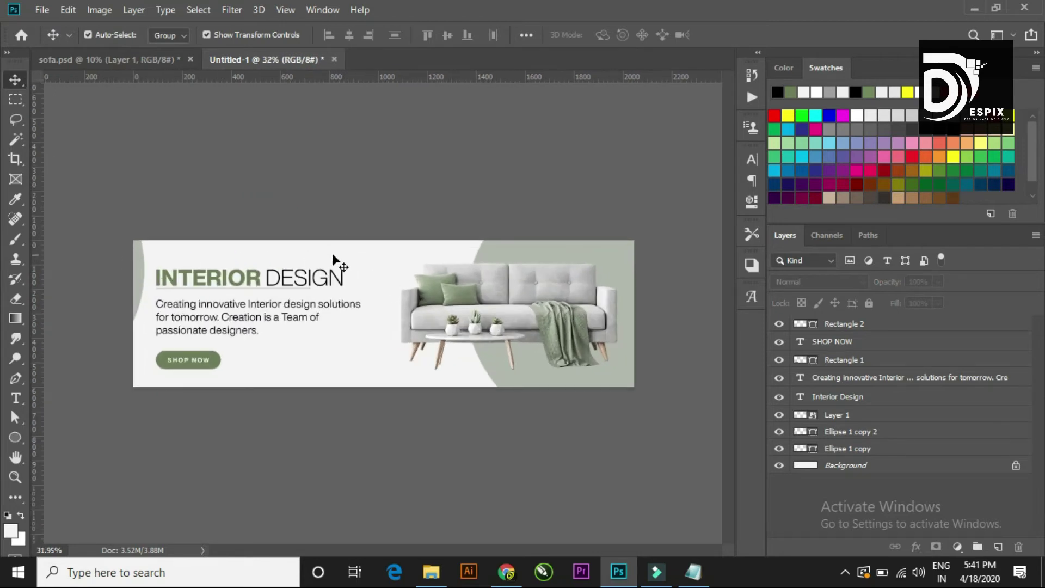
pyautogui.scroll(-3, 561, 208)
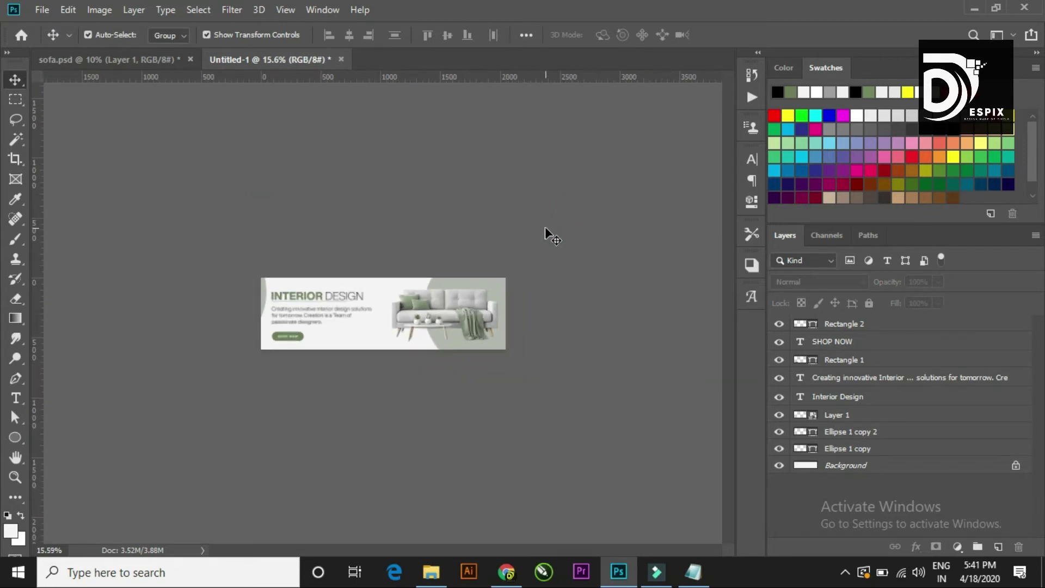
pyautogui.scroll(1, 547, 231)
pyautogui.scroll(2, 544, 230)
pyautogui.scroll(1, 545, 230)
pyautogui.scroll(1, 545, 231)
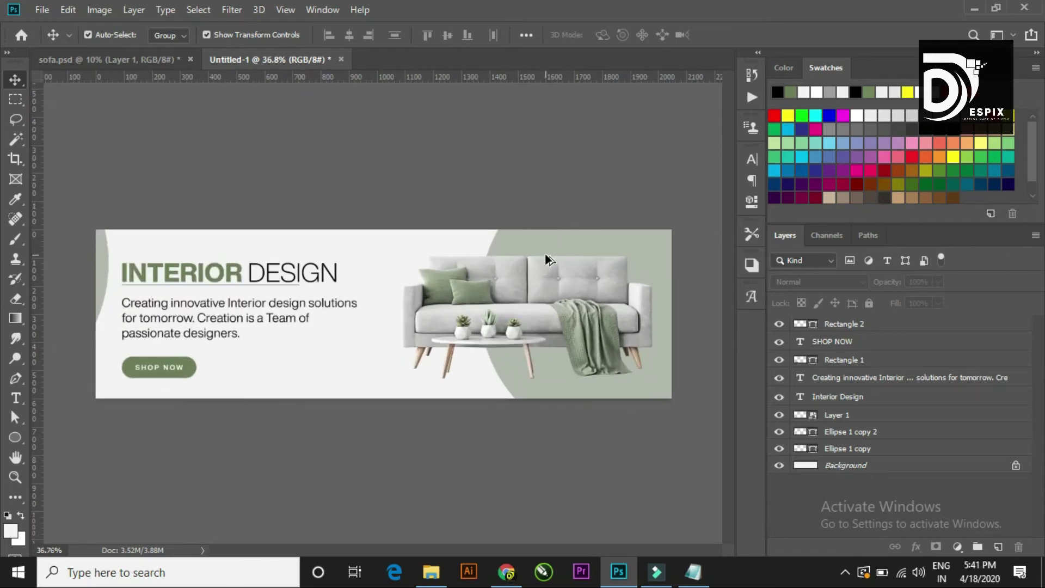
pyautogui.scroll(1, 544, 254)
pyautogui.scroll(-1, 544, 254)
pyautogui.scroll(-1, 544, 253)
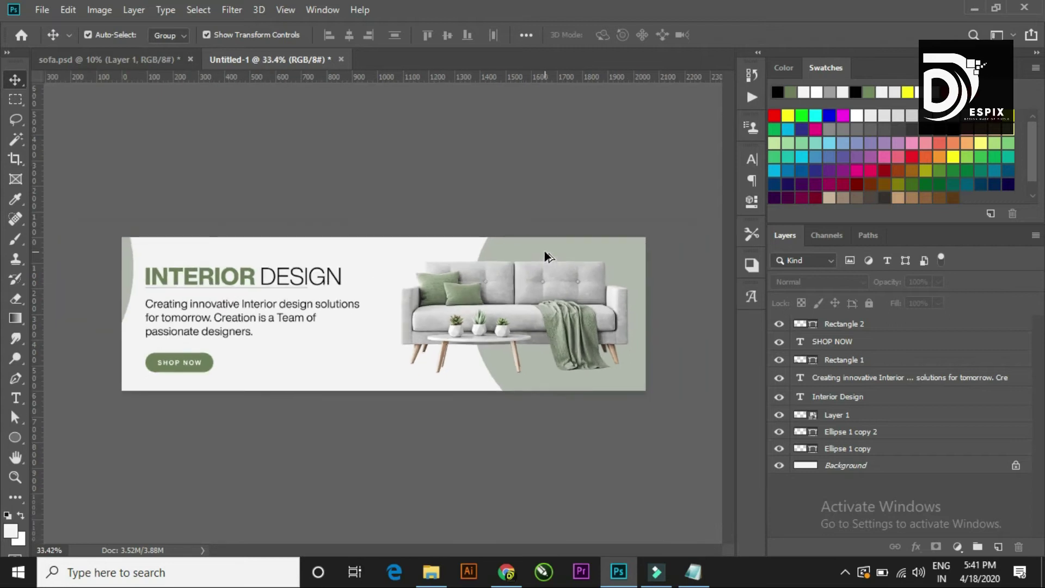
pyautogui.scroll(-1, 545, 252)
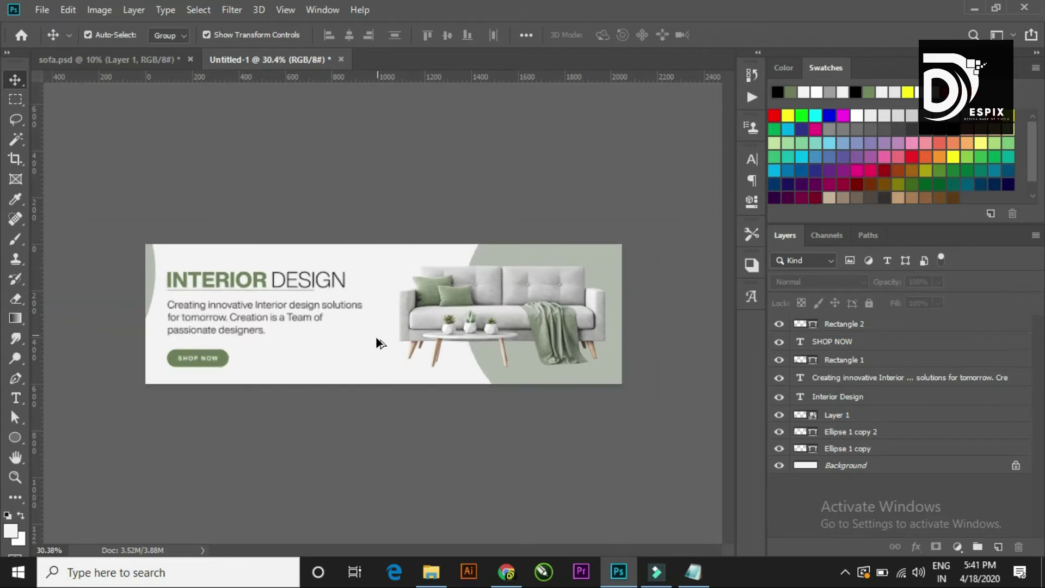
pyautogui.scroll(1, 375, 336)
pyautogui.scroll(1, 376, 340)
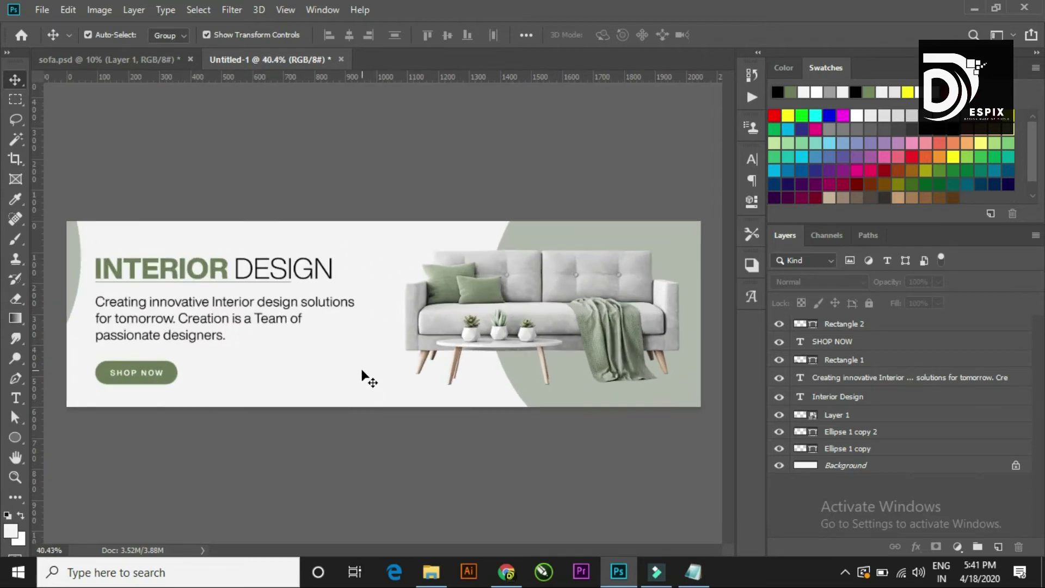
pyautogui.click(861, 466)
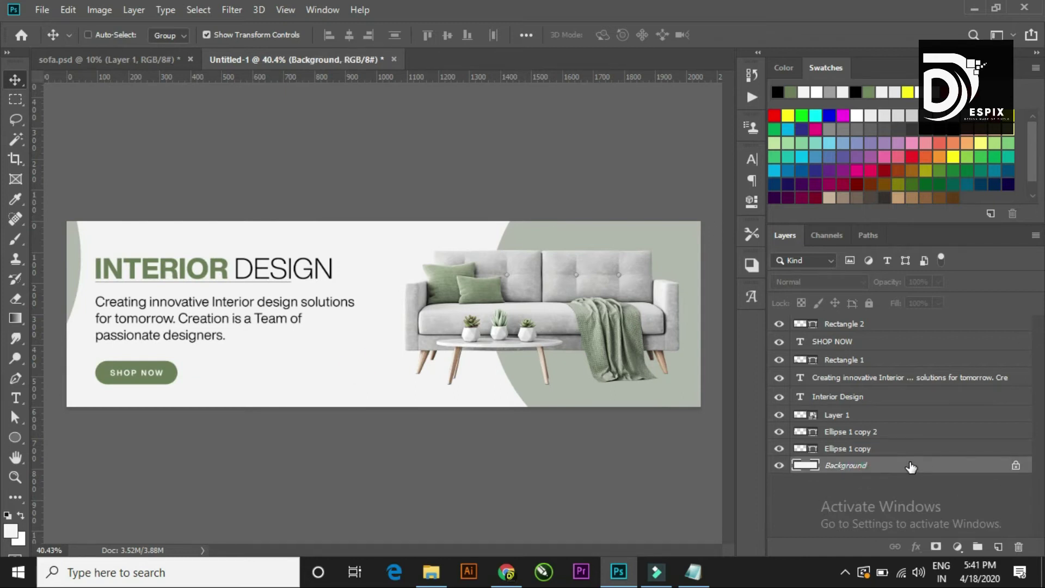
# Step: Duplicate the Background layer and add a Gradient Overlay style to the copy
pyautogui.hotkey('ctrl', 'j')
pyautogui.doubleClick(910, 466)
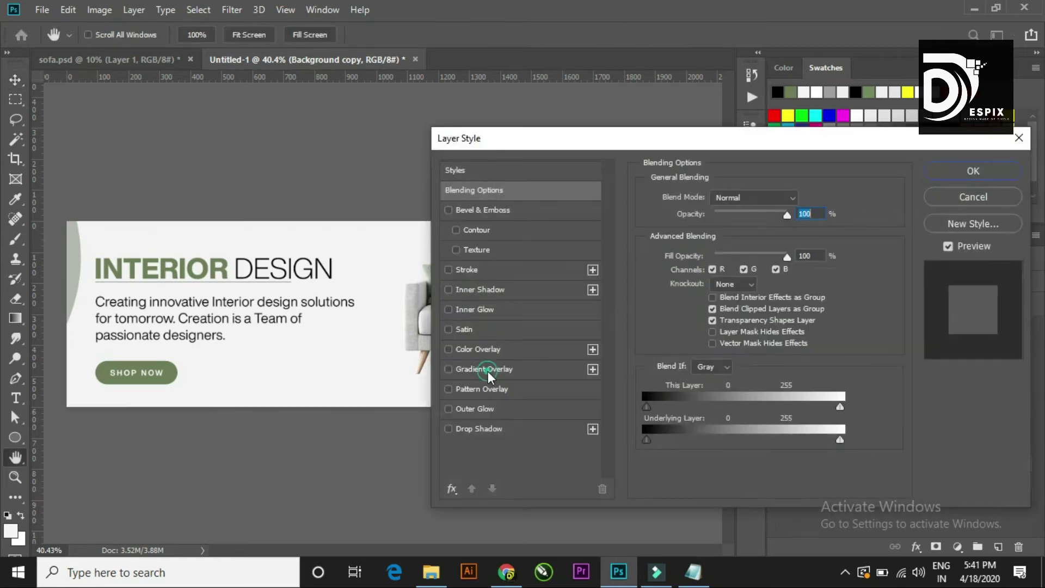
pyautogui.click(487, 370)
pyautogui.moveTo(618, 139); pyautogui.dragTo(691, 108)
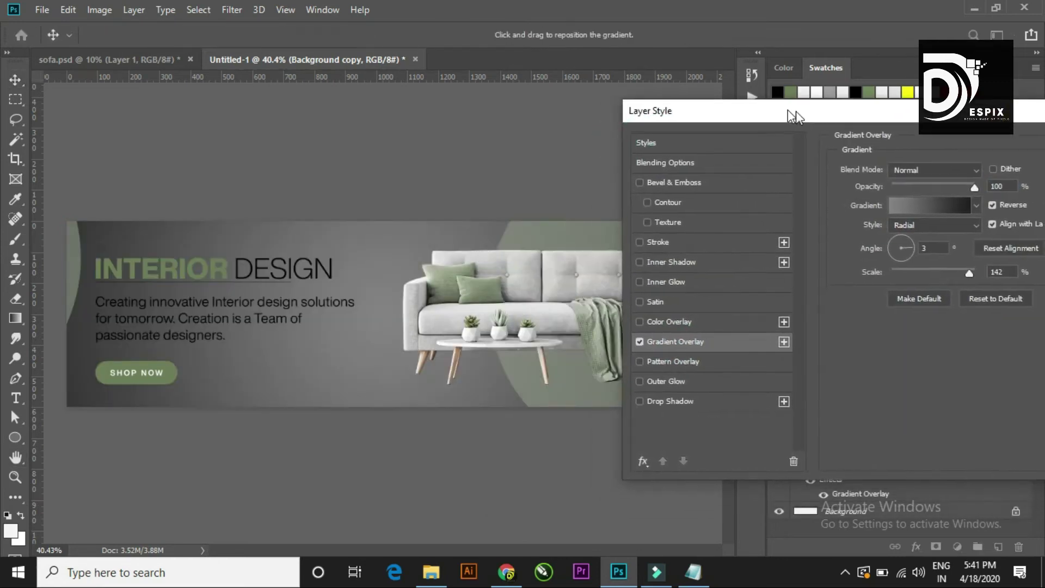
# Step: Set the gradient stops to light gray cdcdcd and white ffffff
pyautogui.click(828, 200)
pyautogui.doubleClick(707, 327)
pyautogui.moveTo(634, 456); pyautogui.dragTo(634, 329)
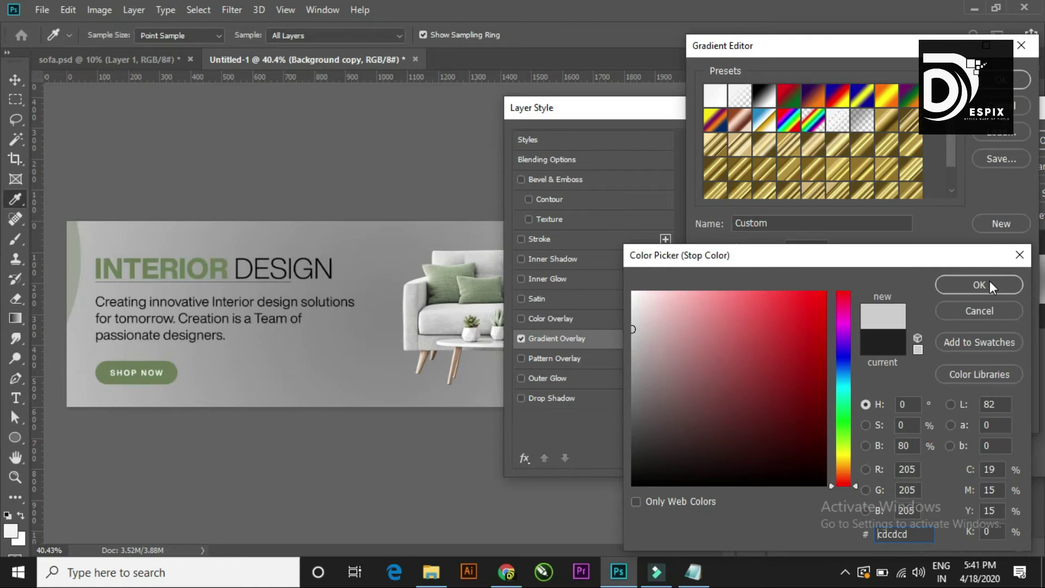
pyautogui.click(990, 284)
pyautogui.click(1015, 327)
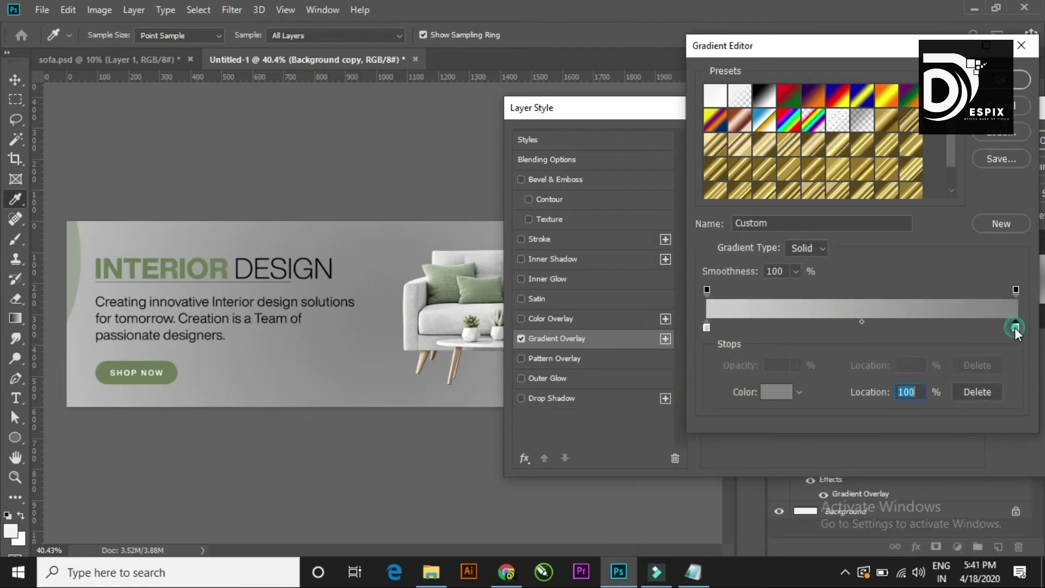
pyautogui.doubleClick(1014, 328)
pyautogui.moveTo(634, 381); pyautogui.dragTo(626, 285)
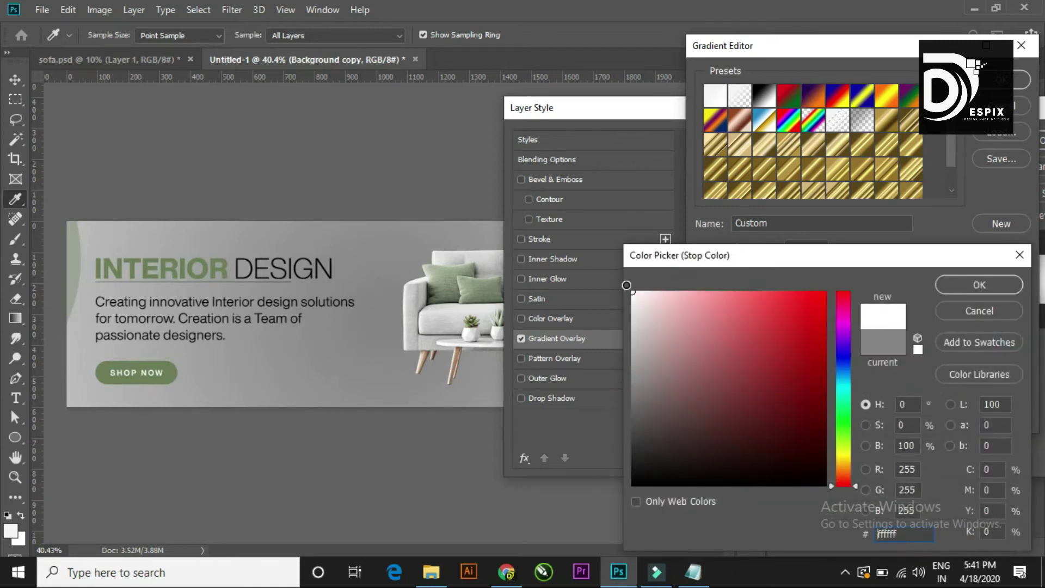
pyautogui.click(959, 281)
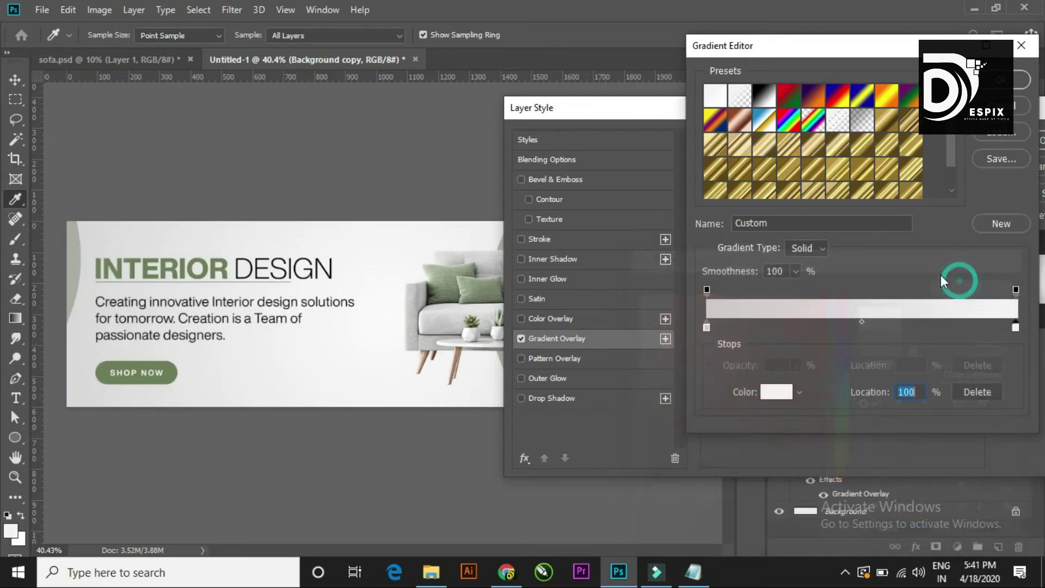
pyautogui.click(1002, 80)
# Step: Turn off Reverse and apply the radial gradient overlay
pyautogui.moveTo(672, 112)
pyautogui.mouseDown()
pyautogui.moveTo(933, 177)
pyautogui.moveTo(691, 132)
pyautogui.mouseUp()
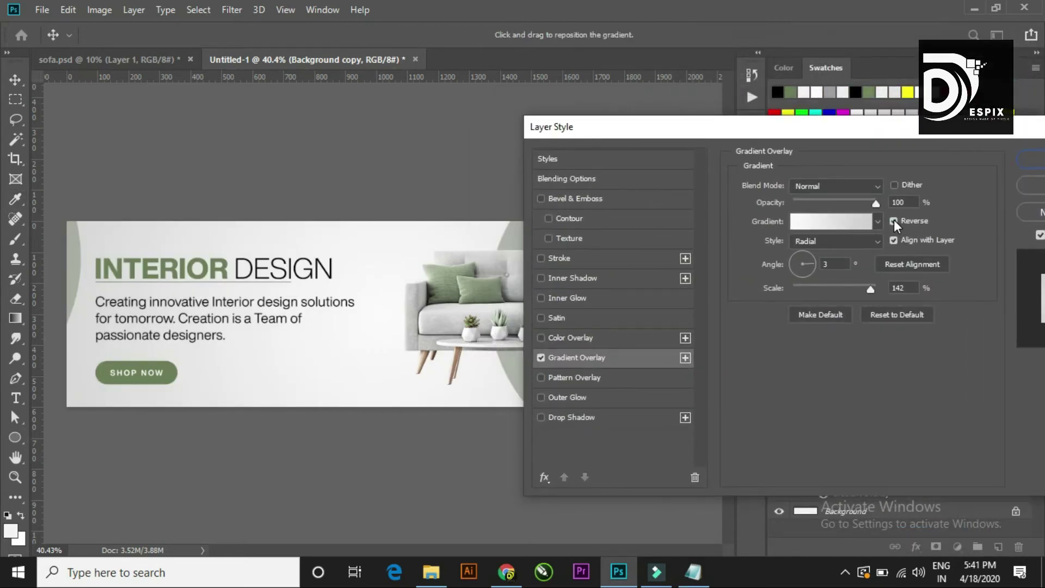
pyautogui.click(894, 221)
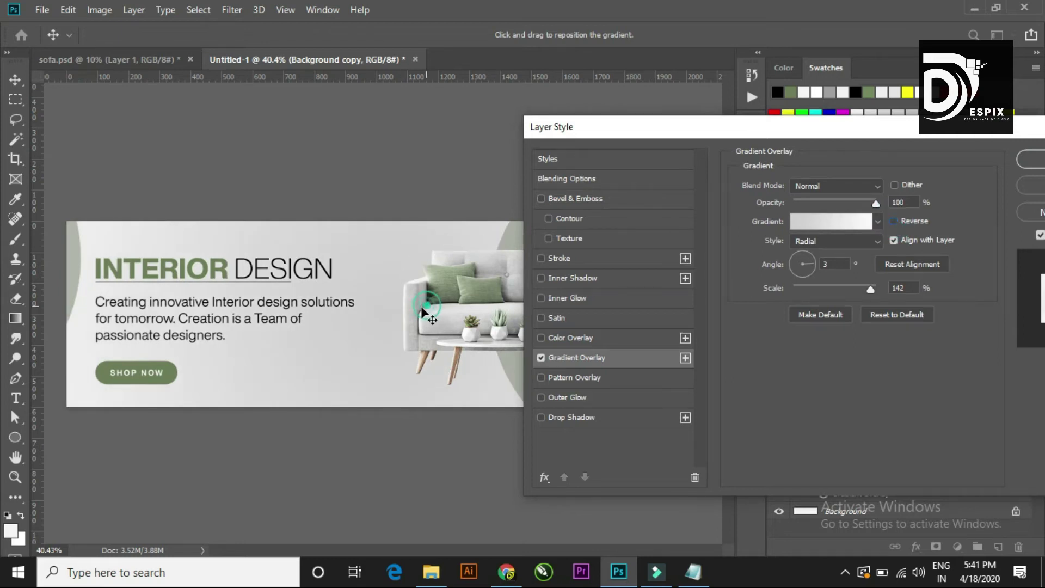
pyautogui.click(1021, 163)
pyautogui.scroll(-2, 590, 226)
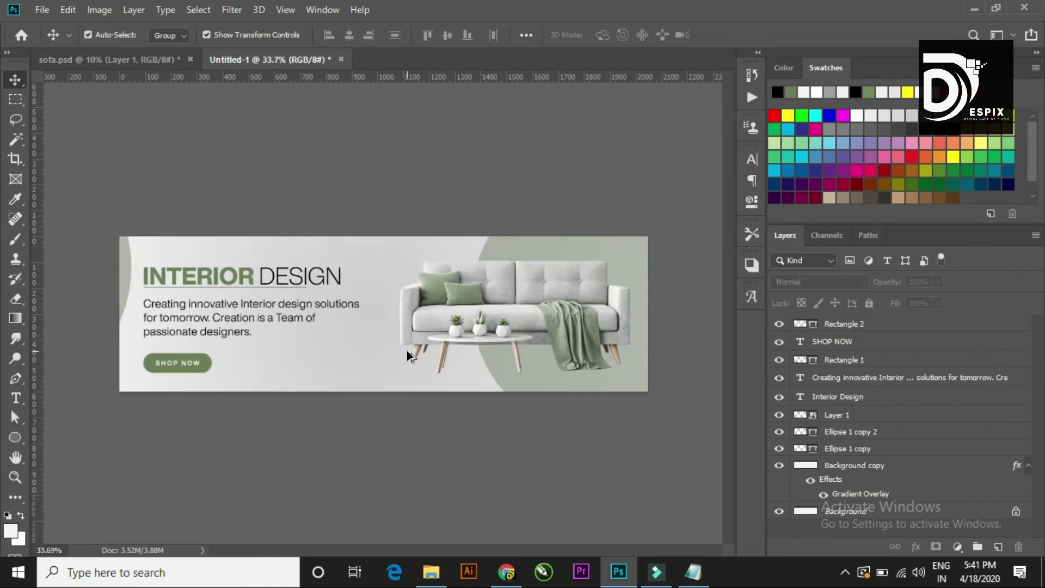
# Step: Change the Background copy gradient overlay's gray stop from cdcdcd to e0e0e0
pyautogui.scroll(2, 406, 351)
pyautogui.click(381, 337)
pyautogui.doubleClick(941, 469)
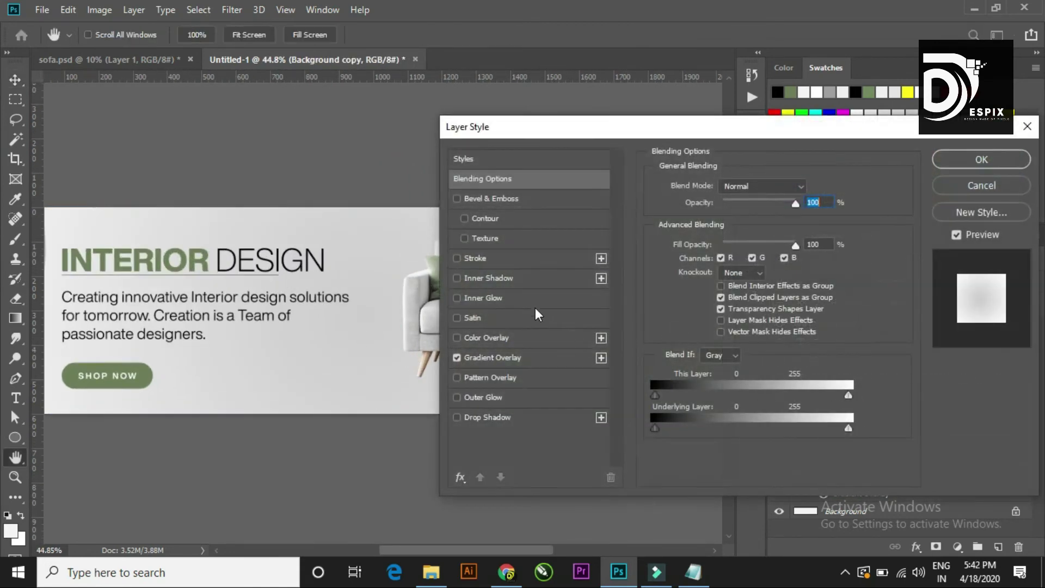
pyautogui.click(523, 358)
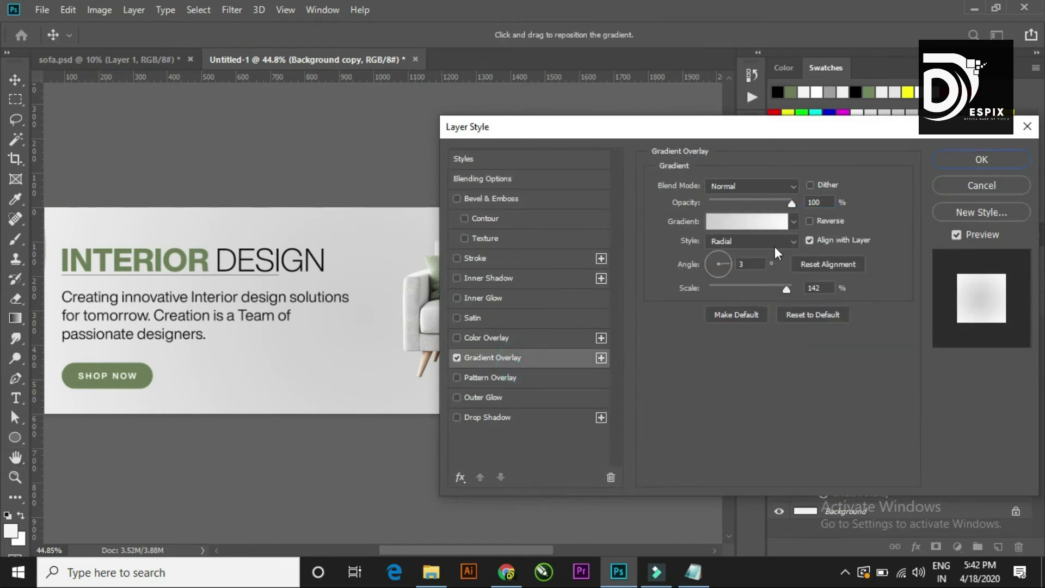
pyautogui.click(762, 222)
pyautogui.doubleClick(707, 328)
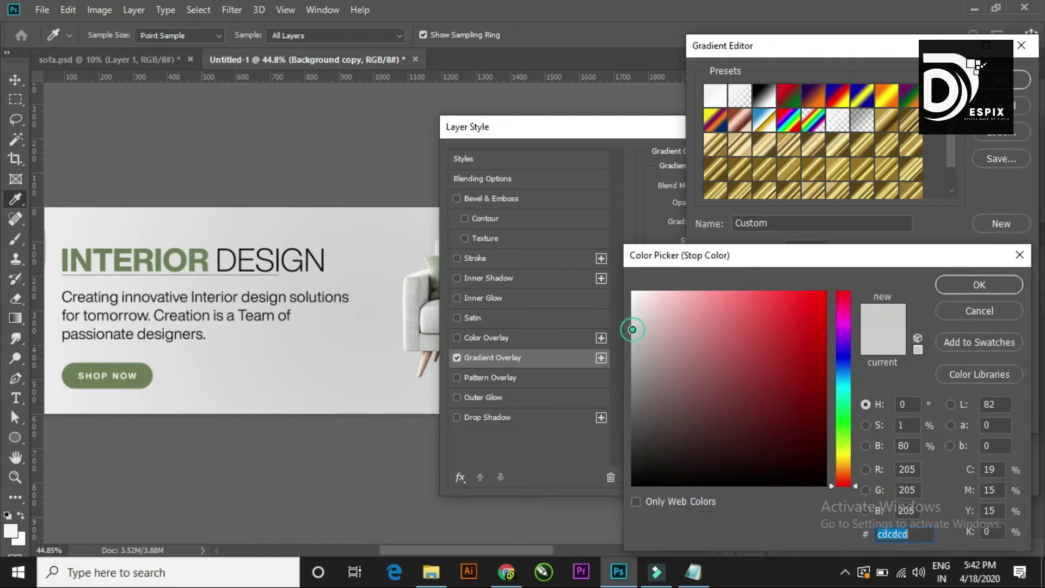
pyautogui.moveTo(633, 330); pyautogui.dragTo(629, 315)
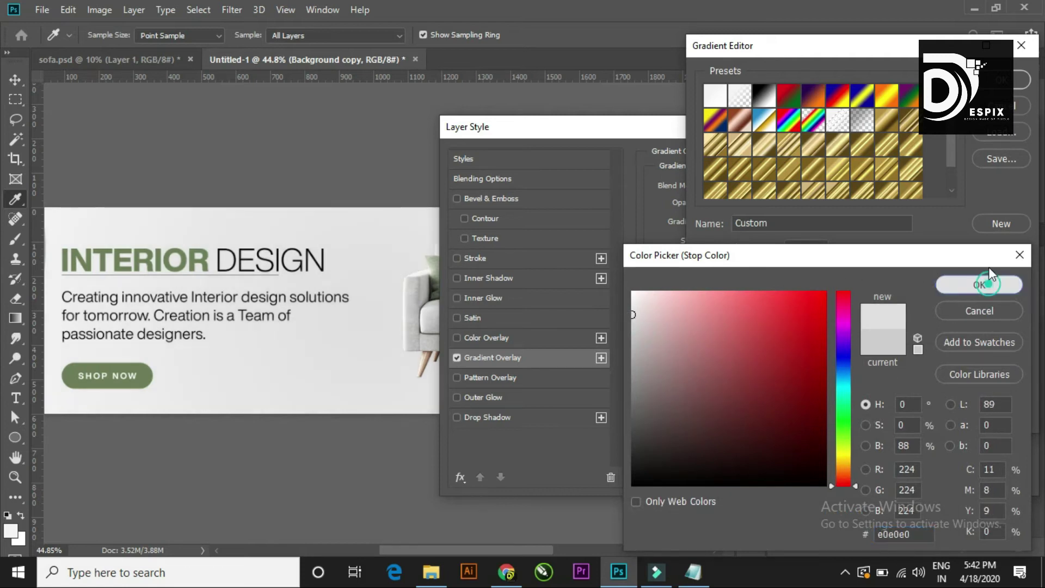
pyautogui.click(979, 285)
pyautogui.click(1001, 79)
pyautogui.click(981, 160)
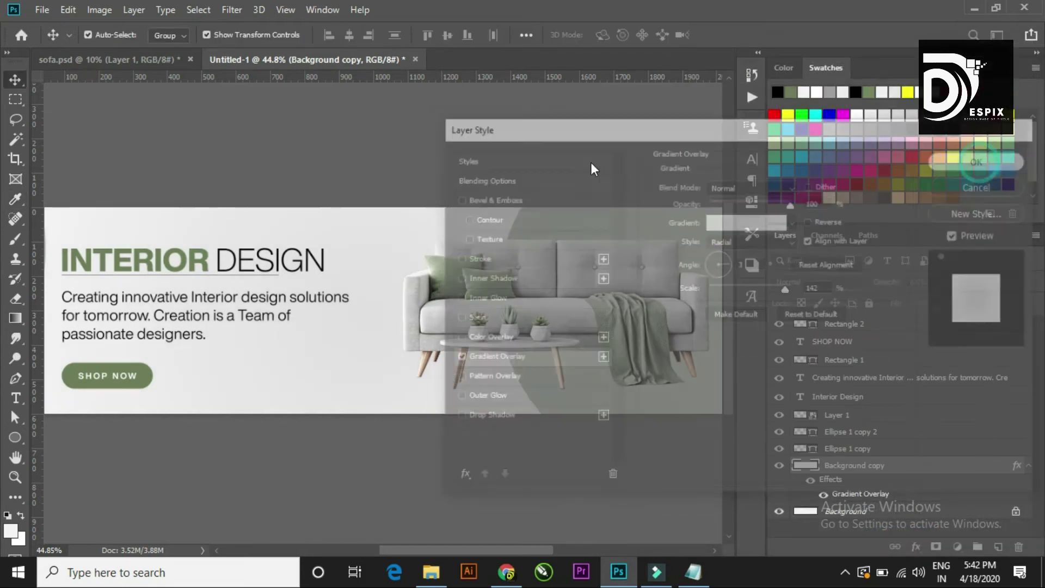
pyautogui.scroll(-5, 555, 218)
# Step: Select Ellipse 1 copy and Ellipse 1 copy 2 and hide both circles
pyautogui.scroll(4, 444, 305)
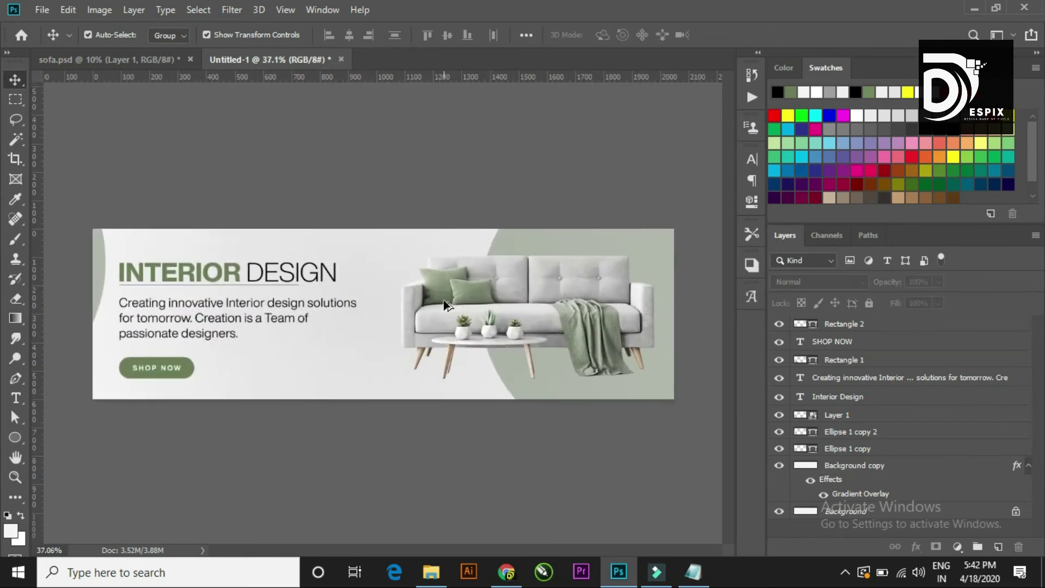
pyautogui.scroll(-3, 506, 260)
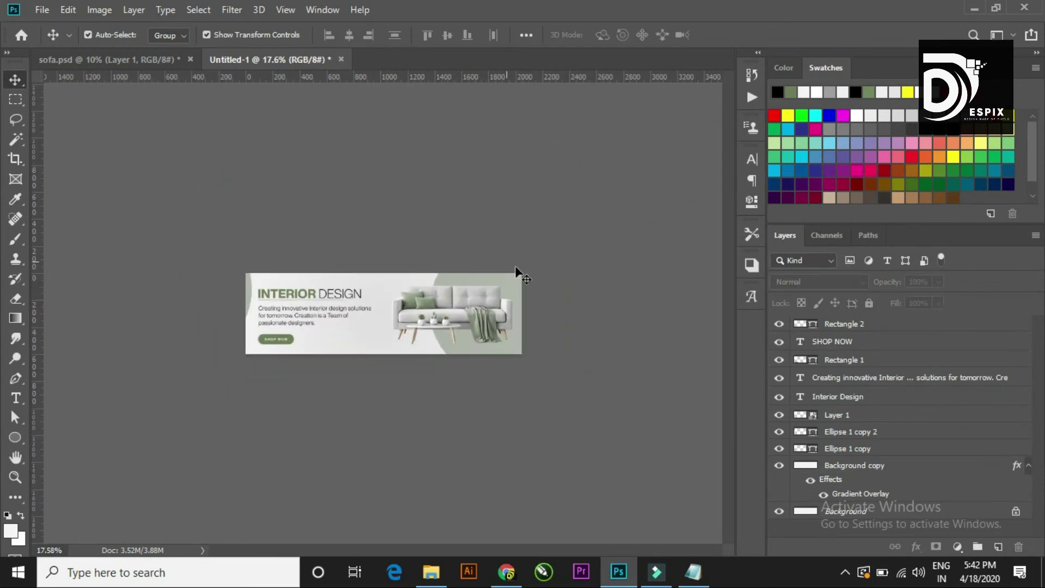
pyautogui.scroll(1, 558, 314)
pyautogui.scroll(-1, 558, 314)
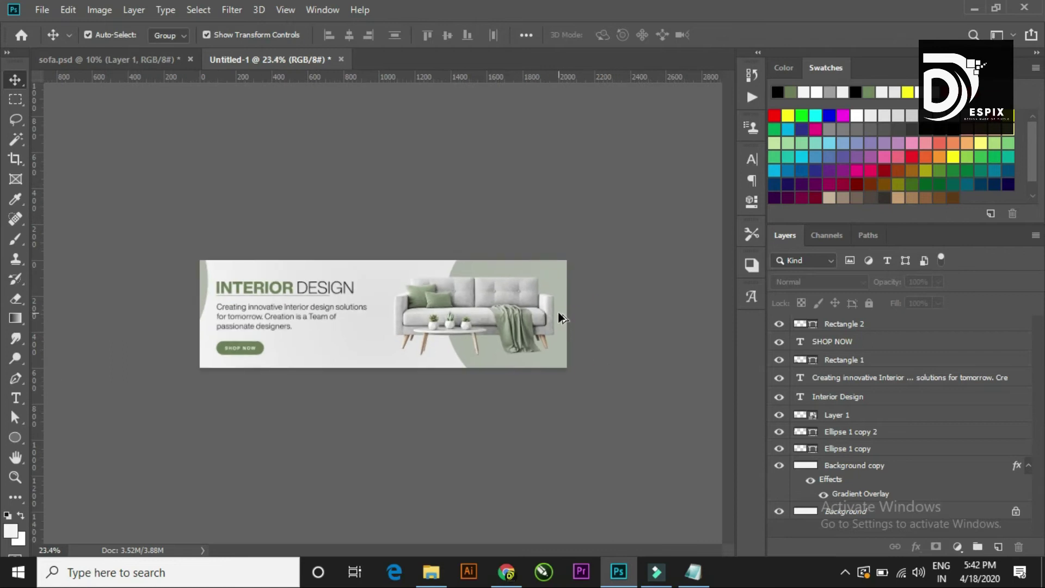
pyautogui.scroll(-1, 558, 314)
pyautogui.scroll(1, 558, 313)
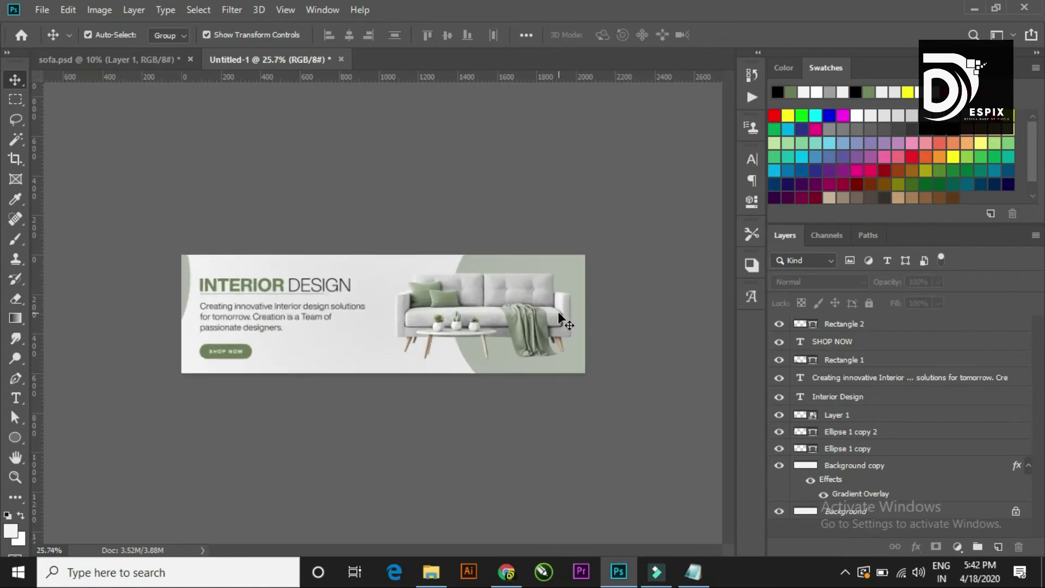
pyautogui.click(575, 267)
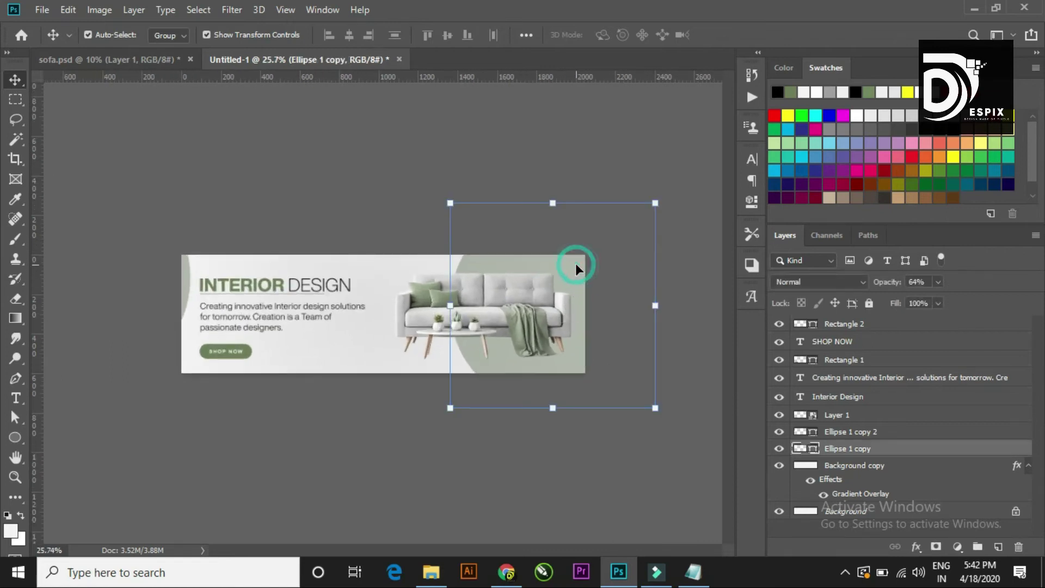
pyautogui.keyDown('shift'); pyautogui.click(183, 273); pyautogui.keyUp('shift')
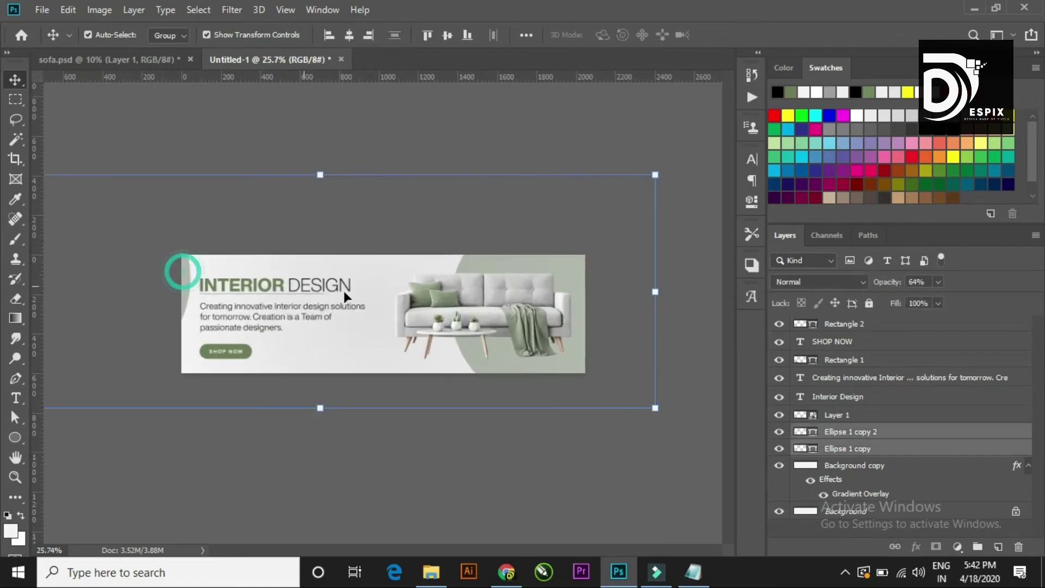
pyautogui.click(783, 445)
# Step: Deselect the circles, then select the Ellipse 1 copy 2 layer alone
pyautogui.click(449, 213)
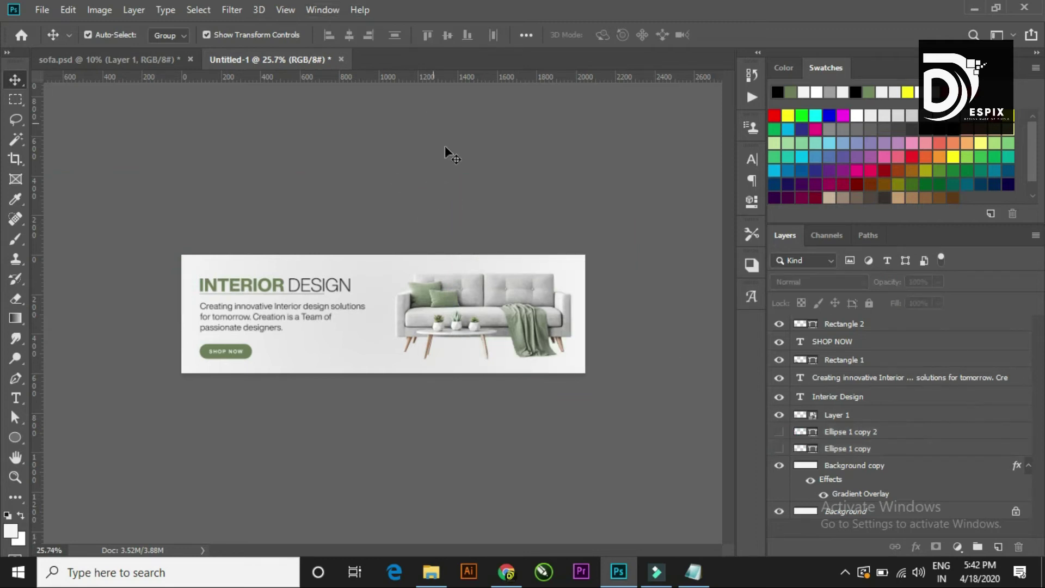
pyautogui.keyDown('alt'); pyautogui.scroll(2, 416, 237); pyautogui.keyUp('alt')
pyautogui.keyDown('alt'); pyautogui.scroll(-1, 417, 237); pyautogui.keyUp('alt')
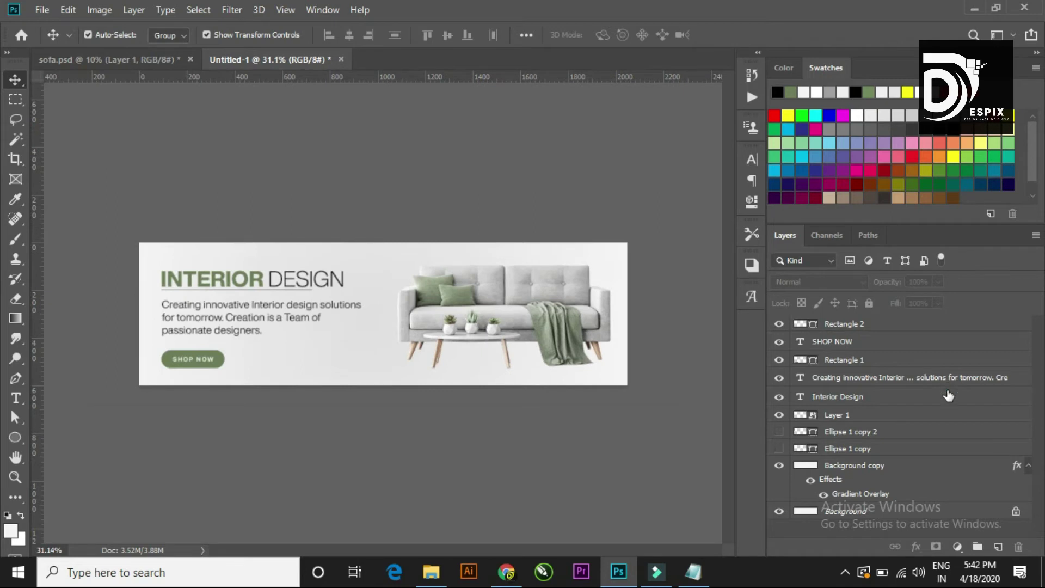
pyautogui.click(929, 432)
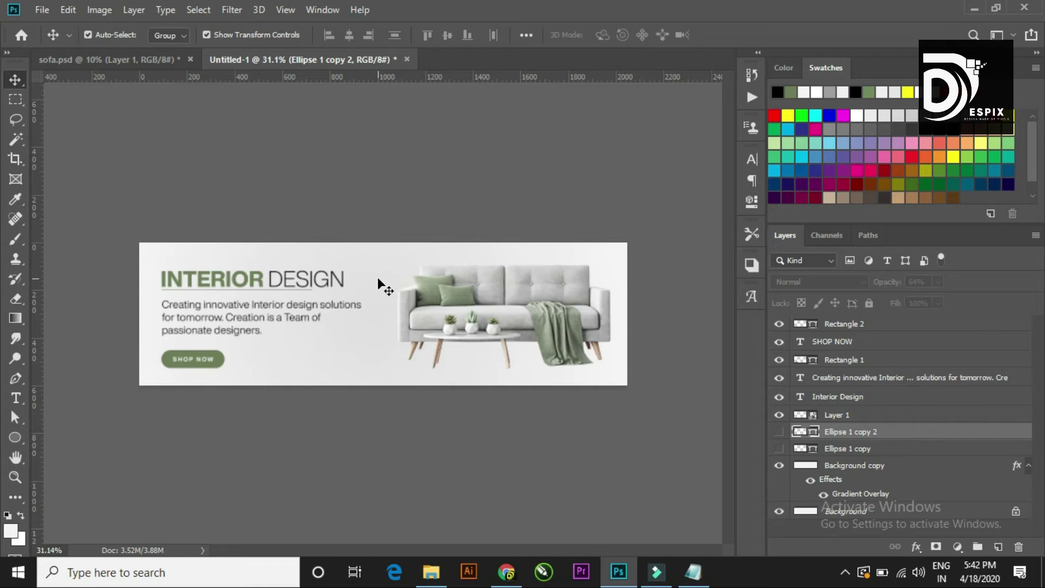
# Step: Add a large letter 'S' text layer, about 446 pt, beside the description text
pyautogui.press('t')
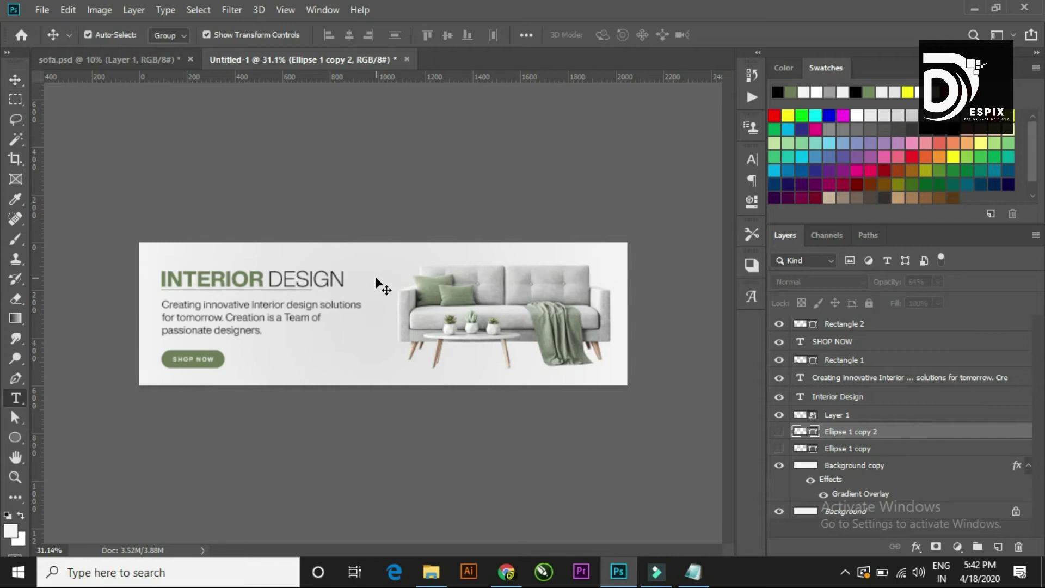
pyautogui.click(375, 275)
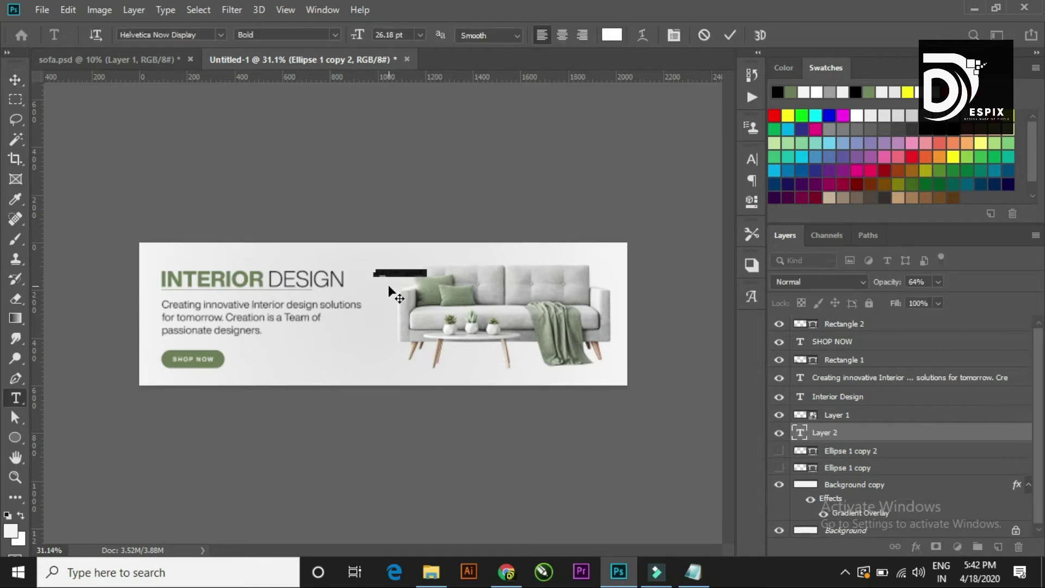
pyautogui.press('BackSpace')
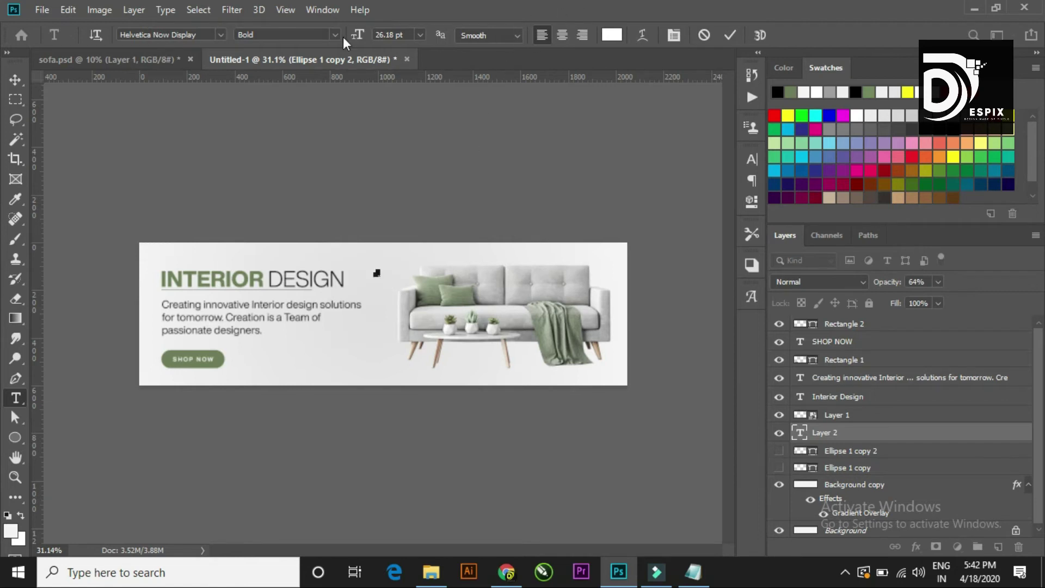
pyautogui.moveTo(358, 34); pyautogui.dragTo(414, 35)
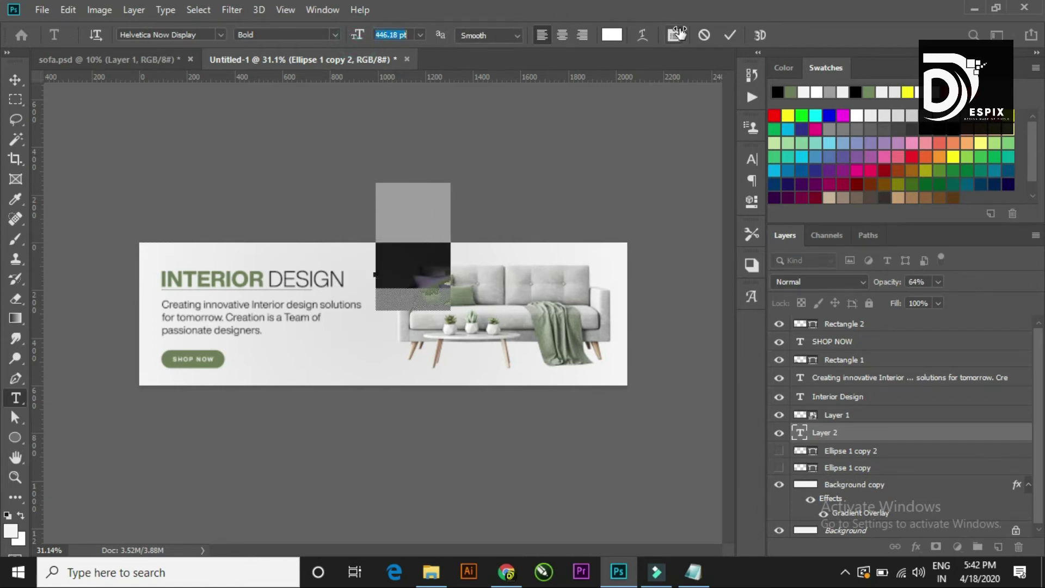
pyautogui.write('s')
pyautogui.click(15, 80)
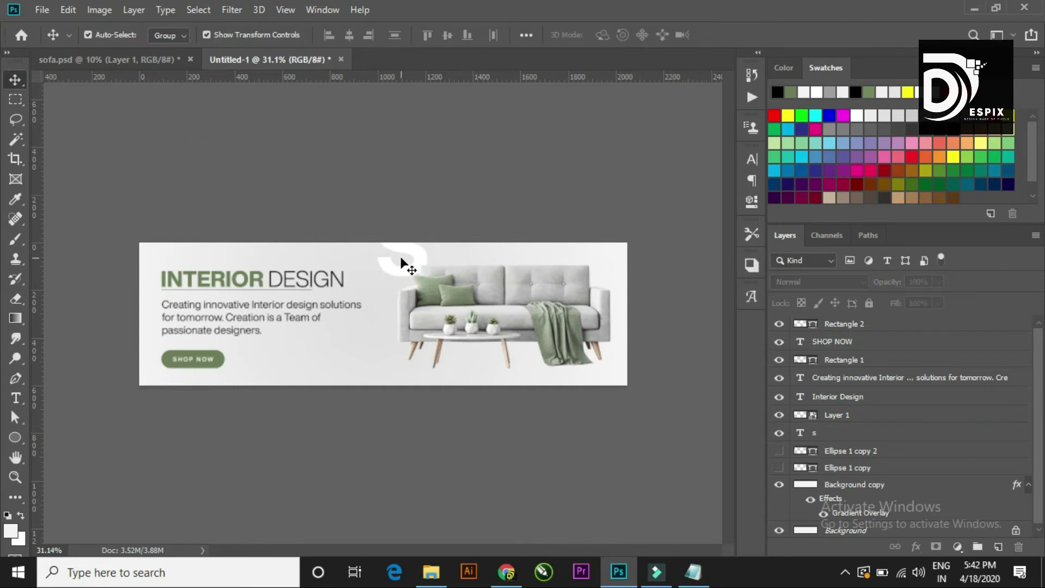
pyautogui.moveTo(411, 245); pyautogui.dragTo(350, 346)
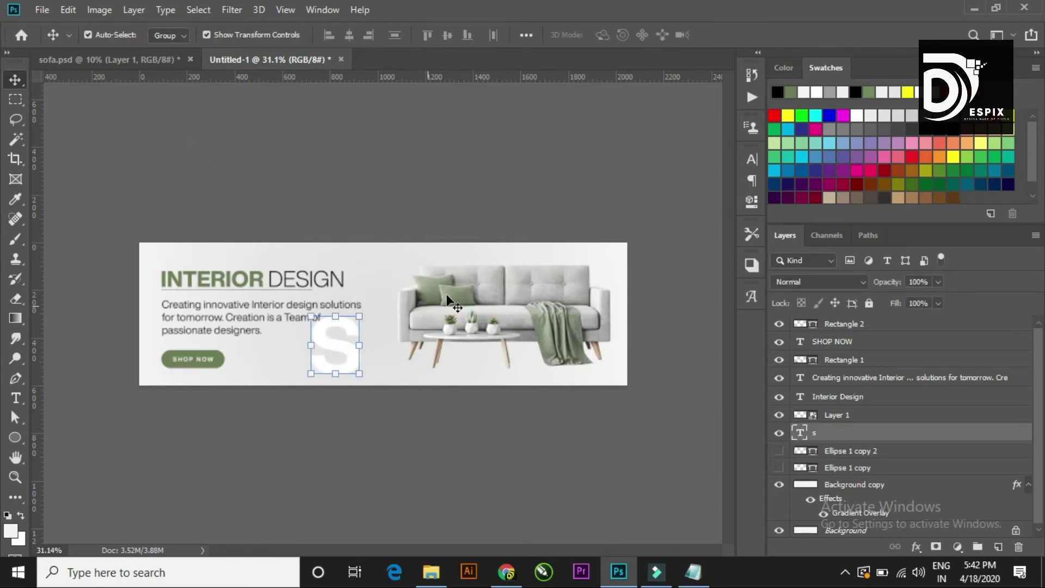
# Step: Set the S to Kristopher Regular, 703 pt, in the Shop Now green (6d7d58)
pyautogui.click(751, 160)
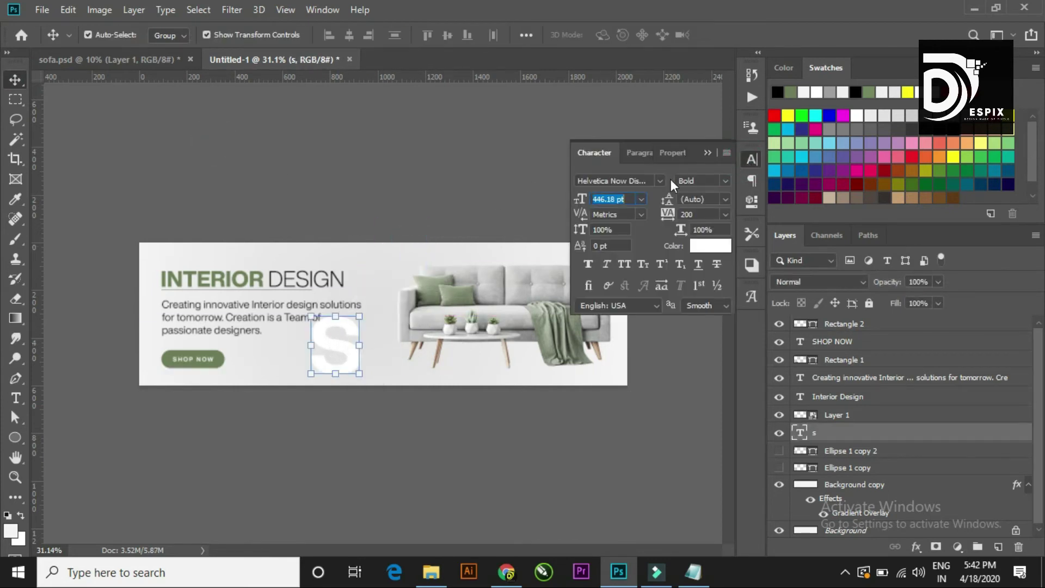
pyautogui.click(658, 180)
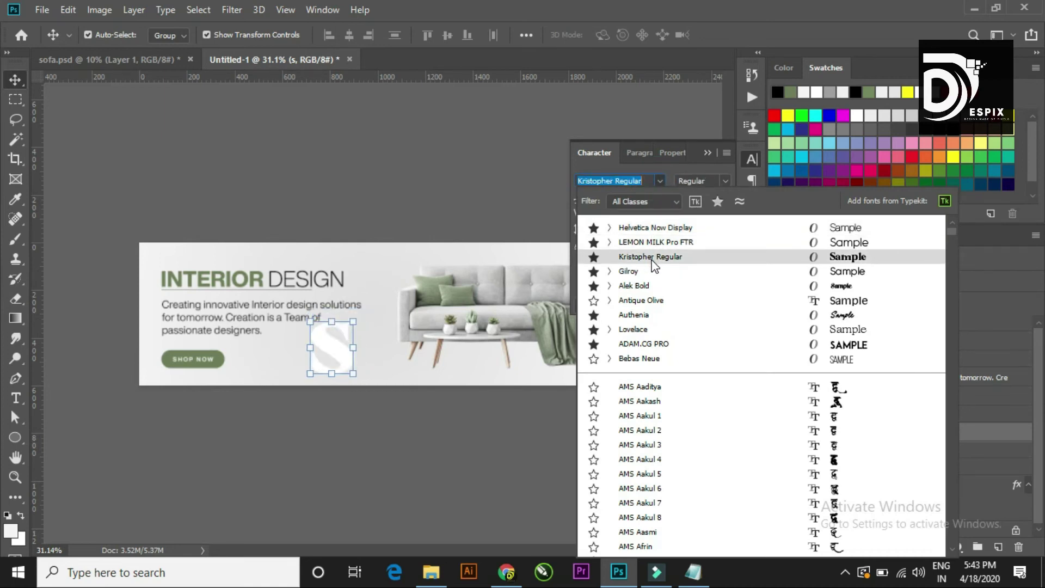
pyautogui.click(651, 259)
pyautogui.moveTo(580, 202); pyautogui.dragTo(774, 199)
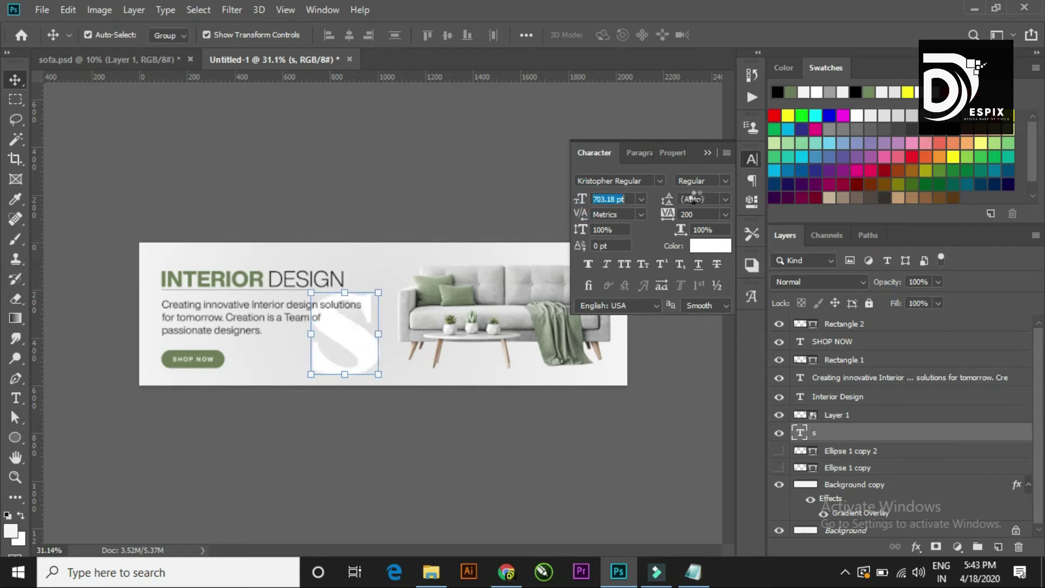
pyautogui.click(705, 247)
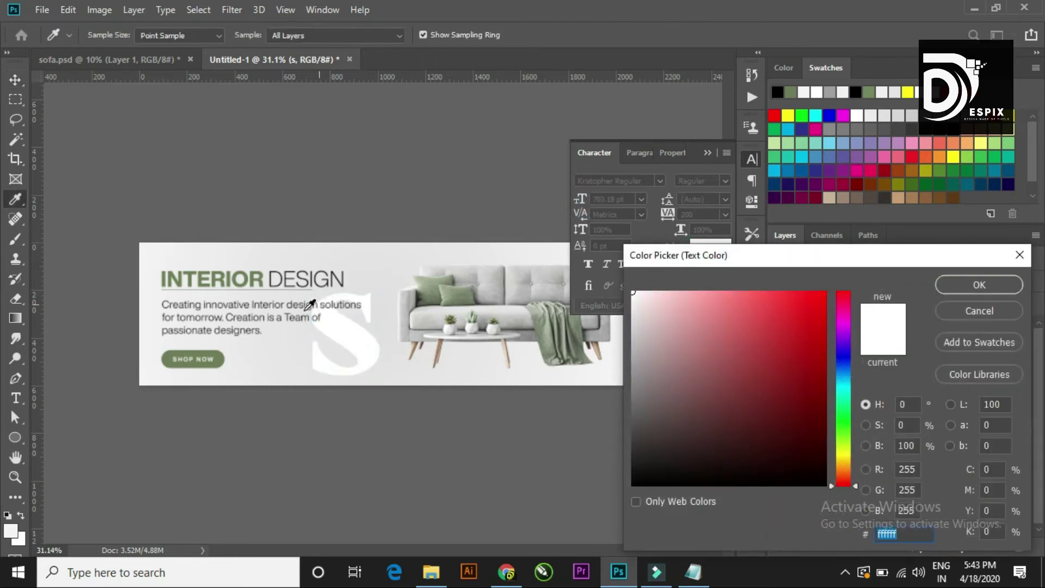
pyautogui.click(223, 356)
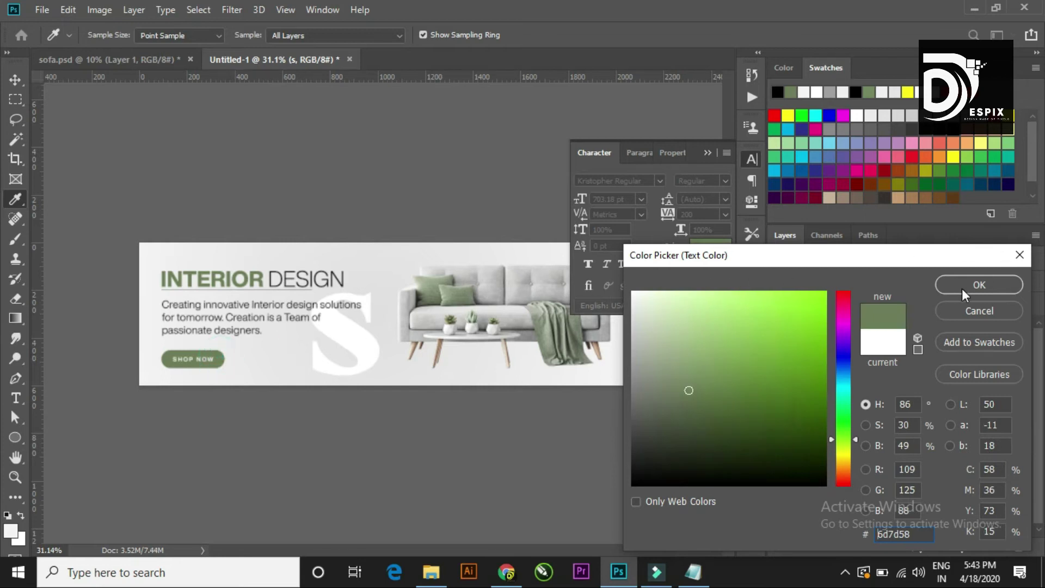
pyautogui.click(962, 287)
pyautogui.click(707, 153)
pyautogui.click(433, 119)
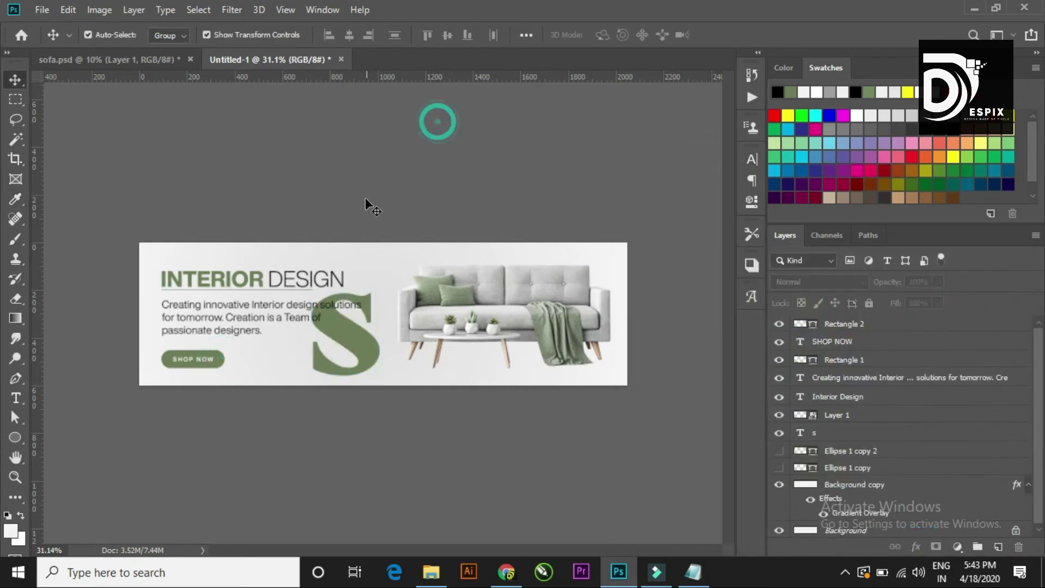
# Step: Scale the green S to about 245% and position it at the banner's left edge
pyautogui.click(358, 357)
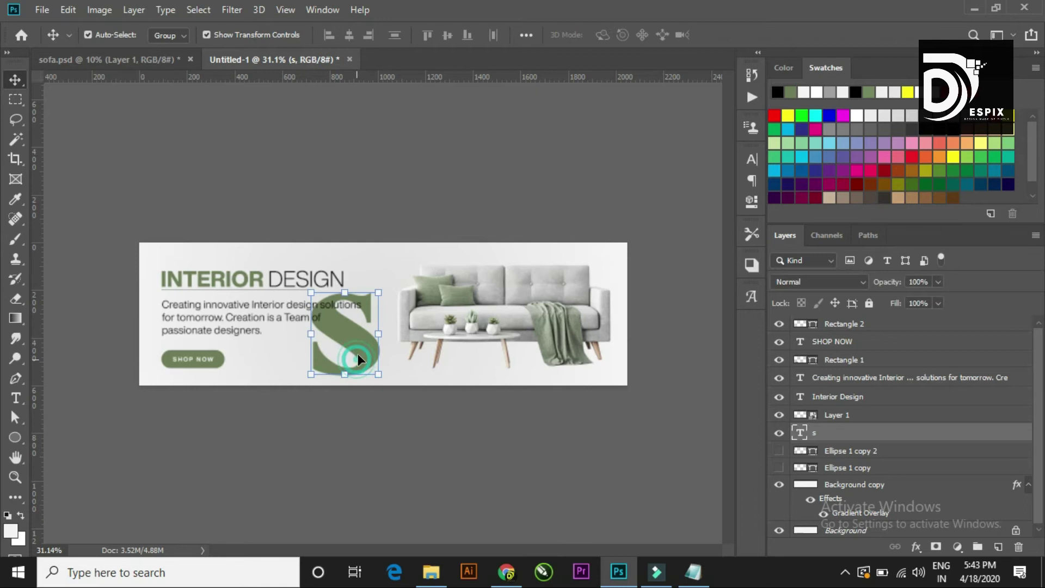
pyautogui.moveTo(379, 294); pyautogui.dragTo(490, 158)
pyautogui.moveTo(306, 342)
pyautogui.mouseDown()
pyautogui.moveTo(267, 383)
pyautogui.moveTo(217, 304)
pyautogui.mouseUp()
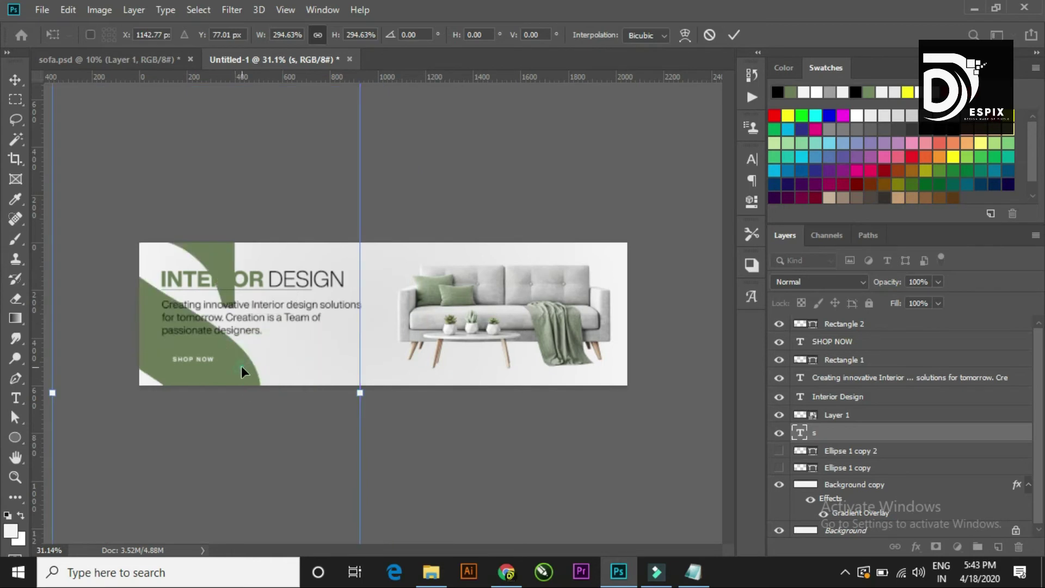
pyautogui.moveTo(216, 304); pyautogui.dragTo(229, 376)
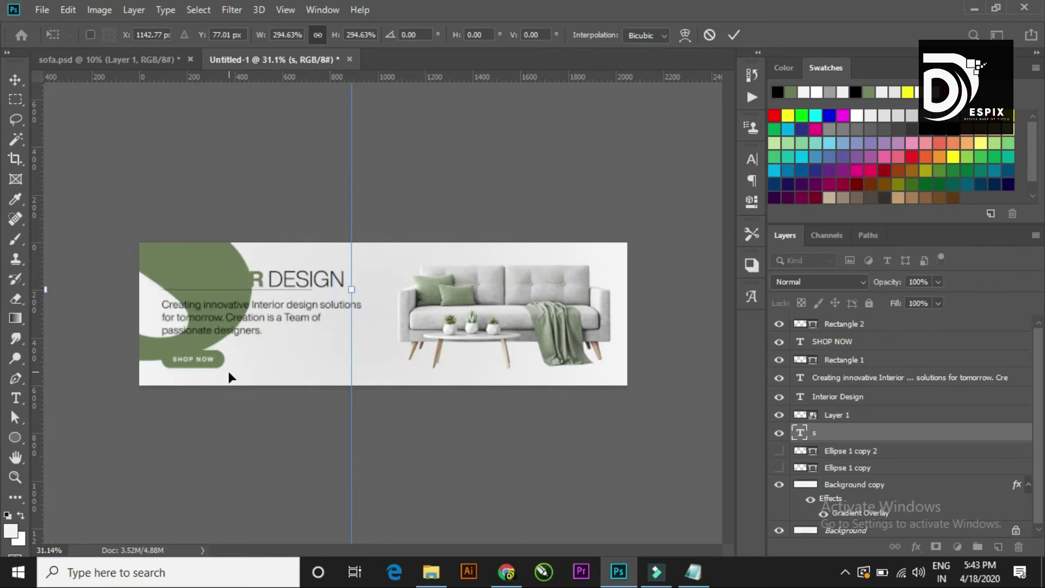
pyautogui.moveTo(214, 312)
pyautogui.mouseDown()
pyautogui.moveTo(250, 342)
pyautogui.moveTo(244, 334)
pyautogui.moveTo(283, 332)
pyautogui.mouseUp()
pyautogui.moveTo(283, 334); pyautogui.dragTo(301, 344)
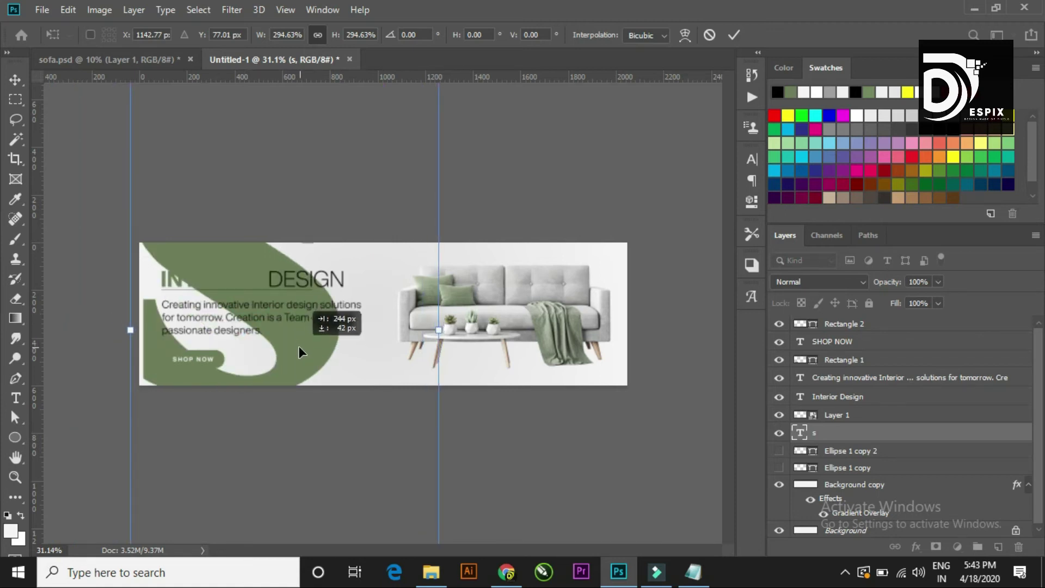
pyautogui.hotkey('ctrl', '-')
pyautogui.hotkey('ctrl', '-')
pyautogui.moveTo(410, 129); pyautogui.dragTo(411, 155)
pyautogui.moveTo(338, 329)
pyautogui.mouseDown()
pyautogui.moveTo(308, 338)
pyautogui.moveTo(321, 338)
pyautogui.mouseUp()
pyautogui.hotkey('shift', 'Left')
pyautogui.hotkey('shift', 'Left')
pyautogui.hotkey('shift', 'Left')
pyautogui.hotkey('shift', 'Left')
pyautogui.hotkey('shift', 'Up')
pyautogui.hotkey('shift', 'Up')
pyautogui.hotkey('shift', 'Up')
pyautogui.hotkey('shift', 'Up')
pyautogui.hotkey('shift', 'Up')
pyautogui.hotkey('shift', 'Up')
pyautogui.hotkey('shift', 'Up')
pyautogui.hotkey('shift', 'Up')
pyautogui.hotkey('shift', 'Left')
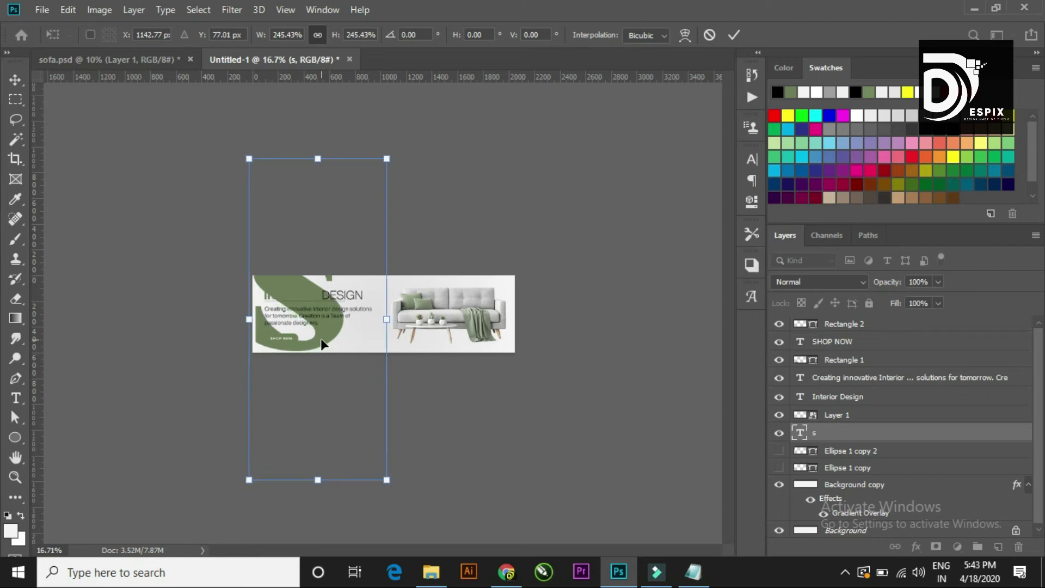
pyautogui.hotkey('shift', 'Left')
pyautogui.hotkey('shift', 'Left')
pyautogui.hotkey('shift', 'Left')
pyautogui.hotkey('shift', 'Left')
pyautogui.hotkey('shift', 'Left')
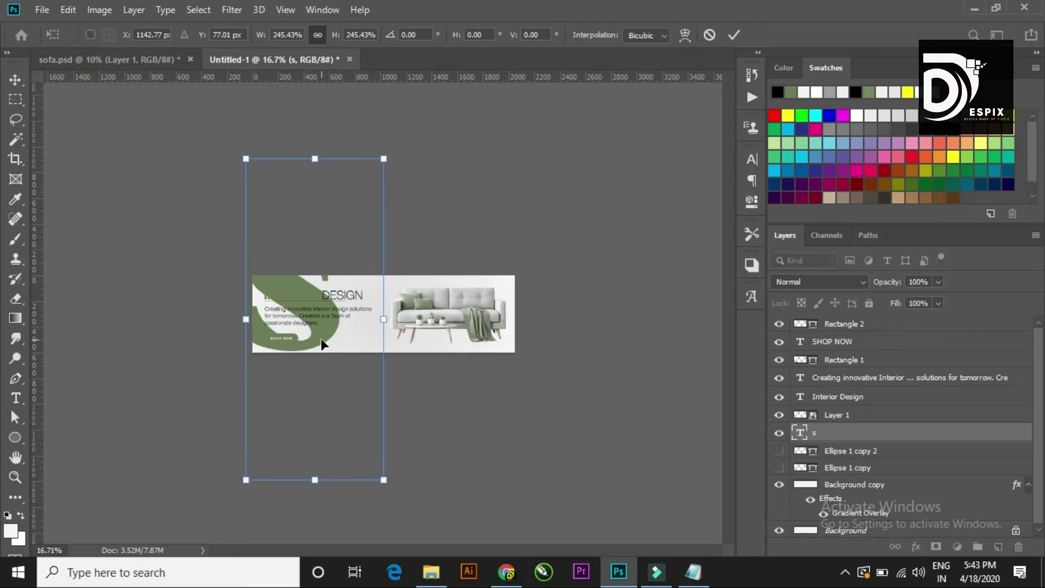
pyautogui.click(733, 34)
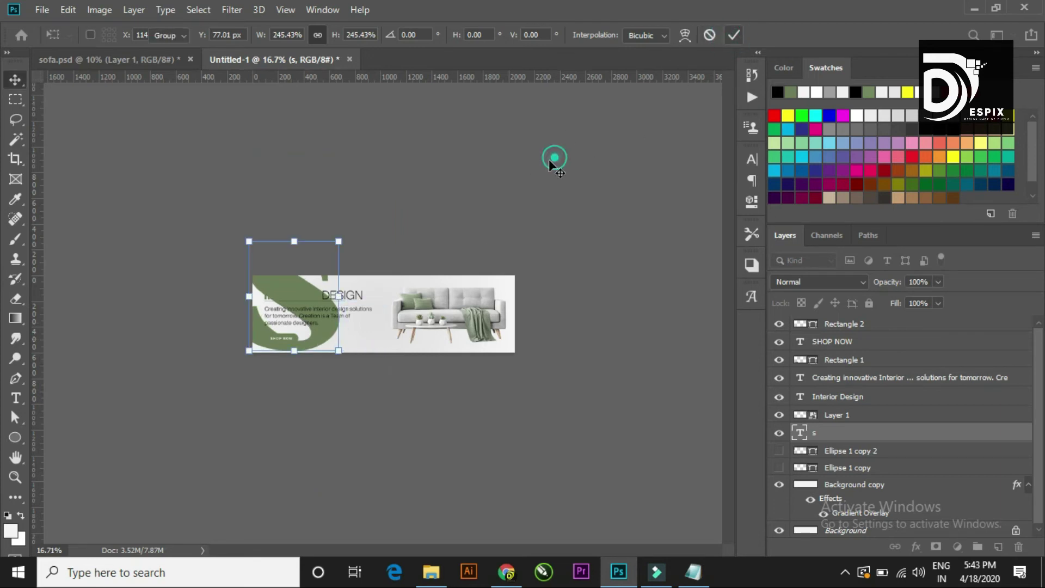
# Step: Fade the S layer to 26% opacity
pyautogui.scroll(3, 384, 315)
pyautogui.scroll(-1, 326, 315)
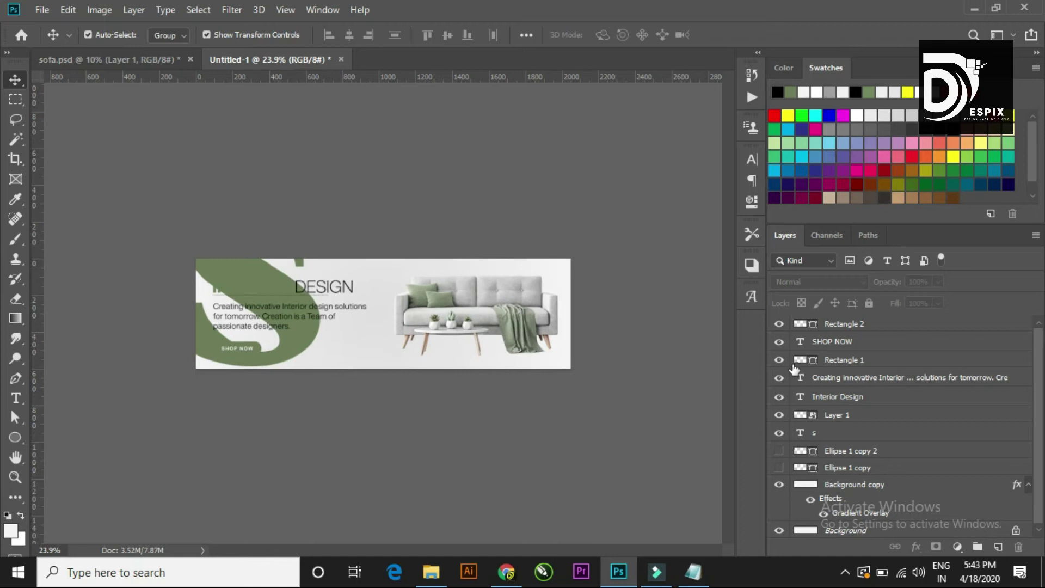
pyautogui.click(850, 434)
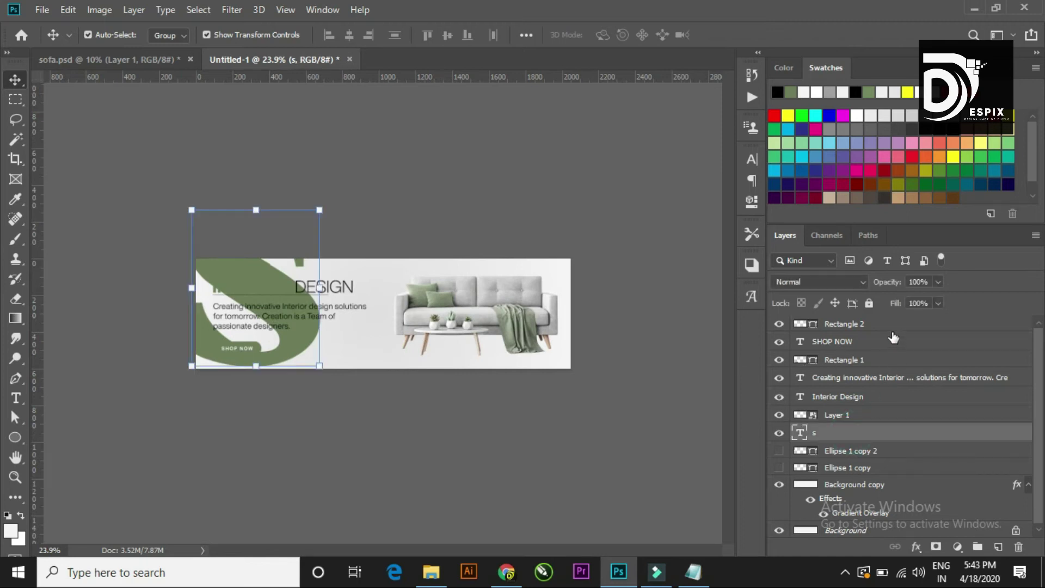
pyautogui.moveTo(888, 291); pyautogui.dragTo(833, 292)
# Step: Duplicate the faded S and drag the copy toward the banner's right side
pyautogui.click(450, 224)
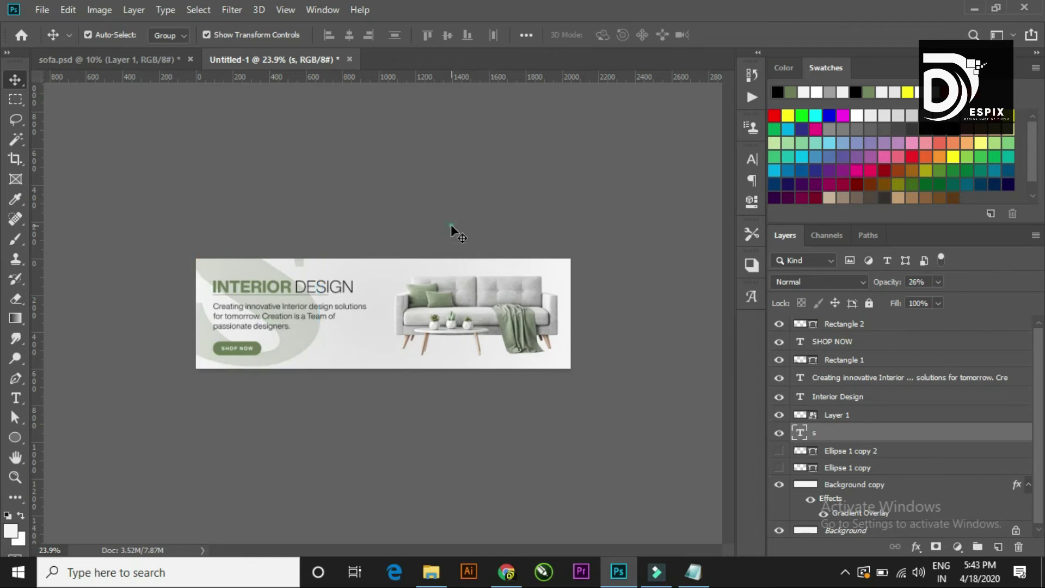
pyautogui.scroll(2, 336, 329)
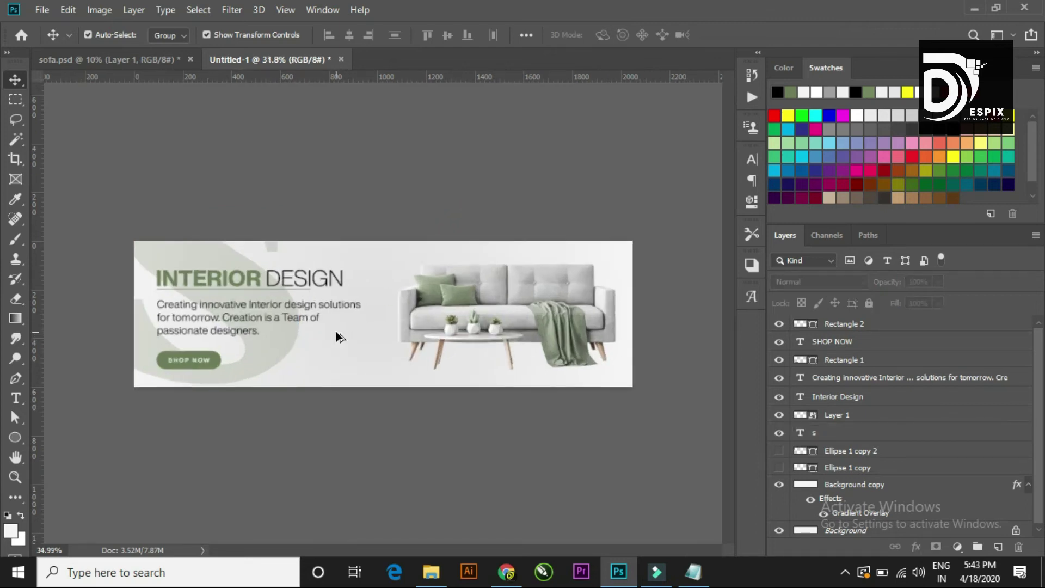
pyautogui.moveTo(263, 344); pyautogui.dragTo(665, 301)
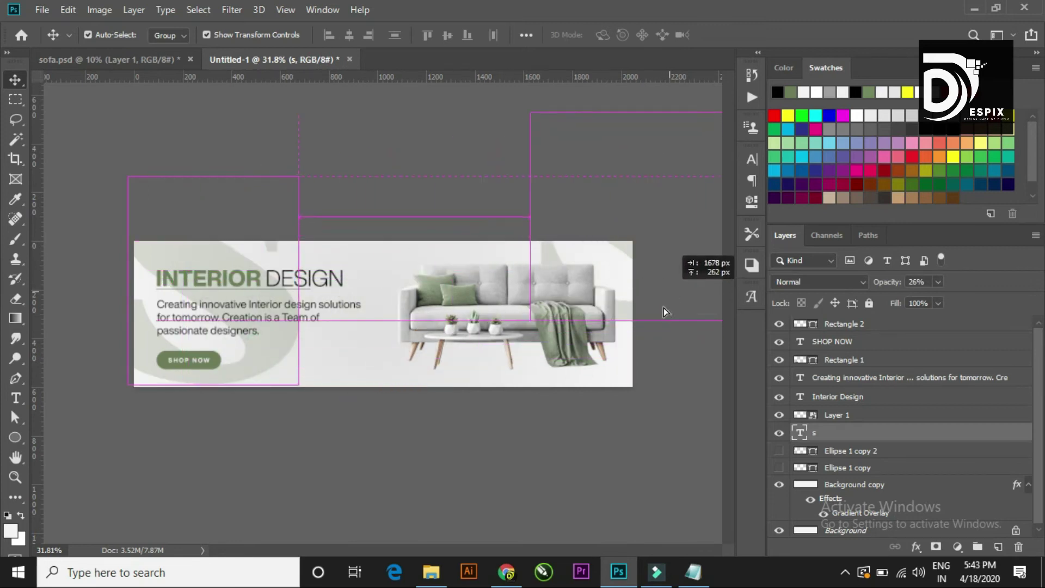
pyautogui.moveTo(665, 302)
pyautogui.mouseDown()
pyautogui.moveTo(633, 455)
pyautogui.moveTo(619, 421)
pyautogui.moveTo(634, 250)
pyautogui.moveTo(589, 302)
pyautogui.mouseUp()
# Step: Flip the S copy horizontally and place it at the top-right behind the sofa
pyautogui.hotkey('ctrl', 't')
pyautogui.rightClick(591, 292)
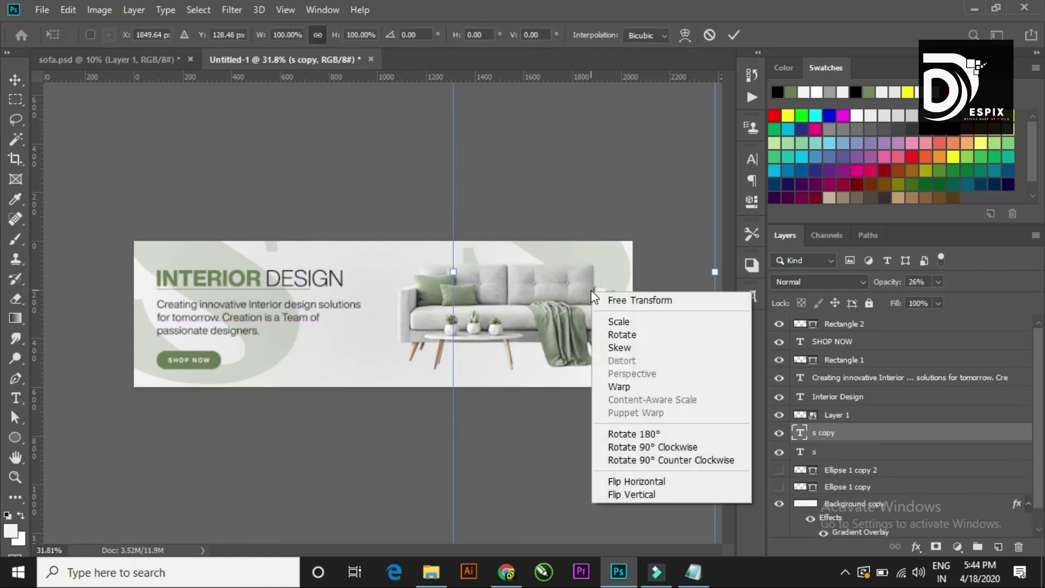
pyautogui.click(627, 482)
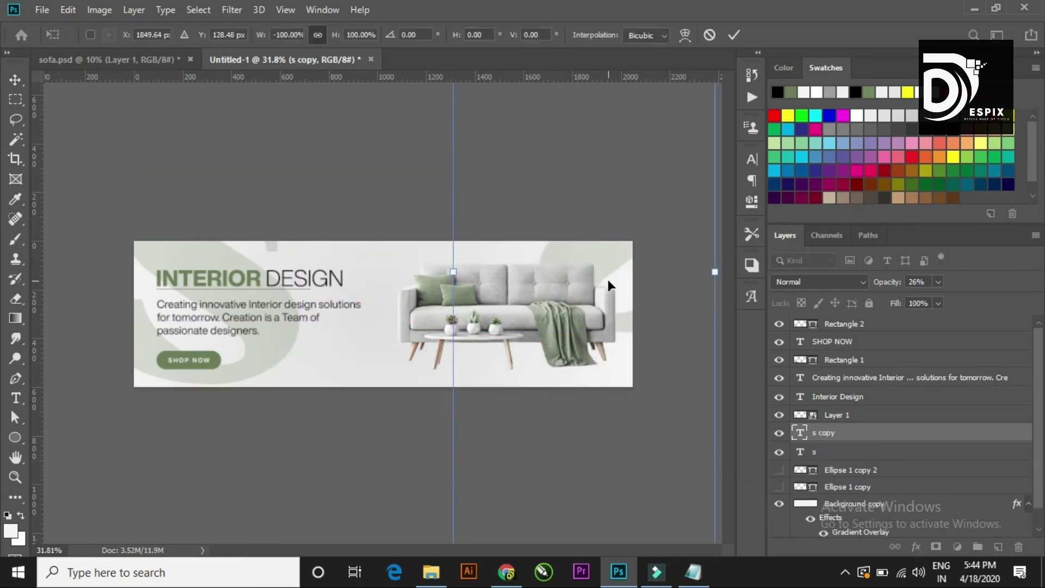
pyautogui.moveTo(605, 265); pyautogui.dragTo(537, 241)
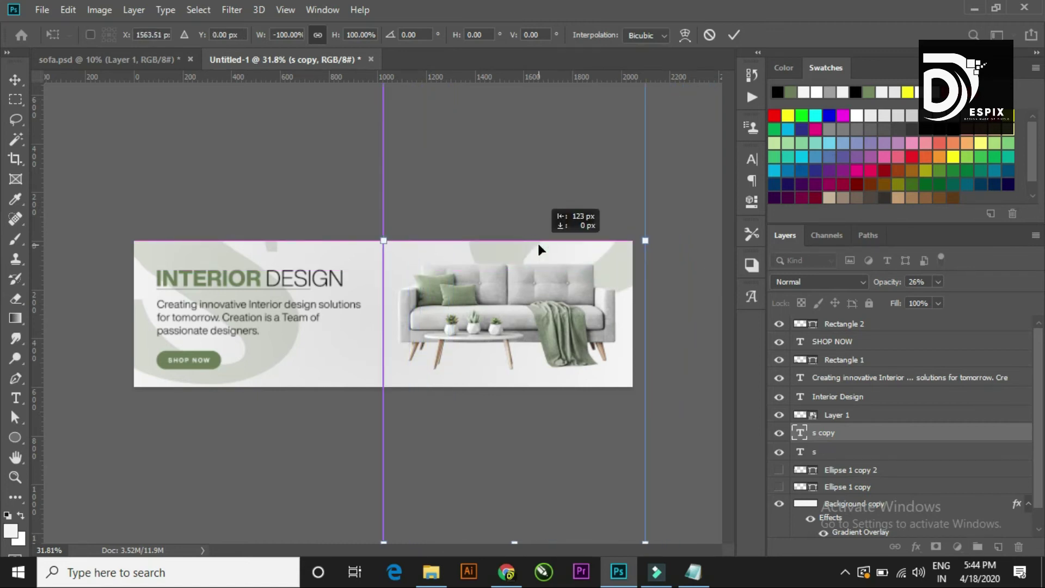
pyautogui.moveTo(604, 264)
pyautogui.mouseDown()
pyautogui.moveTo(595, 265)
pyautogui.moveTo(616, 257)
pyautogui.mouseUp()
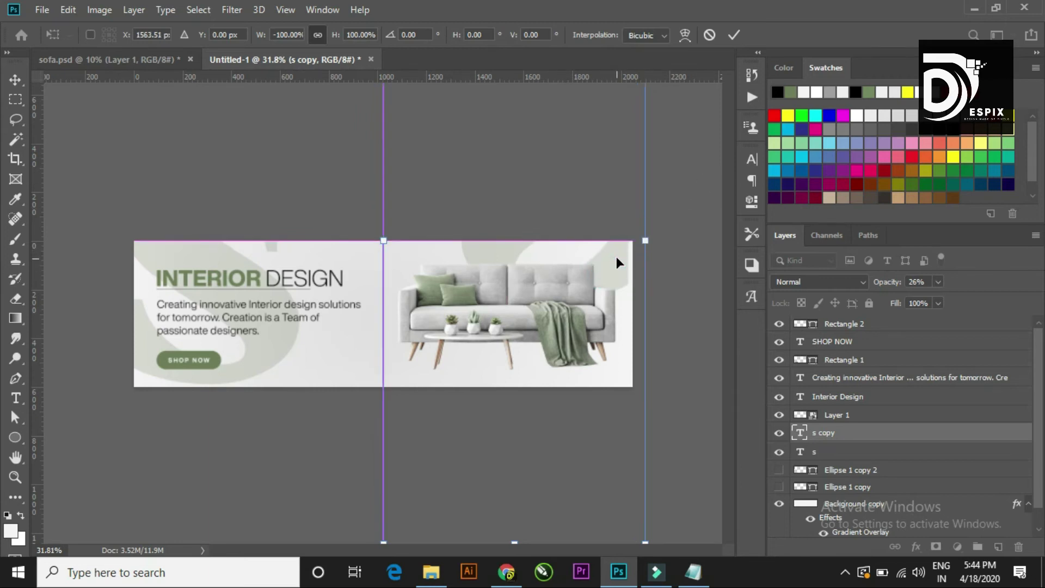
pyautogui.click(734, 35)
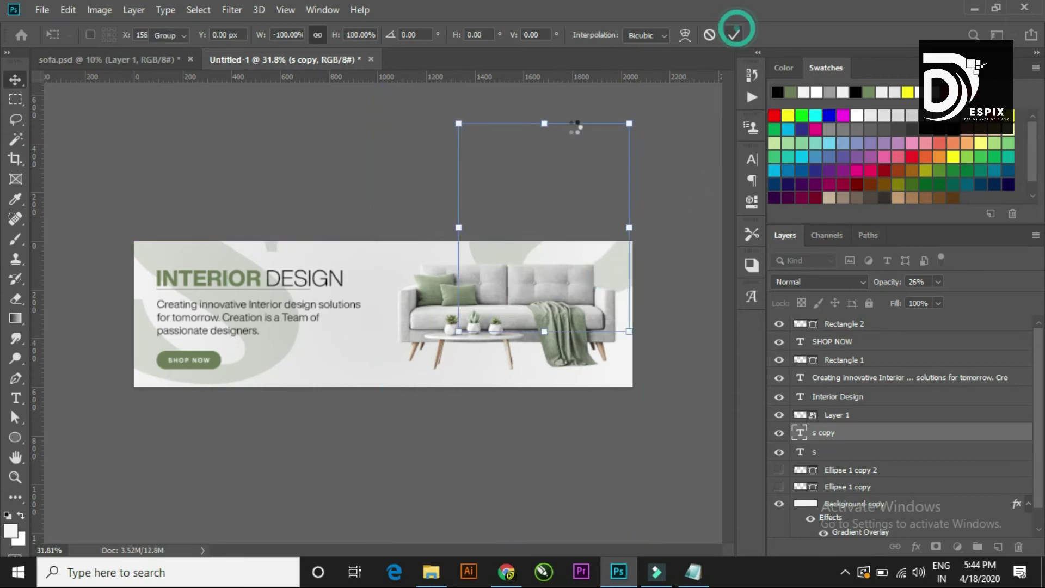
# Step: Select both S shapes and raise their opacity to 41%
pyautogui.click(530, 157)
pyautogui.hotkey('ctrl', '0')
pyautogui.click(275, 346)
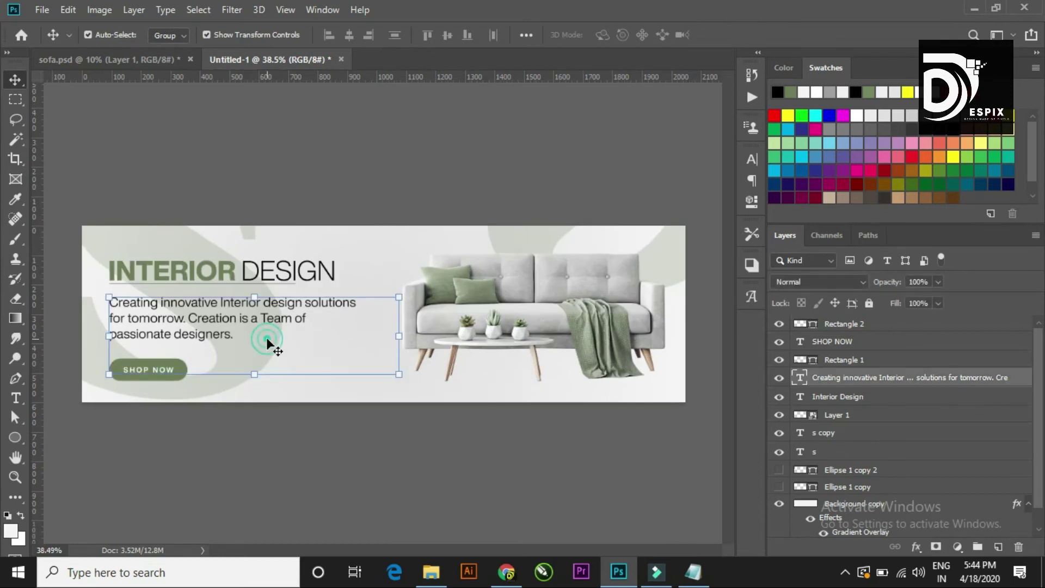
pyautogui.click(175, 227)
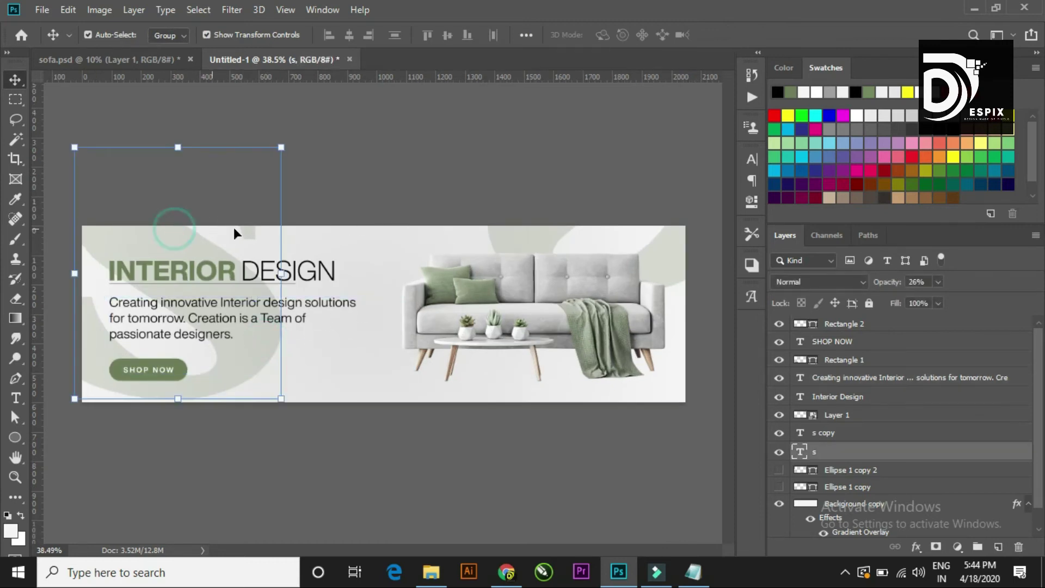
pyautogui.keyDown('shift'); pyautogui.click(533, 237); pyautogui.keyUp('shift')
pyautogui.moveTo(872, 282); pyautogui.dragTo(885, 280)
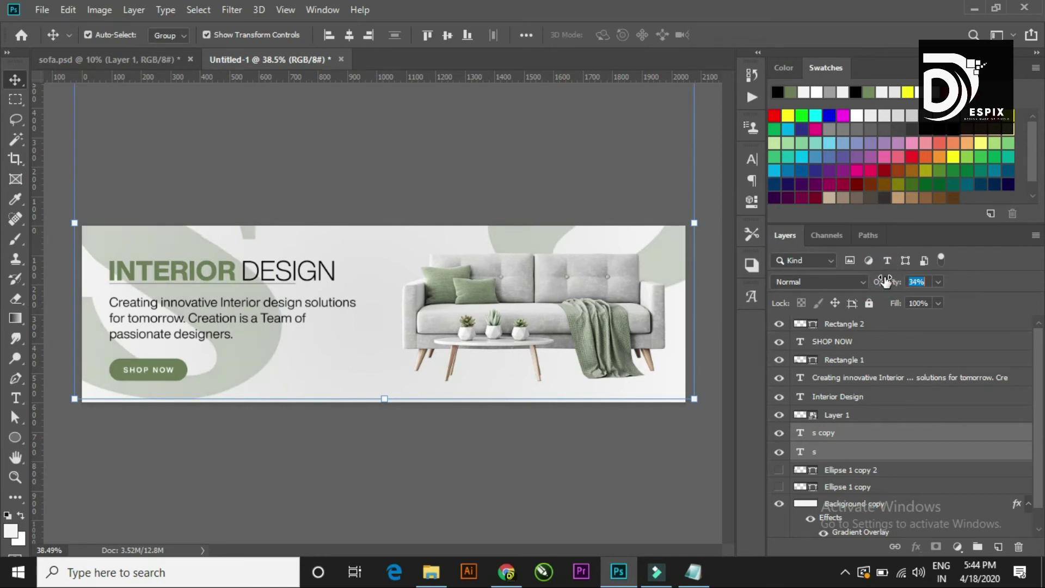
# Step: Lower the s and s copy layers' opacity to 25%
pyautogui.click(501, 197)
pyautogui.scroll(-5, 486, 257)
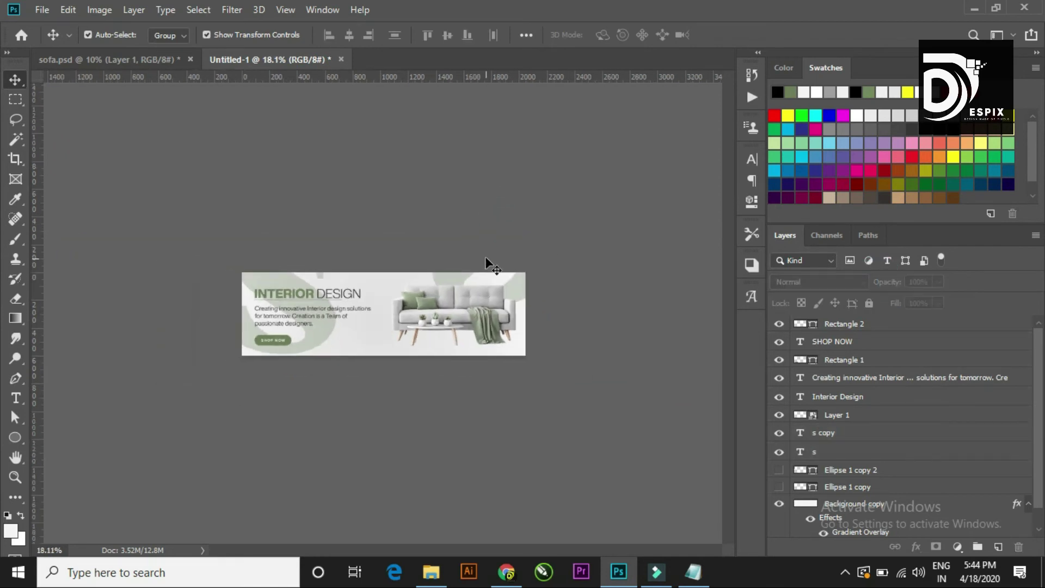
pyautogui.scroll(3, 433, 309)
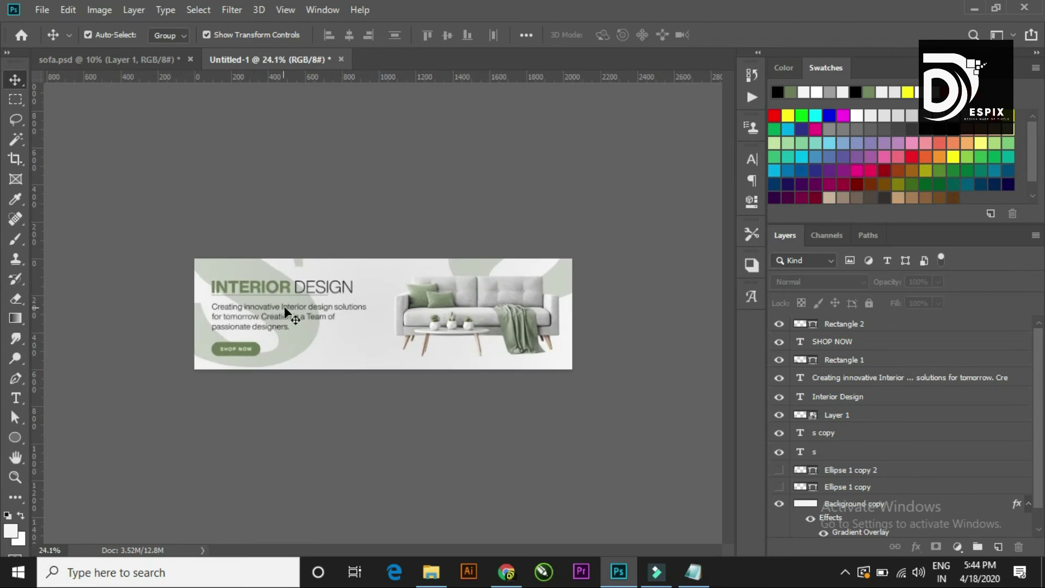
pyautogui.click(849, 434)
pyautogui.keyDown('shift'); pyautogui.click(844, 453); pyautogui.keyUp('shift')
pyautogui.moveTo(897, 288); pyautogui.dragTo(890, 290)
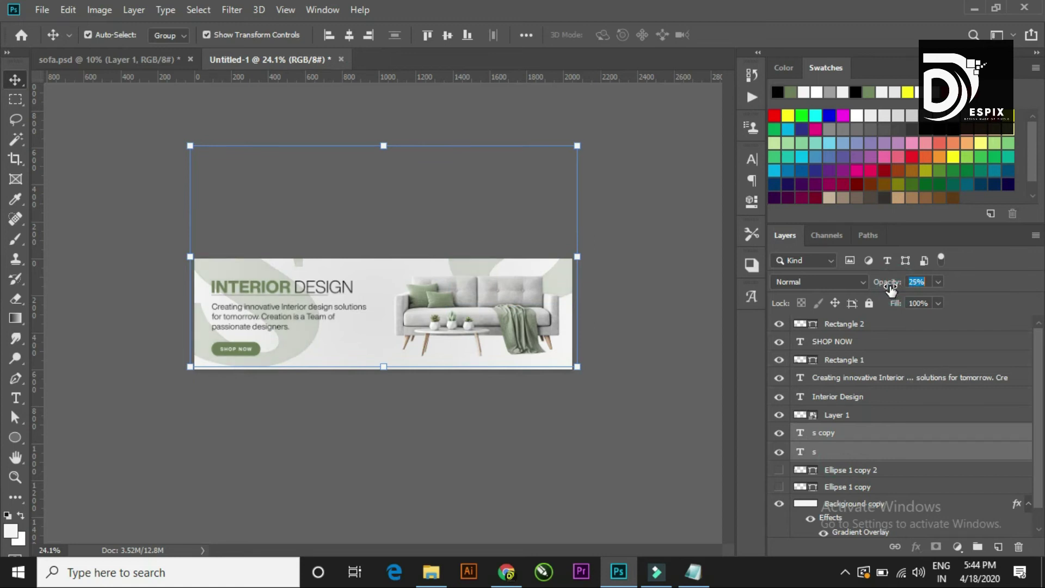
pyautogui.click(467, 215)
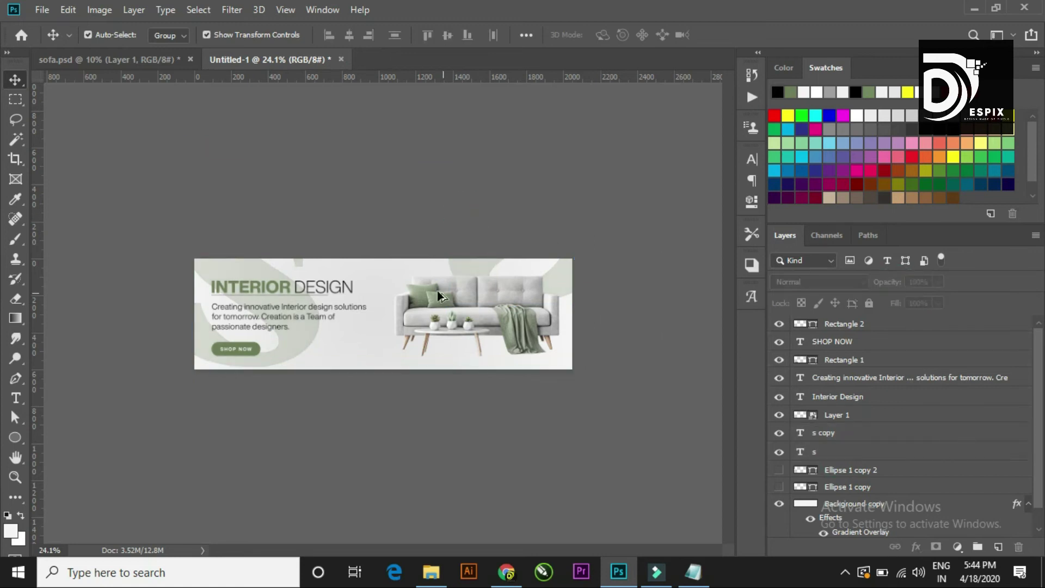
# Step: Toggle the S and ellipse layers' visibility off and back on to compare
pyautogui.click(825, 433)
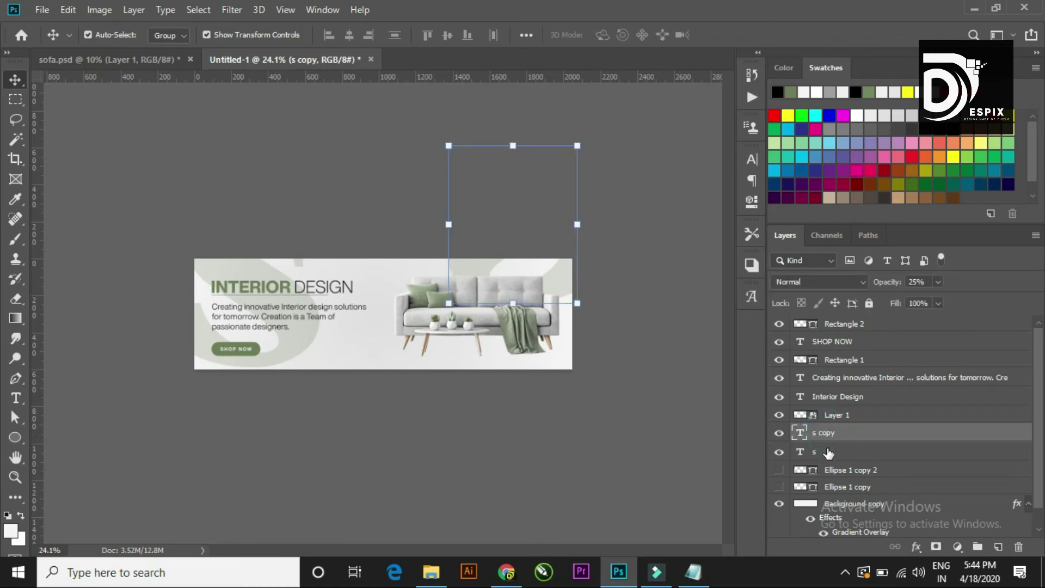
pyautogui.click(828, 453)
pyautogui.click(779, 433)
pyautogui.click(779, 452)
pyautogui.click(780, 470)
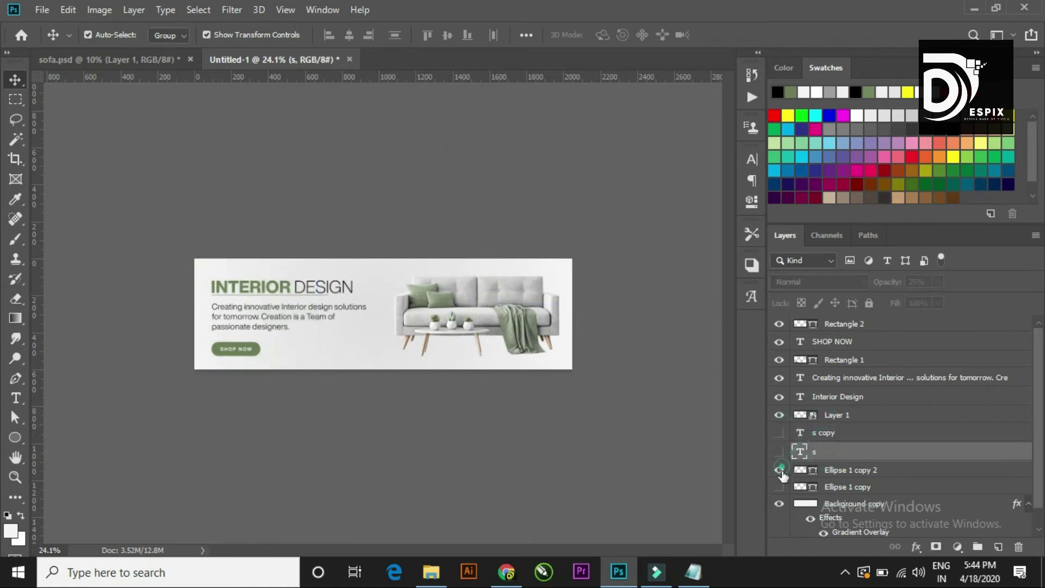
pyautogui.click(779, 487)
pyautogui.click(779, 452)
pyautogui.click(779, 434)
pyautogui.click(552, 222)
# Step: Move the description paragraph up toward the INTERIOR DESIGN headline
pyautogui.scroll(3, 339, 282)
pyautogui.scroll(-2, 339, 282)
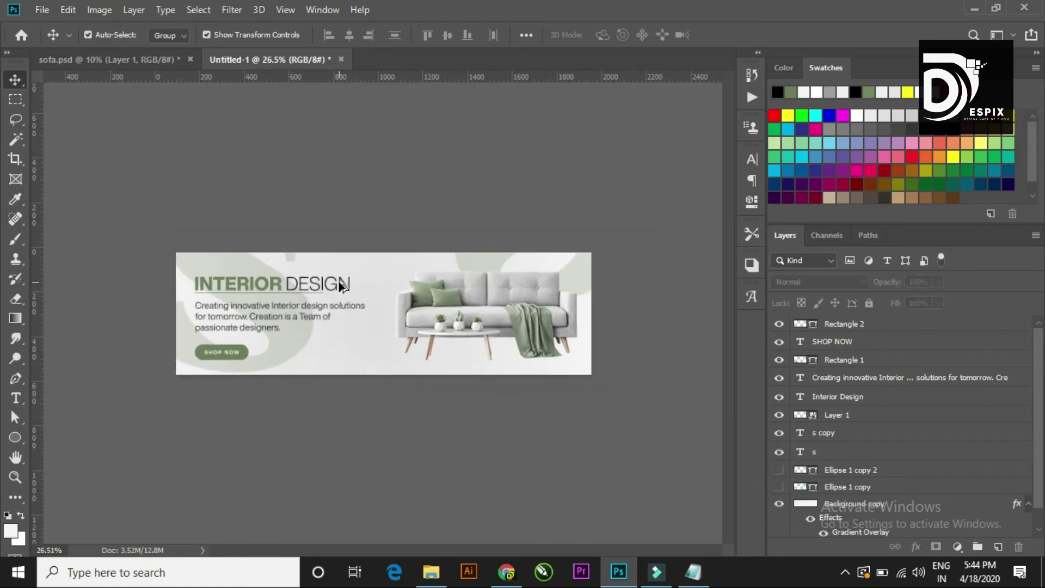
pyautogui.scroll(1, 337, 280)
pyautogui.scroll(1, 337, 280)
pyautogui.scroll(-1, 337, 280)
pyautogui.scroll(-1, 337, 282)
pyautogui.scroll(1, 338, 282)
pyautogui.scroll(-1, 337, 282)
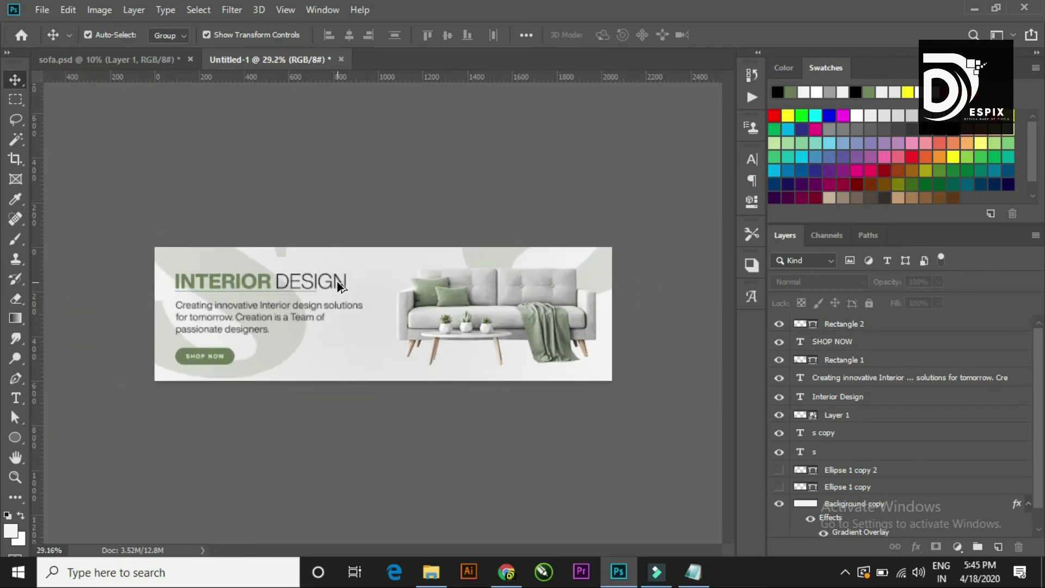
pyautogui.scroll(1, 294, 294)
pyautogui.scroll(1, 287, 296)
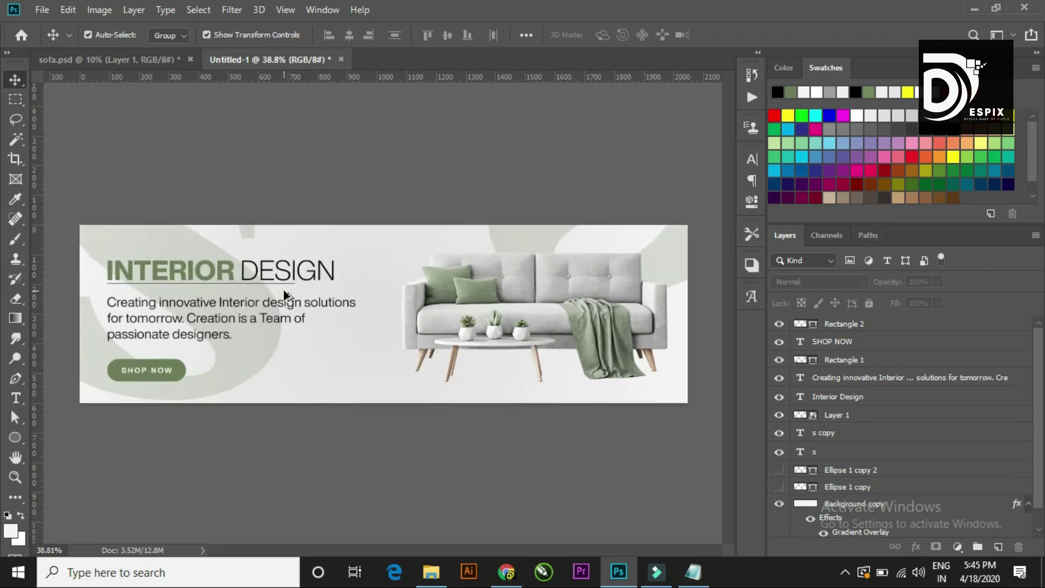
pyautogui.scroll(-1, 285, 295)
pyautogui.scroll(-1, 284, 296)
pyautogui.scroll(-1, 284, 295)
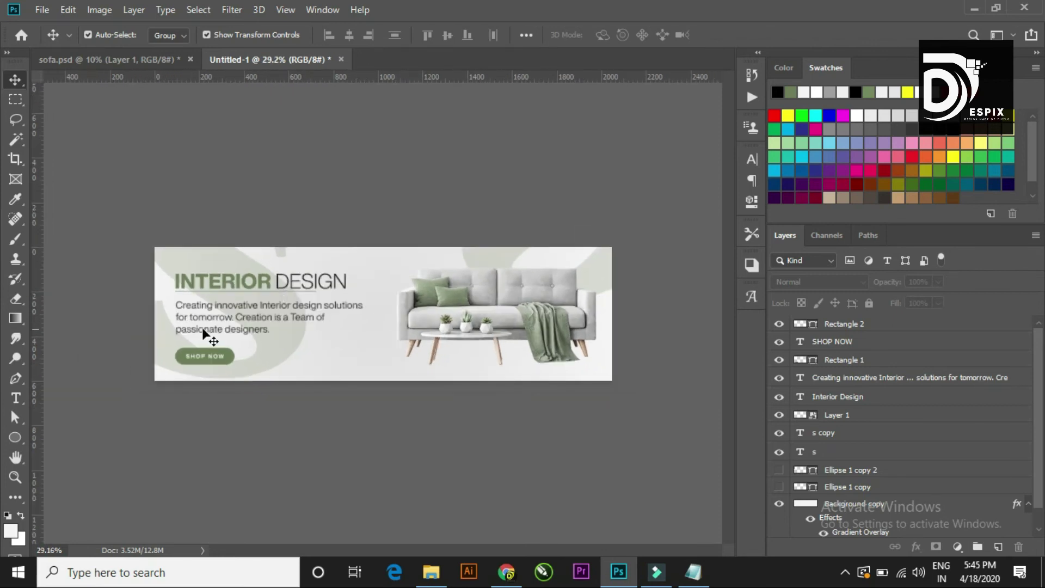
pyautogui.scroll(1, 206, 334)
pyautogui.scroll(1, 205, 334)
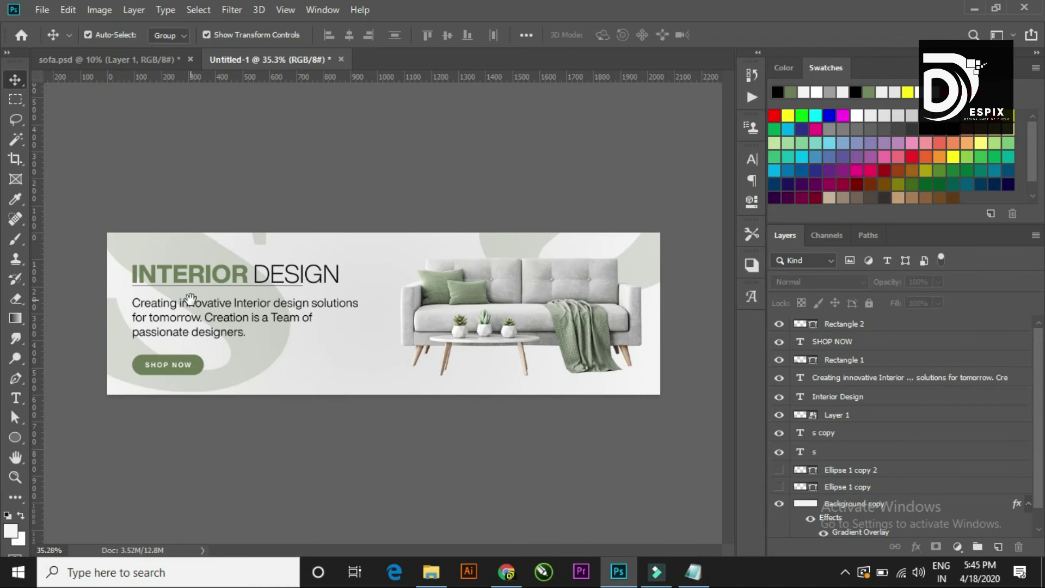
pyautogui.scroll(1, 234, 318)
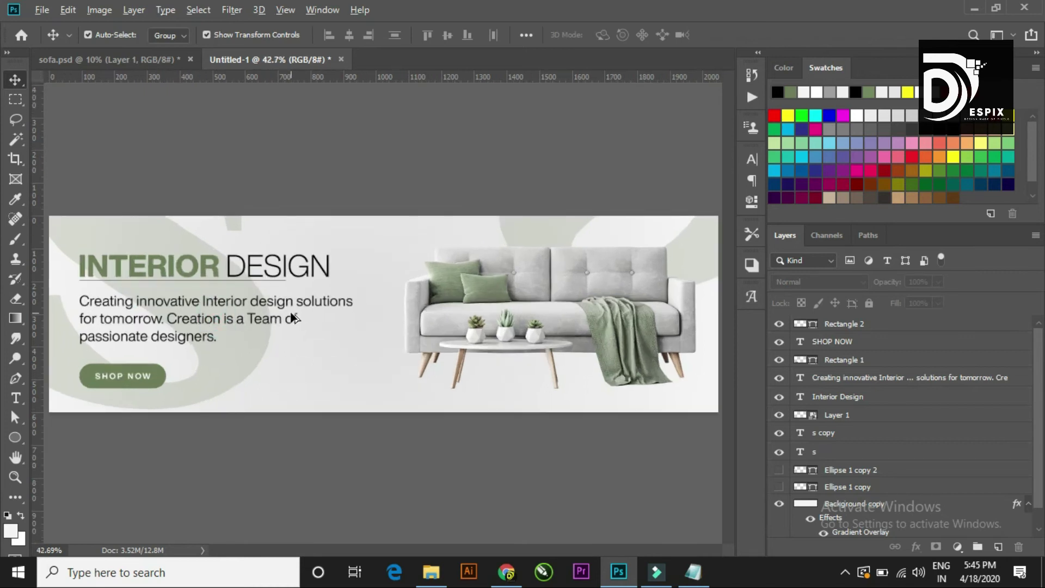
pyautogui.hscroll(-2, 295, 305)
pyautogui.scroll(1, 453, 299)
pyautogui.scroll(1, 453, 298)
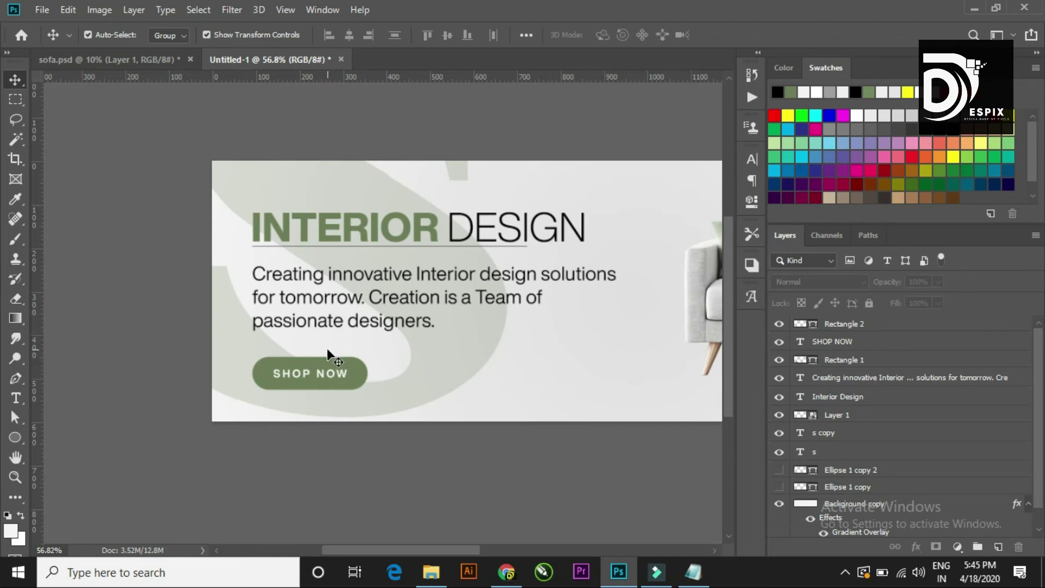
pyautogui.moveTo(328, 278); pyautogui.dragTo(330, 268)
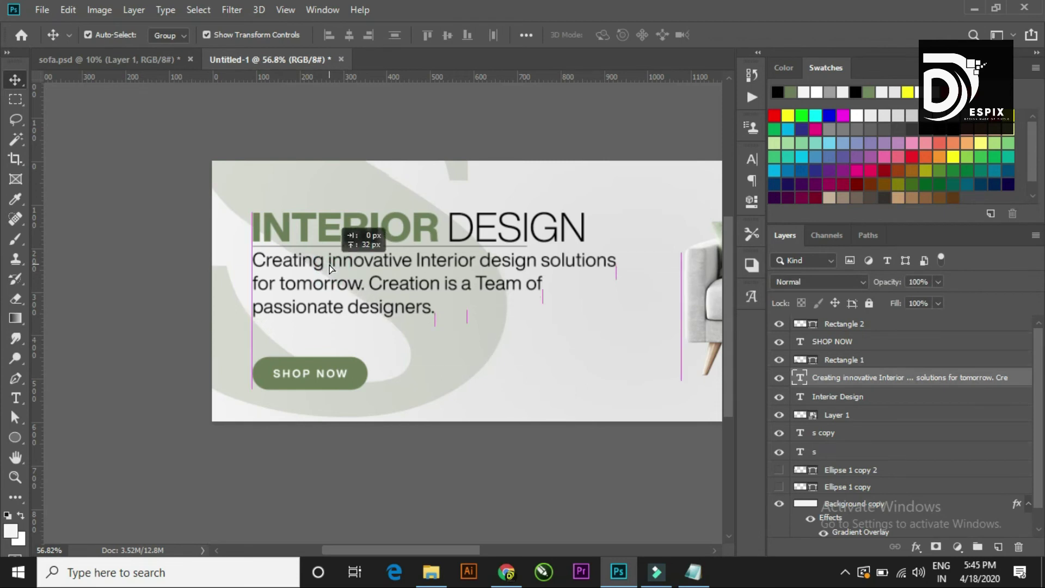
pyautogui.click(362, 113)
# Step: Move the description paragraph down about 35 px
pyautogui.scroll(-2, 387, 187)
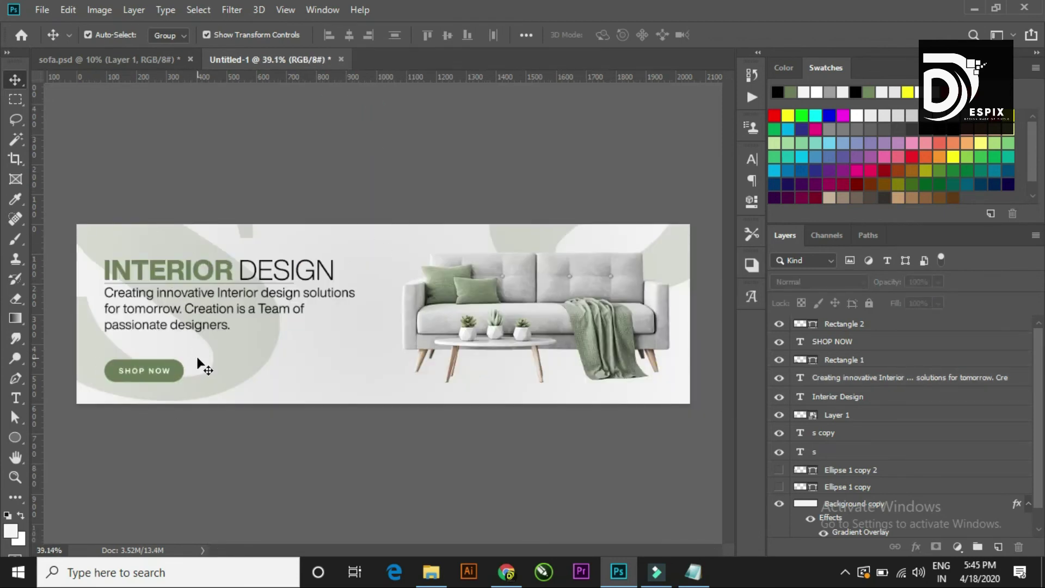
pyautogui.scroll(2, 198, 361)
pyautogui.scroll(1, 164, 346)
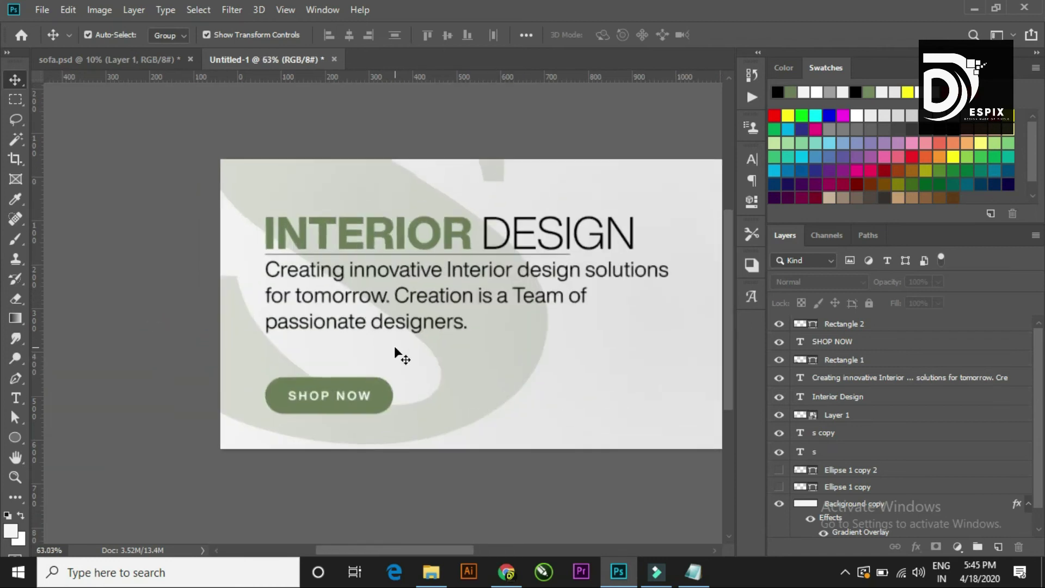
pyautogui.moveTo(403, 297); pyautogui.dragTo(409, 318)
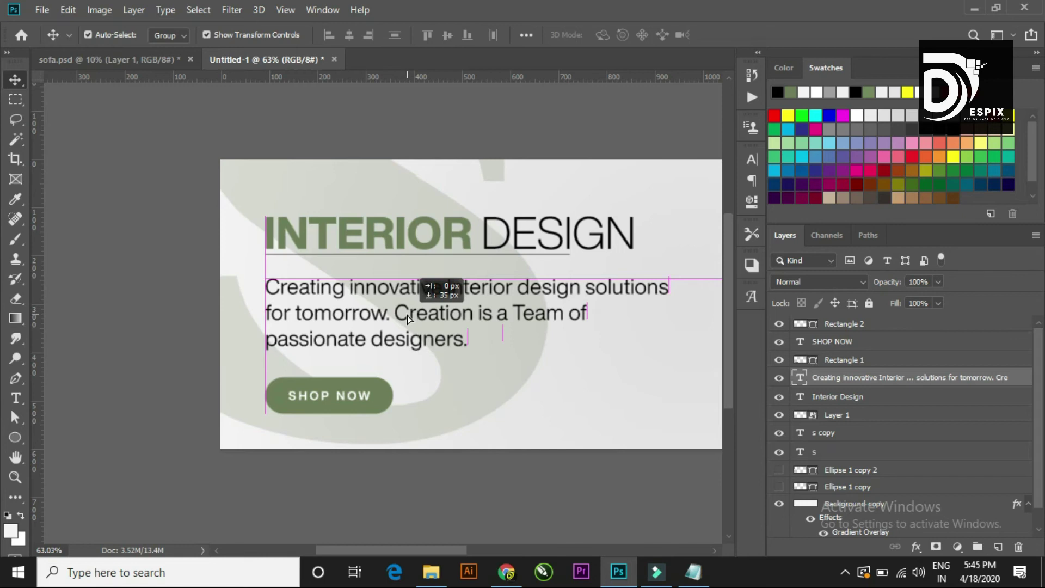
pyautogui.scroll(-3, 420, 261)
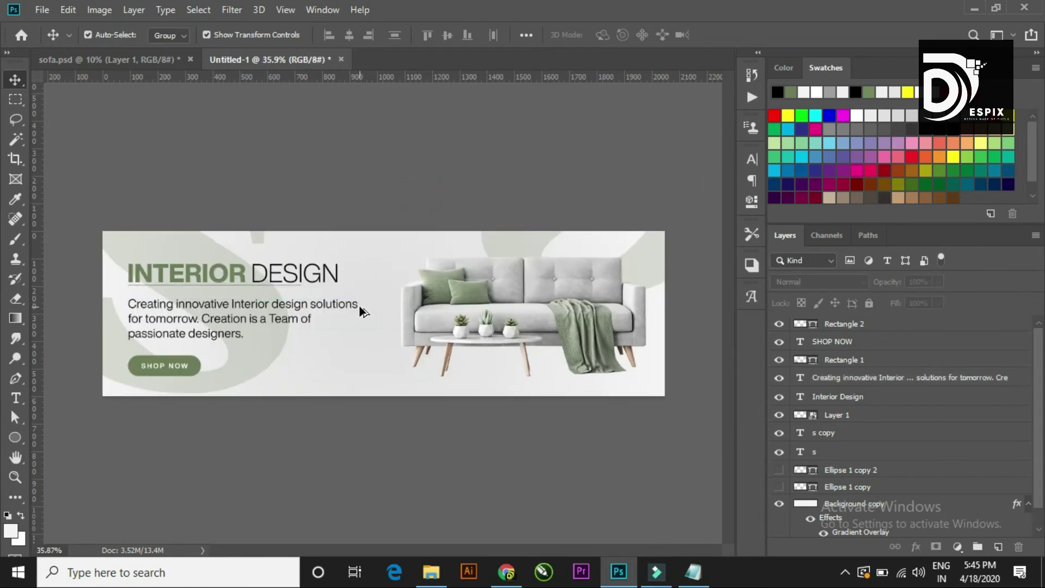
pyautogui.scroll(2, 360, 310)
pyautogui.scroll(-1, 360, 310)
pyautogui.scroll(-1, 354, 323)
# Step: Try shrinking the sofa photo, then cancel to keep its original size
pyautogui.click(531, 304)
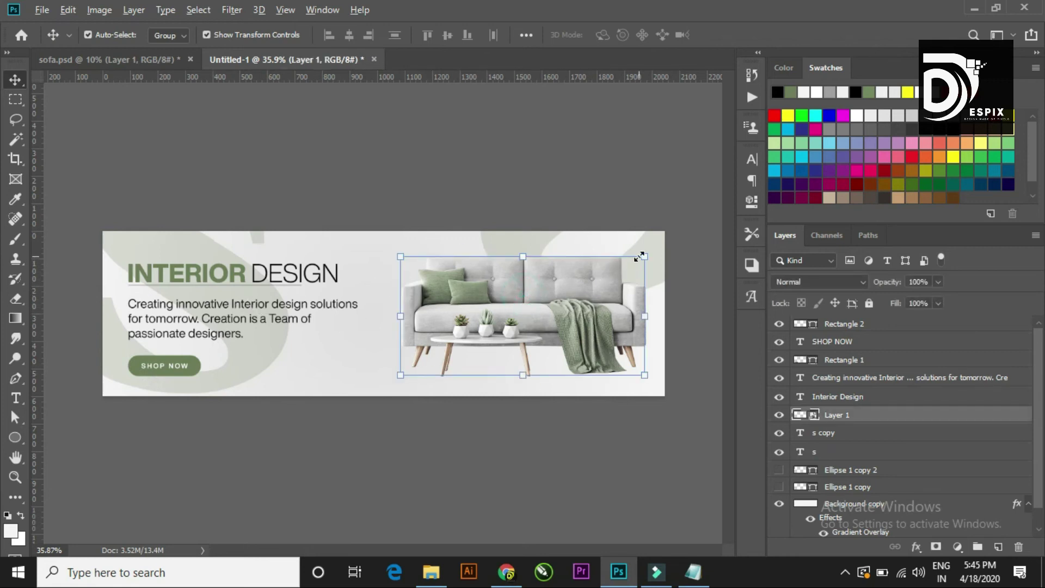
pyautogui.moveTo(640, 256); pyautogui.dragTo(601, 275)
pyautogui.click(516, 168)
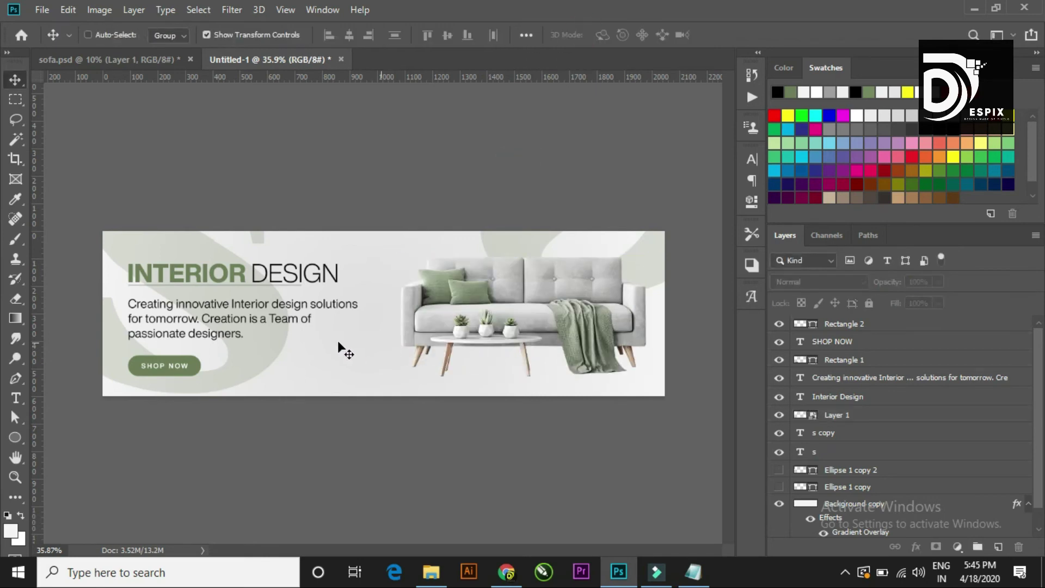
pyautogui.scroll(3, 338, 348)
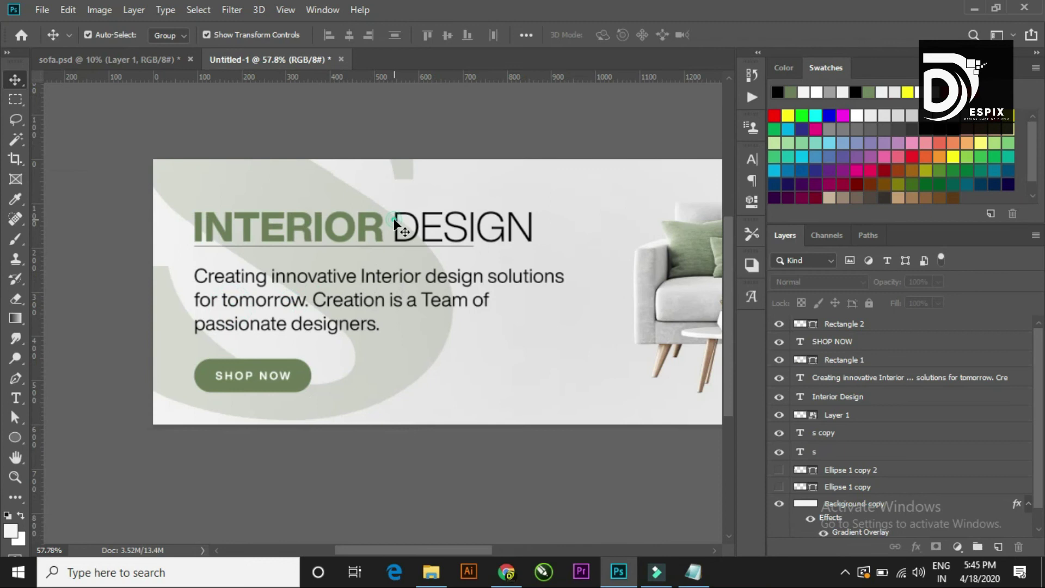
# Step: Select the INTERIOR DESIGN headline and description paragraph layers together
pyautogui.click(394, 223)
pyautogui.scroll(10, 359, 256)
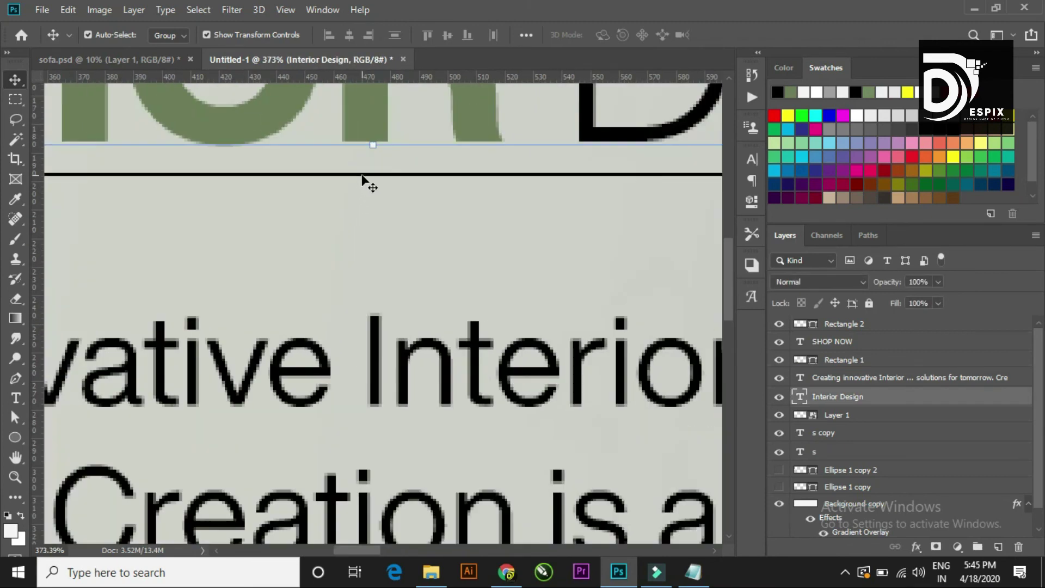
pyautogui.scroll(-3, 363, 229)
pyautogui.scroll(-2, 349, 327)
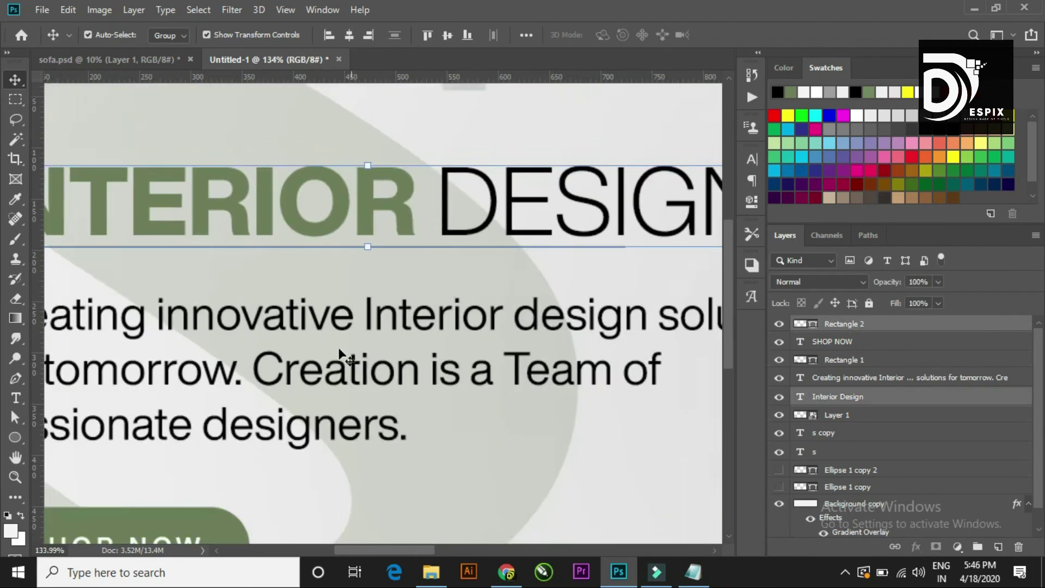
pyautogui.keyDown('shift'); pyautogui.click(330, 374); pyautogui.keyUp('shift')
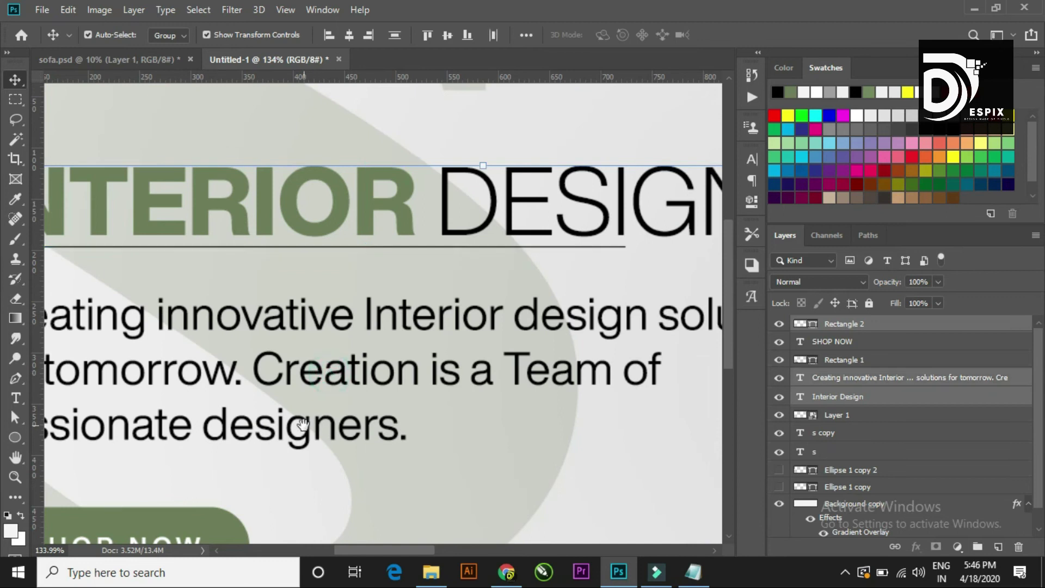
pyautogui.moveTo(303, 424); pyautogui.dragTo(472, 298)
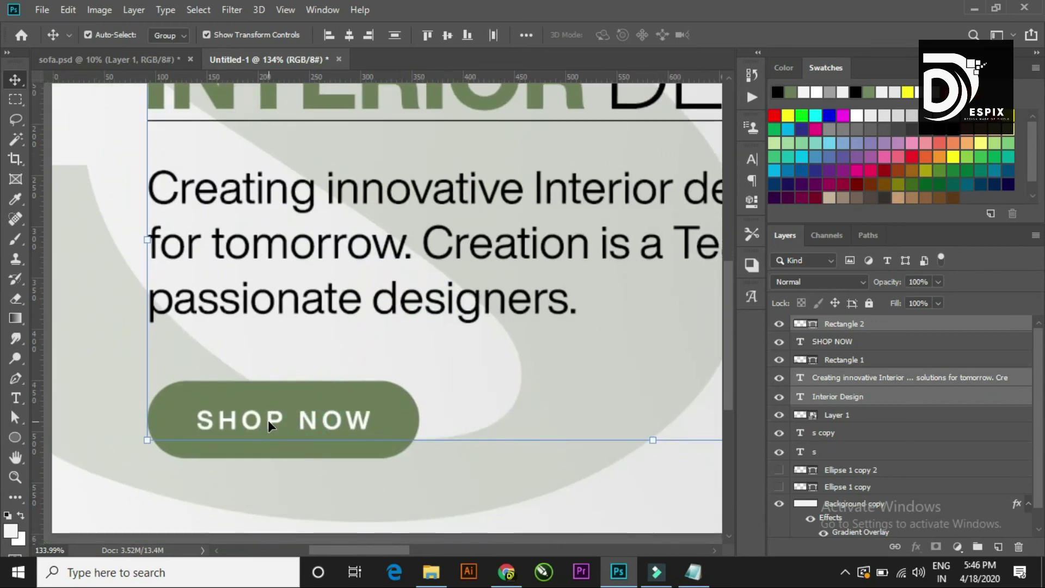
# Step: Scale the headline, description, SHOP NOW text and button together to about 78%
pyautogui.keyDown('shift'); pyautogui.click(302, 414); pyautogui.keyUp('shift')
pyautogui.keyDown('shift'); pyautogui.click(367, 396); pyautogui.keyUp('shift')
pyautogui.hotkey('ctrl', '0')
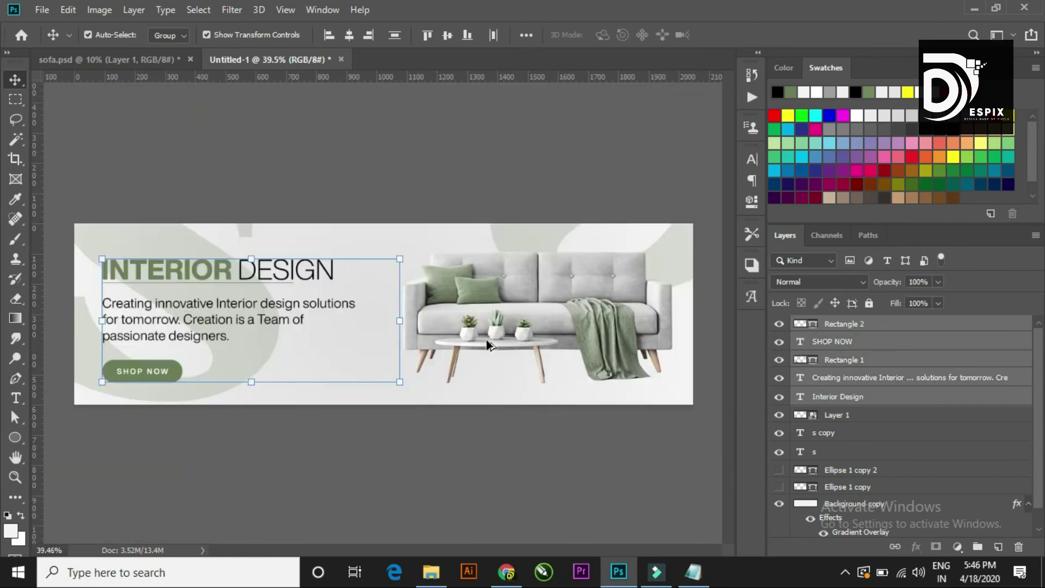
pyautogui.moveTo(398, 256)
pyautogui.mouseDown()
pyautogui.moveTo(354, 290)
pyautogui.moveTo(454, 245)
pyautogui.mouseUp()
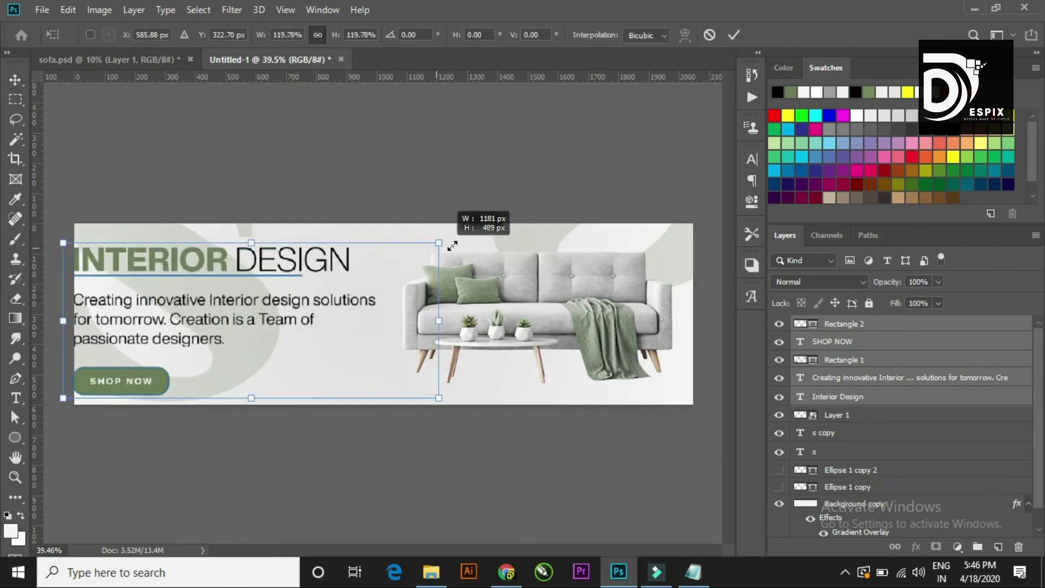
pyautogui.moveTo(455, 245)
pyautogui.mouseDown()
pyautogui.moveTo(389, 284)
pyautogui.moveTo(365, 278)
pyautogui.mouseUp()
pyautogui.click(734, 35)
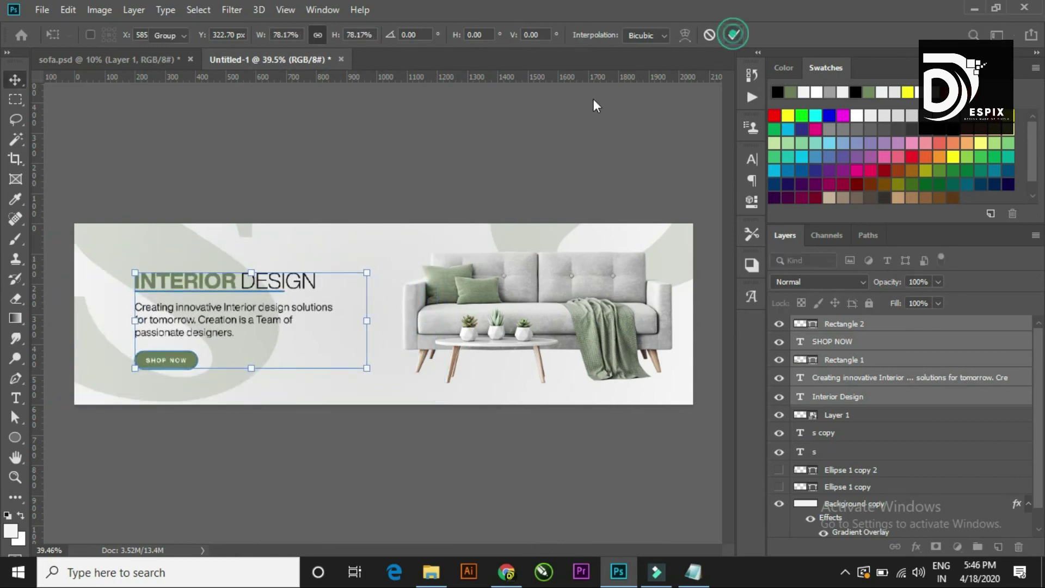
# Step: Zoom the canvas in and out to review the banner composition
pyautogui.scroll(-2, 392, 229)
pyautogui.scroll(-1, 384, 237)
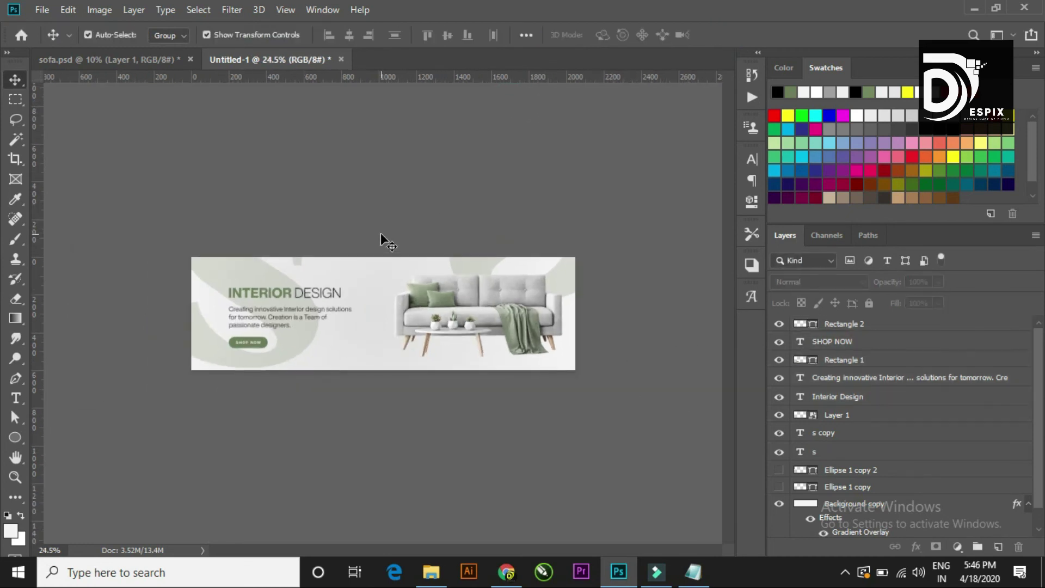
pyautogui.scroll(1, 381, 233)
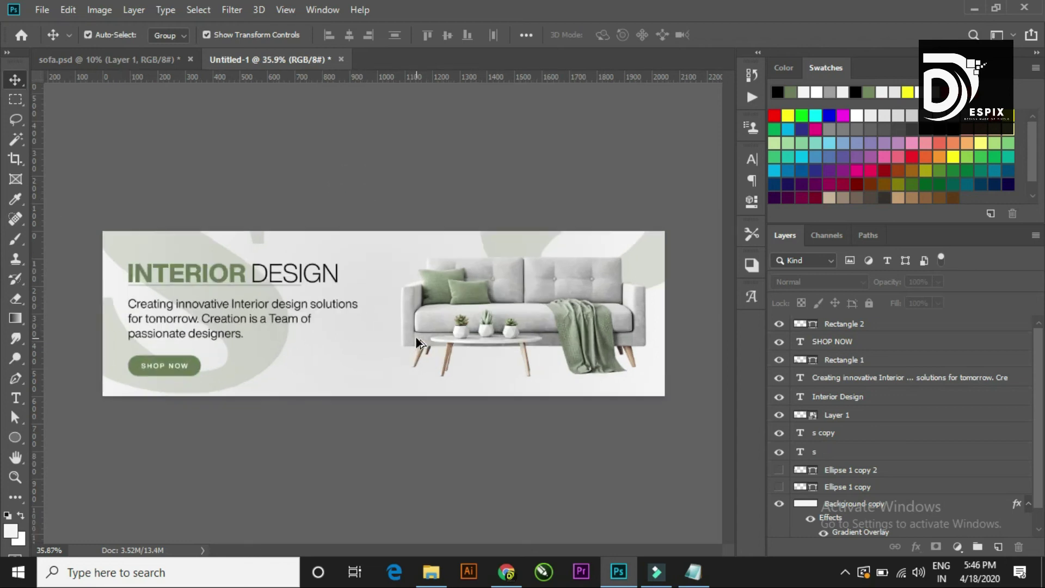
pyautogui.scroll(-1, 417, 342)
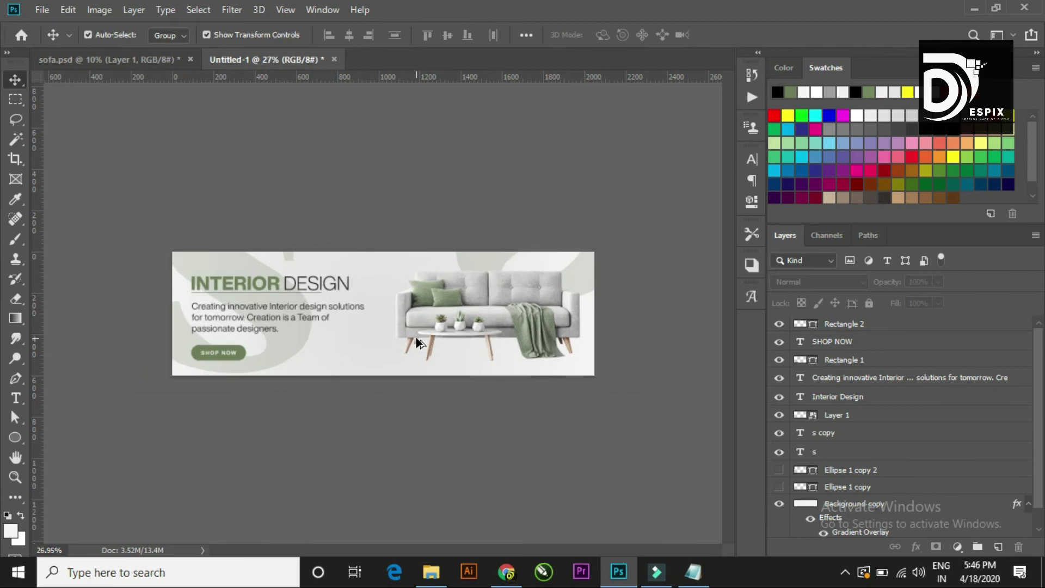
pyautogui.scroll(1, 417, 342)
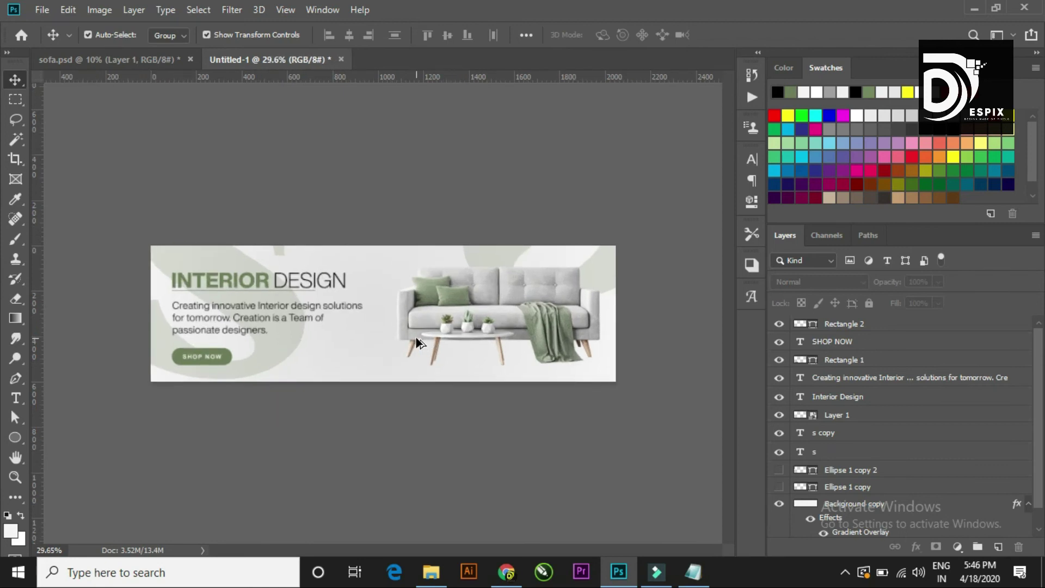
pyautogui.scroll(-1, 417, 342)
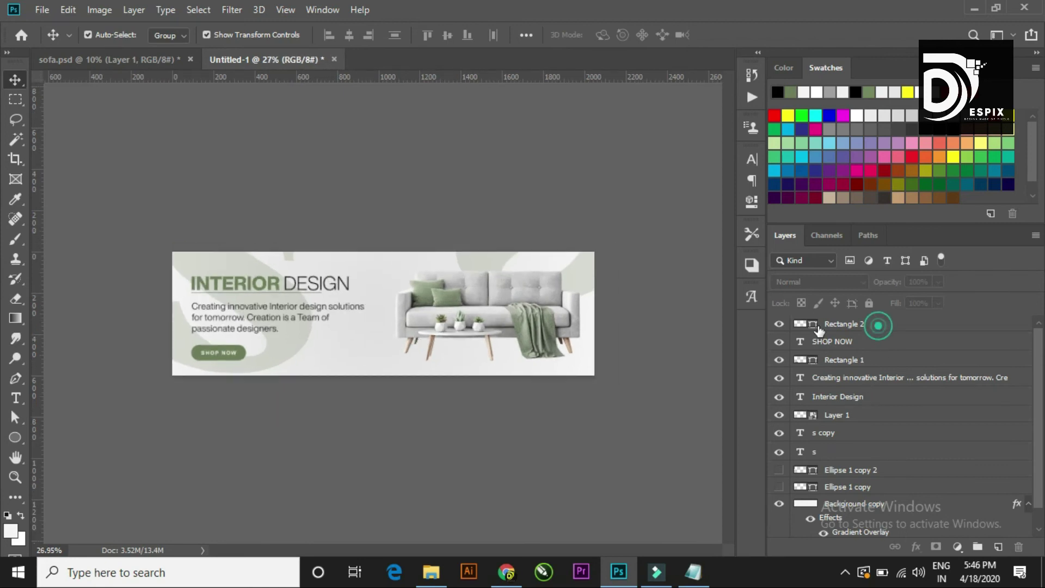
# Step: Add a Color Lookup adjustment layer above Rectangle 2 using the 3Strip.look LUT
pyautogui.click(873, 323)
pyautogui.click(957, 546)
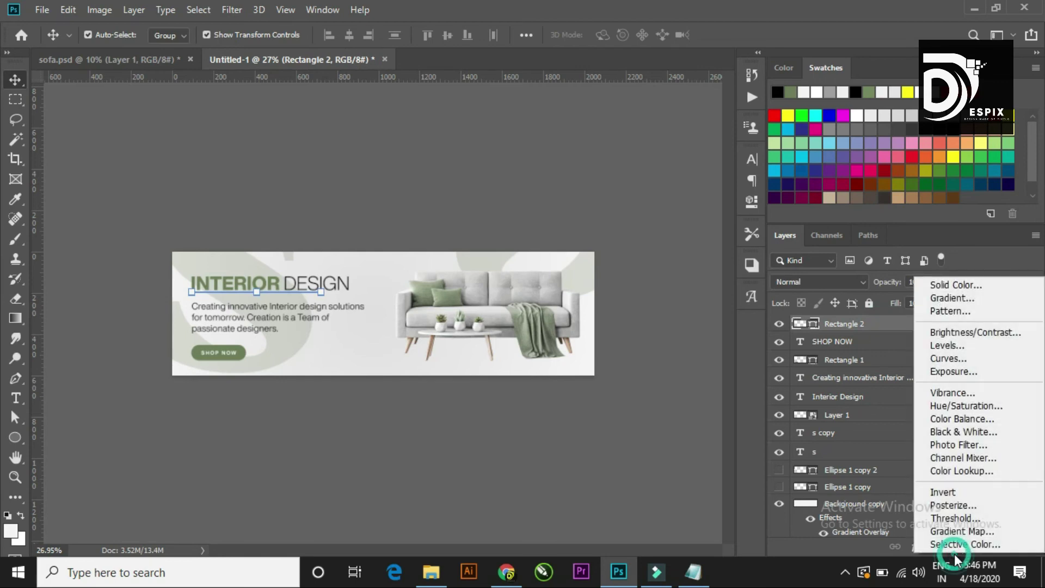
pyautogui.click(971, 472)
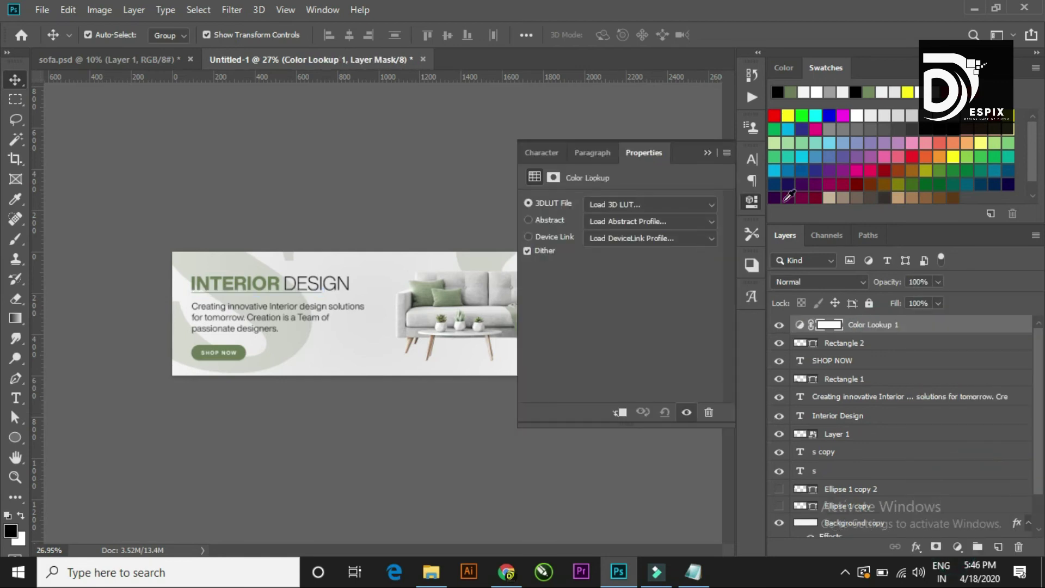
pyautogui.click(704, 205)
pyautogui.click(657, 53)
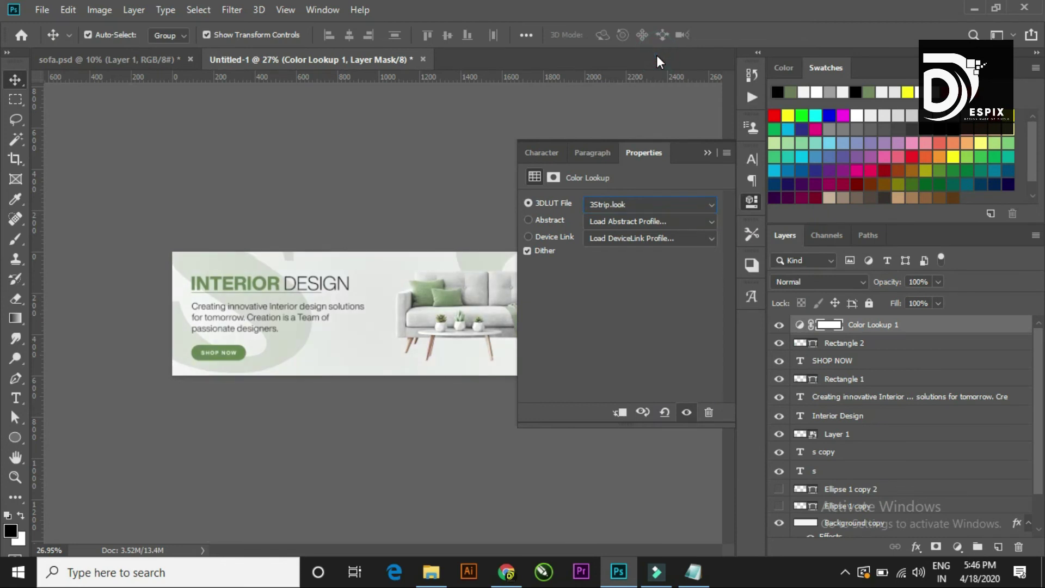
pyautogui.click(706, 153)
pyautogui.click(616, 164)
# Step: Zoom around the banner to review the colour-graded result
pyautogui.hotkey('ctrl', '0')
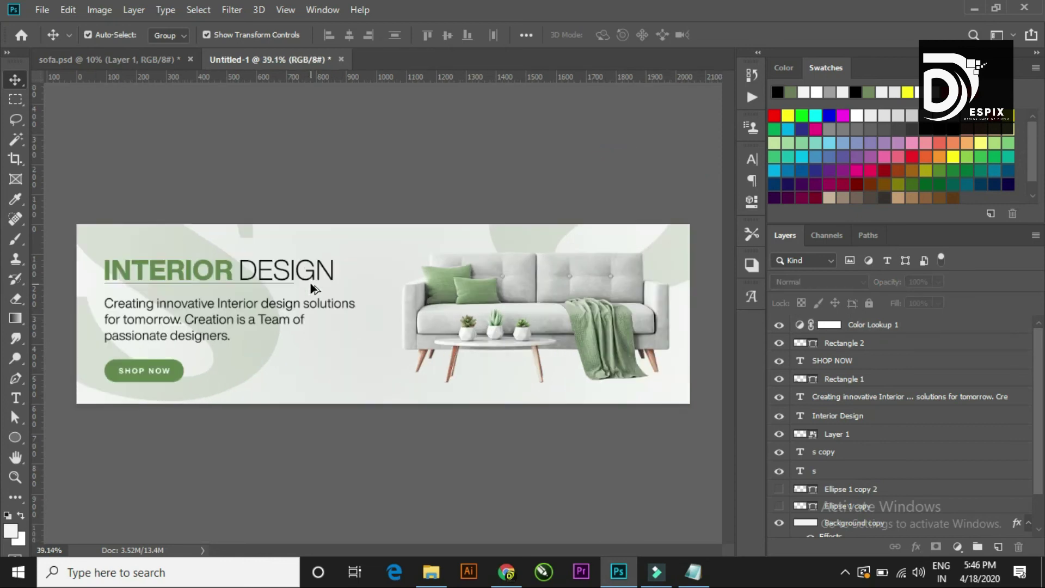
pyautogui.scroll(-1, 312, 289)
pyautogui.scroll(-1, 312, 288)
pyautogui.click(256, 204)
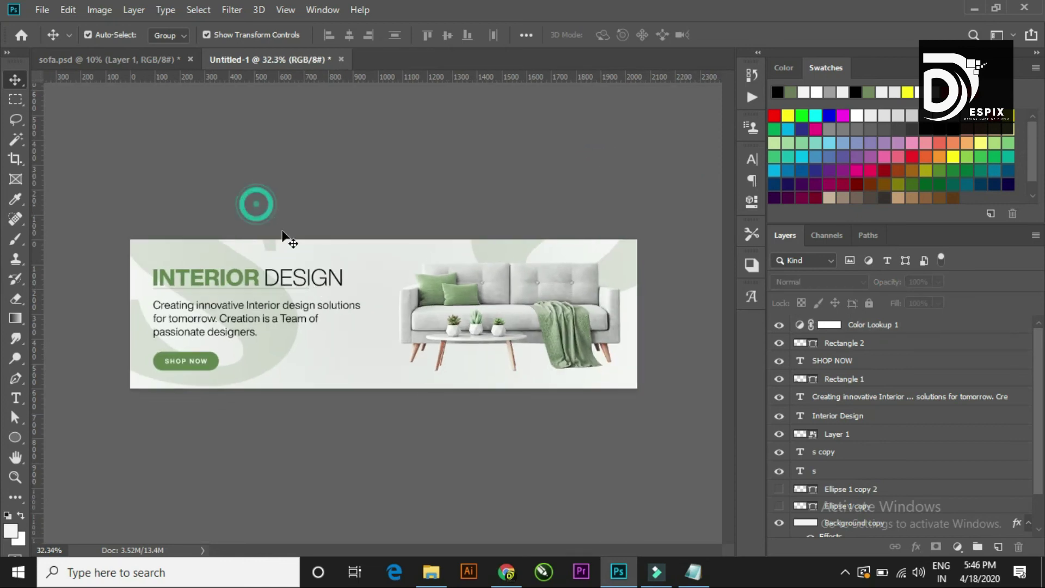
pyautogui.scroll(1, 433, 305)
pyautogui.scroll(1, 434, 305)
pyautogui.scroll(-1, 456, 309)
pyautogui.scroll(-1, 457, 313)
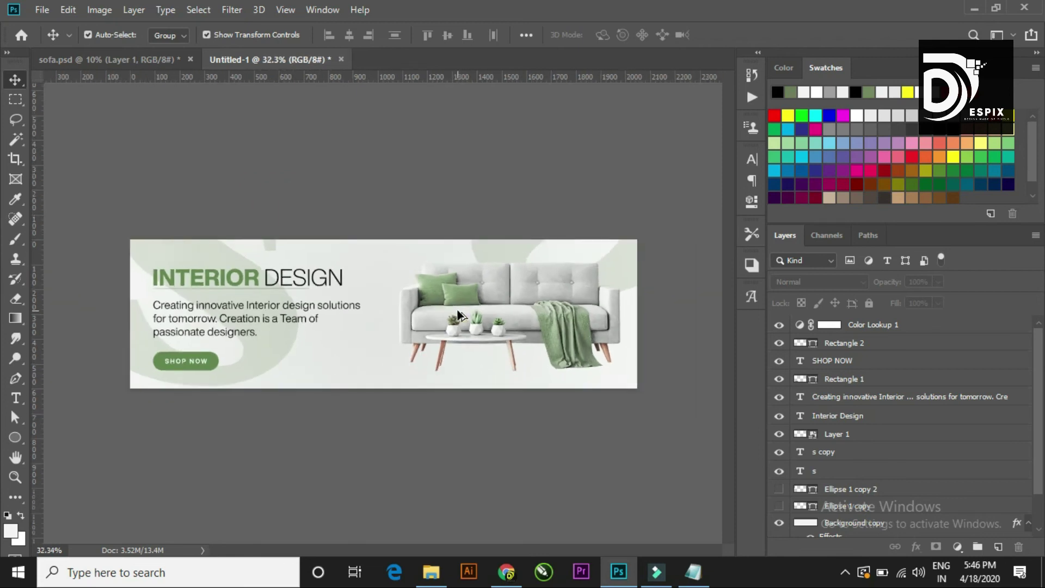
pyautogui.scroll(-1, 463, 228)
pyautogui.scroll(-1, 473, 284)
pyautogui.scroll(-1, 473, 284)
pyautogui.scroll(1, 473, 285)
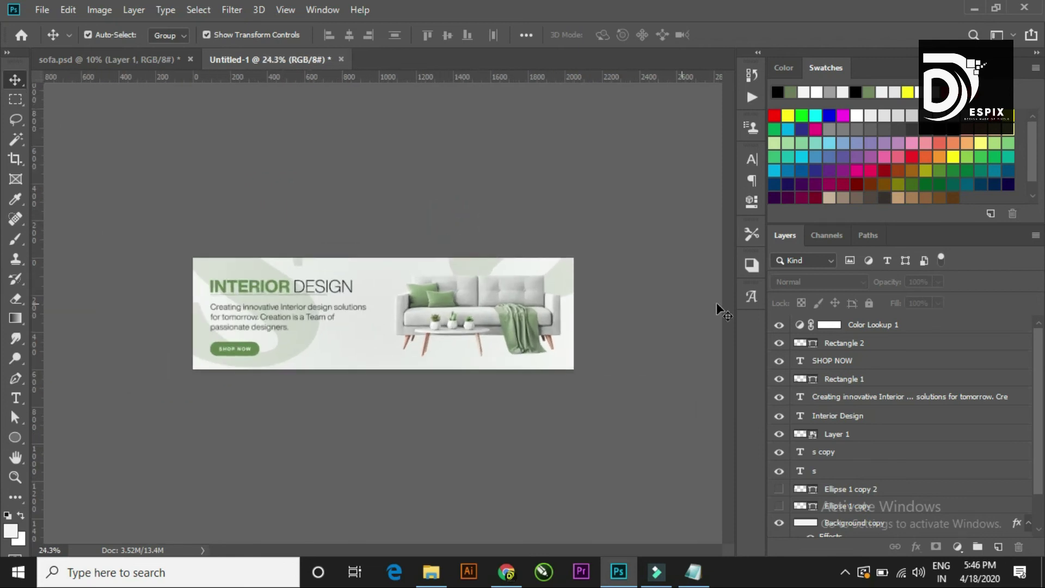
pyautogui.click(931, 324)
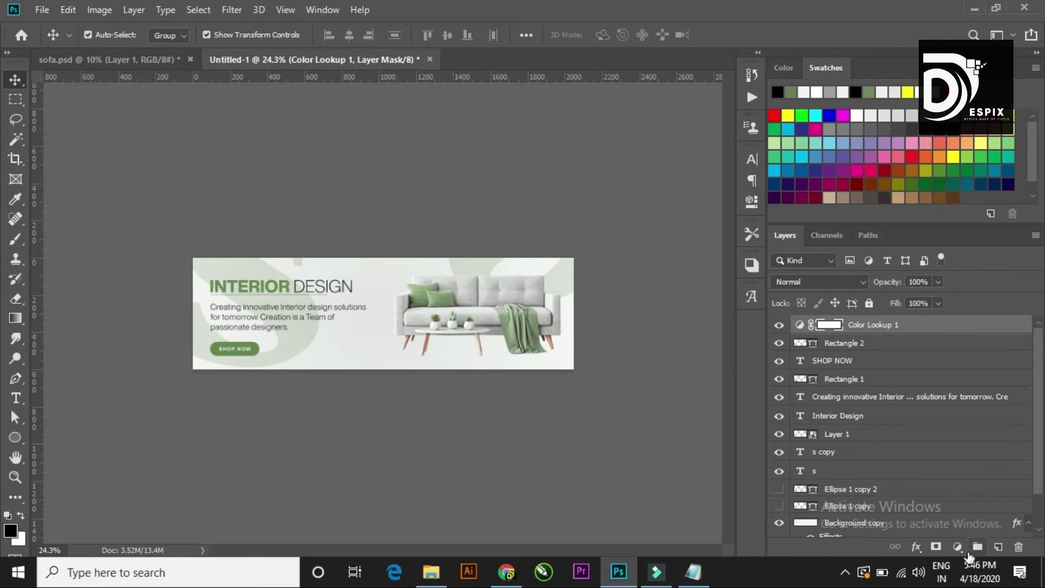
pyautogui.click(958, 547)
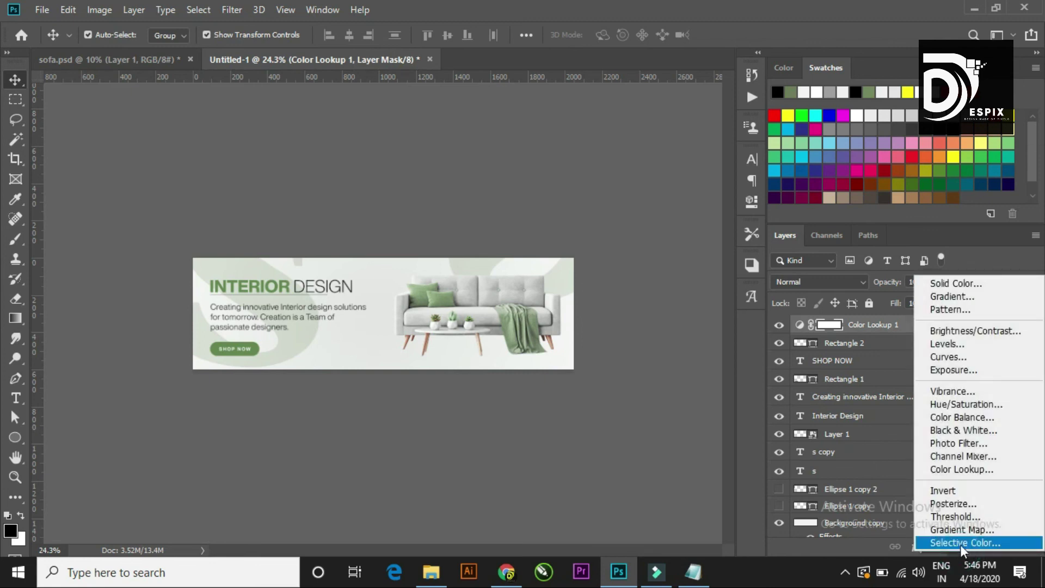
pyautogui.click(958, 371)
pyautogui.moveTo(615, 237)
pyautogui.mouseDown()
pyautogui.moveTo(632, 239)
pyautogui.moveTo(618, 240)
pyautogui.moveTo(626, 270)
pyautogui.mouseUp()
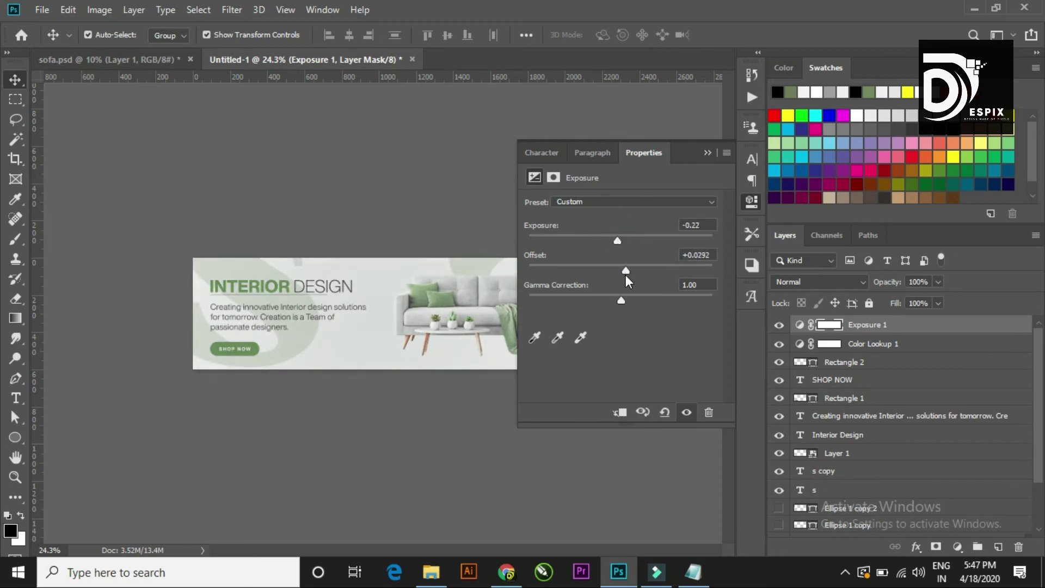
pyautogui.moveTo(620, 234); pyautogui.dragTo(624, 240)
pyautogui.moveTo(619, 302); pyautogui.dragTo(623, 303)
pyautogui.click(709, 412)
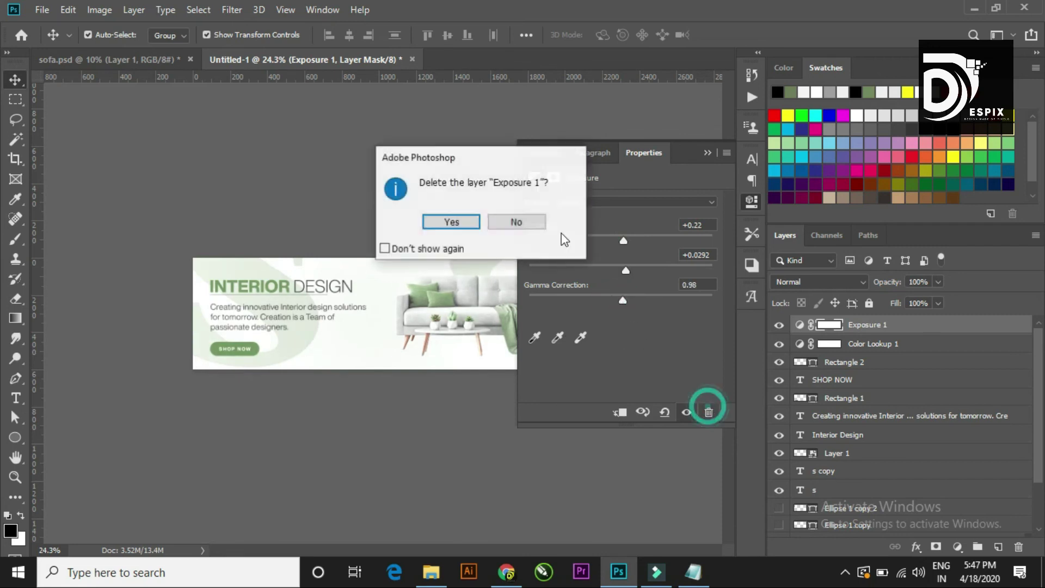
pyautogui.click(457, 220)
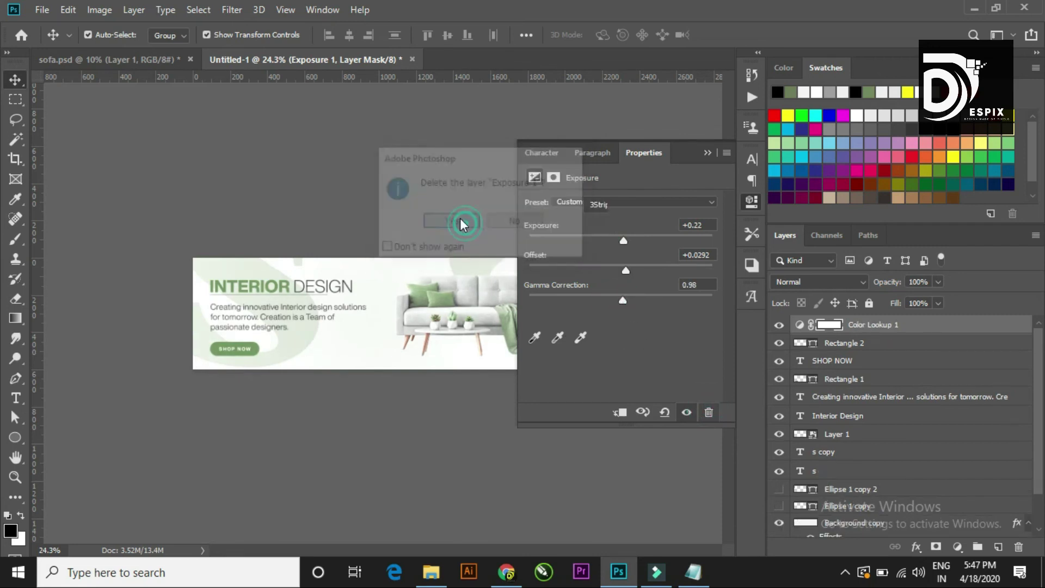
pyautogui.click(709, 153)
pyautogui.scroll(2, 486, 288)
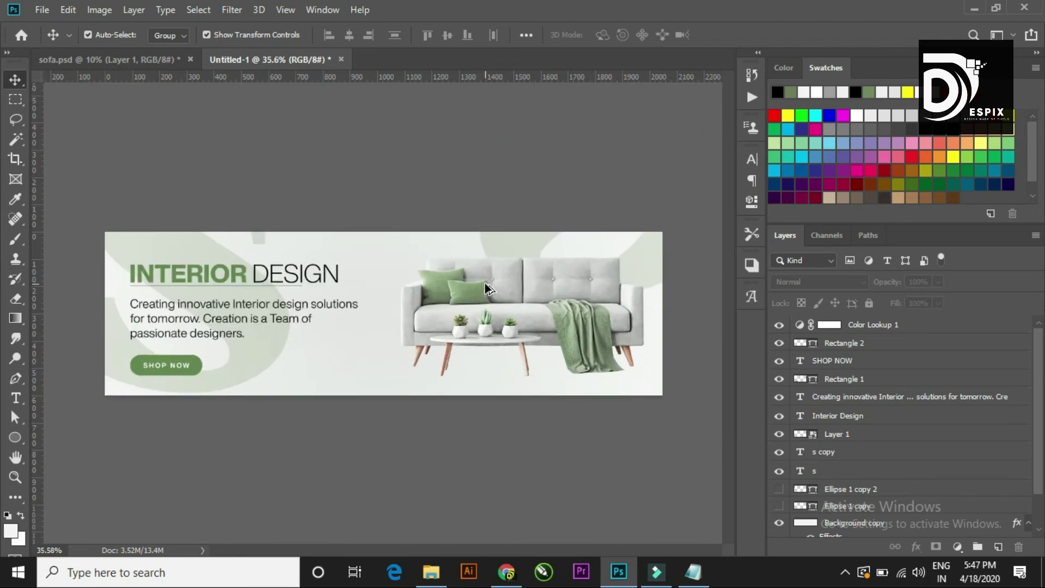
# Step: Free-transform Layer 1 to nudge the sofa photo about 13 px left, then deselect
pyautogui.scroll(-1, 486, 288)
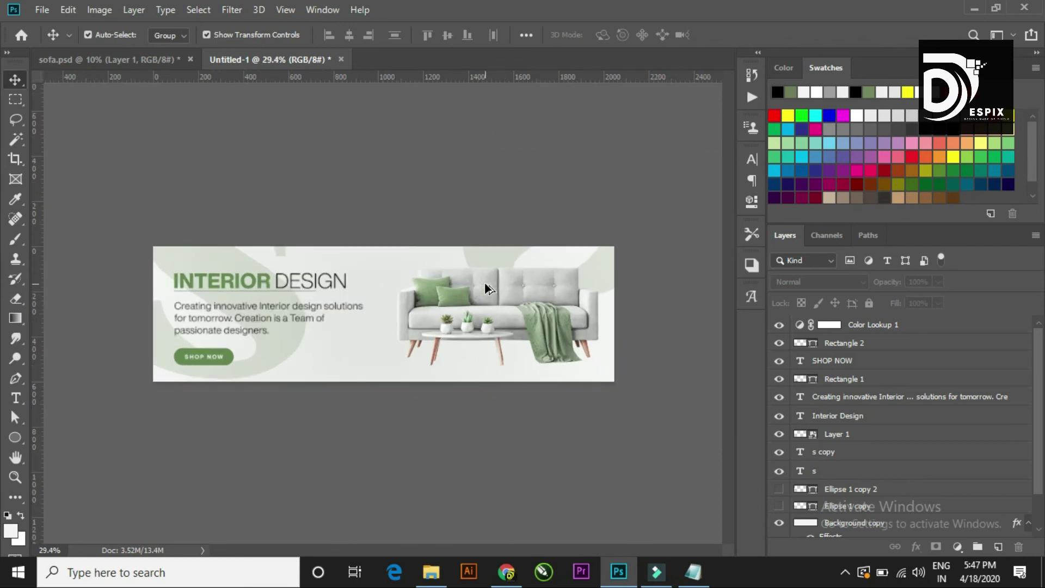
pyautogui.scroll(-1, 486, 288)
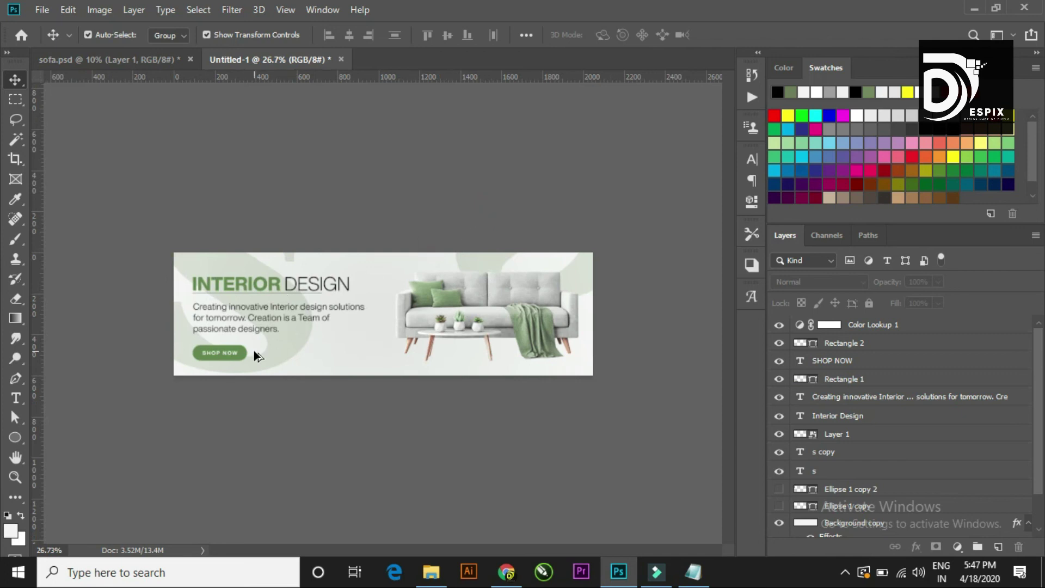
pyautogui.scroll(1, 253, 354)
pyautogui.scroll(1, 253, 354)
pyautogui.click(495, 306)
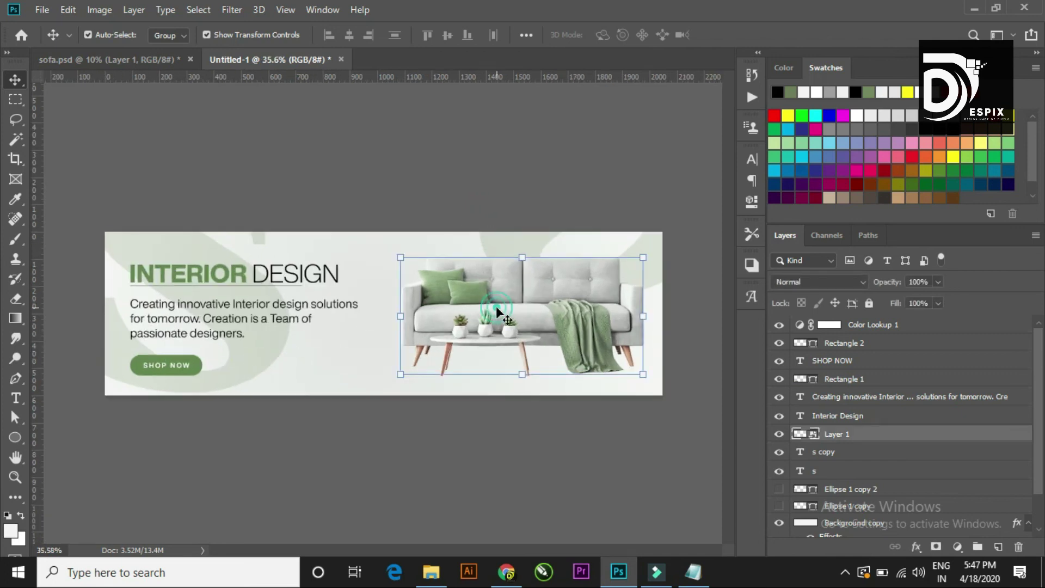
pyautogui.click(640, 254)
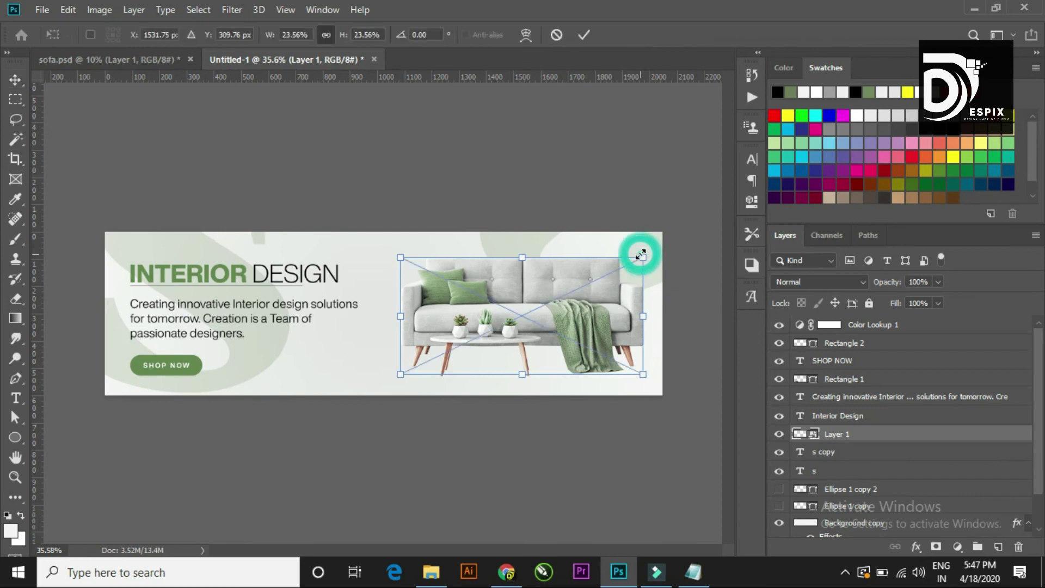
pyautogui.moveTo(588, 290); pyautogui.dragTo(574, 290)
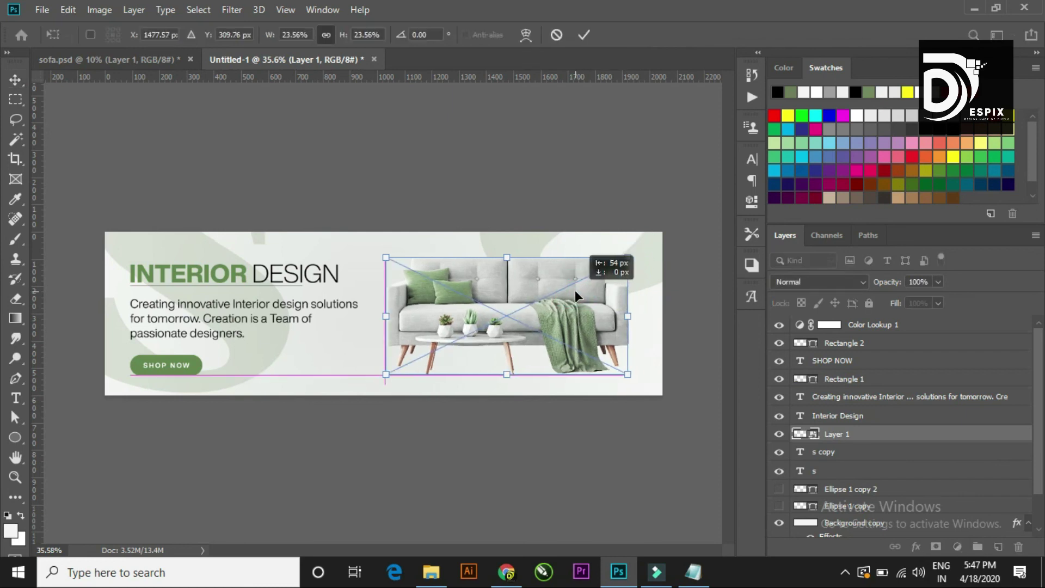
pyautogui.click(584, 34)
pyautogui.click(558, 138)
pyautogui.scroll(1, 518, 311)
pyautogui.scroll(-2, 518, 310)
pyautogui.scroll(-1, 563, 306)
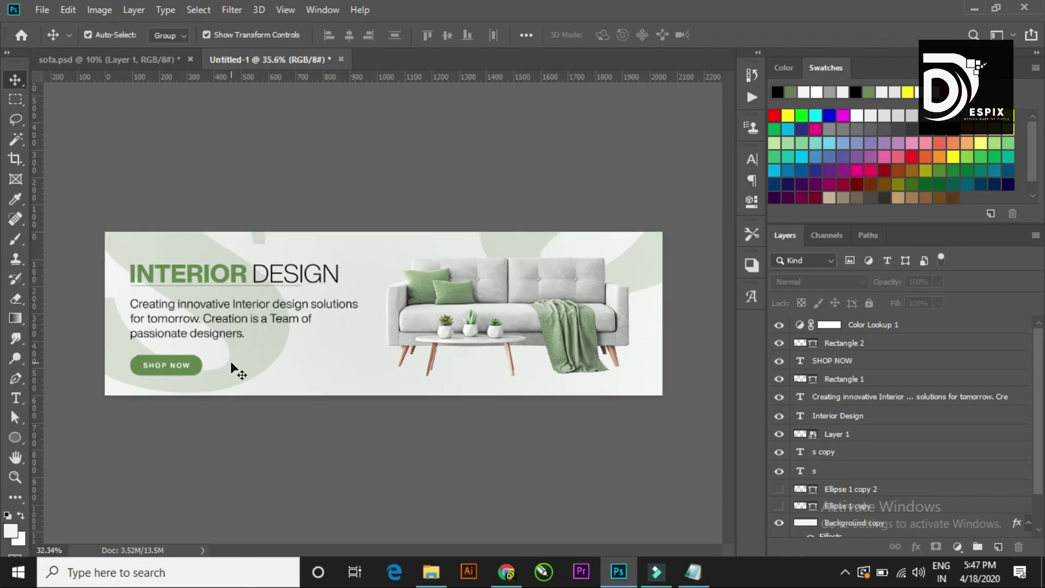
pyautogui.hotkey('ctrl', '-')
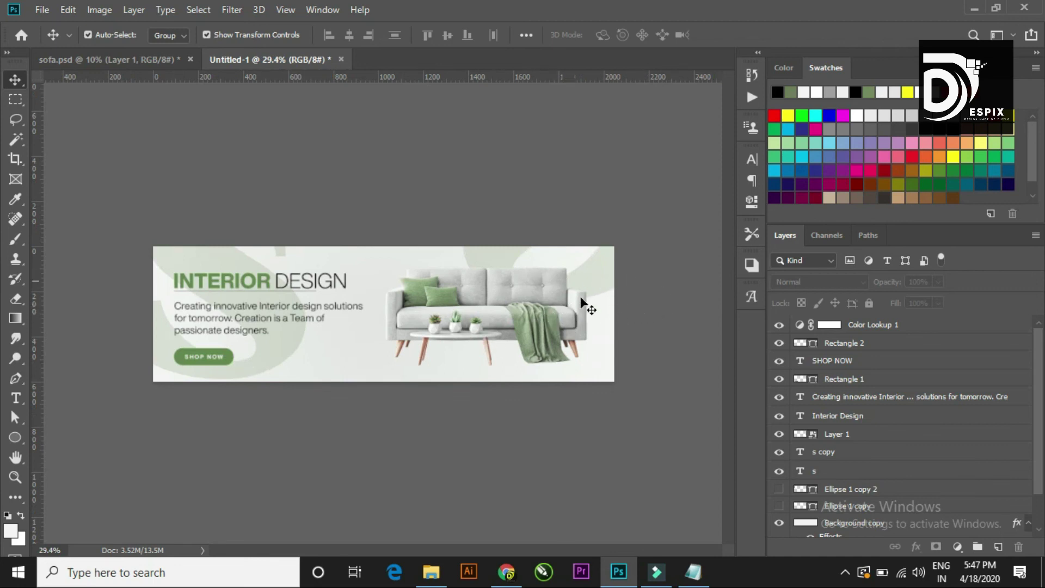
pyautogui.scroll(2, 381, 305)
pyautogui.scroll(-2, 281, 312)
pyautogui.scroll(2, 280, 315)
pyautogui.scroll(-1, 280, 313)
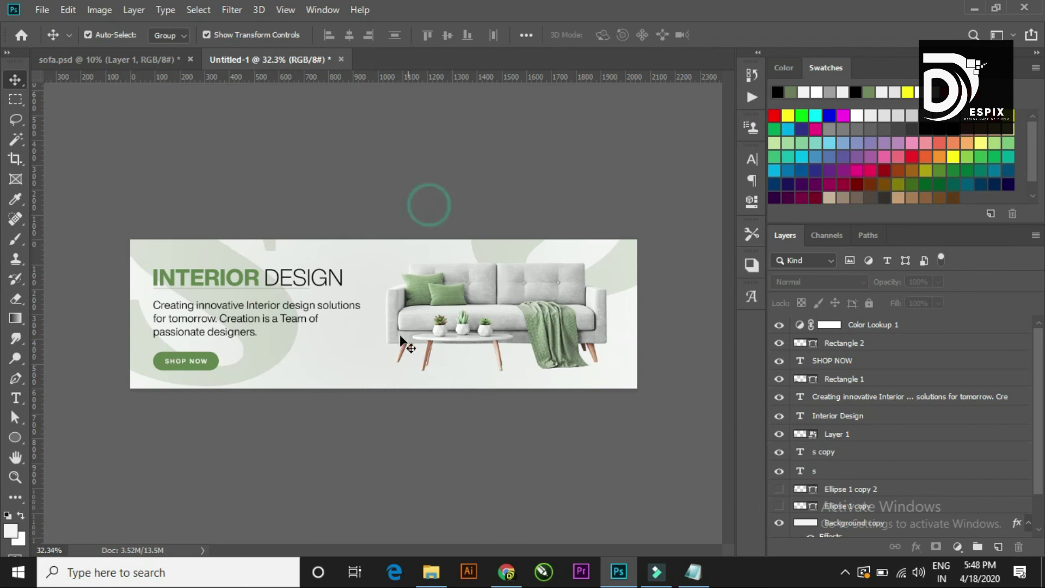
pyautogui.scroll(1, 390, 394)
pyautogui.scroll(-1, 391, 393)
pyautogui.click(394, 198)
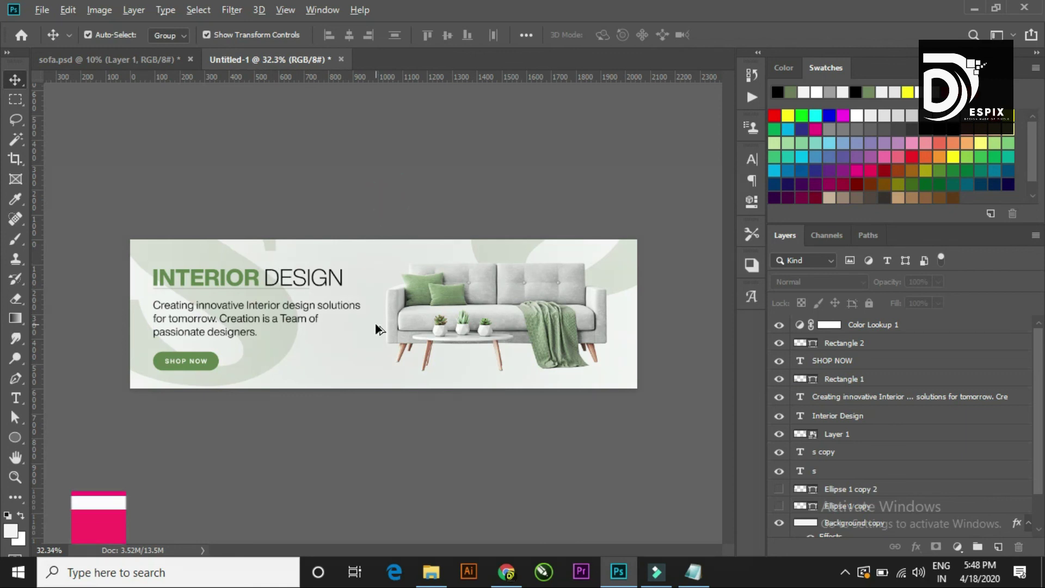
pyautogui.scroll(-1, 375, 330)
pyautogui.scroll(3, 375, 330)
pyautogui.scroll(-1, 377, 343)
pyautogui.scroll(-1, 375, 343)
pyautogui.scroll(-1, 364, 345)
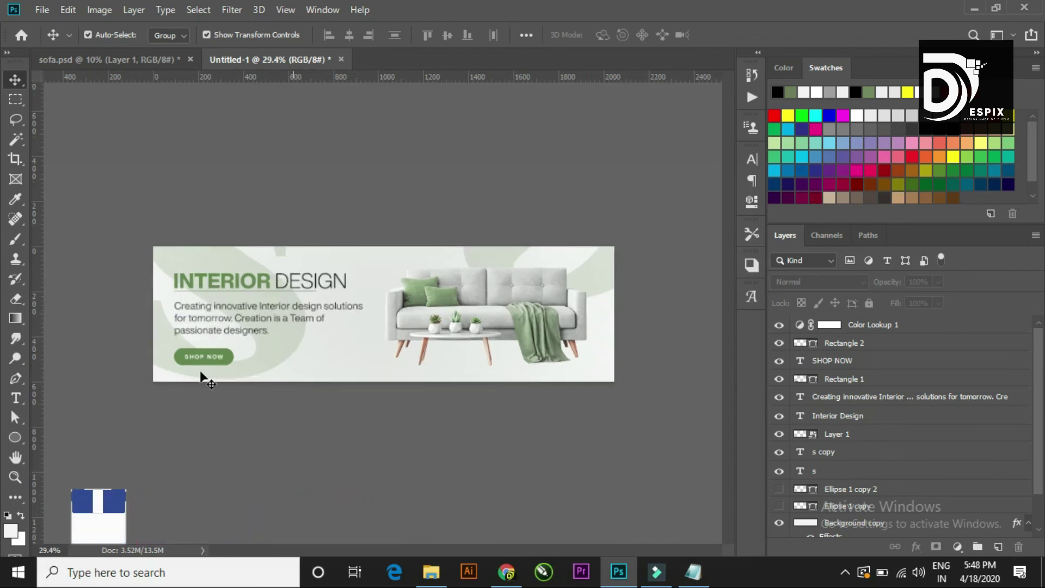
# Step: Lower the opacity of the s and s copy layers from 25% to 21%
pyautogui.scroll(1, 291, 352)
pyautogui.scroll(-1, 292, 352)
pyautogui.scroll(-1, 292, 352)
pyautogui.scroll(1, 289, 354)
pyautogui.click(275, 350)
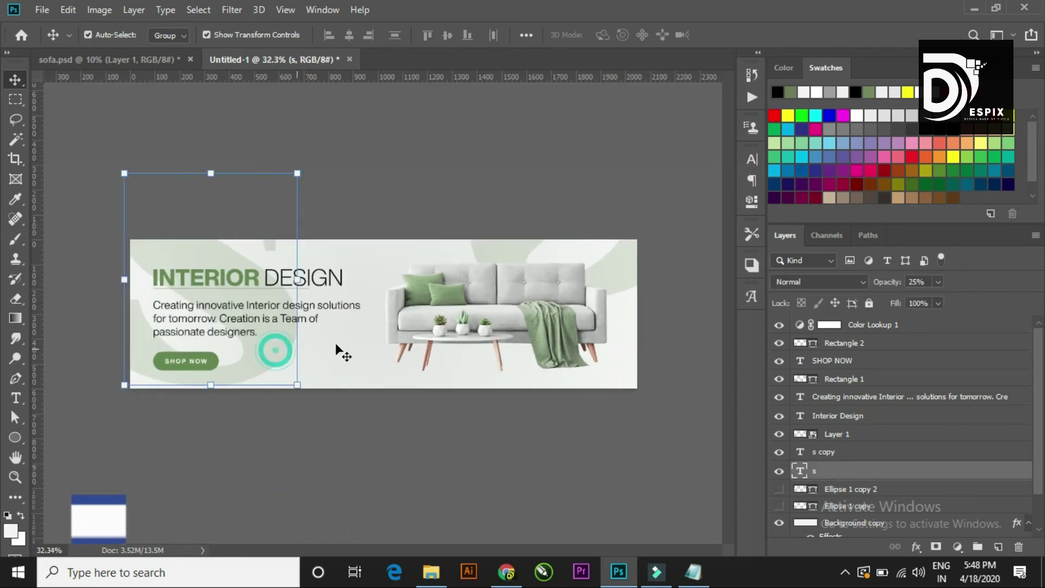
pyautogui.keyDown('shift'); pyautogui.click(610, 261); pyautogui.keyUp('shift')
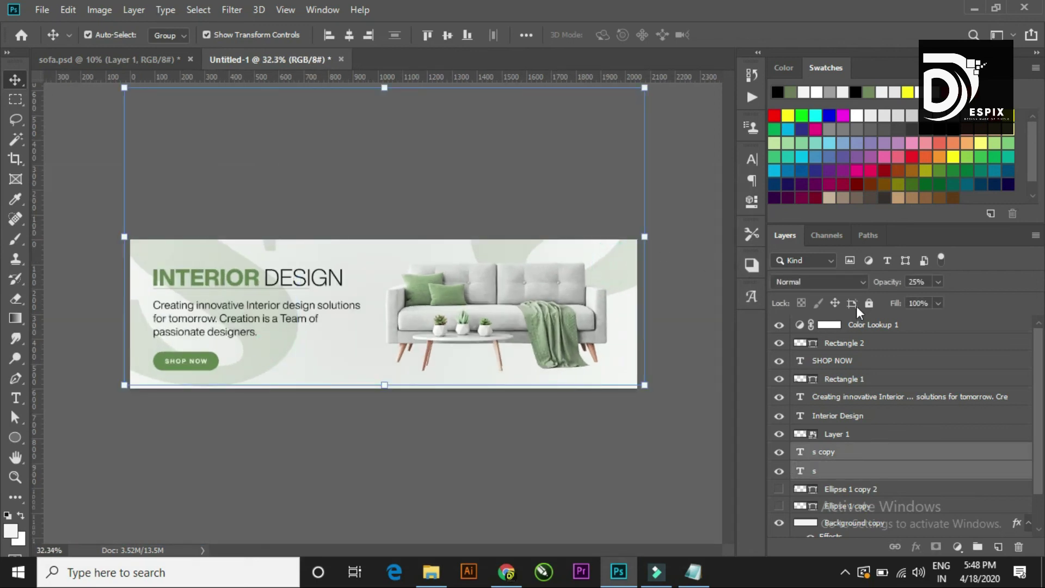
pyautogui.moveTo(890, 287); pyautogui.dragTo(888, 287)
pyautogui.click(438, 168)
# Step: Deselect the S shape layers and review the subtler shapes behind the text
pyautogui.scroll(-3, 374, 235)
pyautogui.click(364, 223)
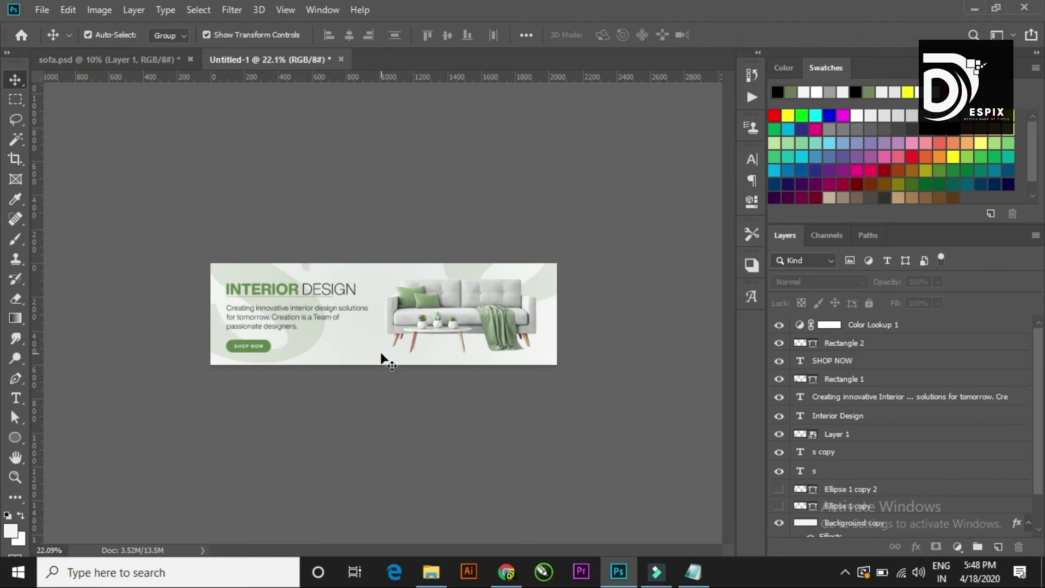
pyautogui.scroll(2, 385, 355)
pyautogui.scroll(1, 389, 351)
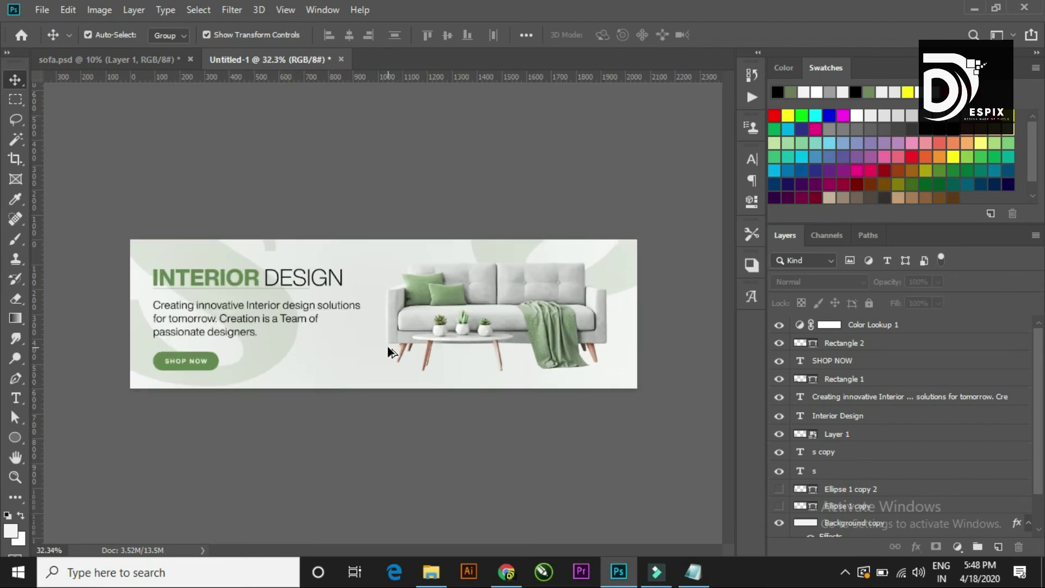
pyautogui.scroll(-1, 388, 351)
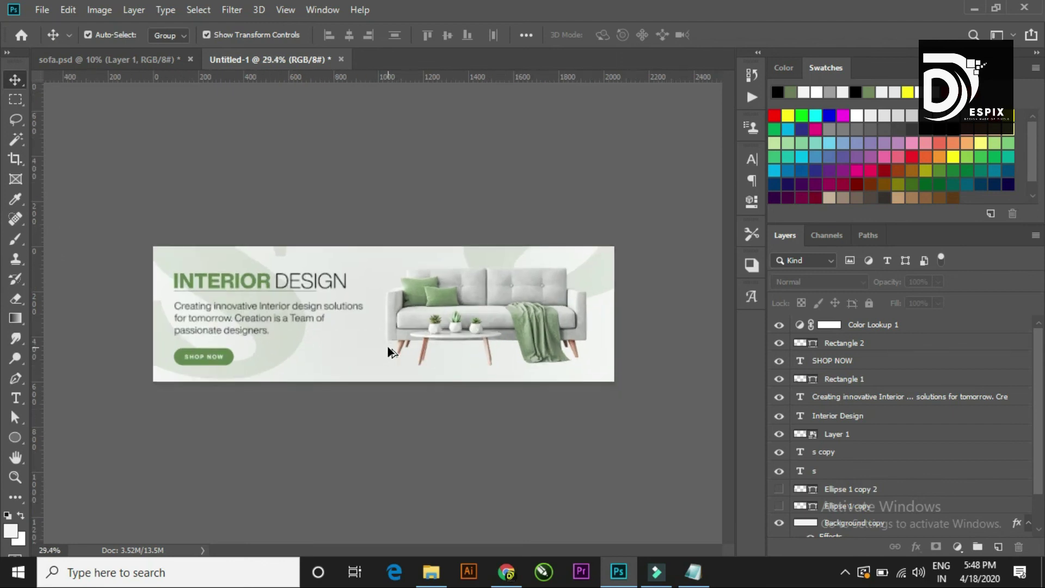
pyautogui.scroll(-1, 388, 352)
pyautogui.scroll(-1, 388, 351)
pyautogui.scroll(-1, 389, 351)
pyautogui.scroll(-1, 388, 352)
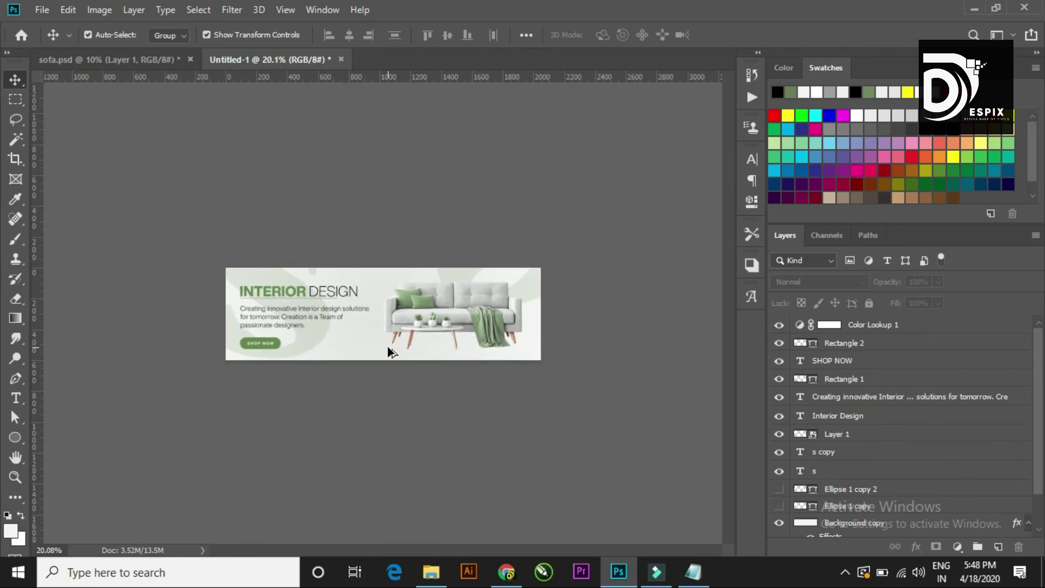